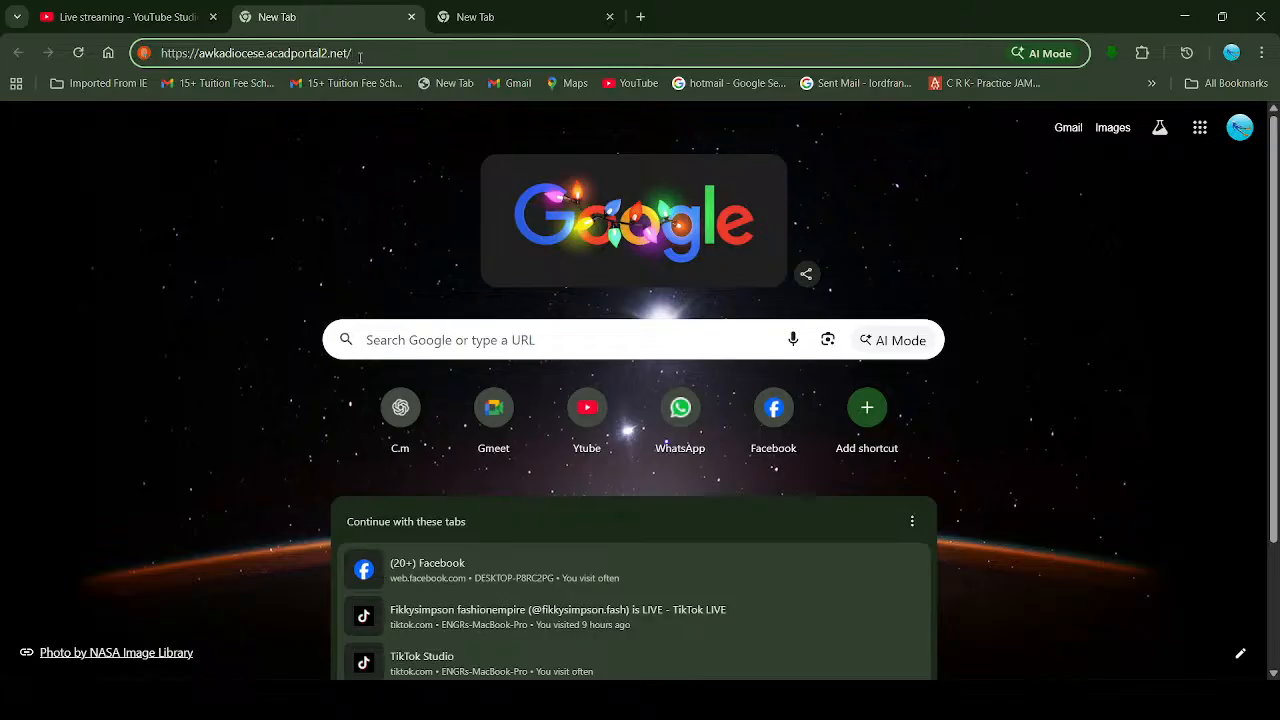
Step: Load awkadiocese.acadschool2.com in the browser's school site tab
click(477, 17)
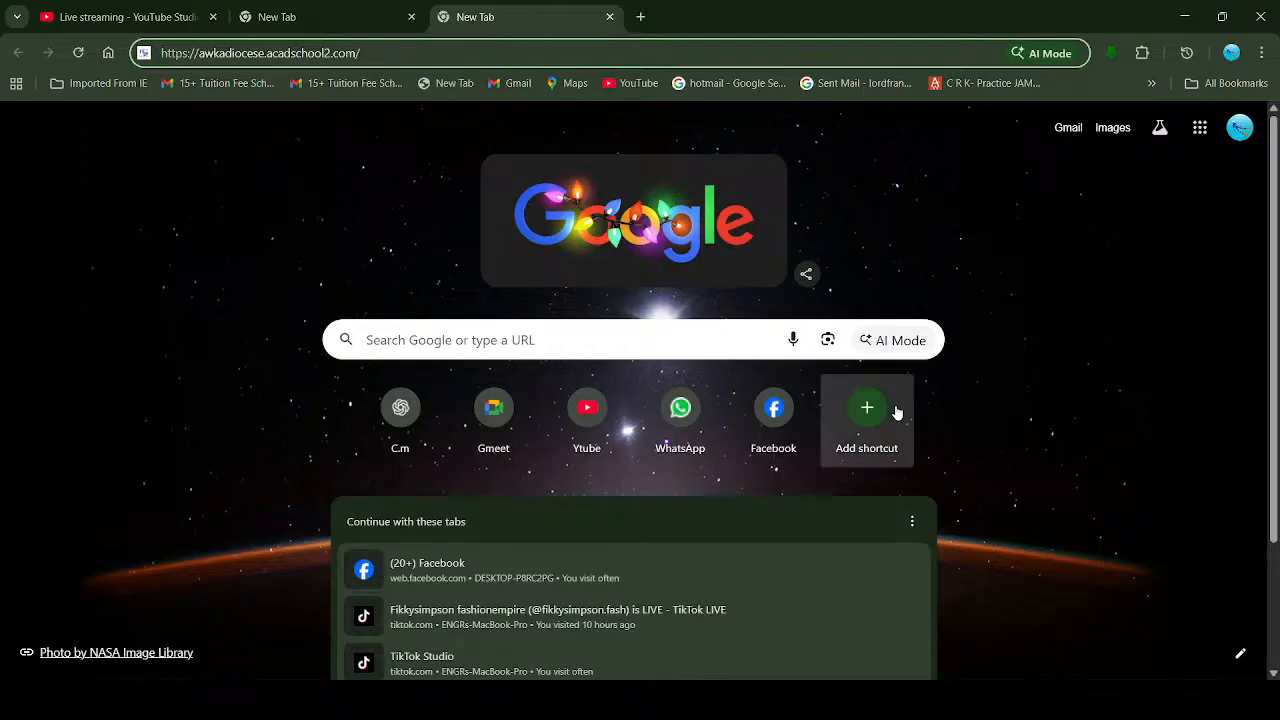
key(alt+Tab)
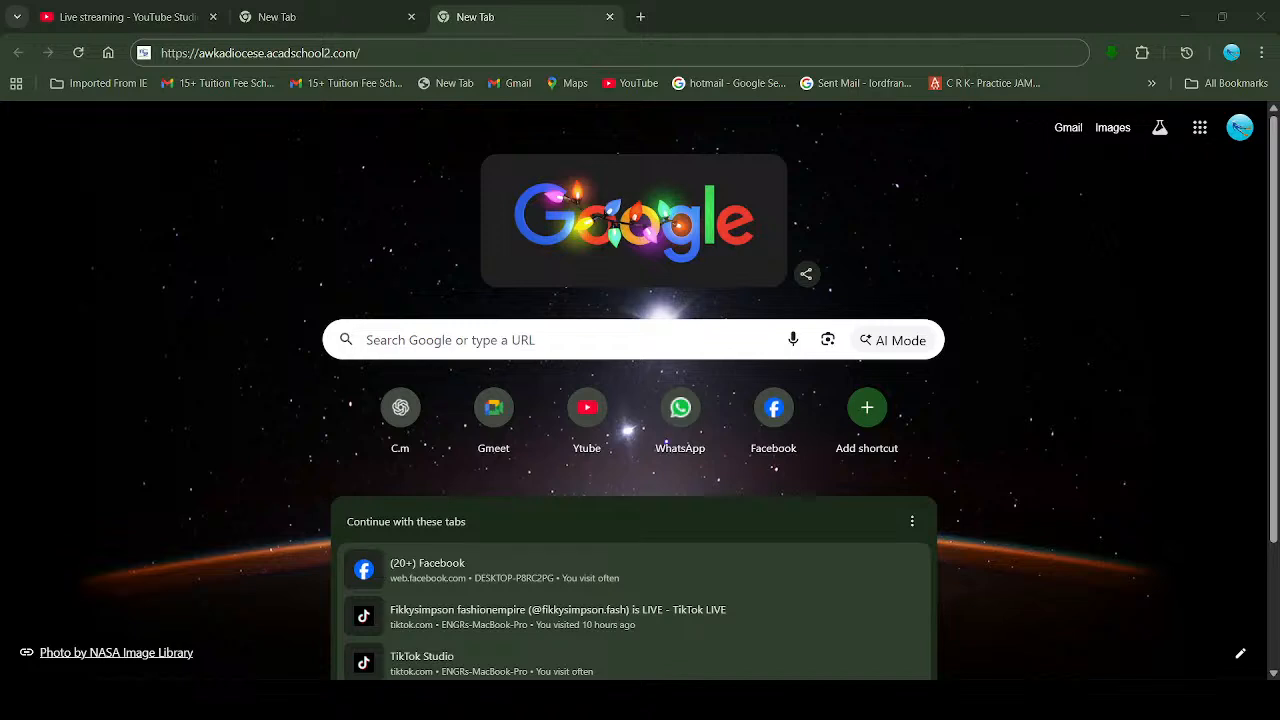
key(alt+Tab)
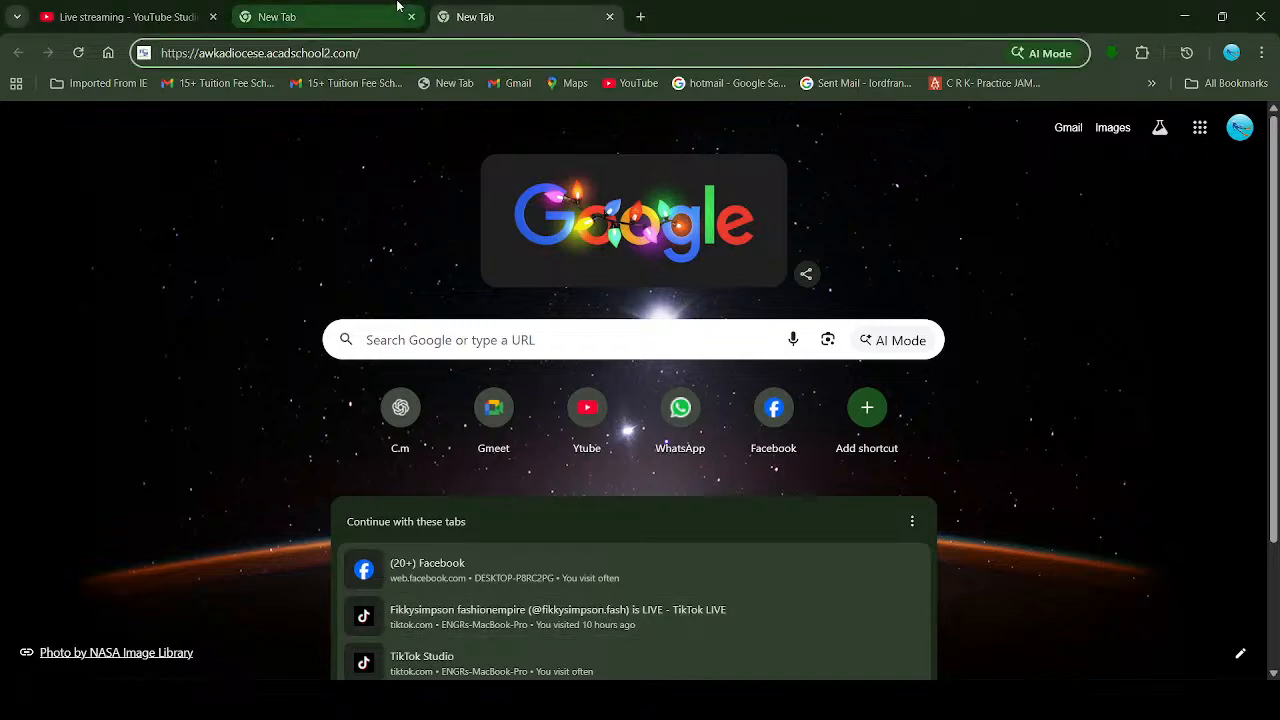
click(363, 20)
click(506, 17)
click(351, 21)
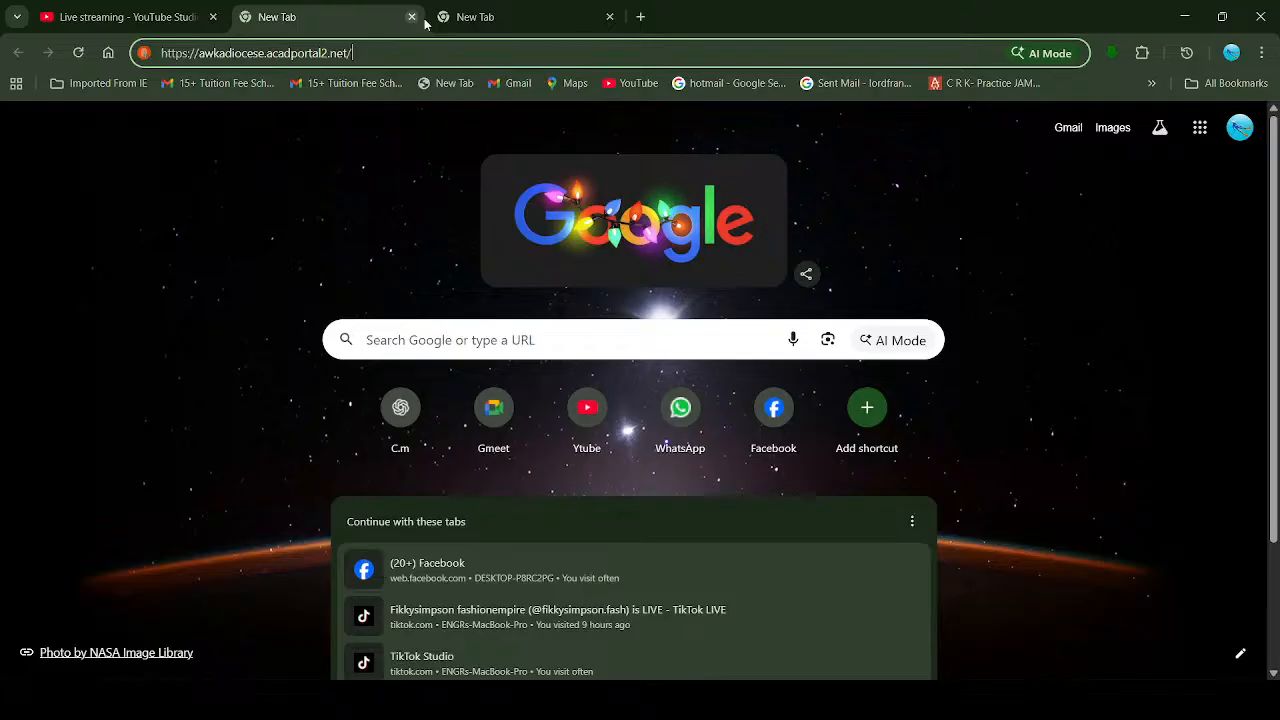
click(463, 20)
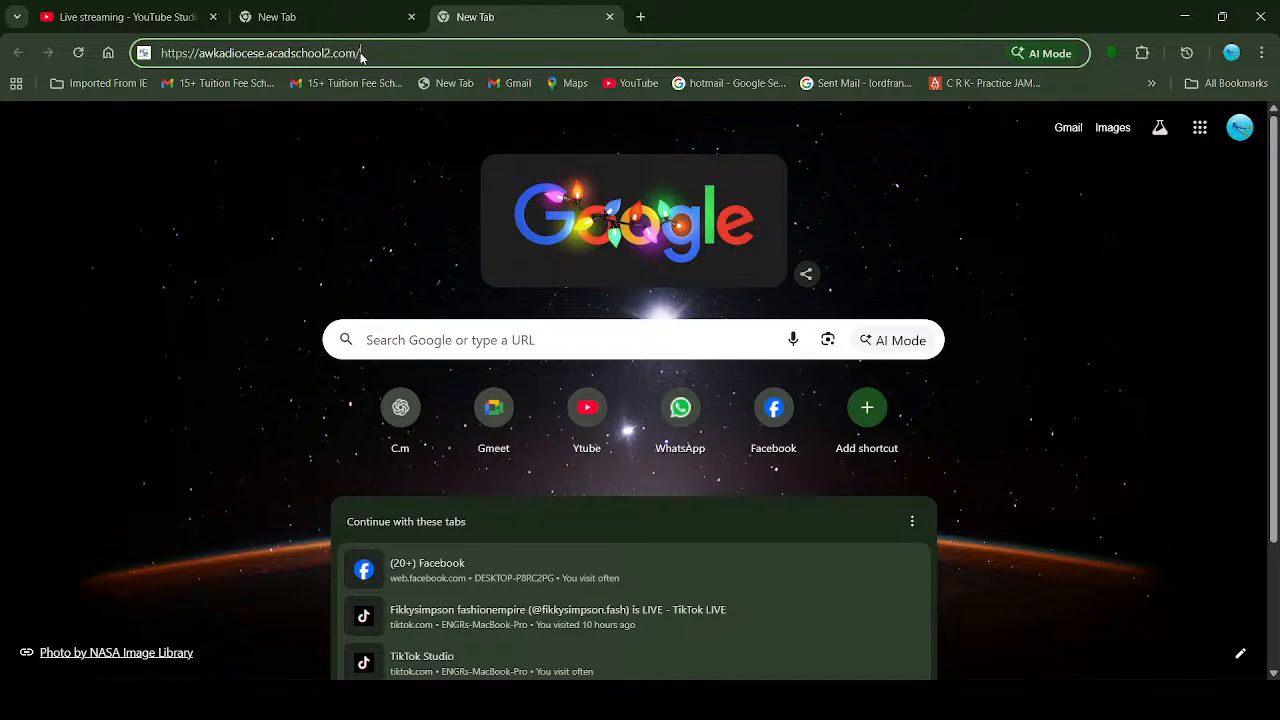
key(Return)
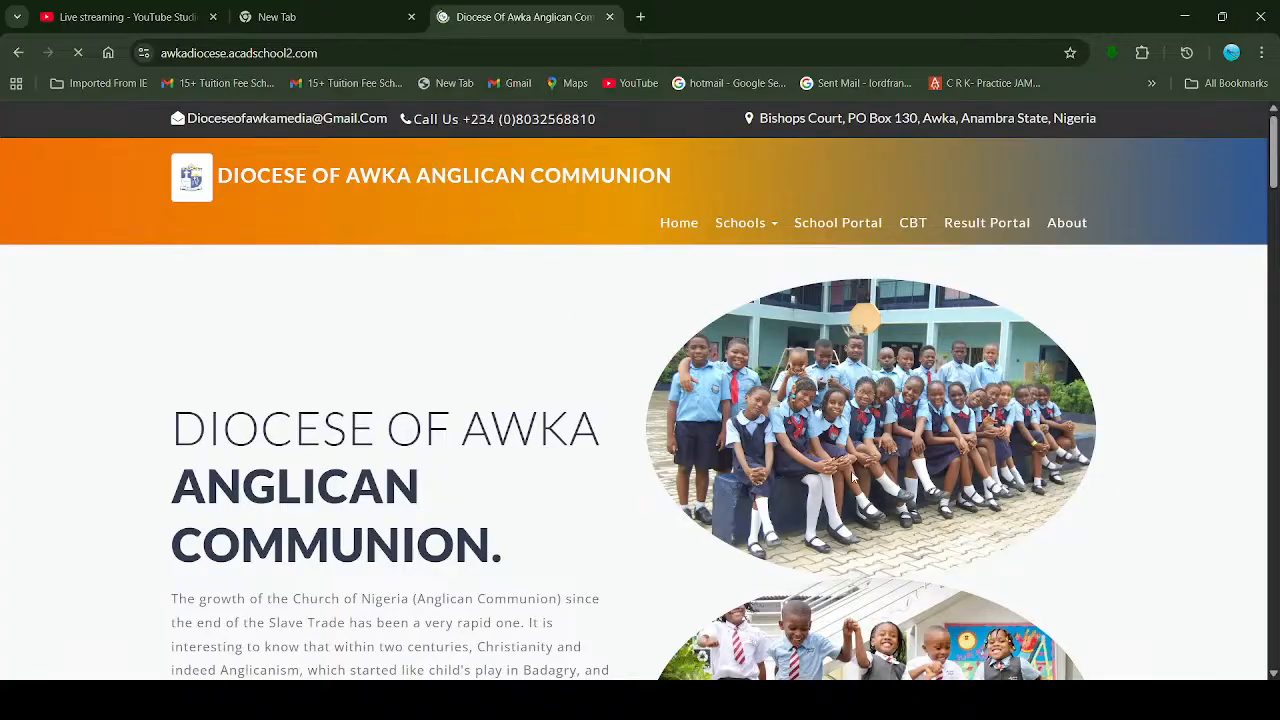
scroll(776, 533, down, 2)
scroll(776, 533, up, 2)
click(773, 229)
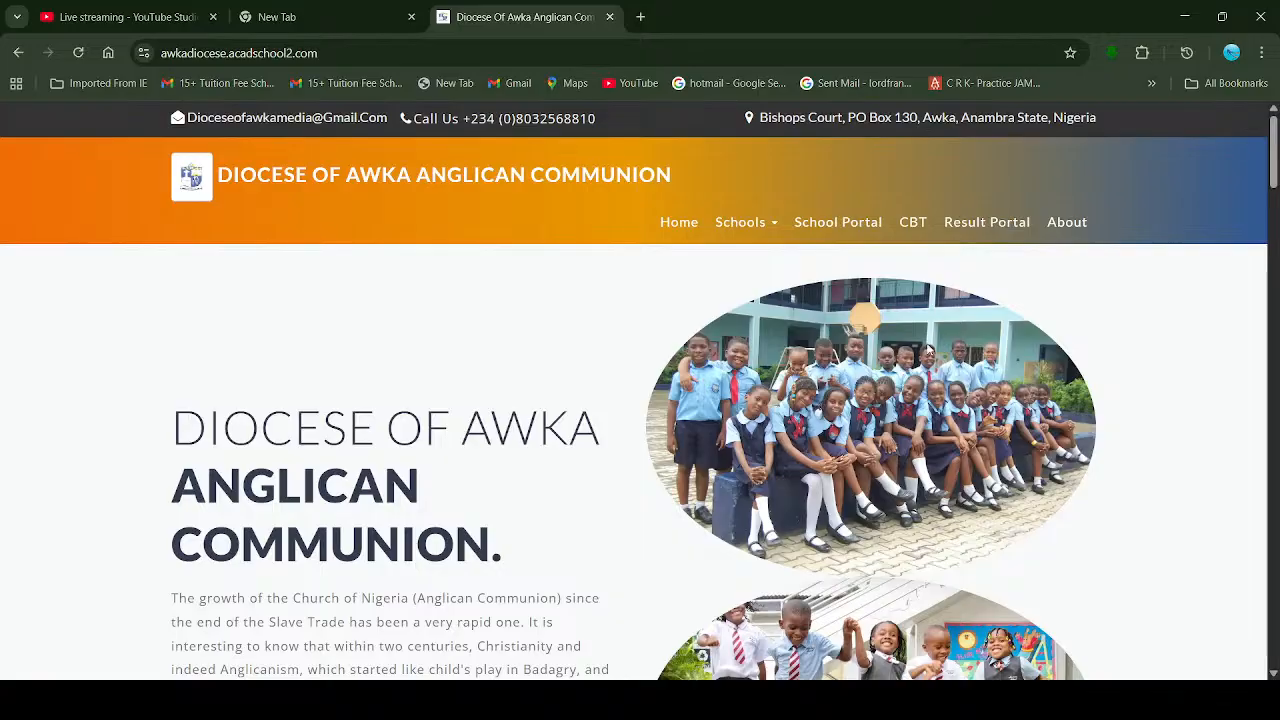
scroll(945, 441, down, 2)
scroll(943, 441, down, 7)
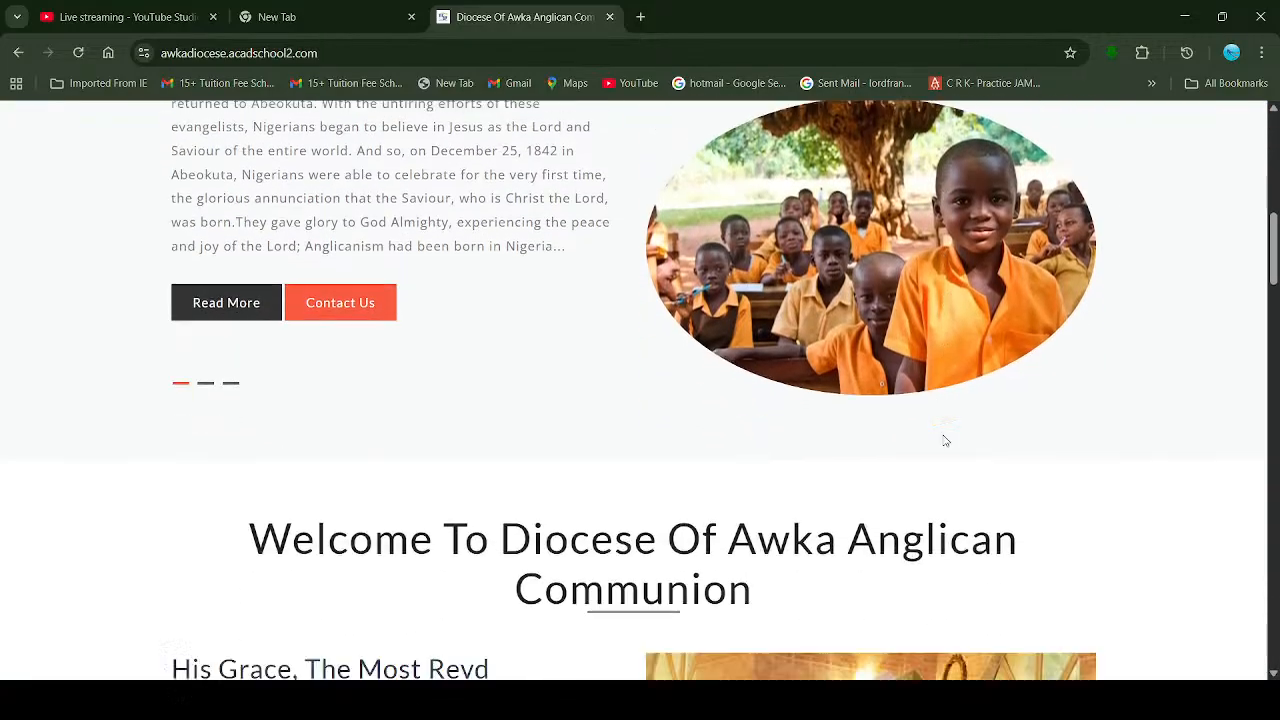
scroll(942, 441, down, 3)
scroll(942, 440, up, 1)
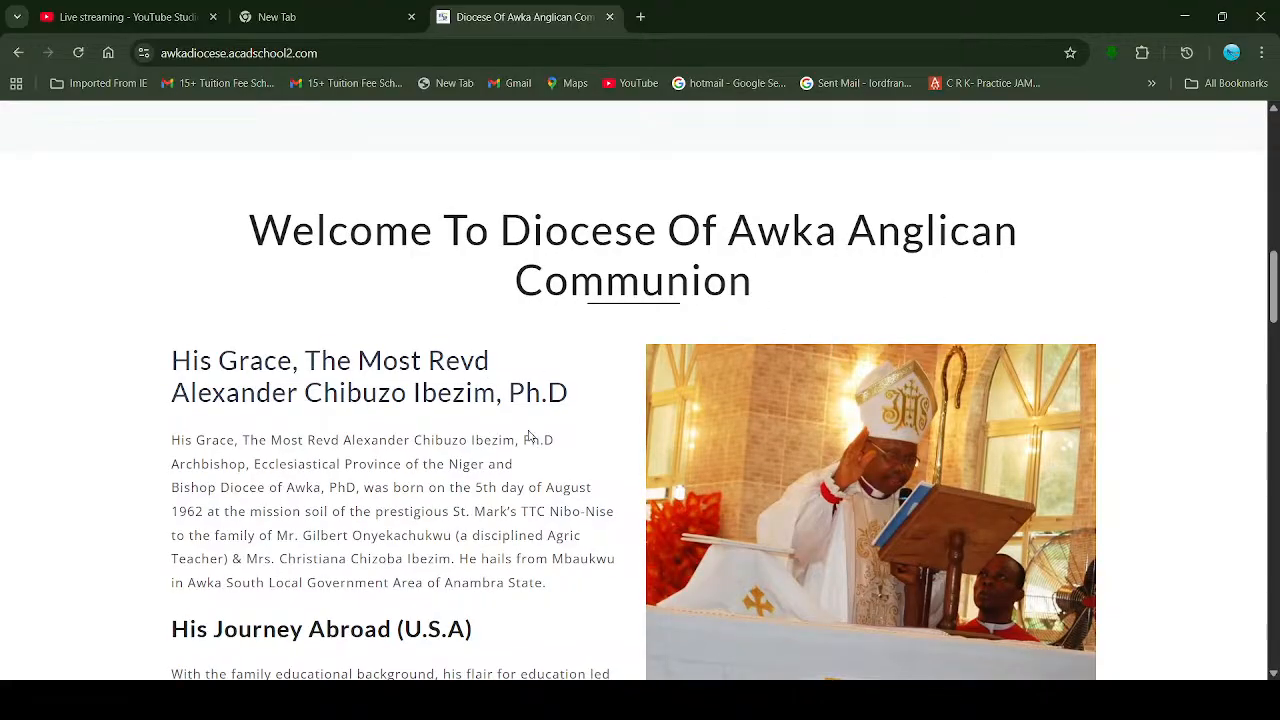
scroll(600, 457, down, 1)
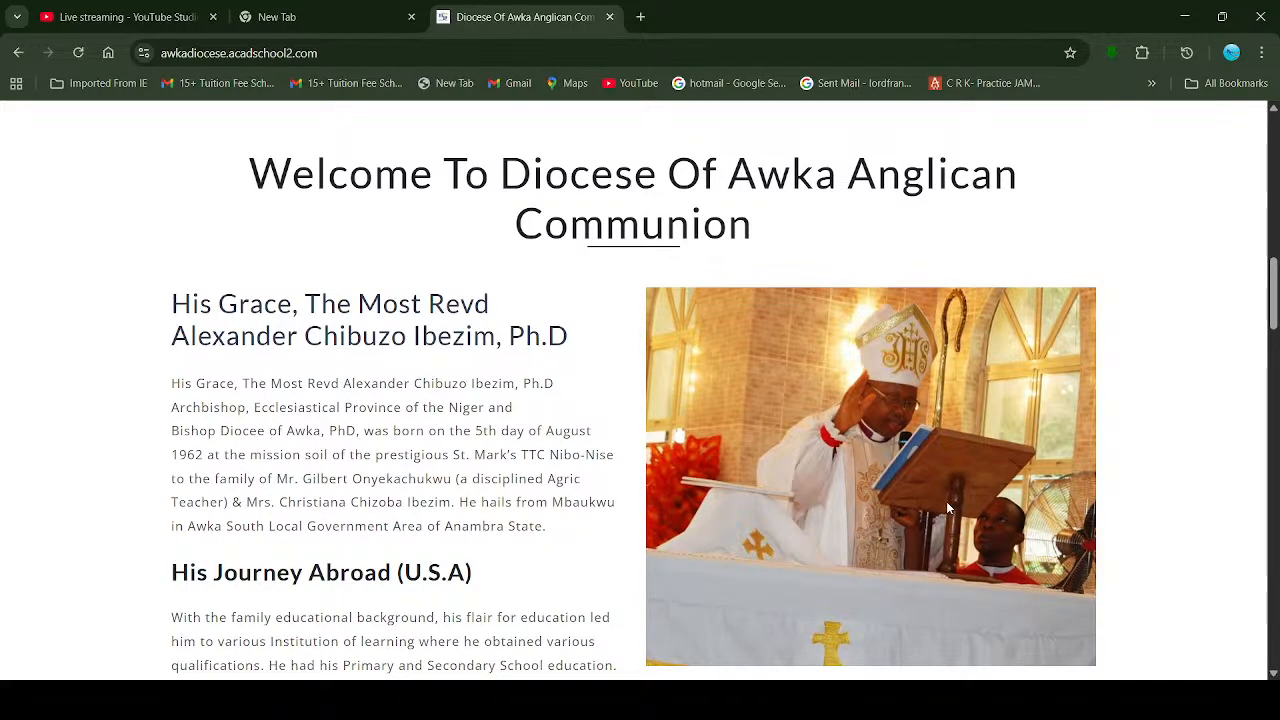
scroll(940, 512, down, 1)
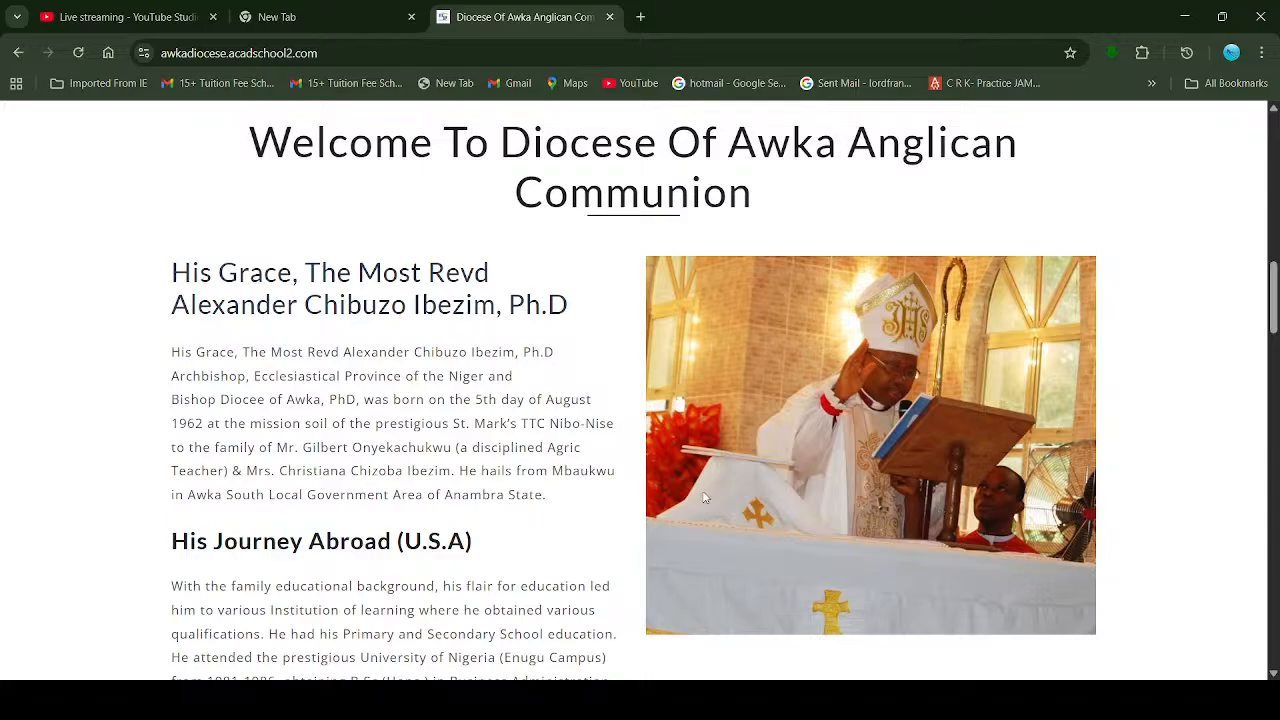
scroll(705, 497, down, 2)
scroll(705, 497, down, 15)
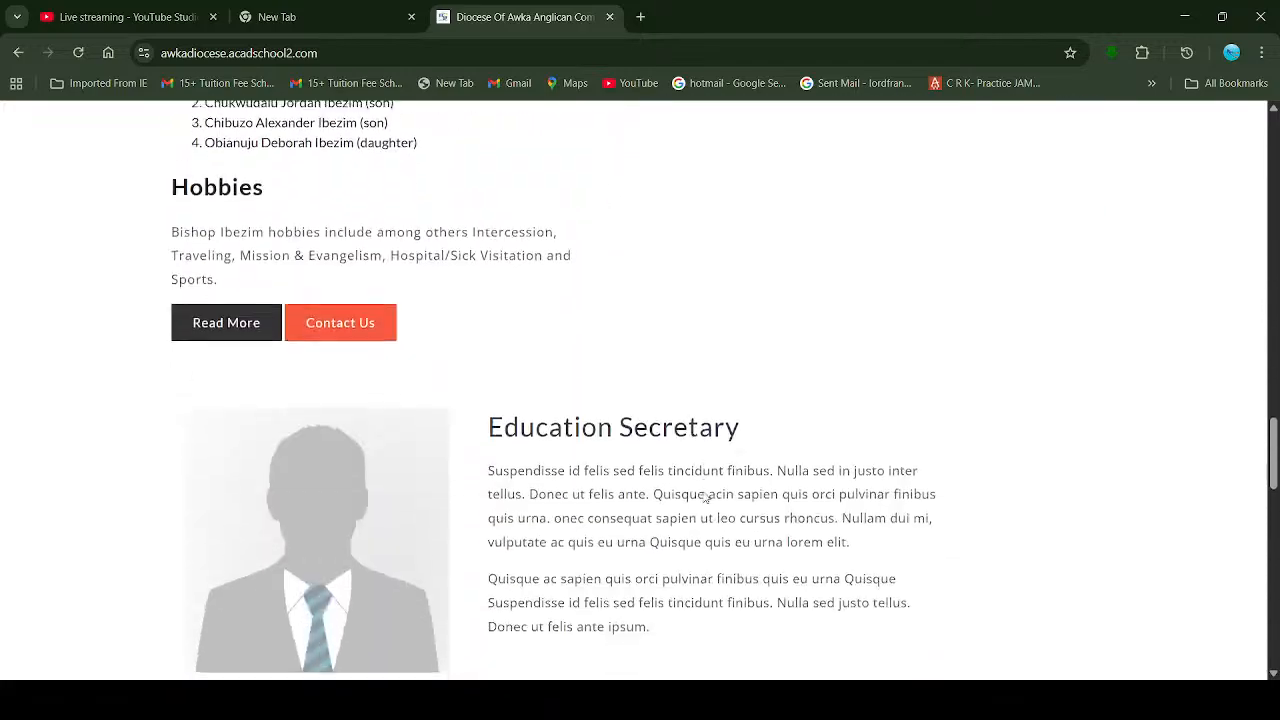
scroll(705, 497, down, 10)
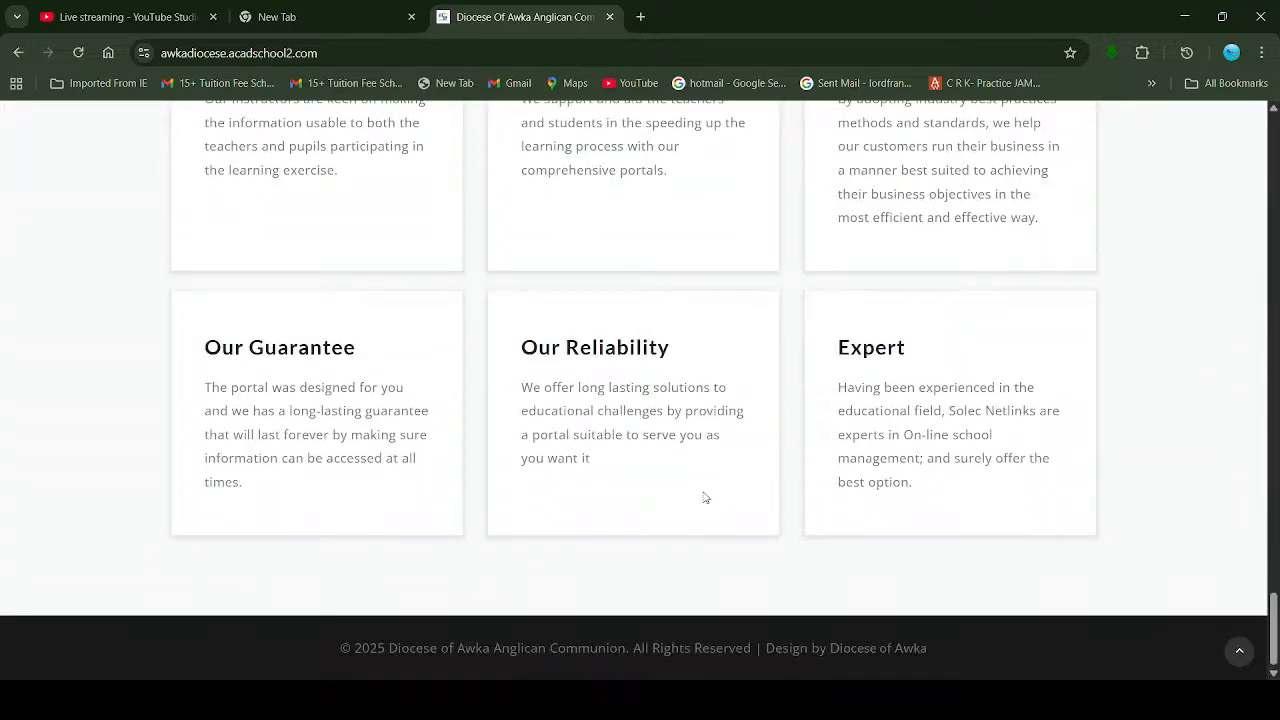
scroll(705, 497, up, 15)
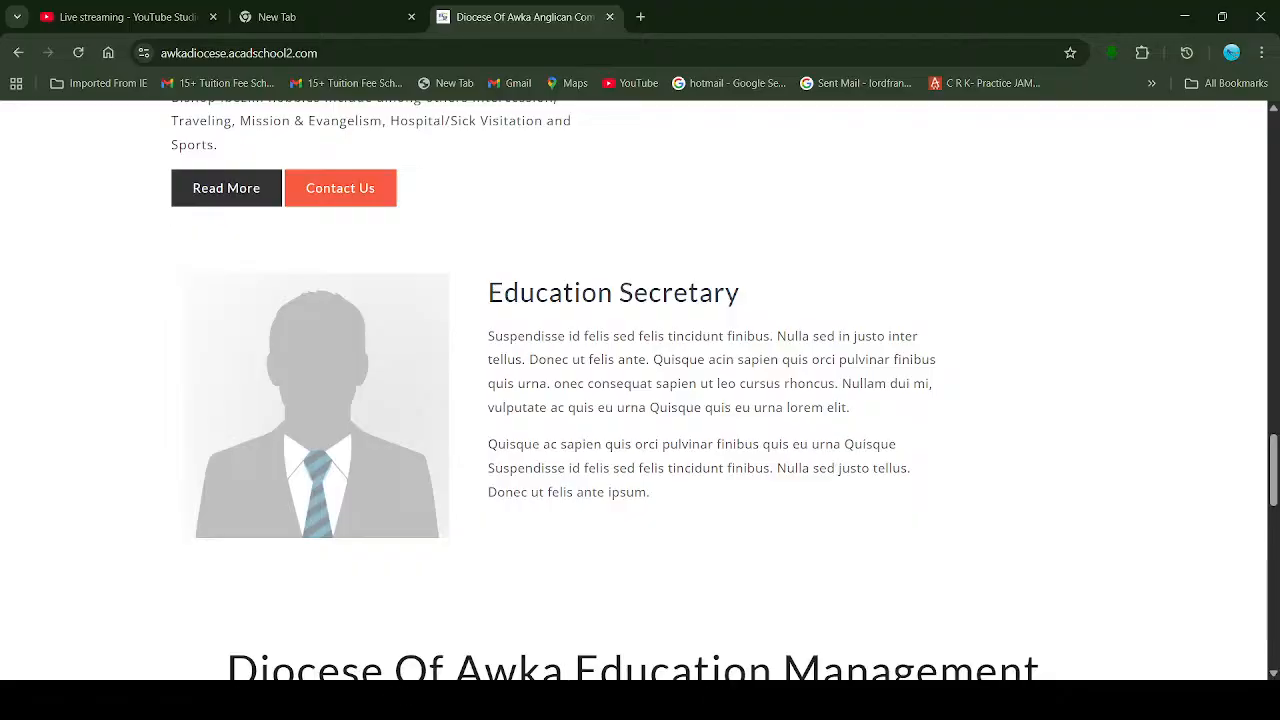
scroll(886, 338, up, 15)
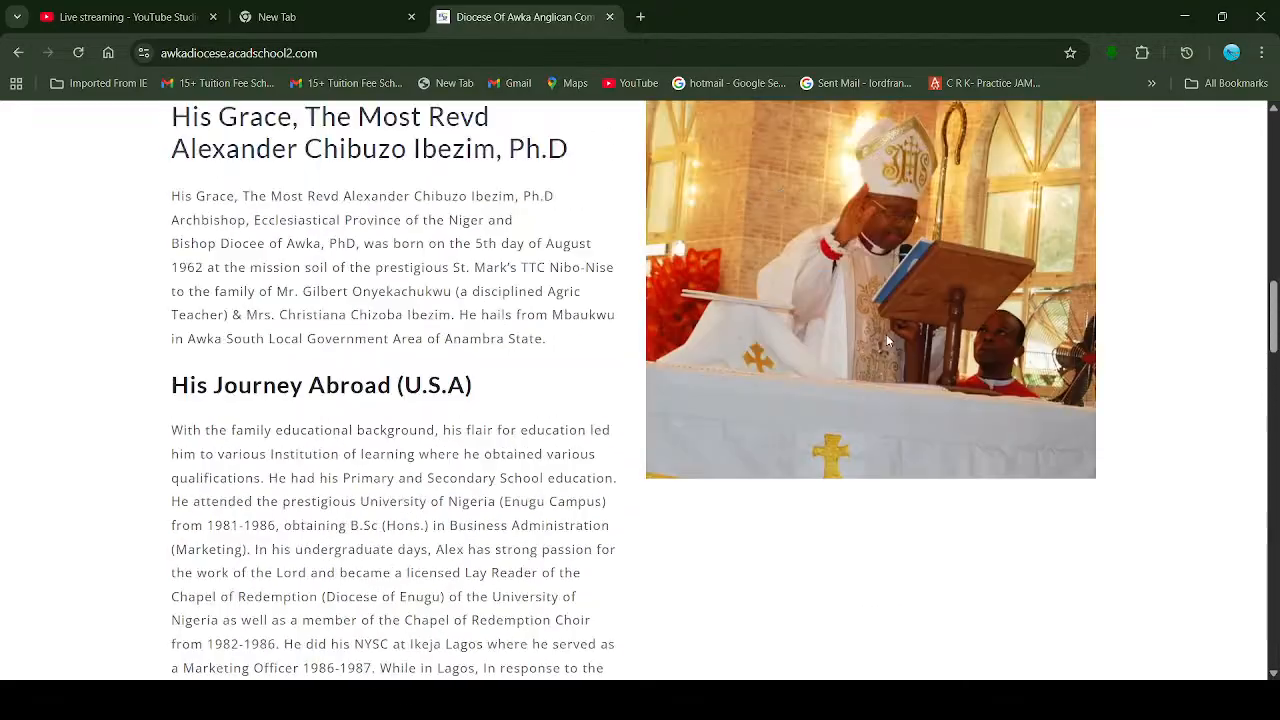
scroll(886, 341, up, 4)
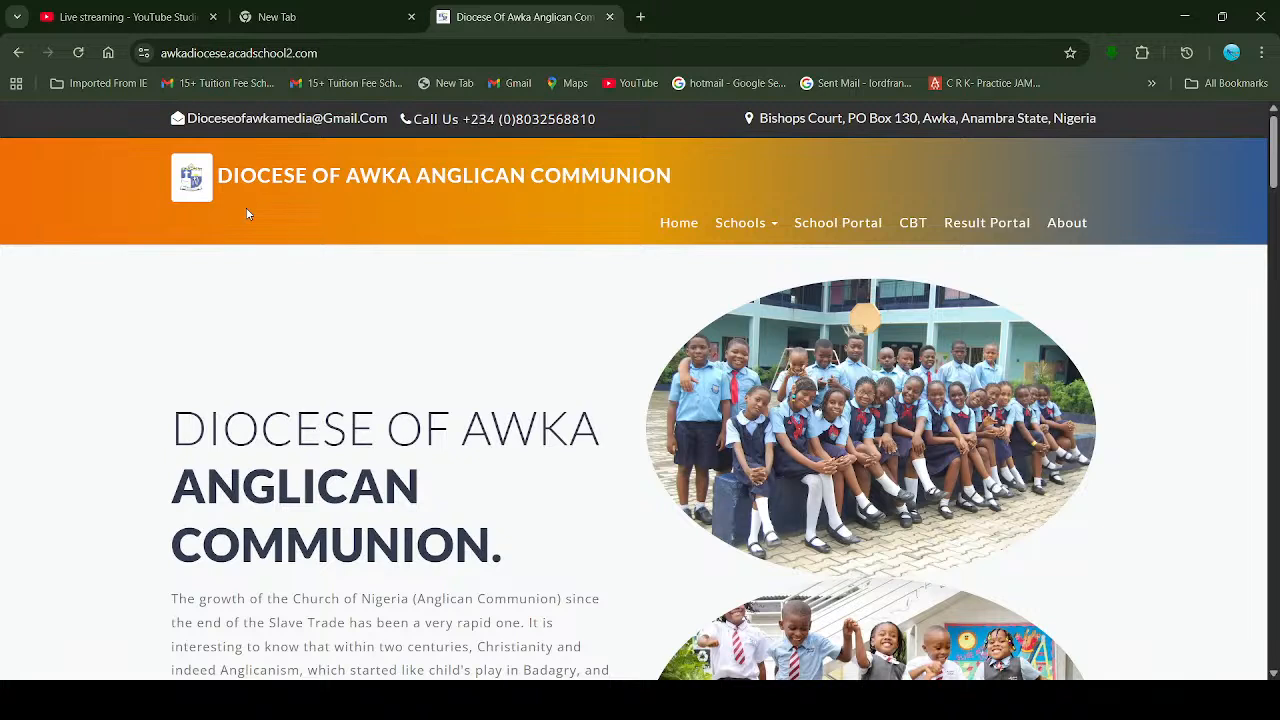
Step: Browse the Secondary Schools listing from the Schools menu, then open the school portal sign-in
click(777, 230)
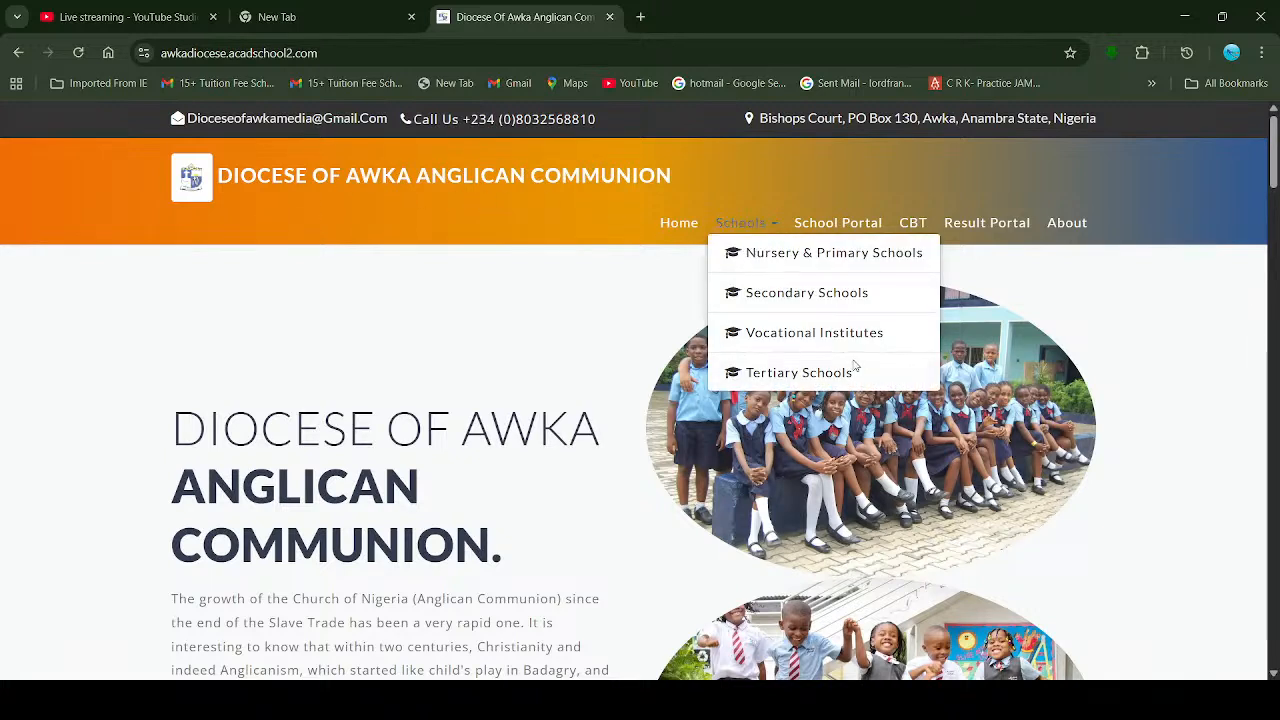
click(872, 295)
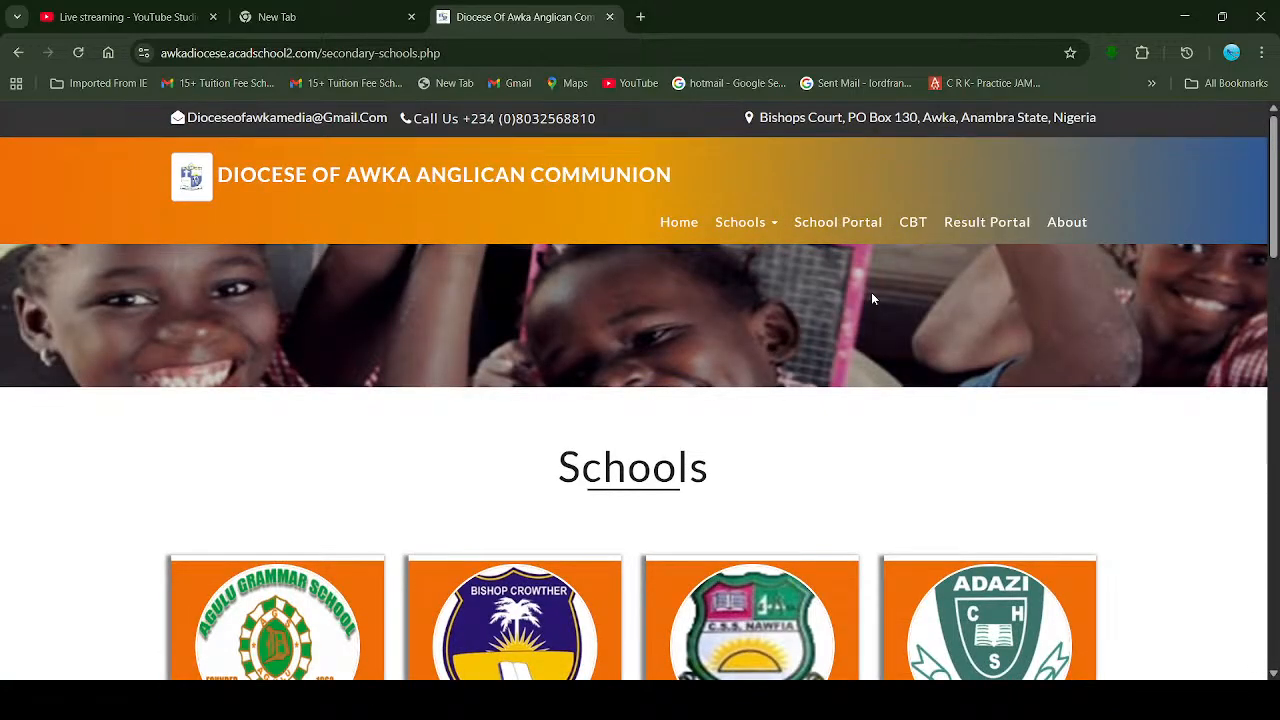
scroll(788, 538, down, 8)
scroll(788, 538, down, 1)
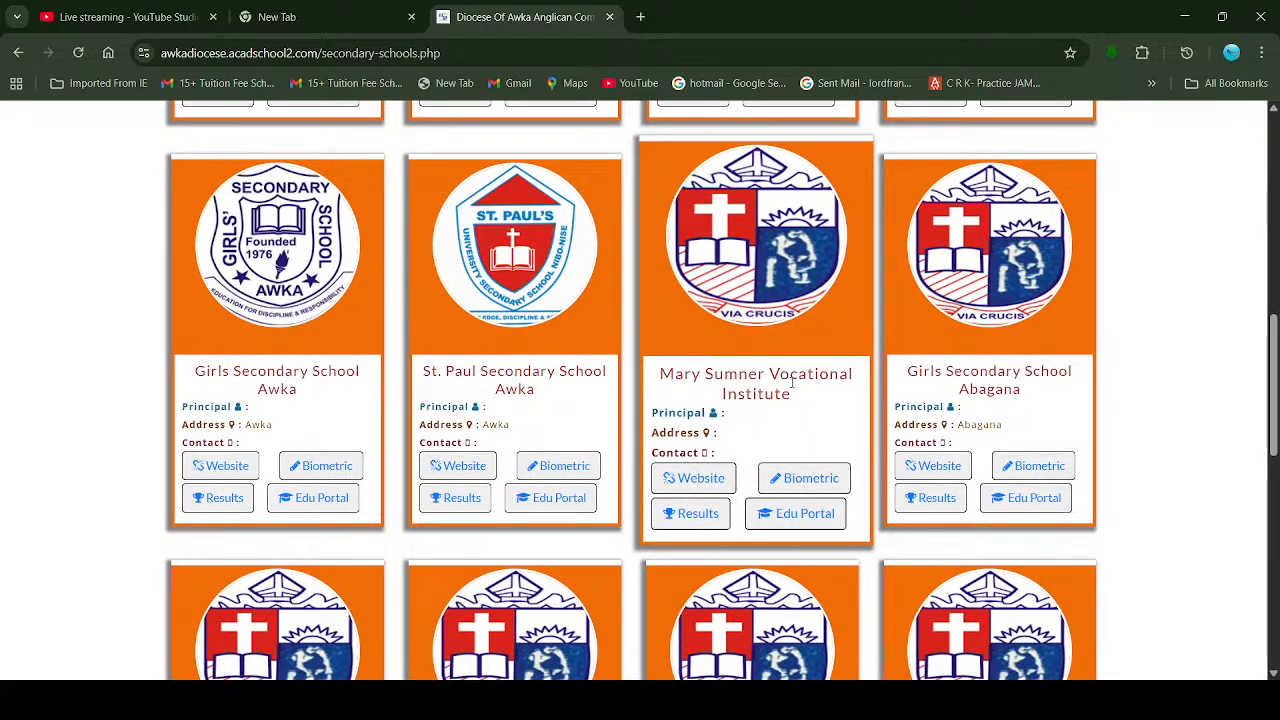
scroll(730, 408, up, 1)
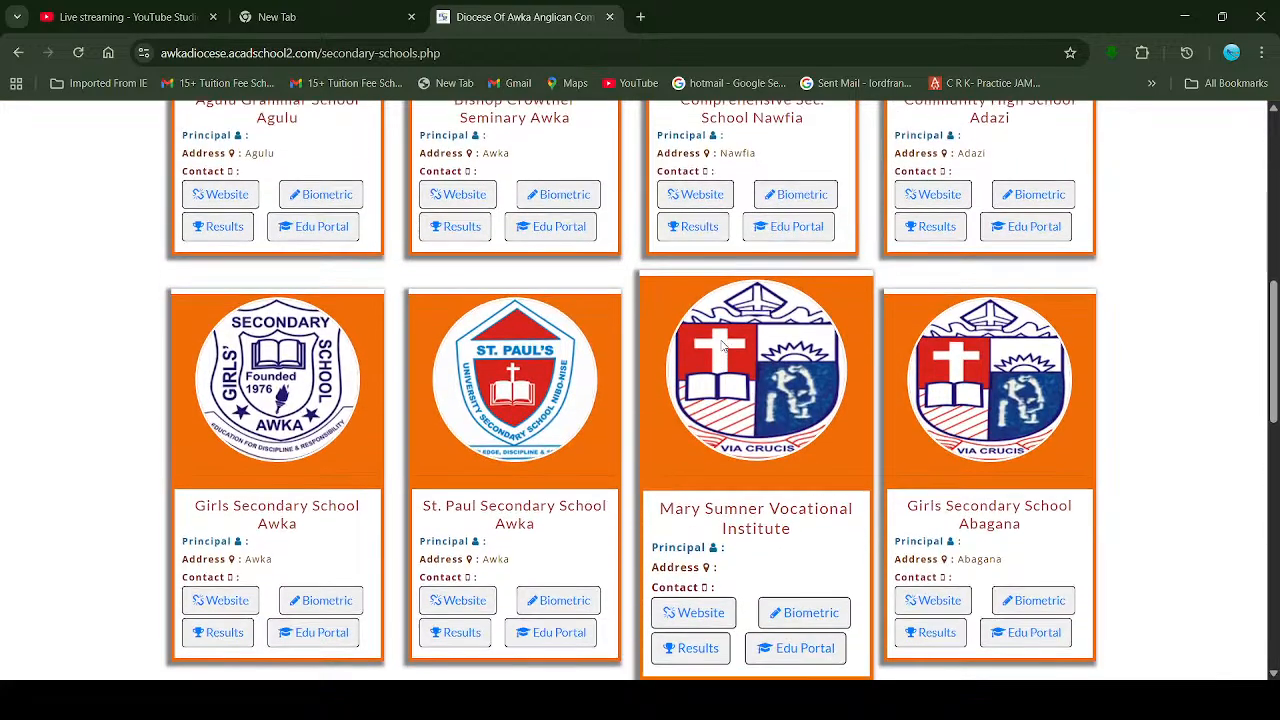
scroll(725, 350, down, 5)
scroll(722, 340, up, 10)
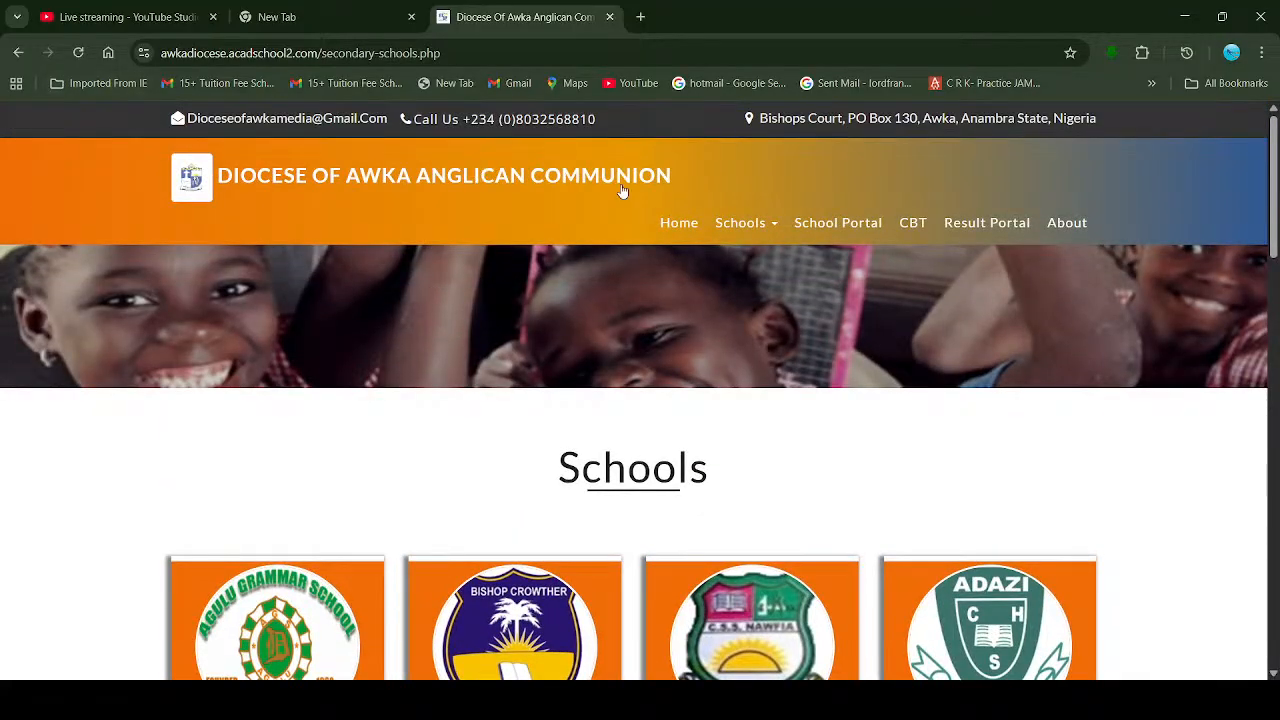
click(854, 226)
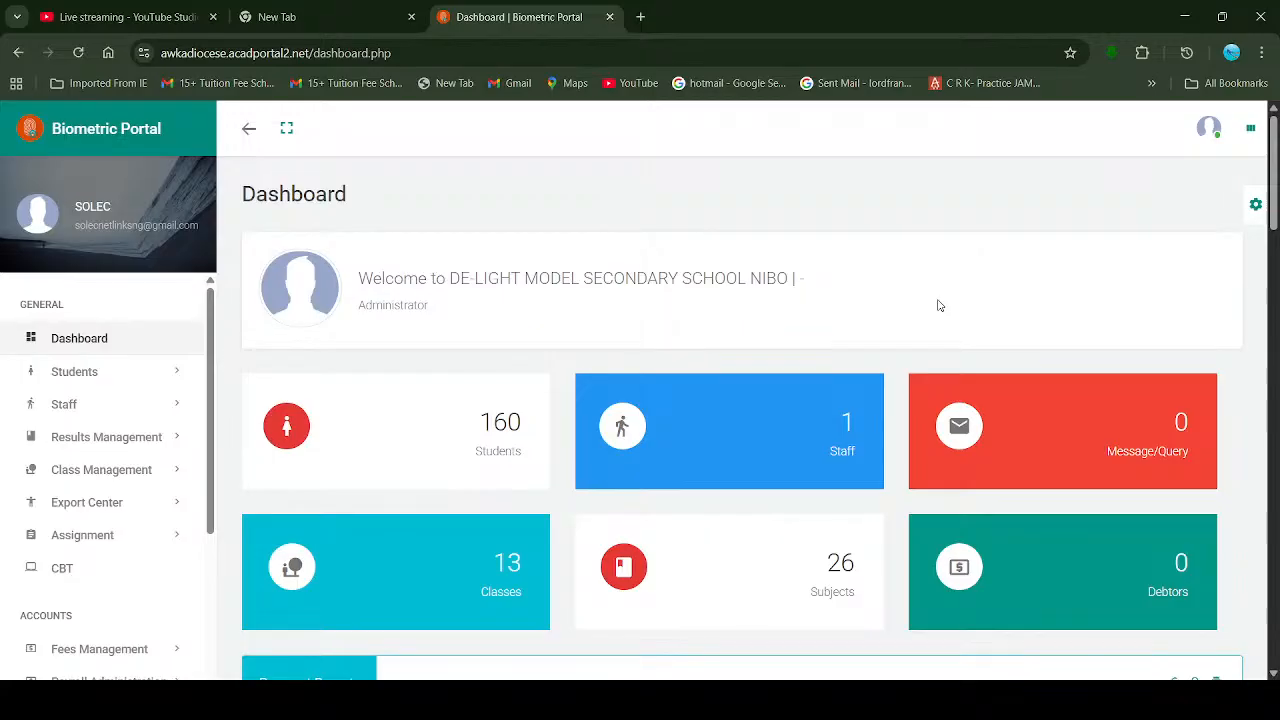
Step: Switch to the YouTube Studio live-stream tab
click(140, 17)
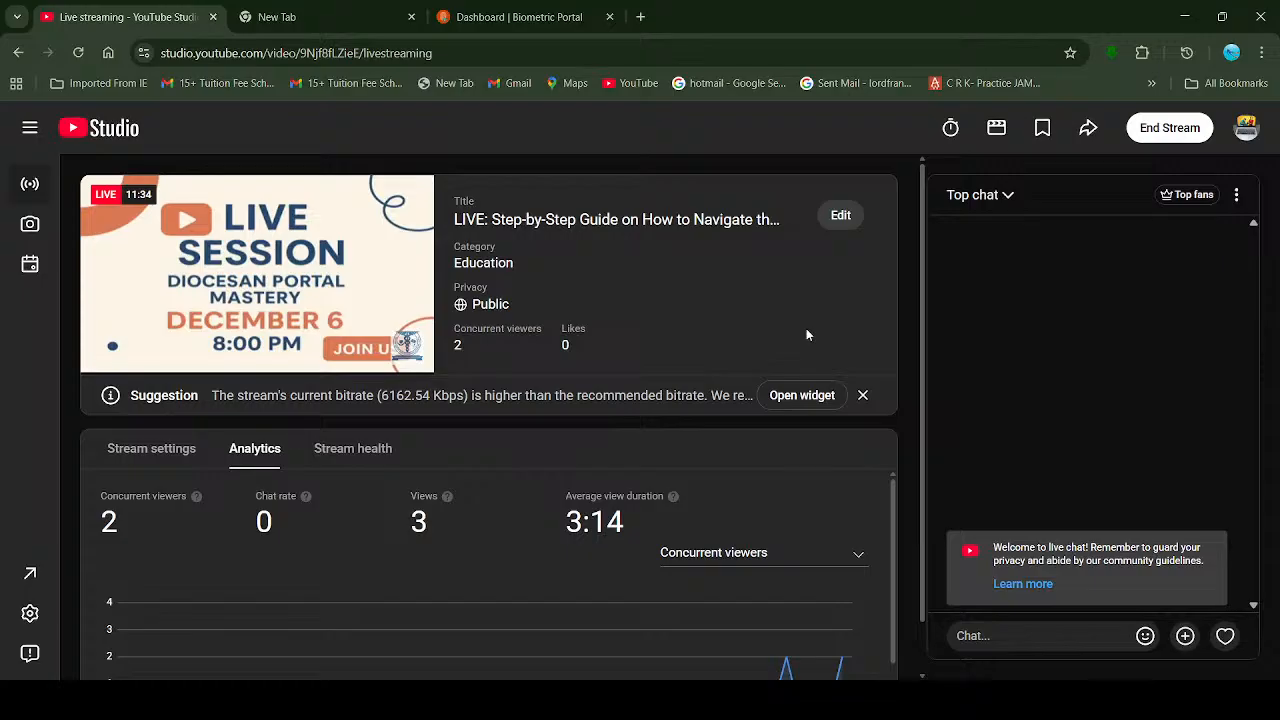
Step: Move the stream preview near the live edge, then return to the Biometric Portal dashboard
mouse_move(112, 320)
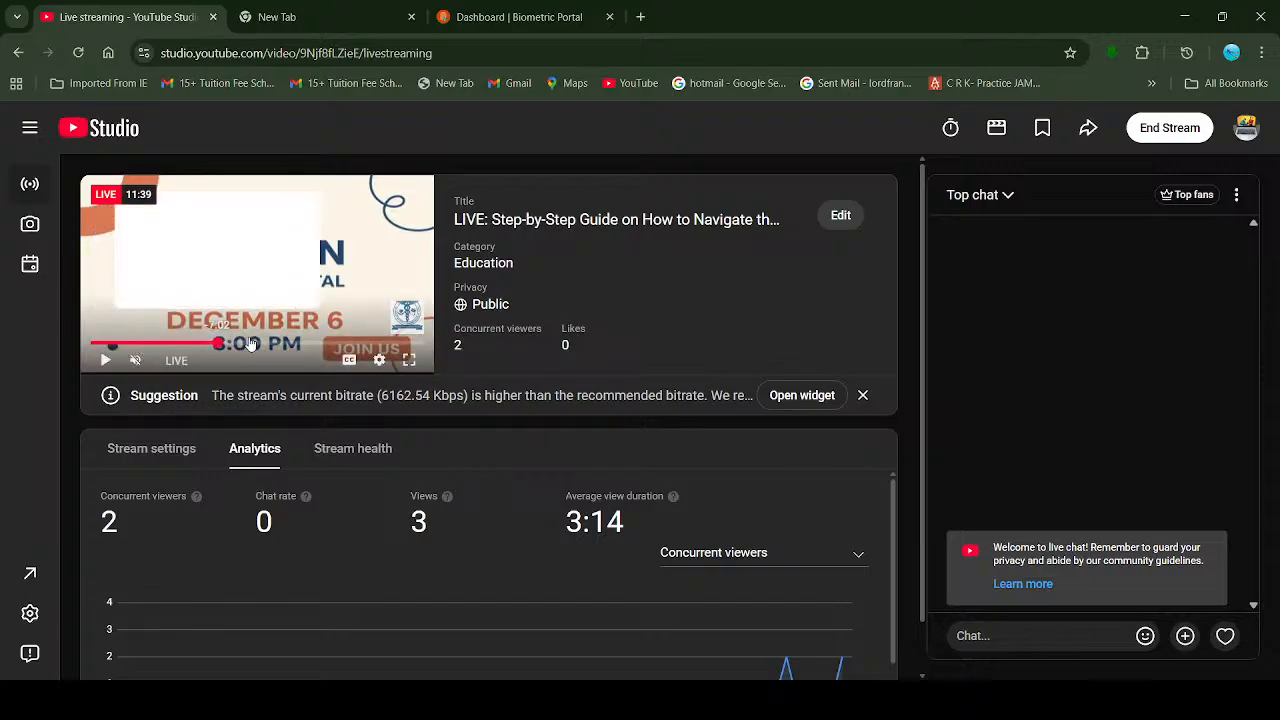
drag(141, 344, 428, 347)
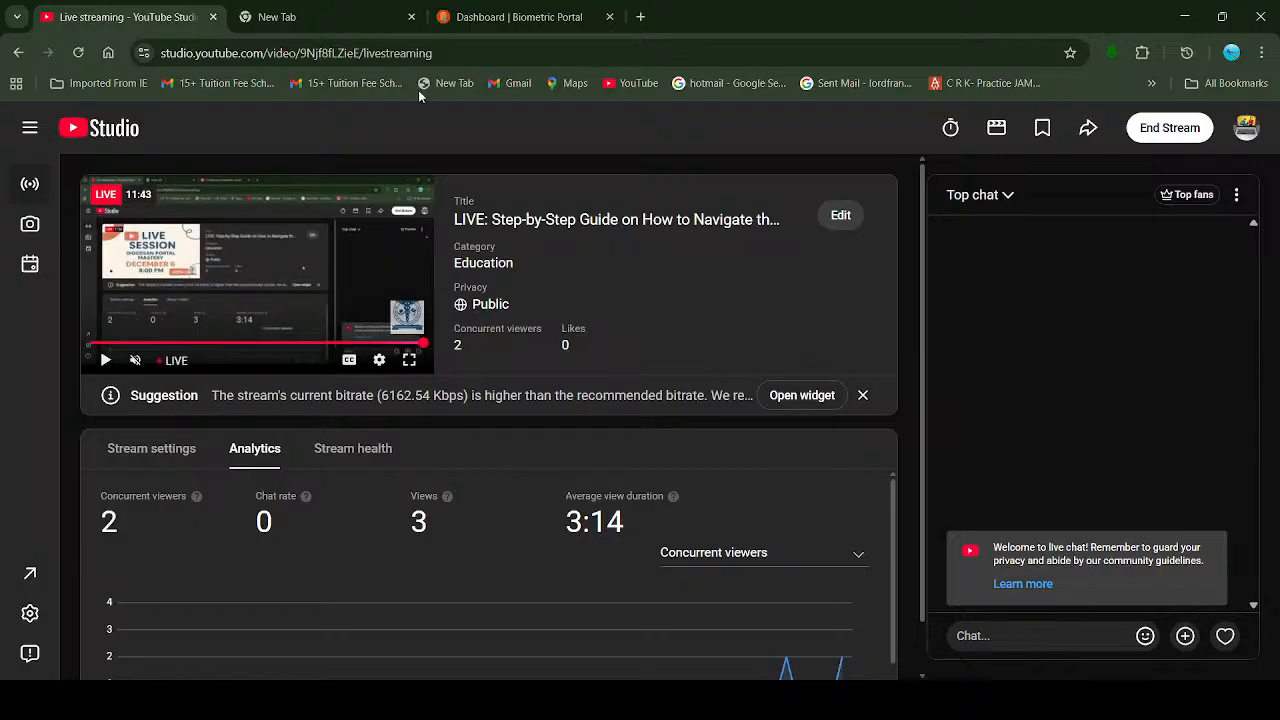
click(483, 8)
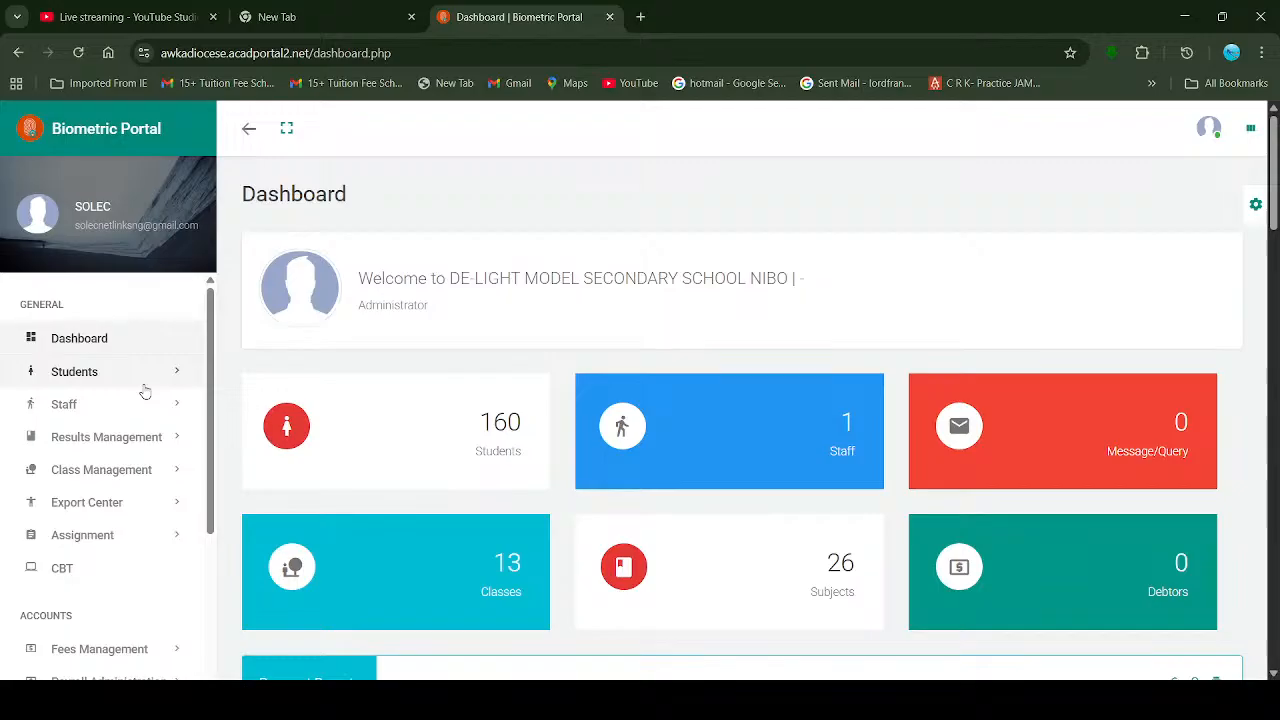
Step: Expand Students in the sidebar and choose Register to reach the Register Students form
click(102, 342)
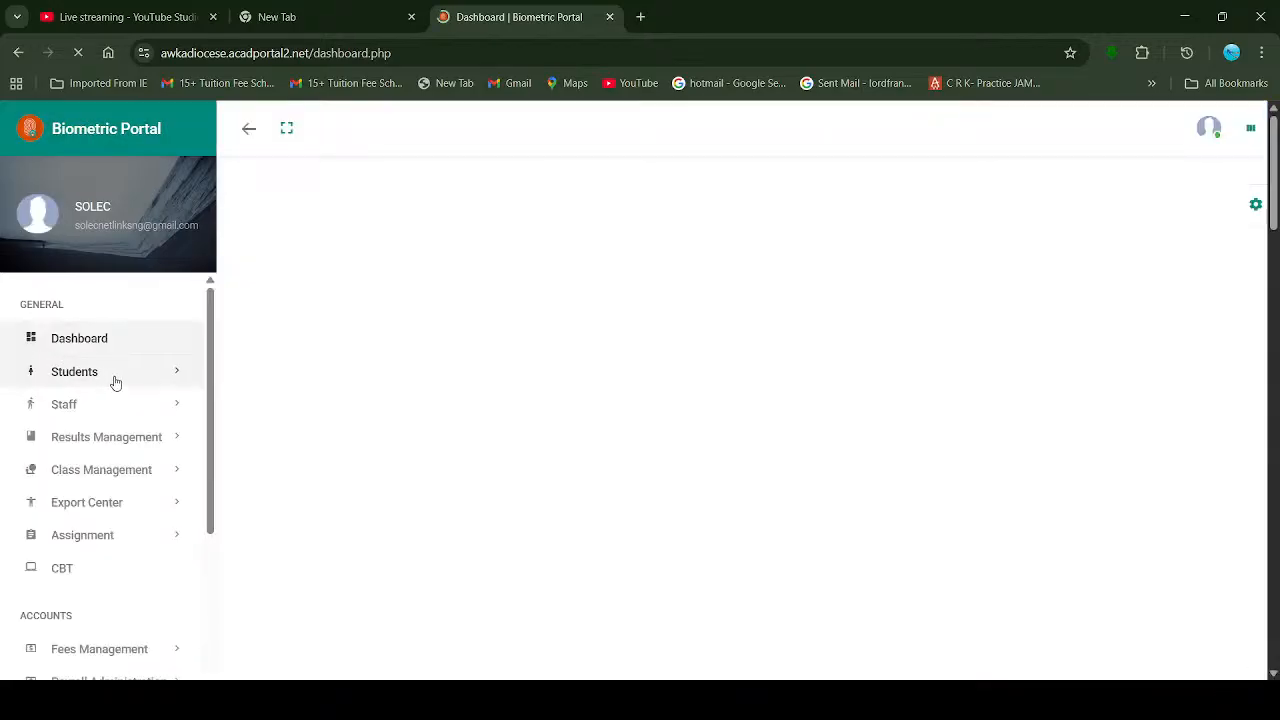
click(115, 383)
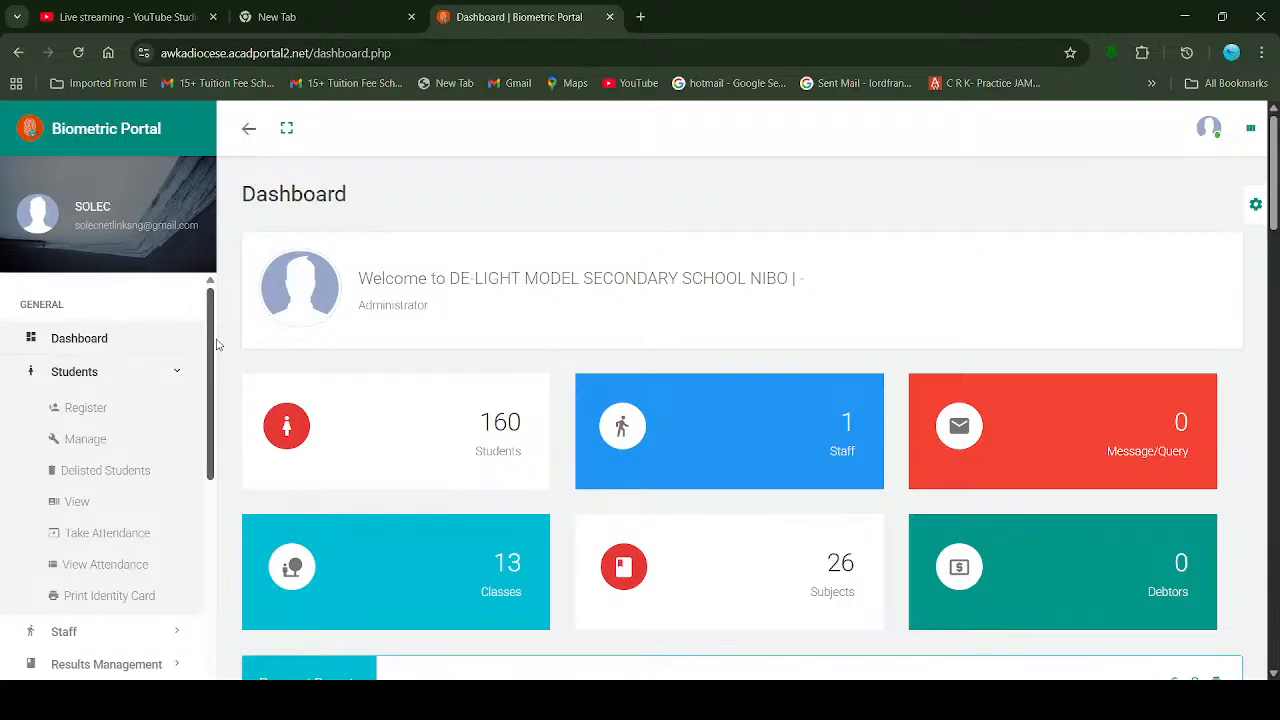
mouse_move(212, 345)
mouse_down()
mouse_move(210, 397)
mouse_move(209, 370)
mouse_up()
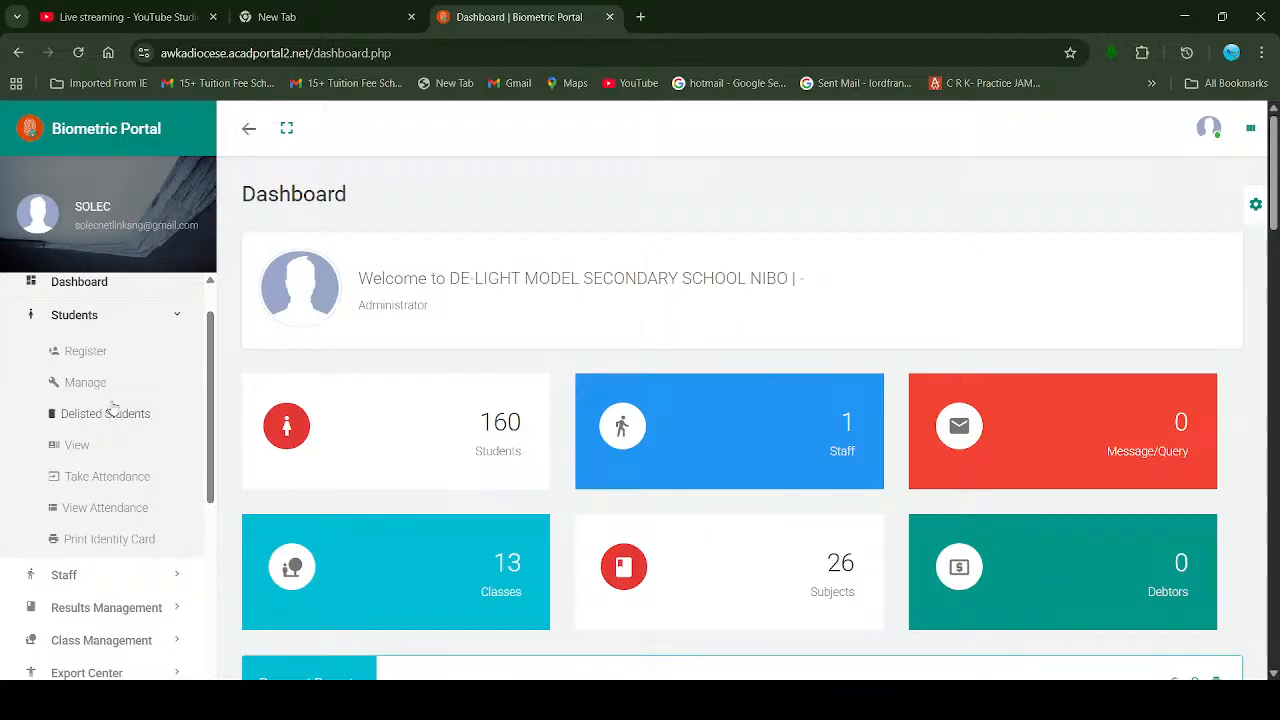
scroll(126, 414, down, 1)
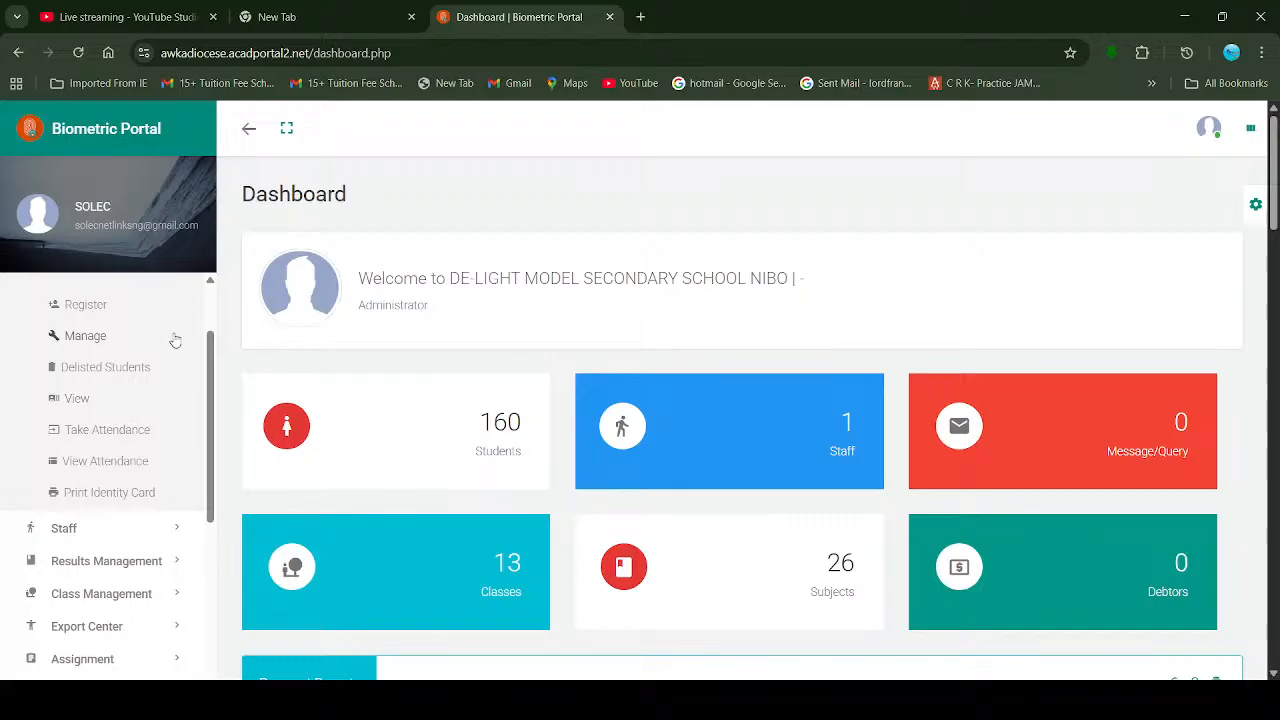
scroll(212, 306, up, 1)
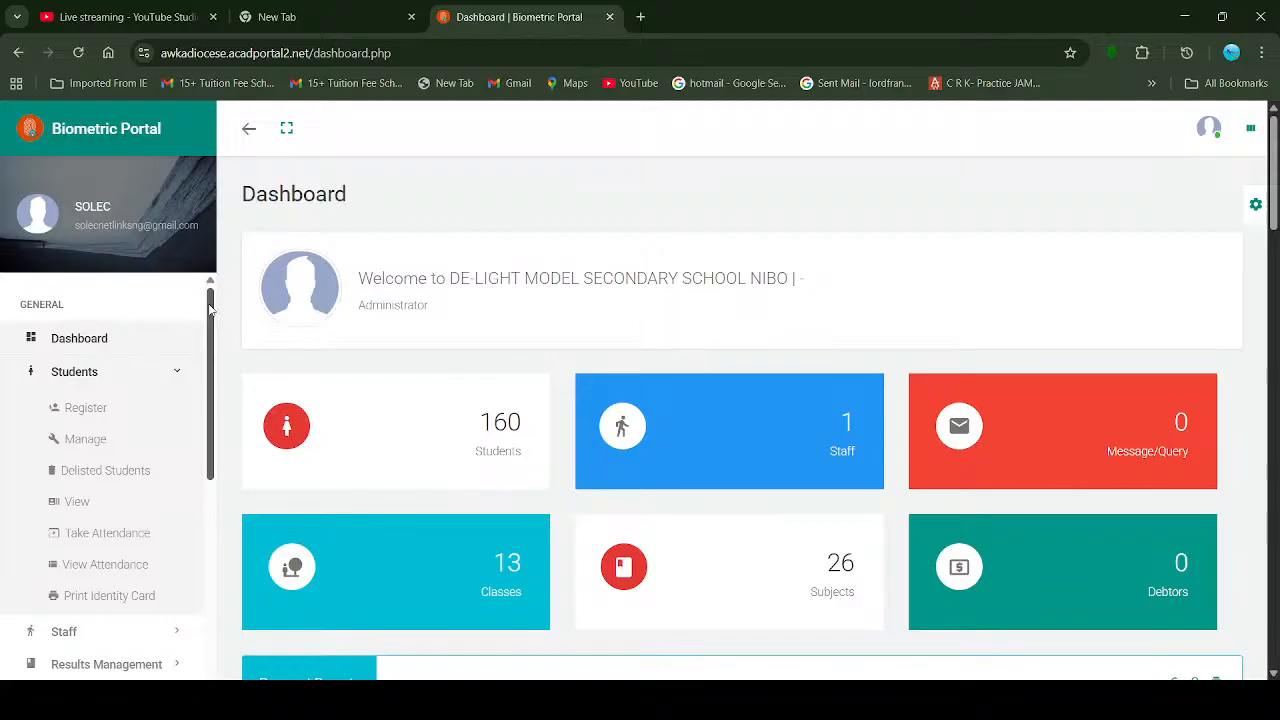
click(107, 410)
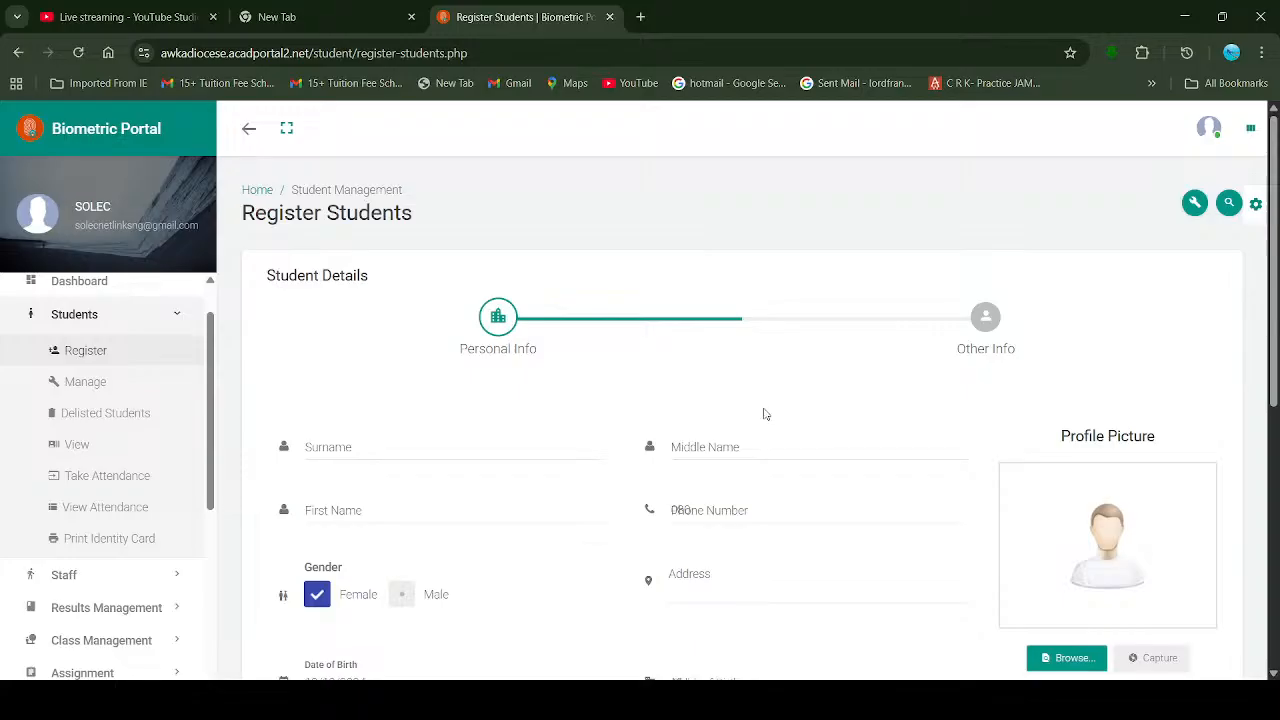
Step: Enter the student's surname in the Surname field
scroll(764, 413, down, 1)
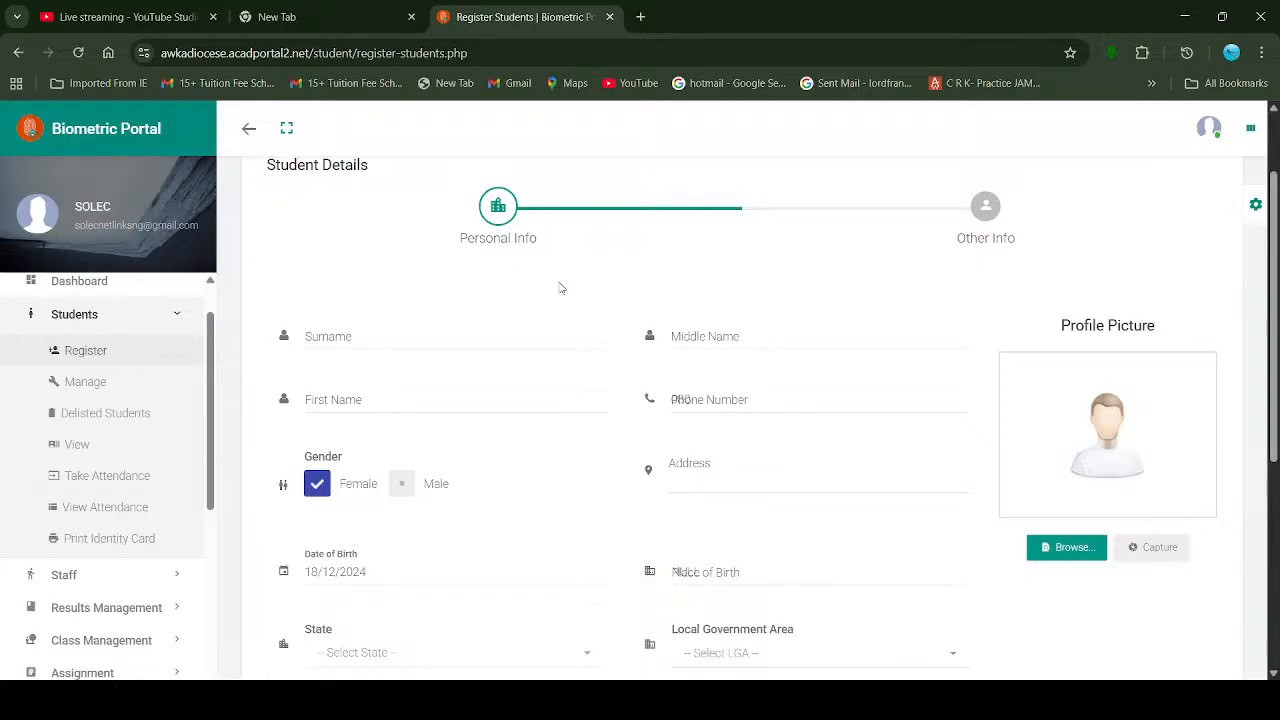
click(381, 343)
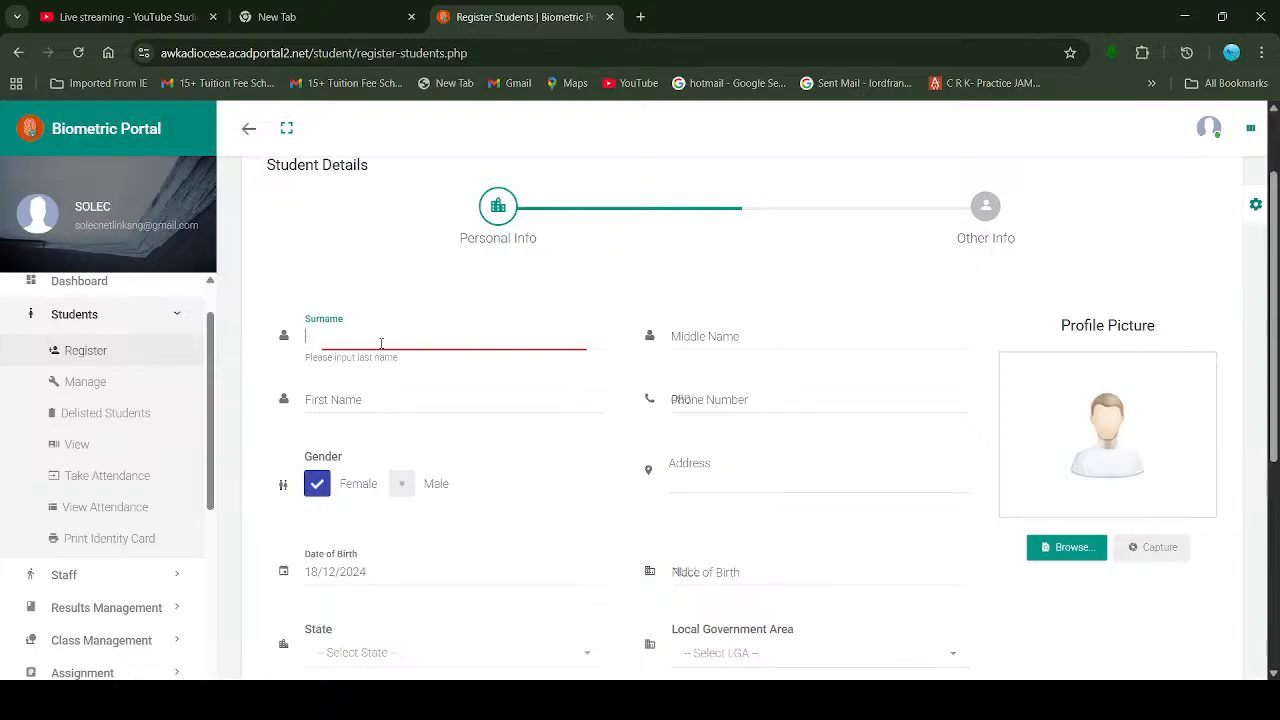
click(724, 336)
click(358, 407)
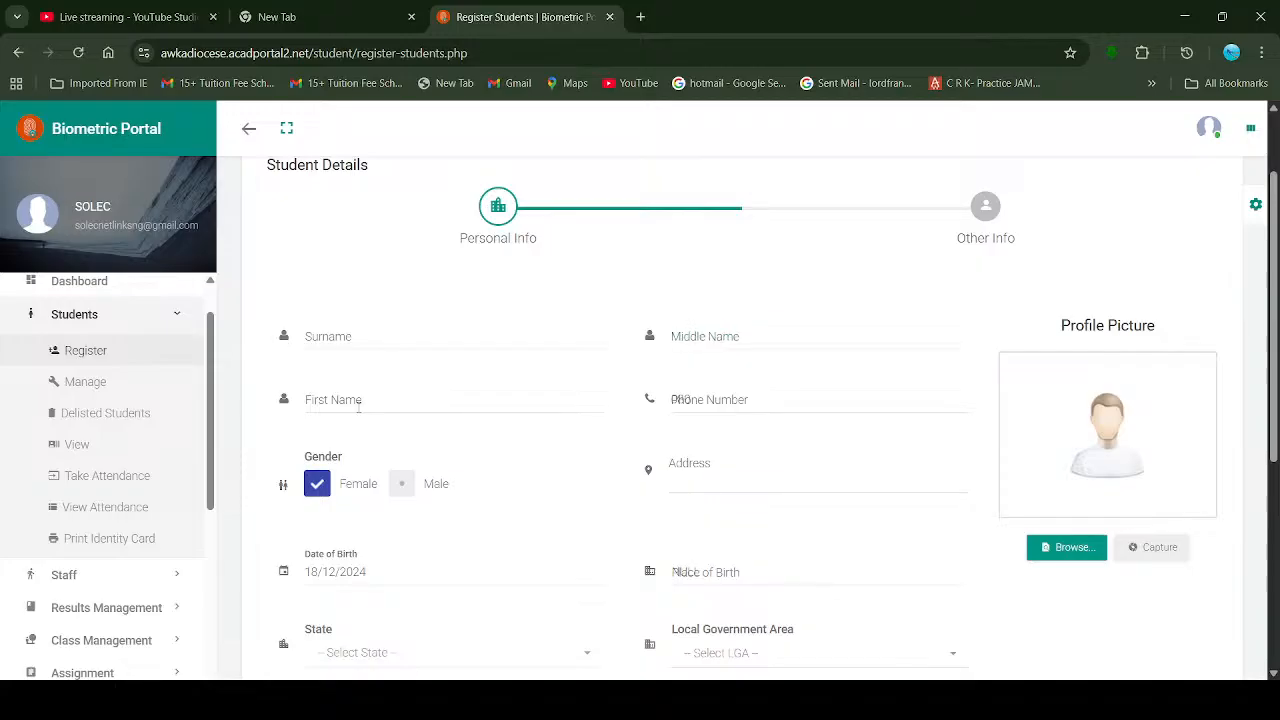
click(358, 407)
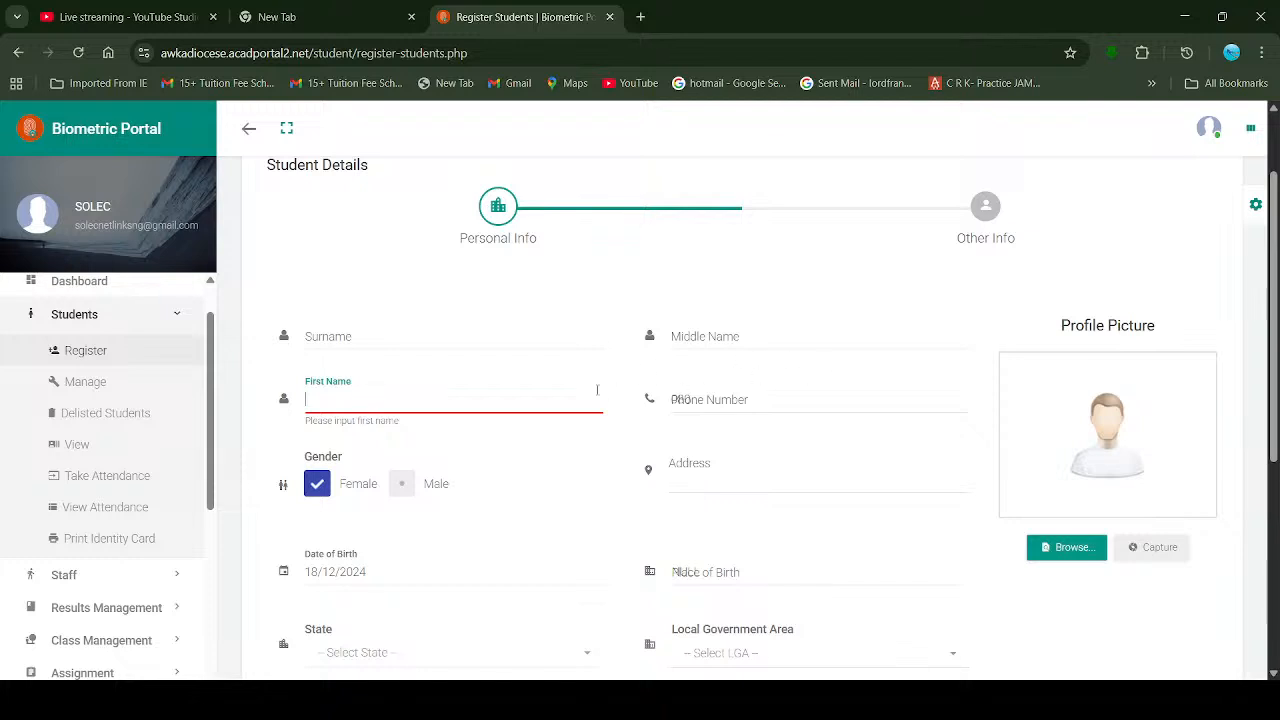
click(440, 342)
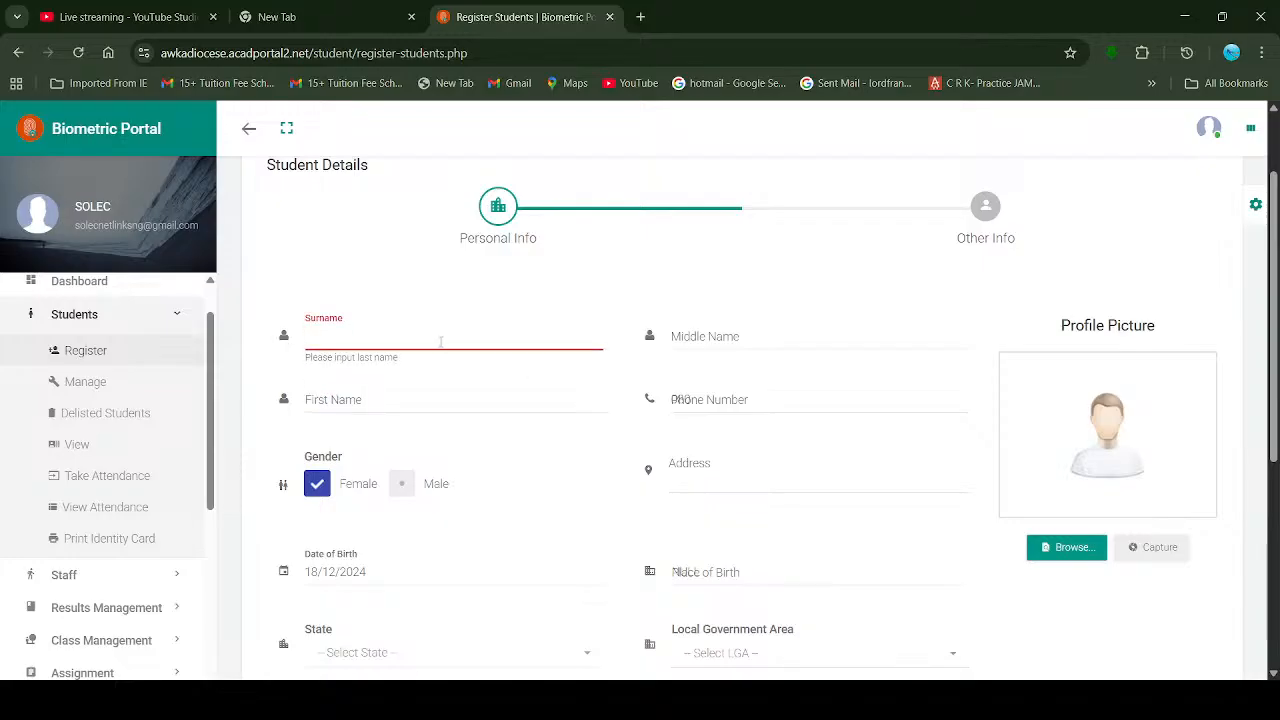
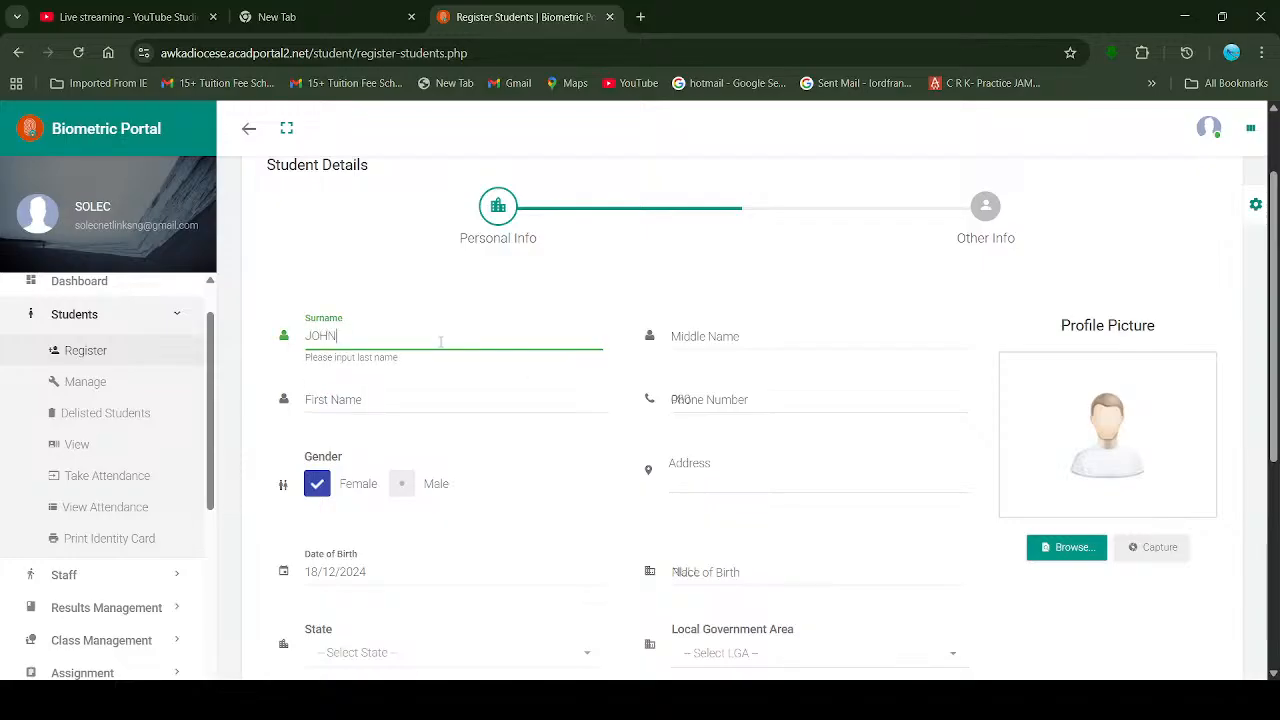
key(Tab)
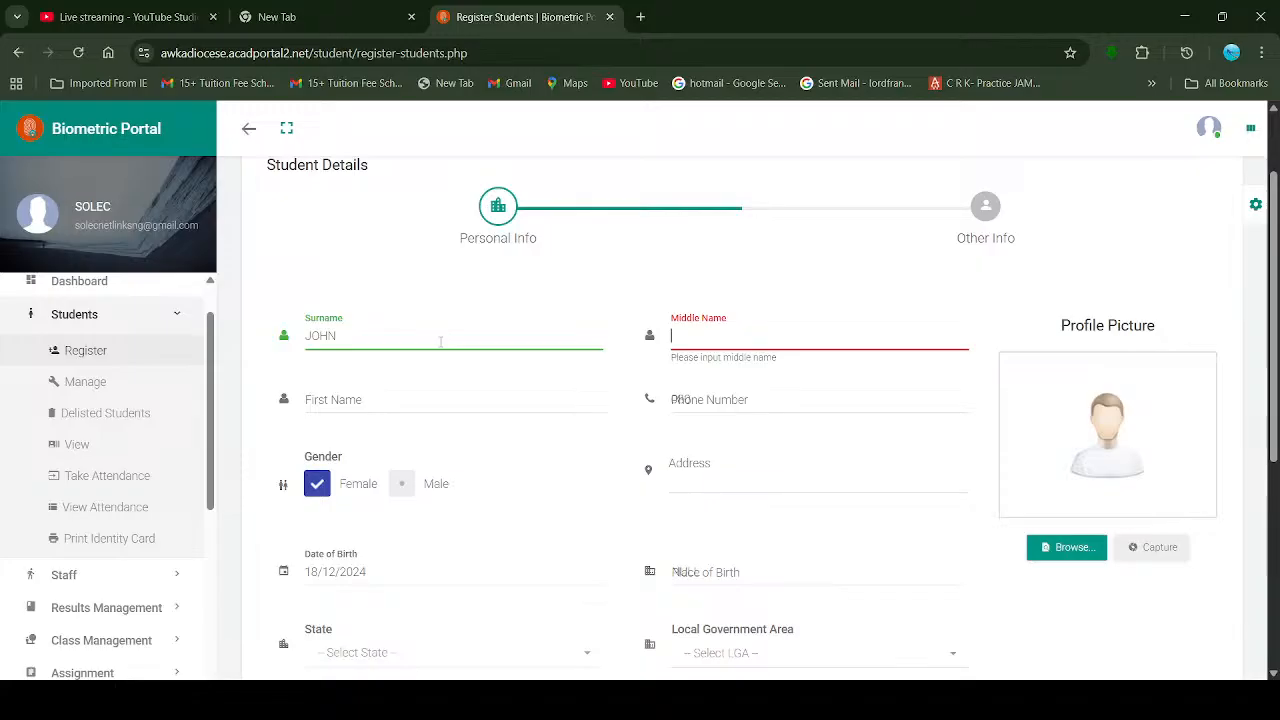
Step: Enter a dash as middle name and the student's first name, then switch to YouTube Studio
text(-)
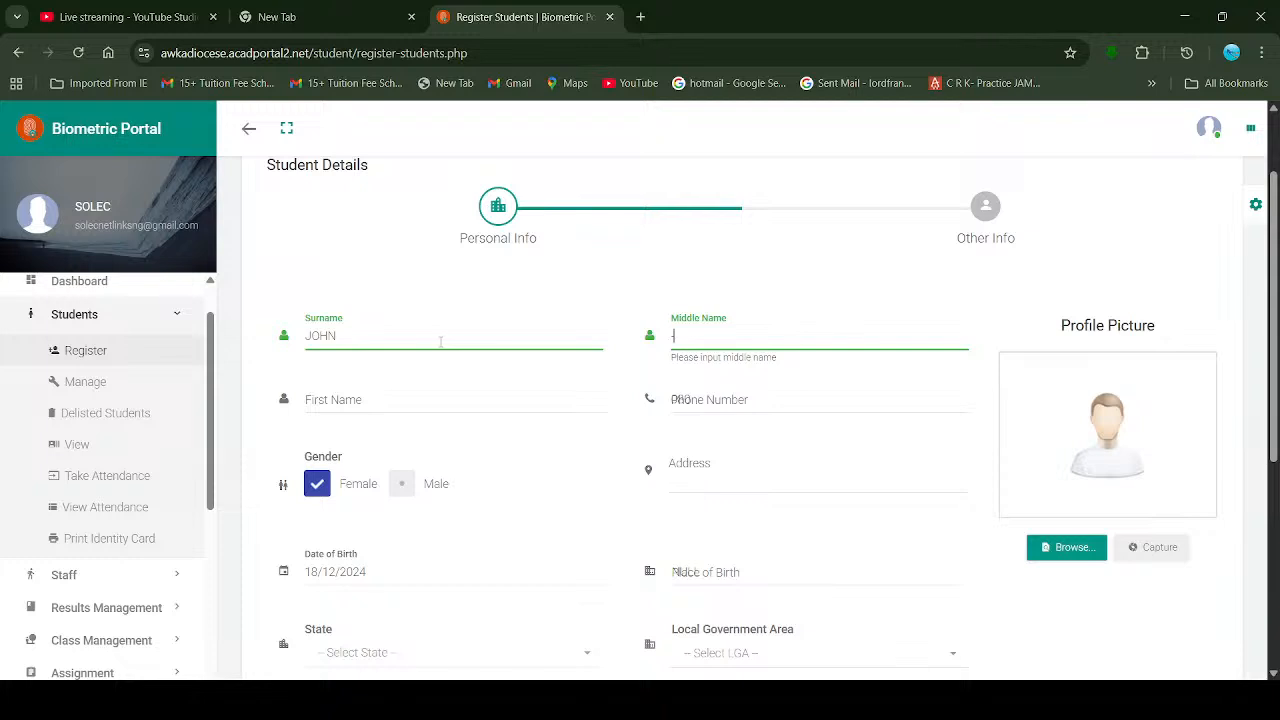
key(Tab)
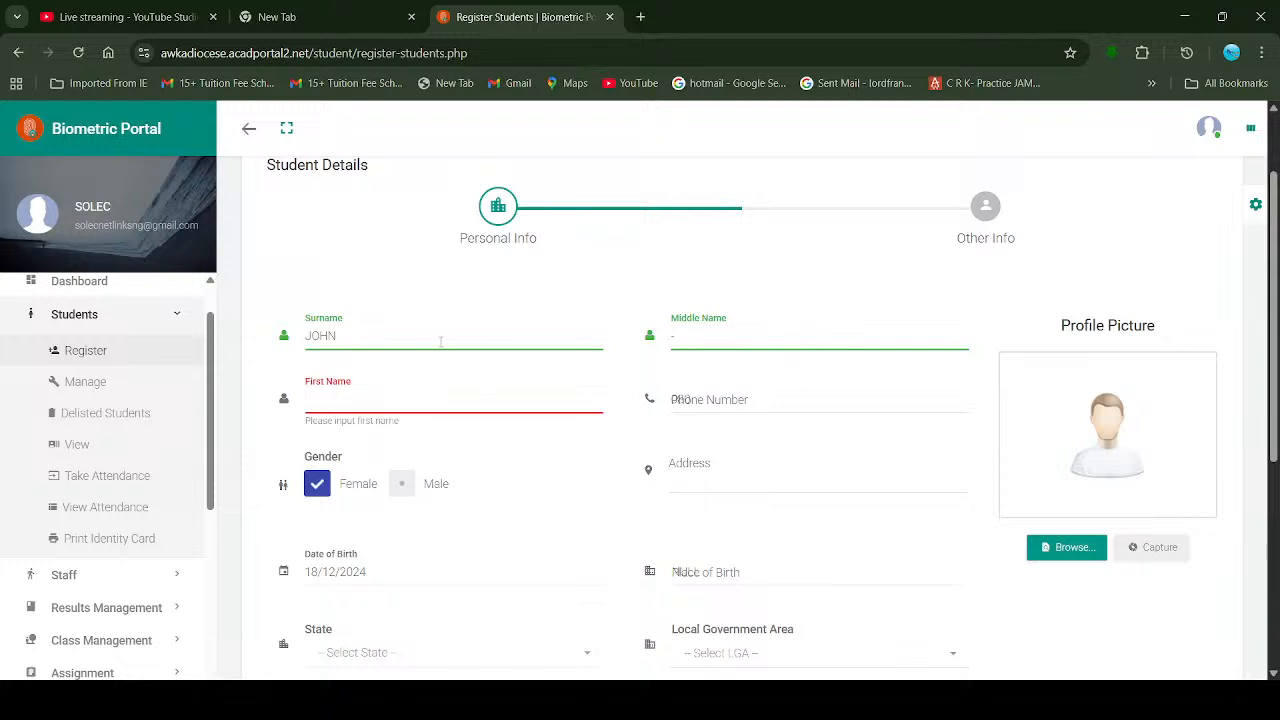
key(Tab)
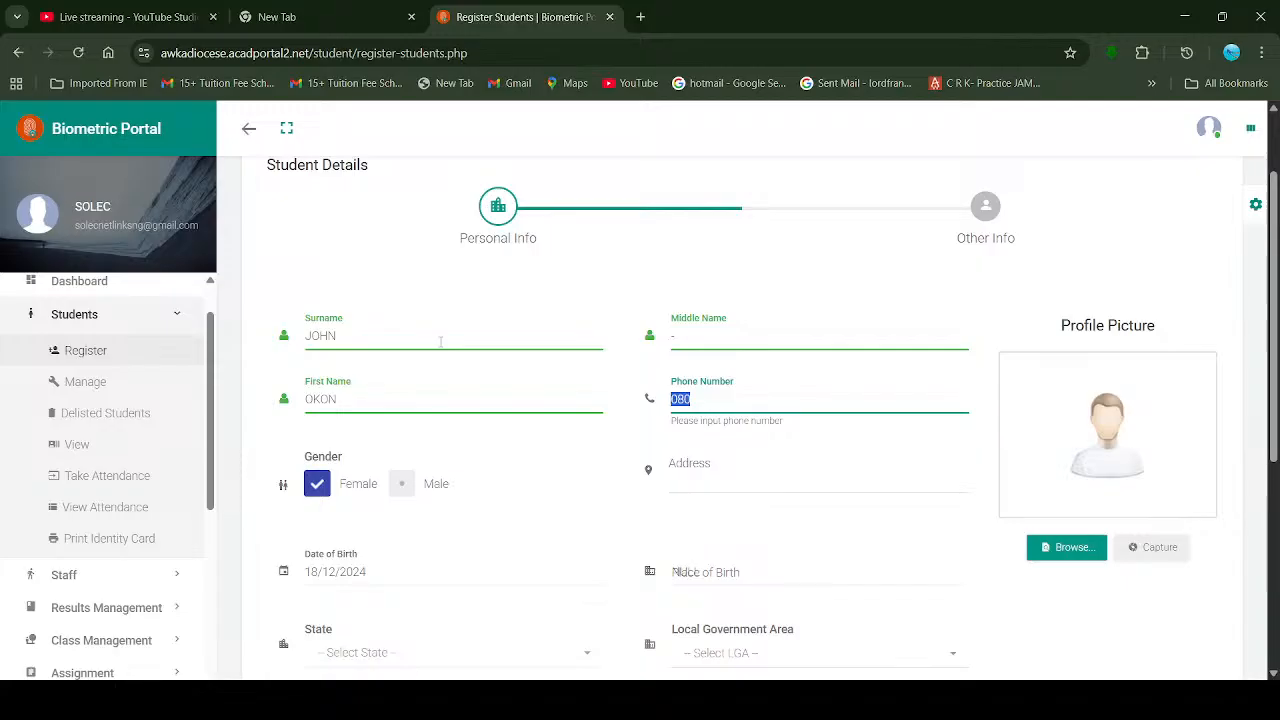
click(130, 16)
scroll(700, 352, down, 1)
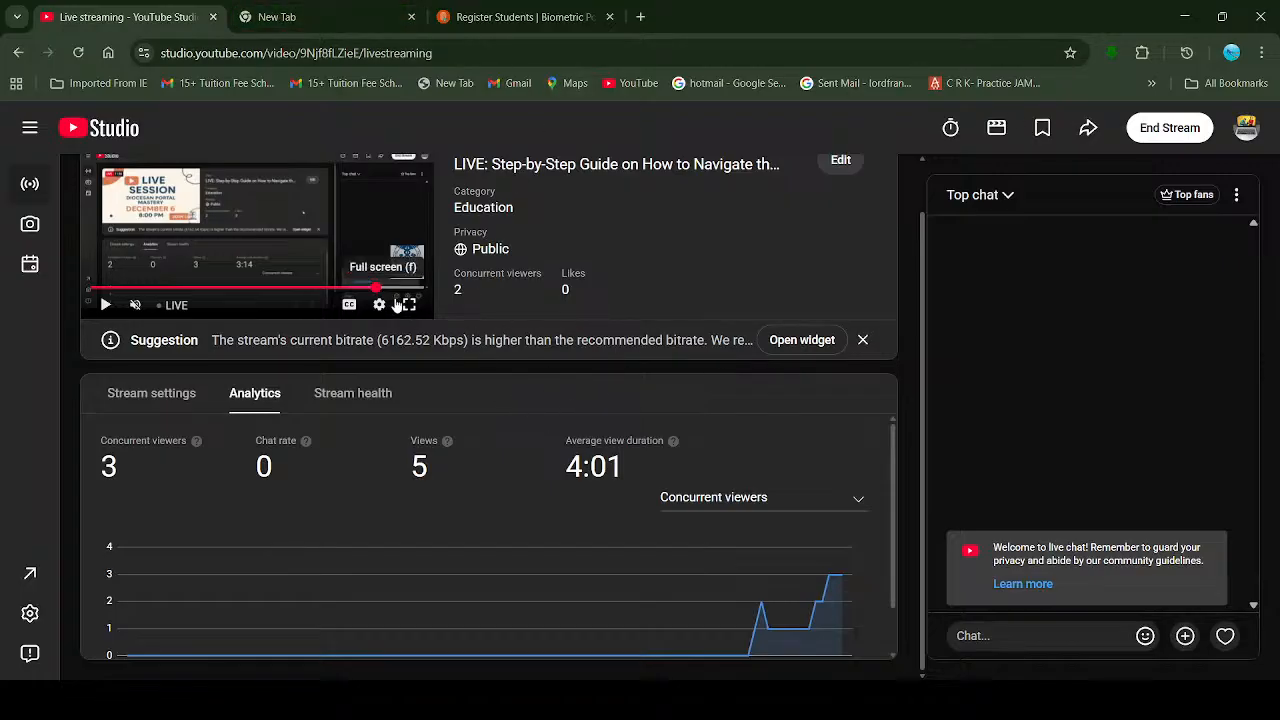
Step: Skip the live preview ahead, then return to the Register Students form tab
drag(388, 289, 411, 290)
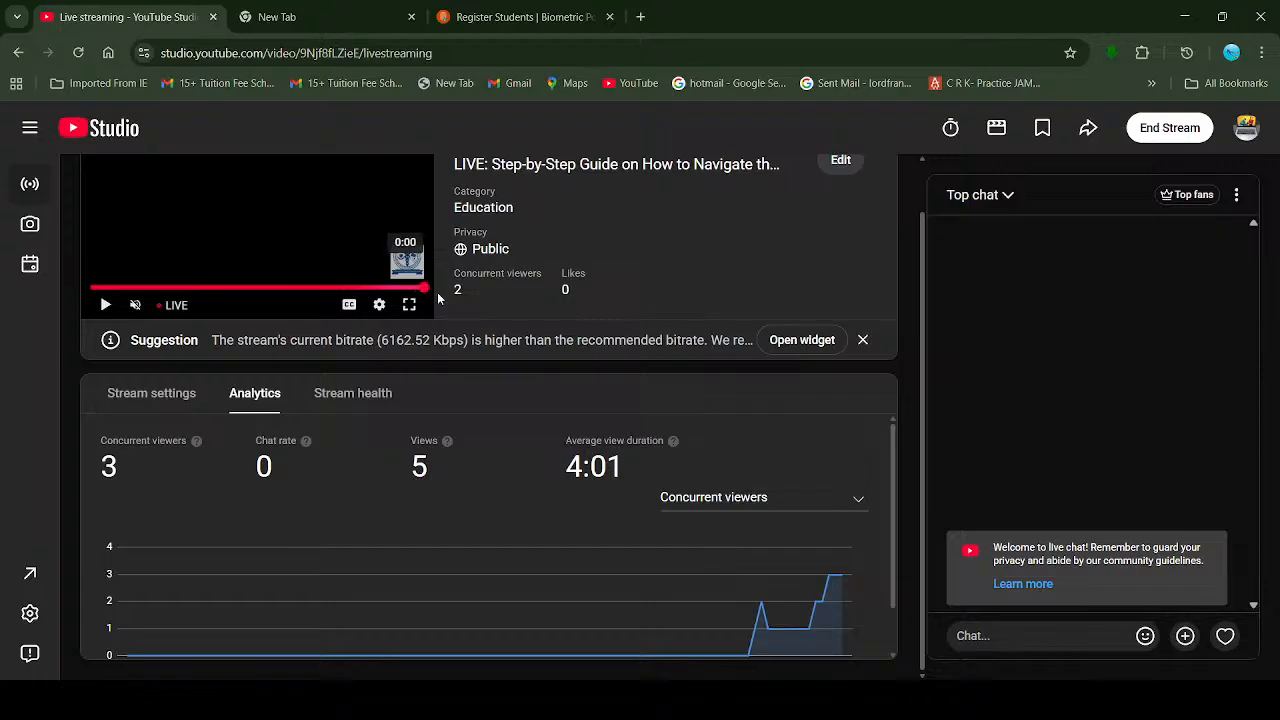
click(498, 6)
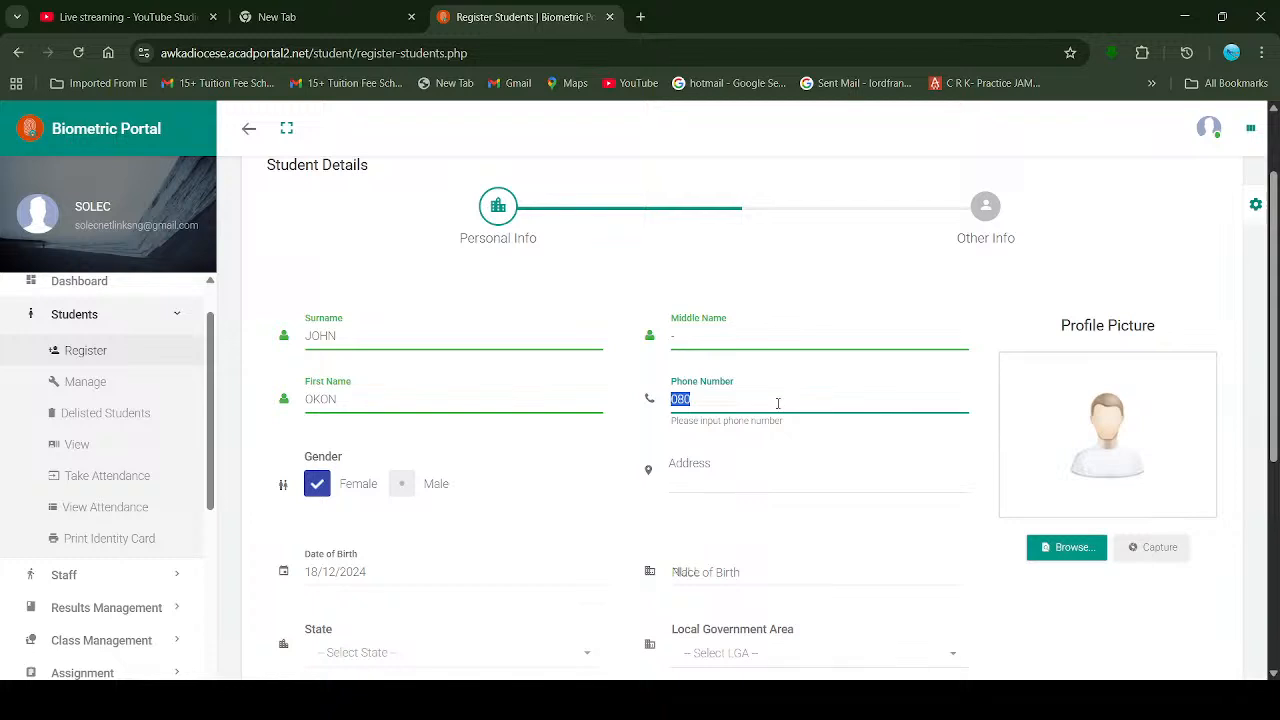
Step: Replace the phone number with the student's number, enter '-' as address, keep gender Female
click(778, 403)
double_click(778, 403)
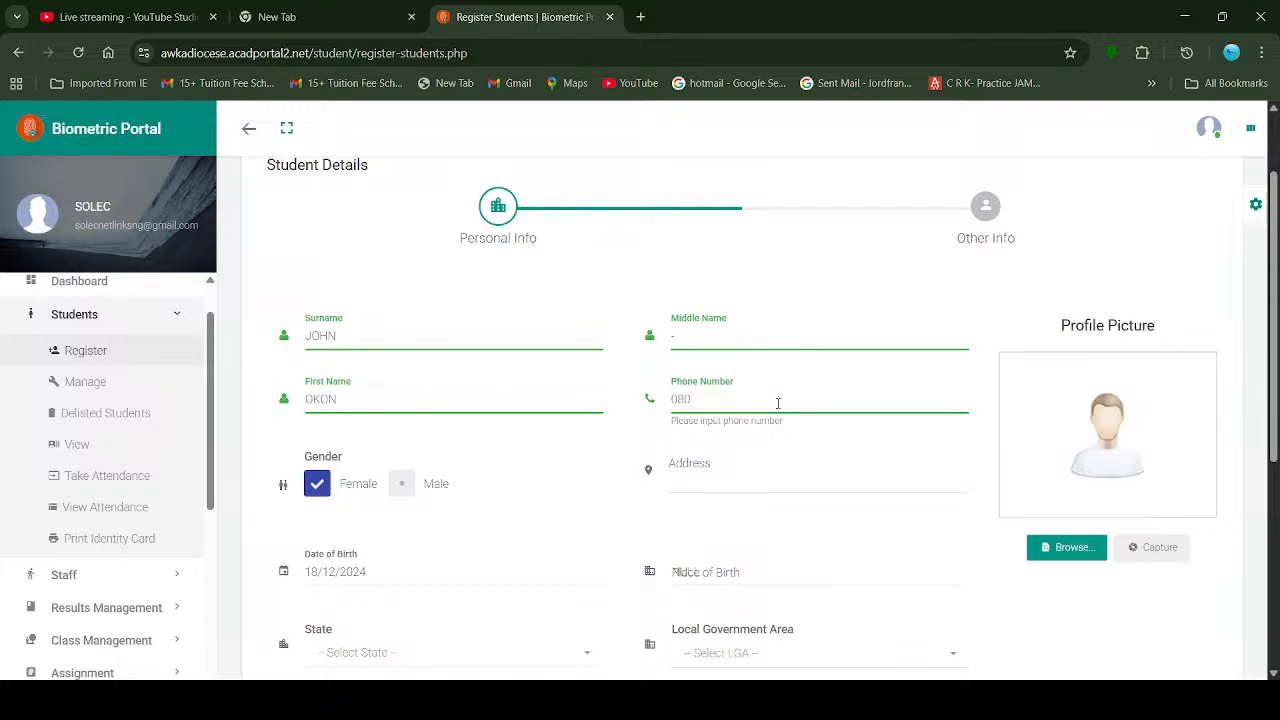
key(Tab)
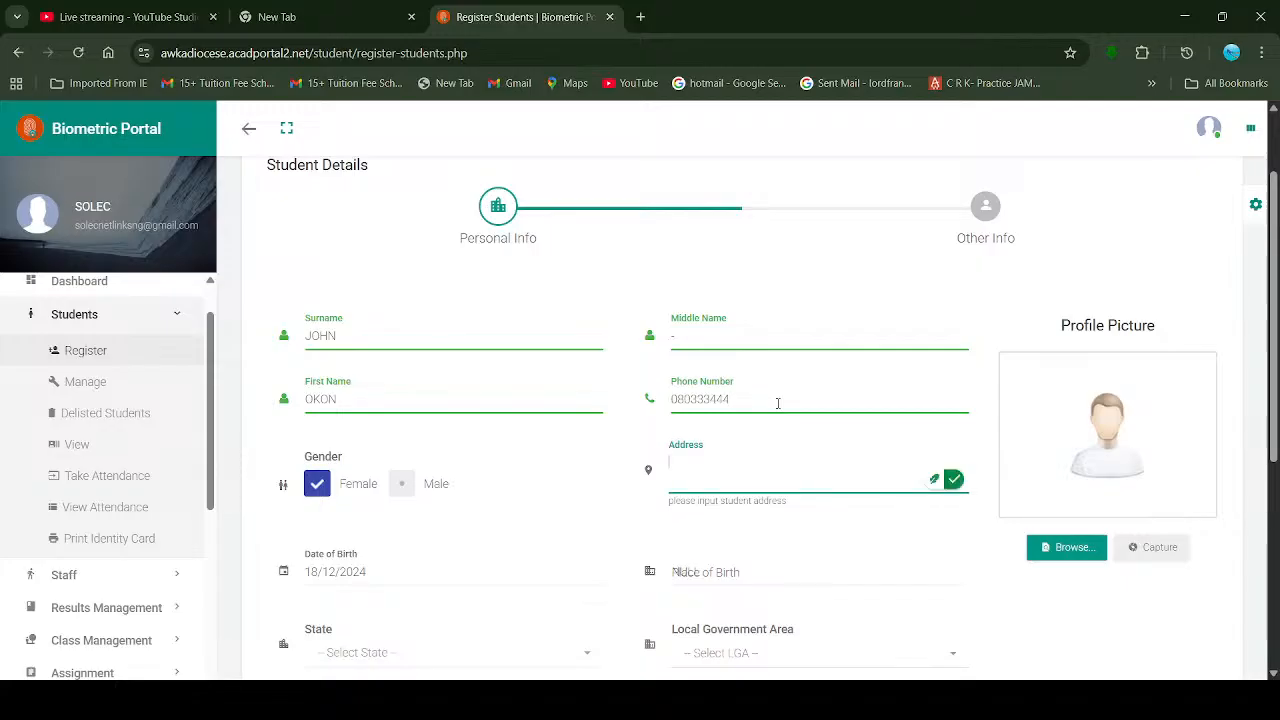
scroll(751, 425, down, 1)
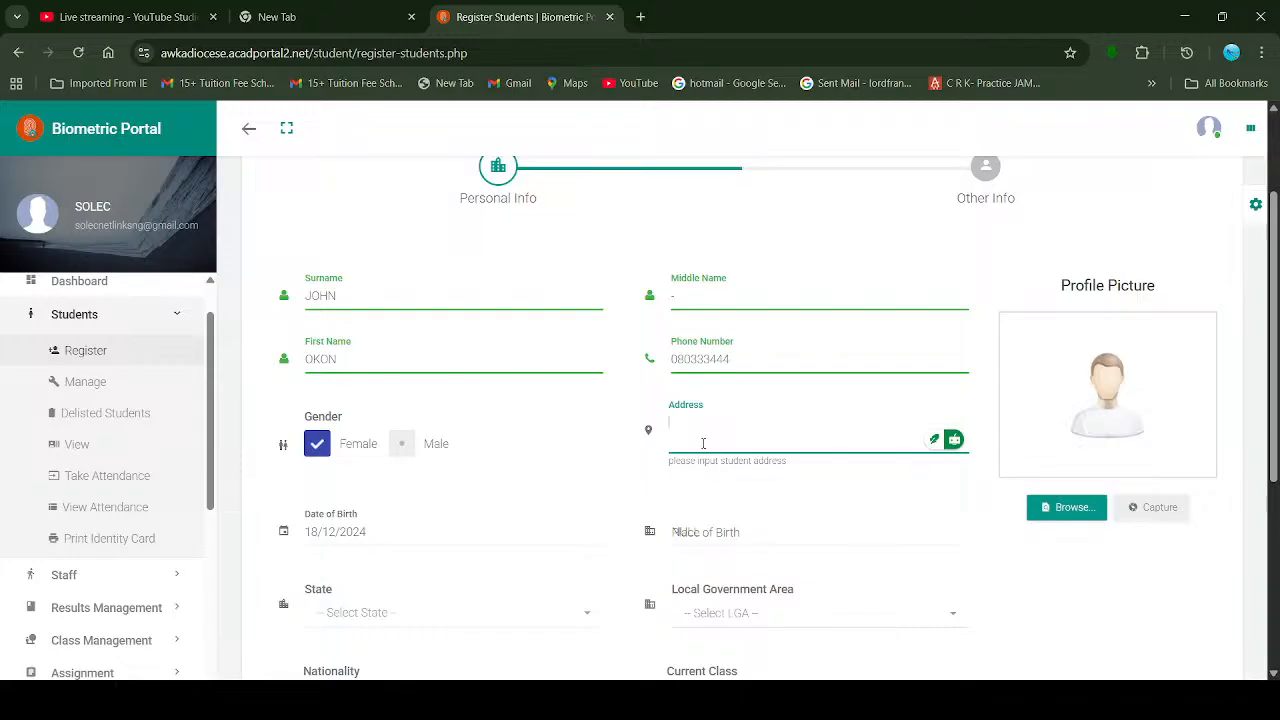
text(-)
click(400, 445)
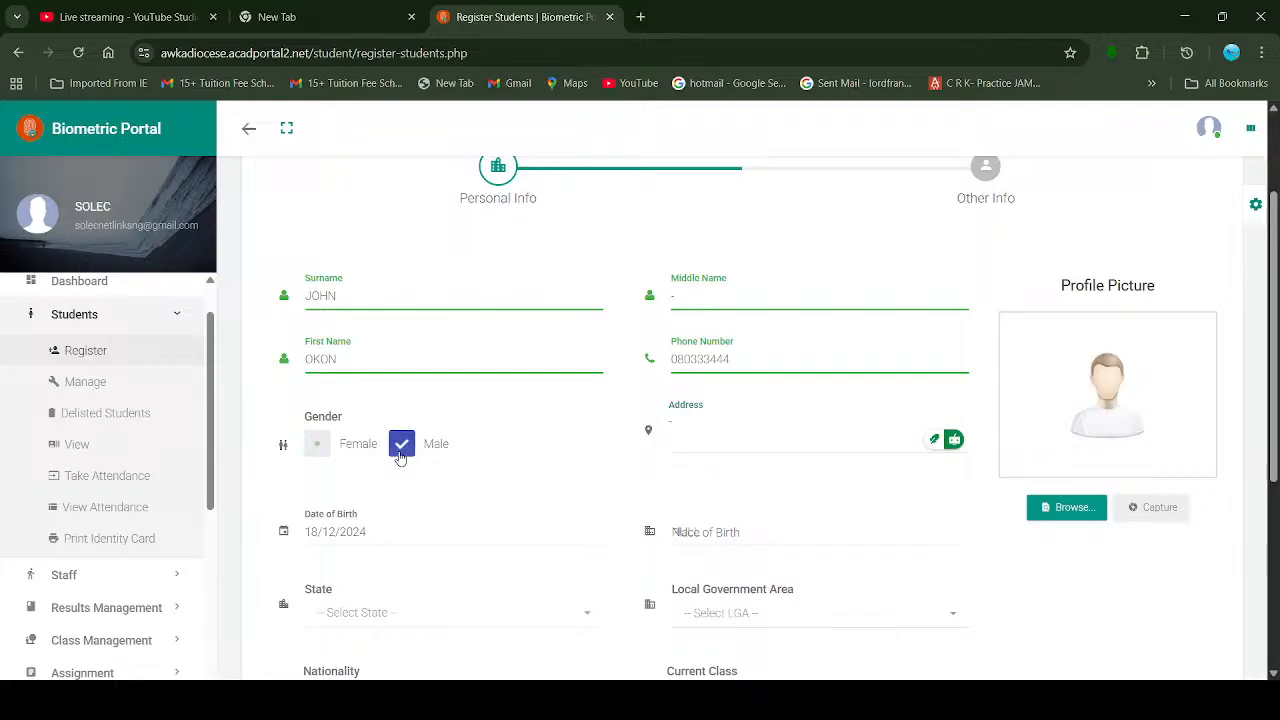
click(314, 449)
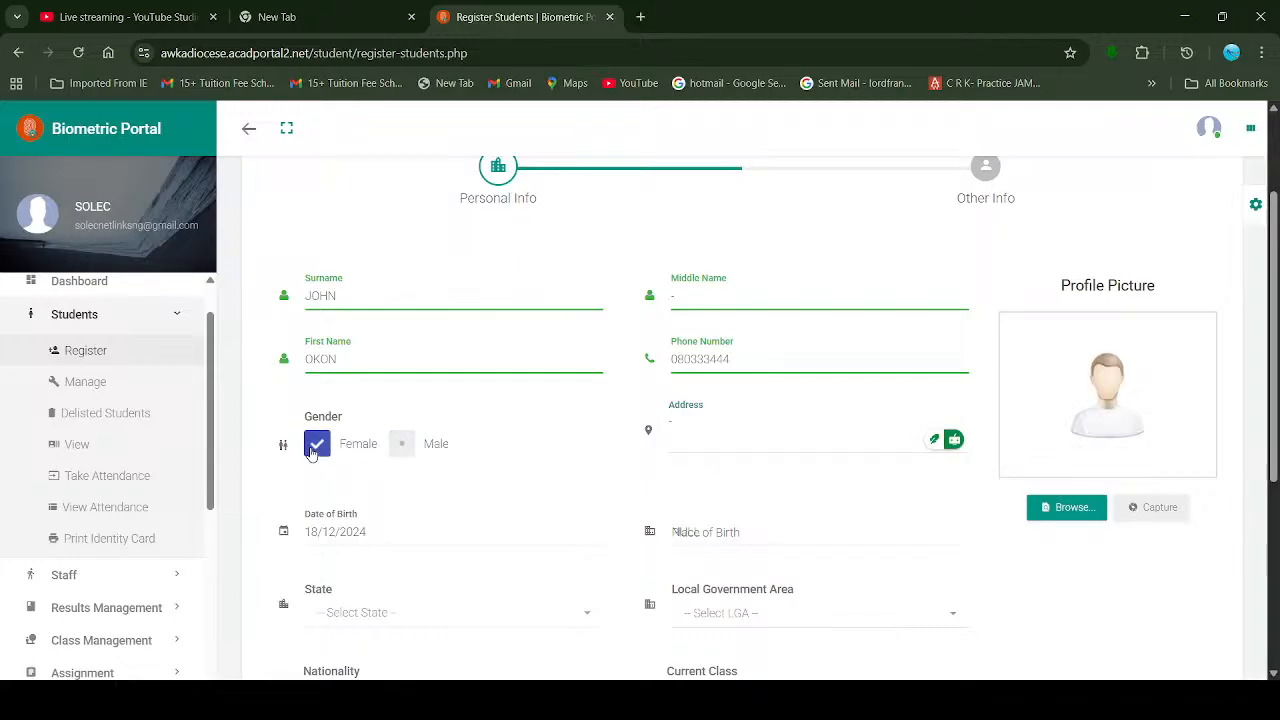
scroll(707, 435, down, 1)
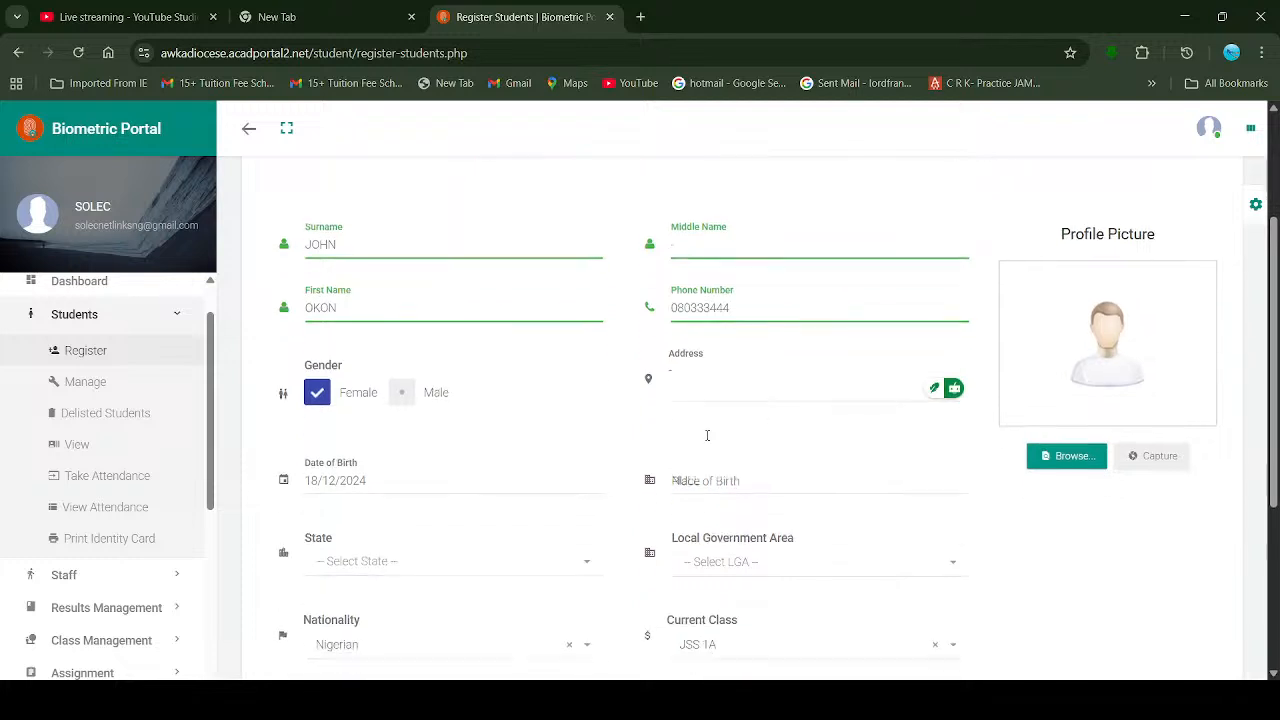
scroll(707, 435, down, 1)
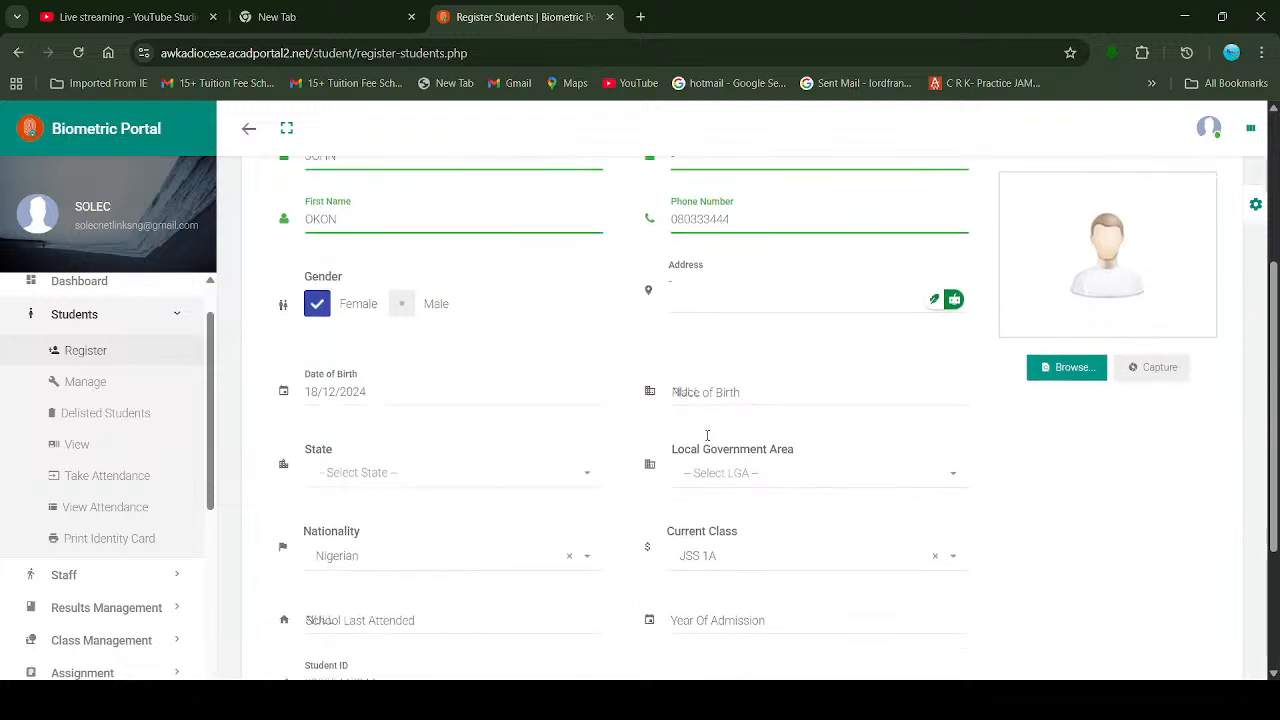
Step: Pick 4 January 2009 (04/01/2009) as the date of birth in the calendar
click(383, 391)
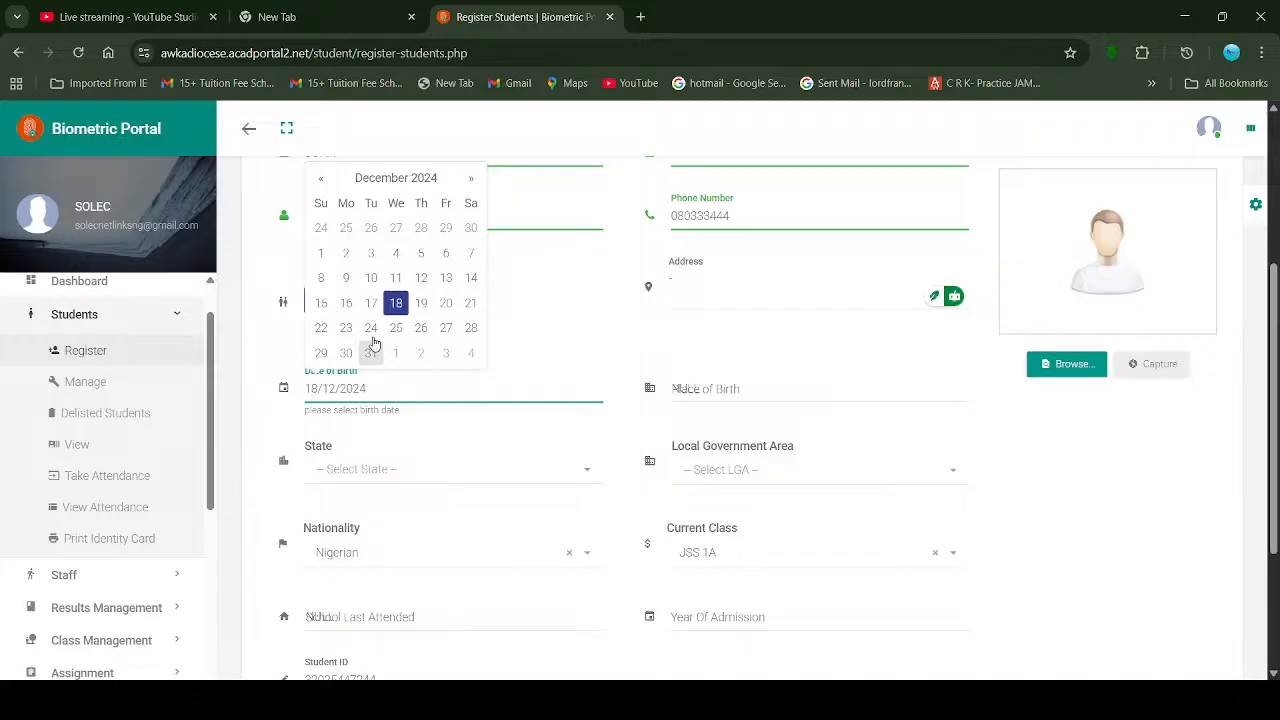
click(470, 178)
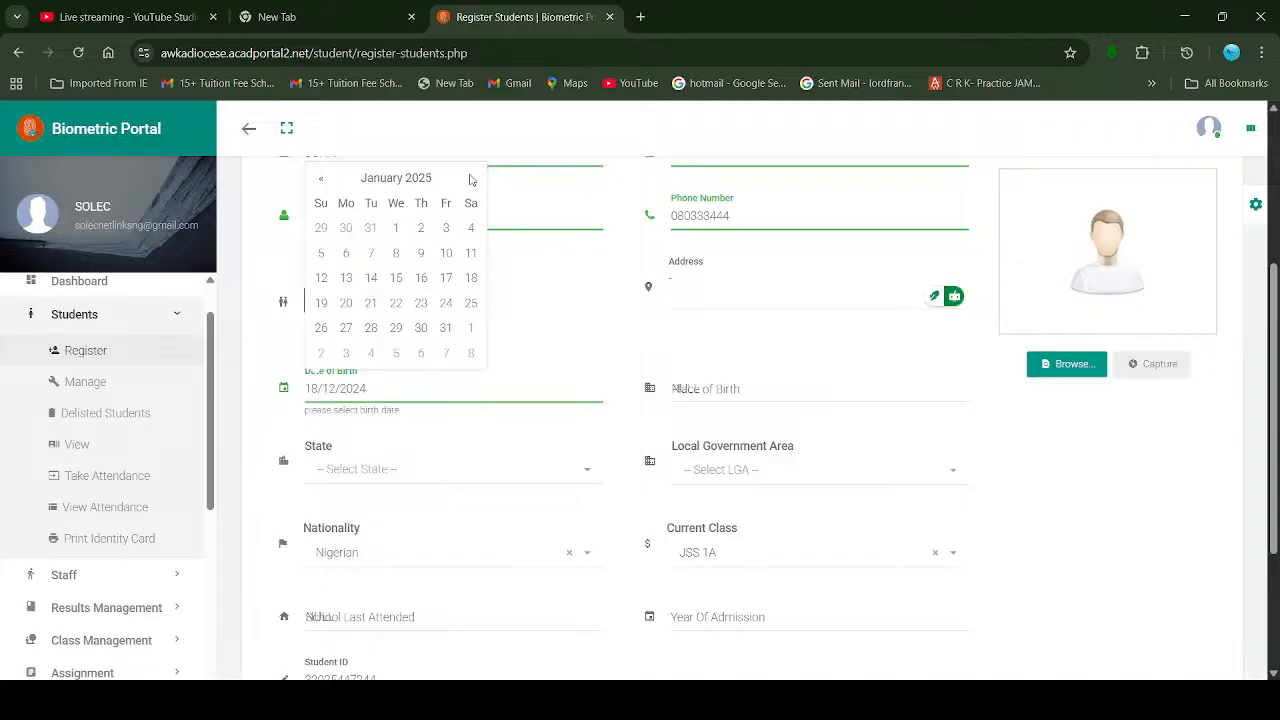
click(472, 181)
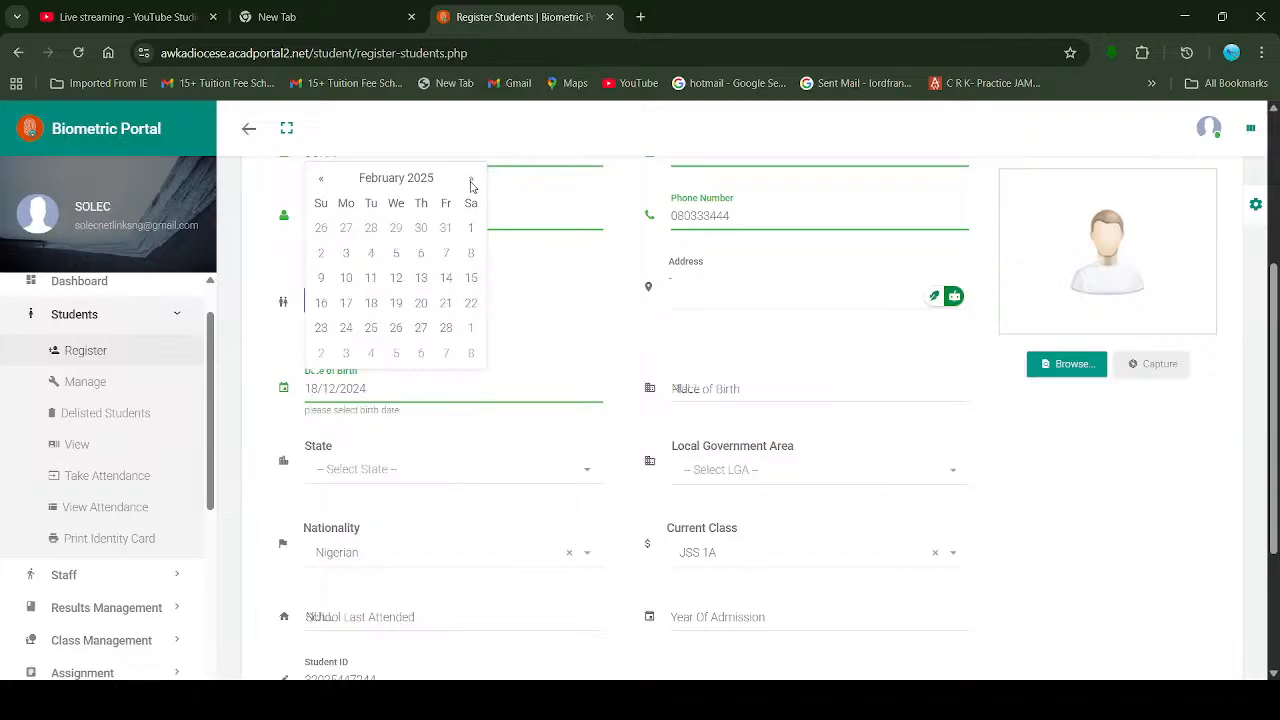
click(383, 181)
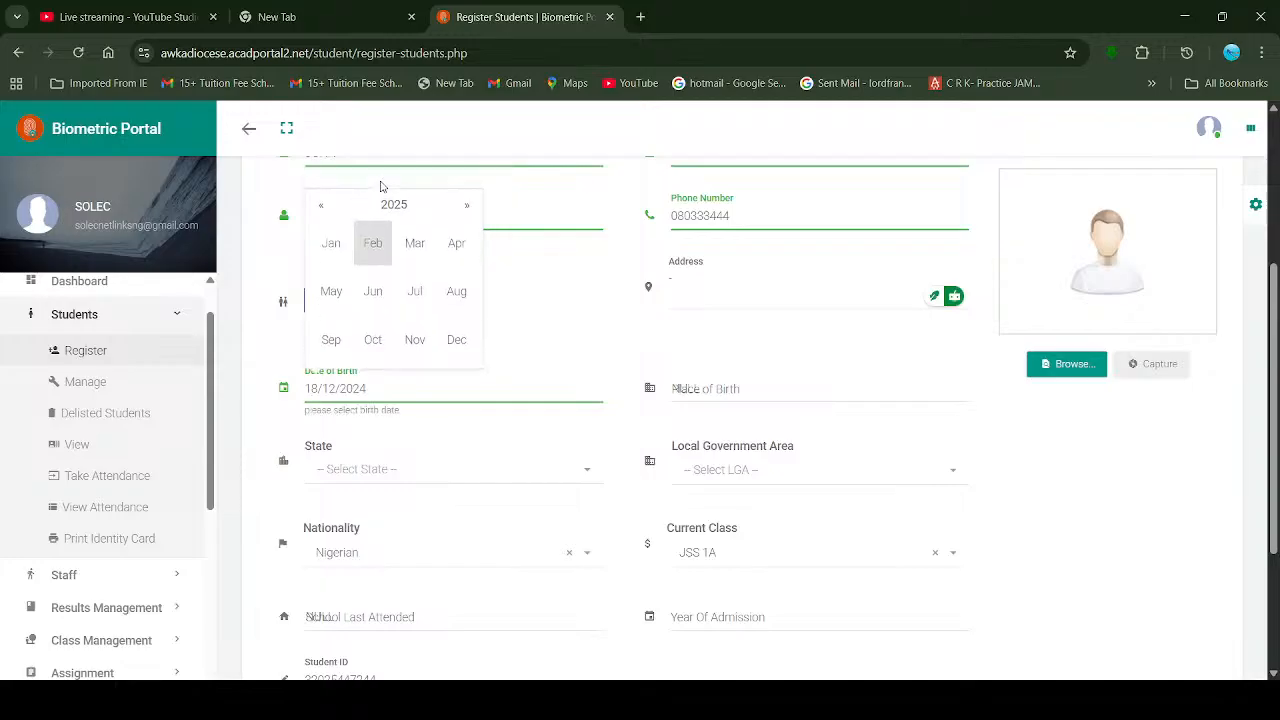
click(394, 206)
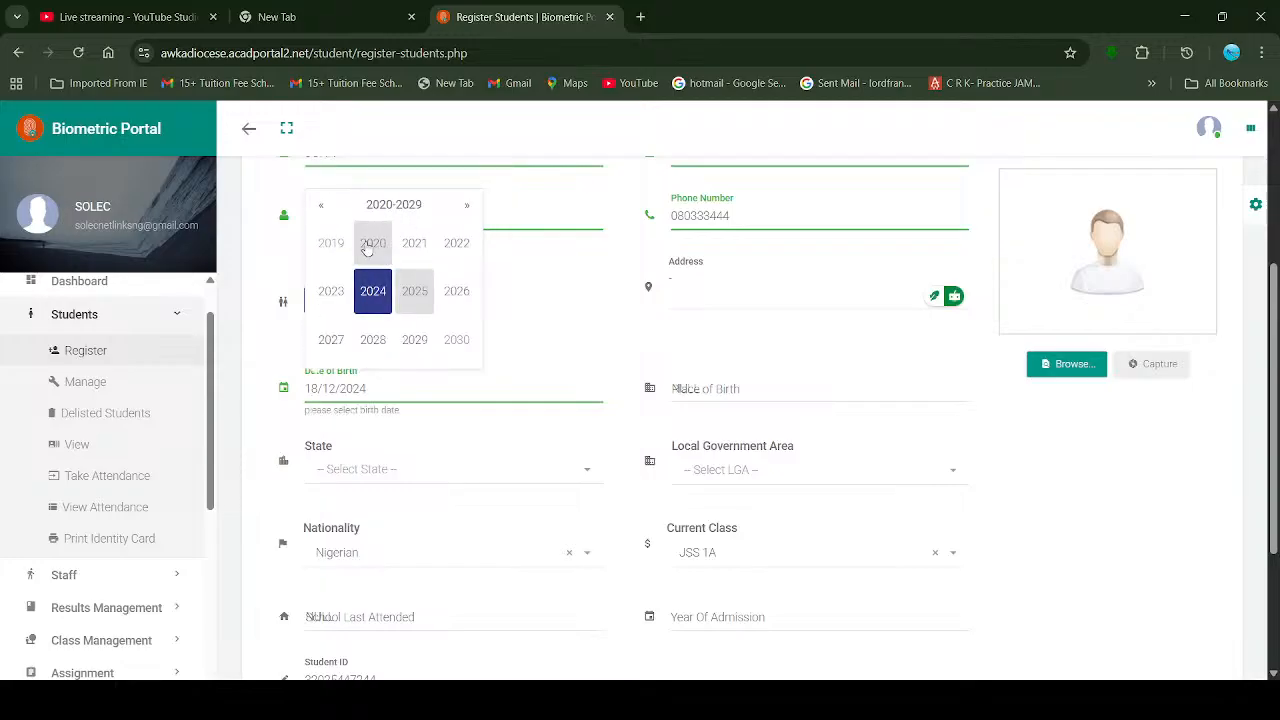
scroll(365, 262, up, 1)
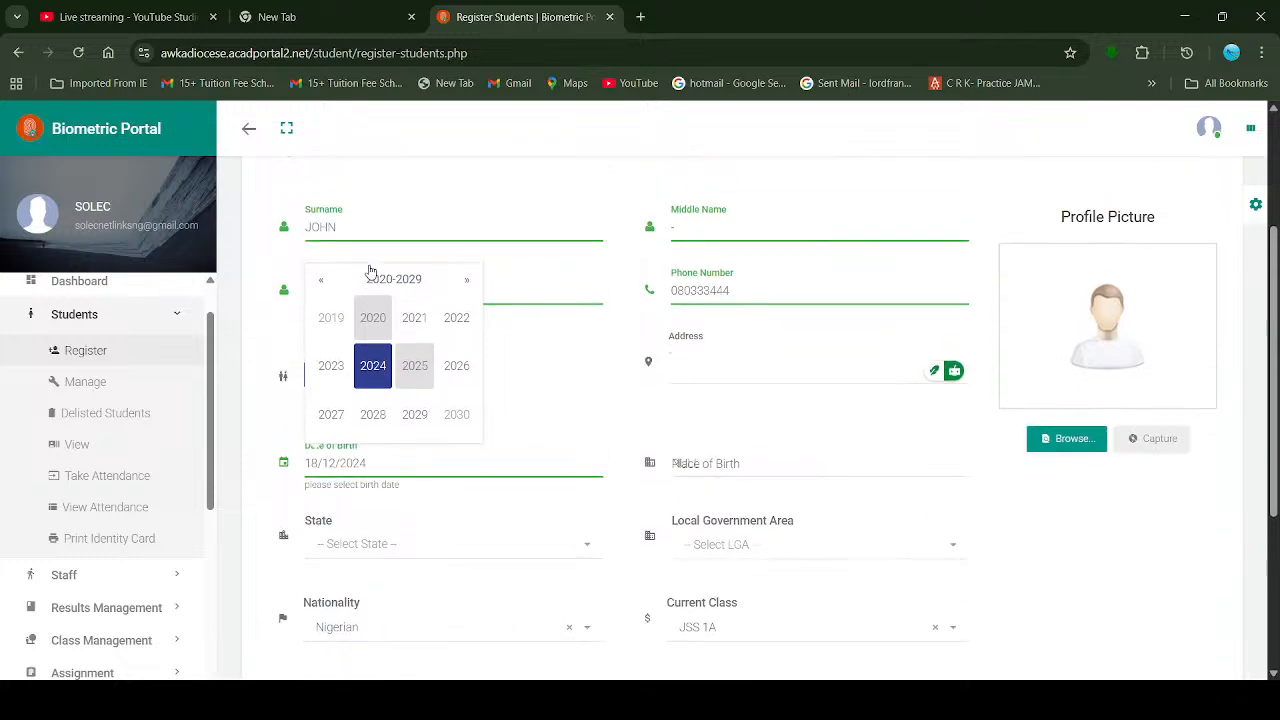
click(322, 281)
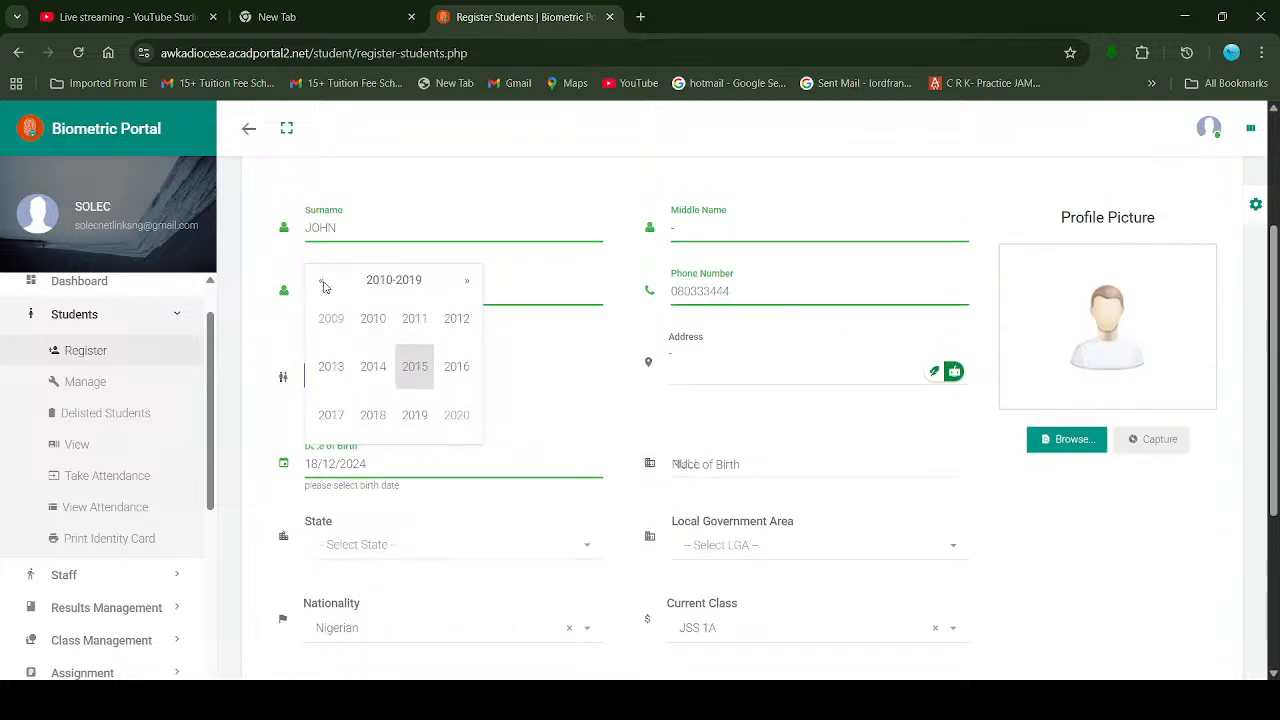
click(330, 318)
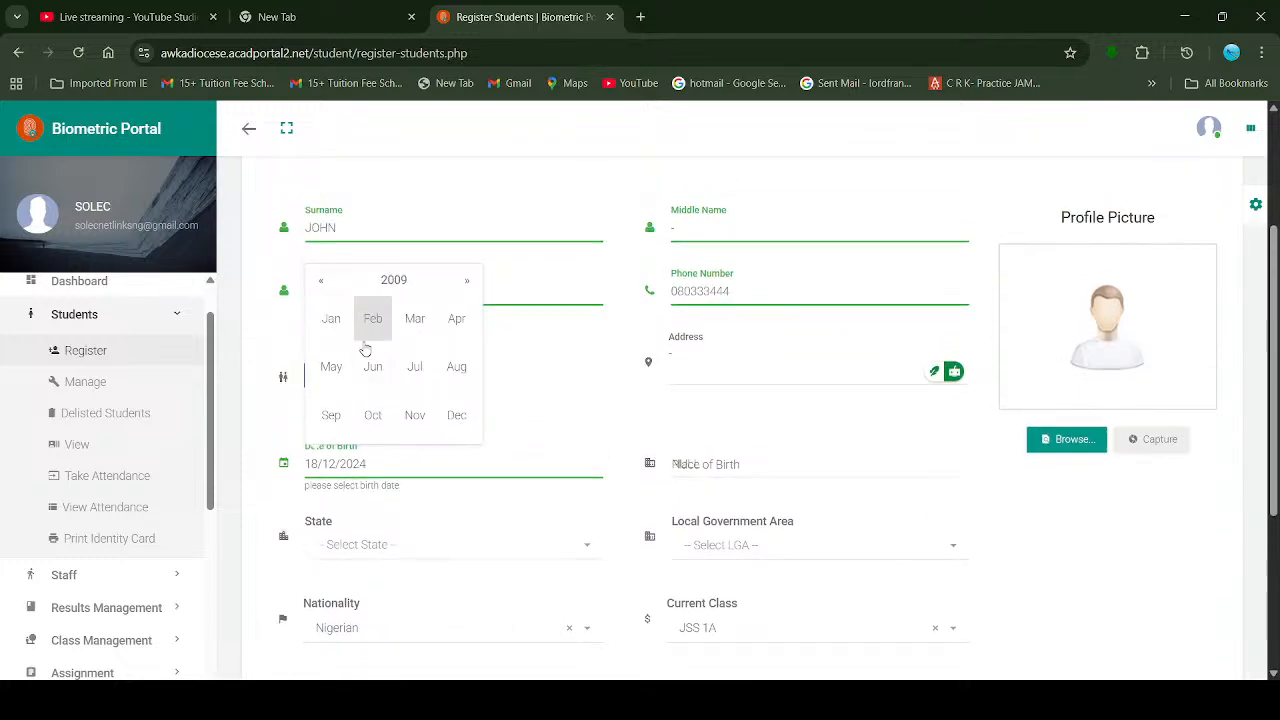
click(328, 330)
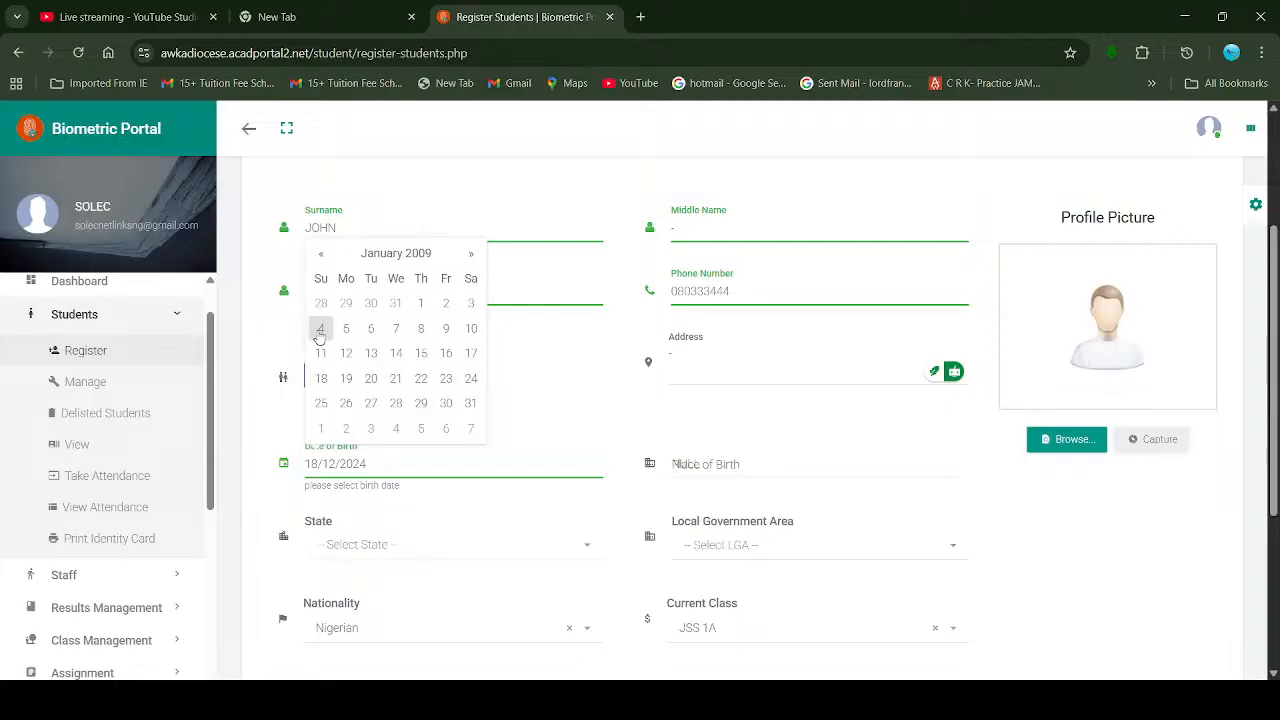
click(321, 330)
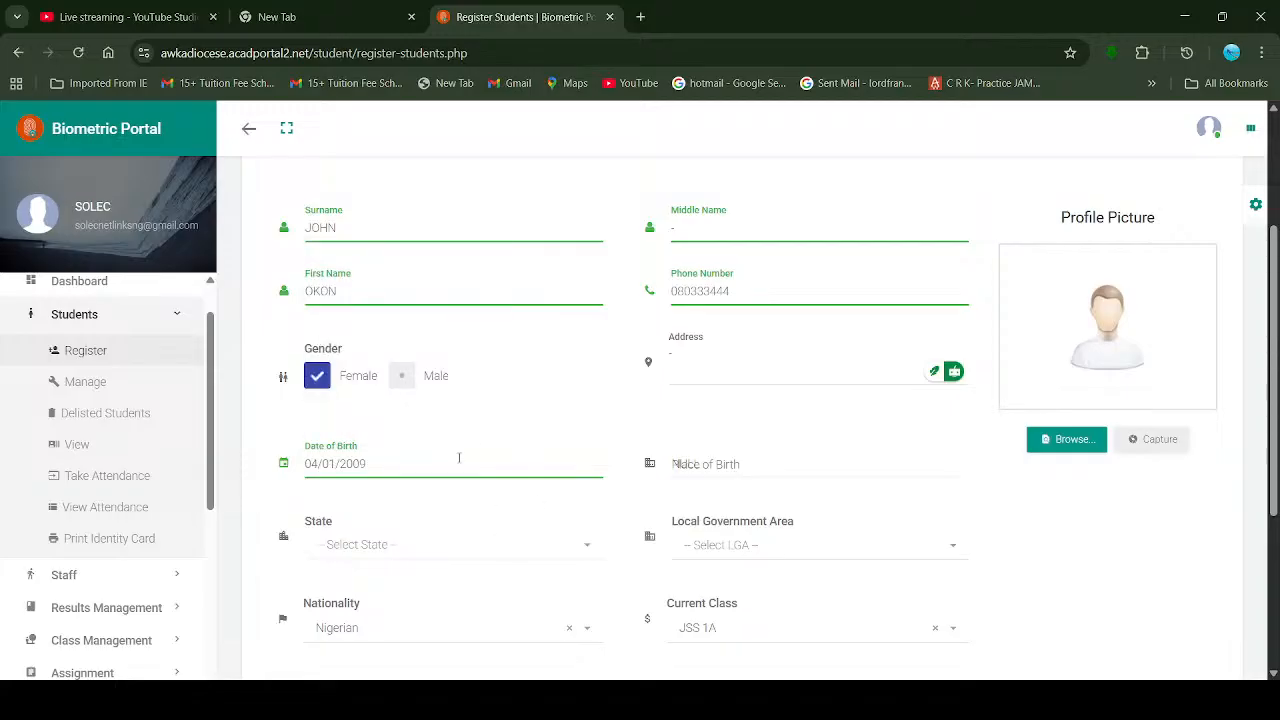
click(755, 460)
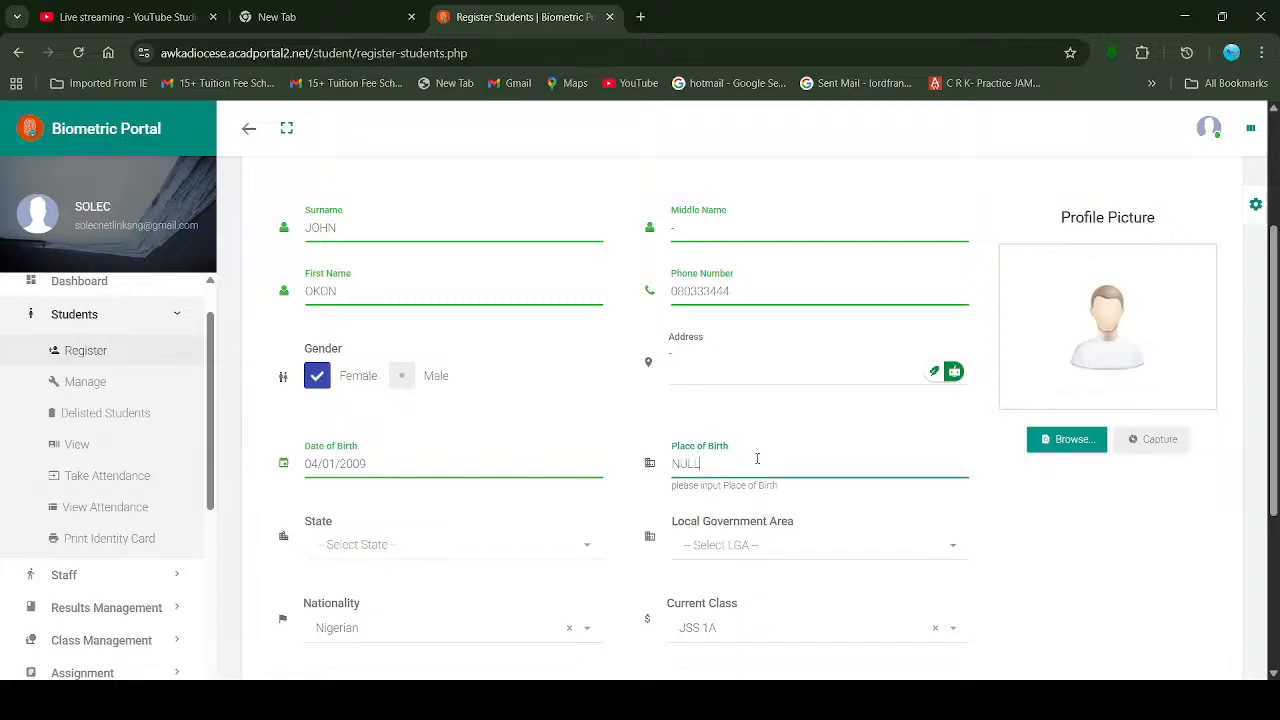
Step: Clear NULL from Place of Birth and set the State to Adamawa
key(BackSpace)
key(BackSpace)
key(BackSpace)
key(Tab)
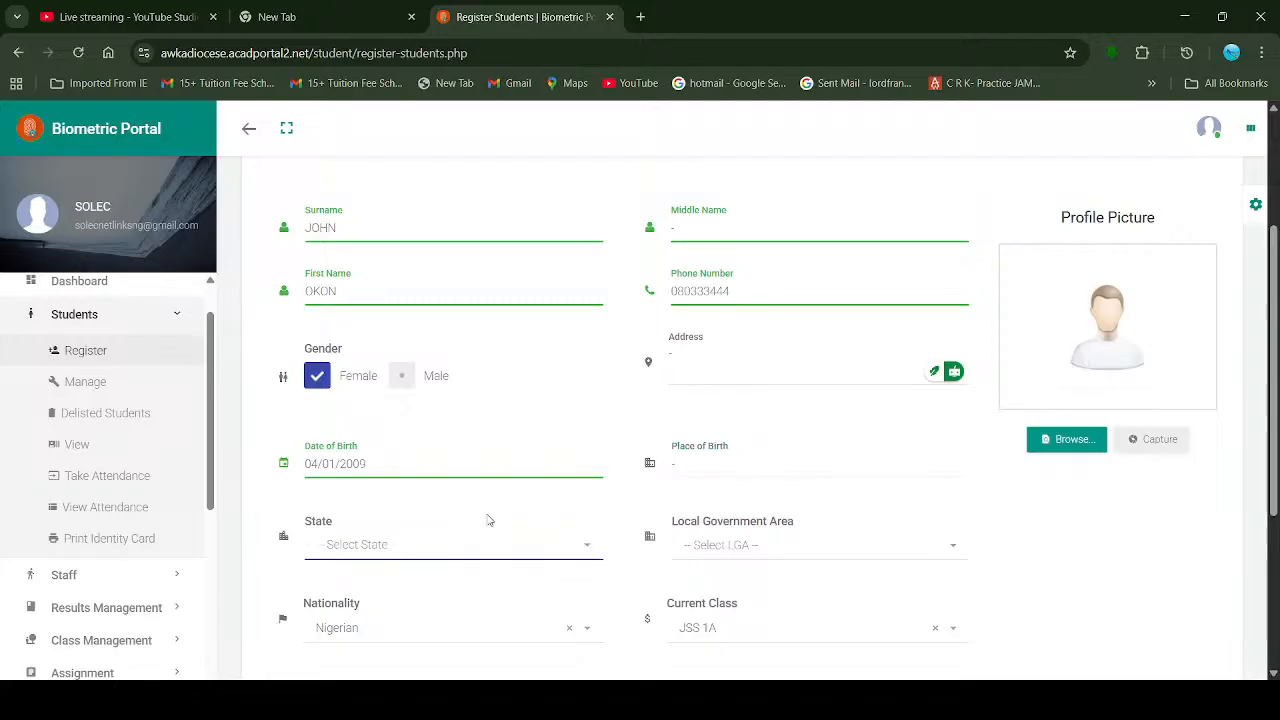
scroll(488, 506, down, 2)
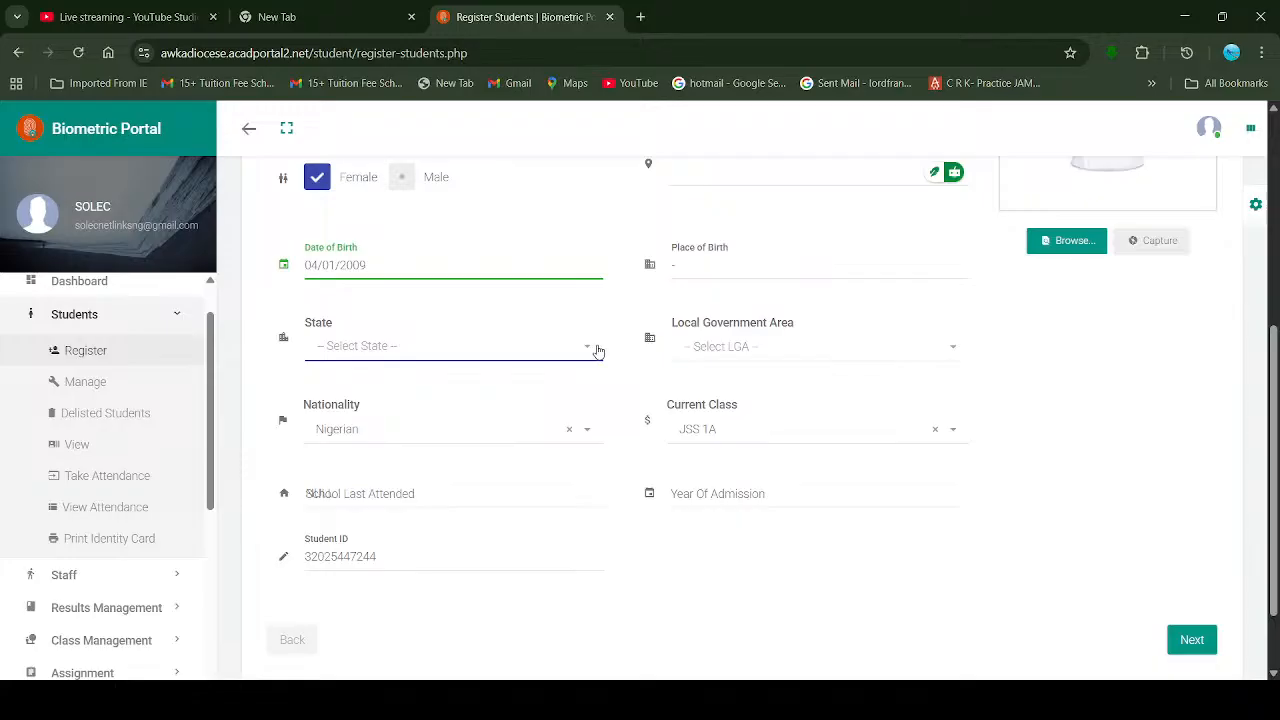
click(588, 350)
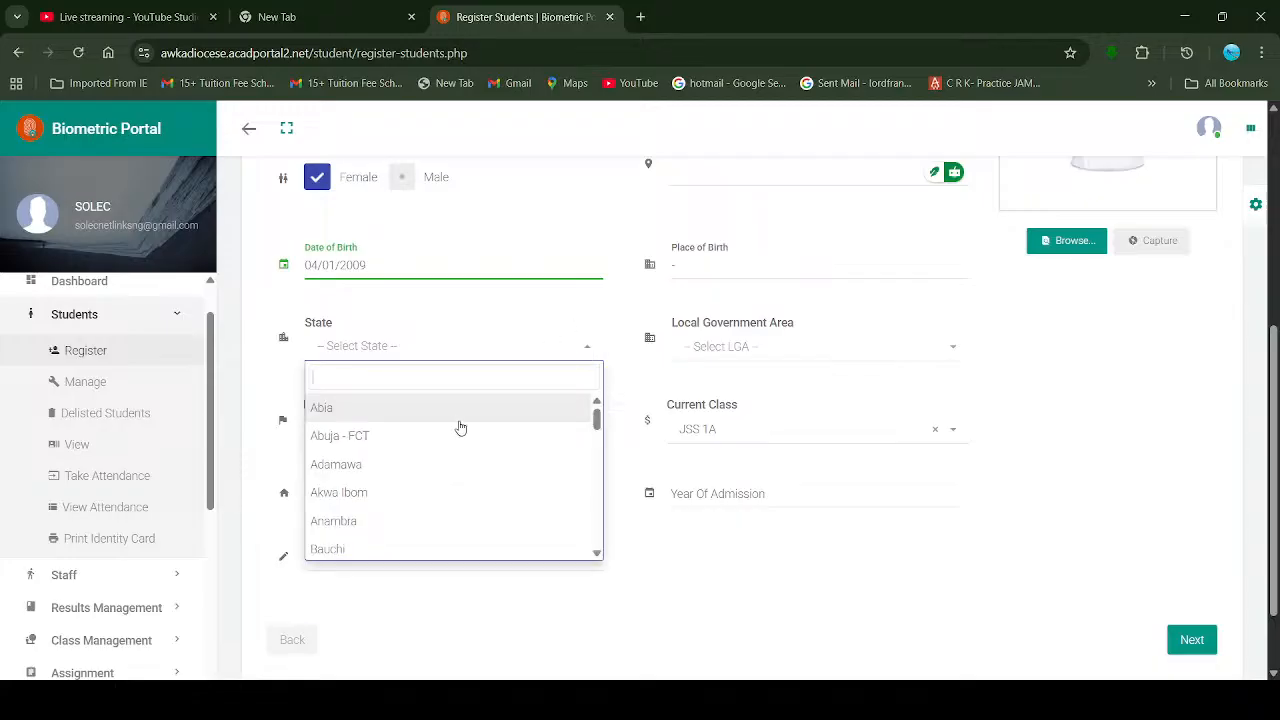
click(515, 463)
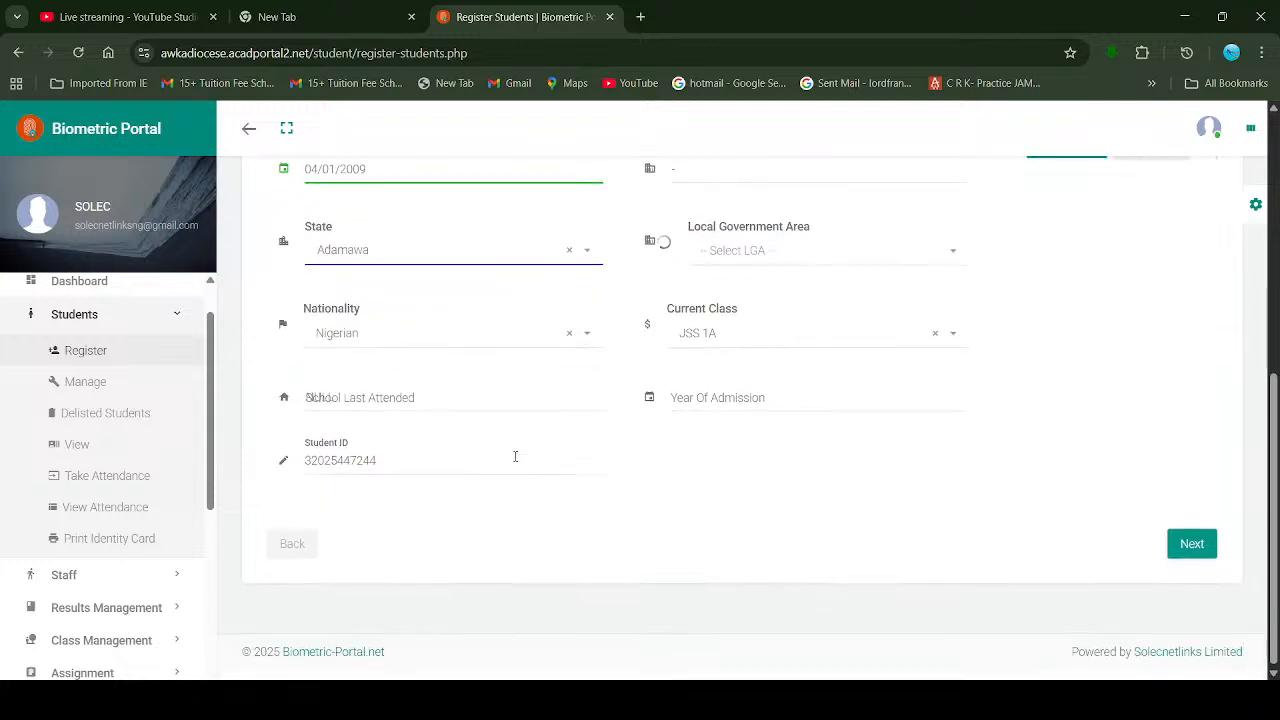
click(587, 253)
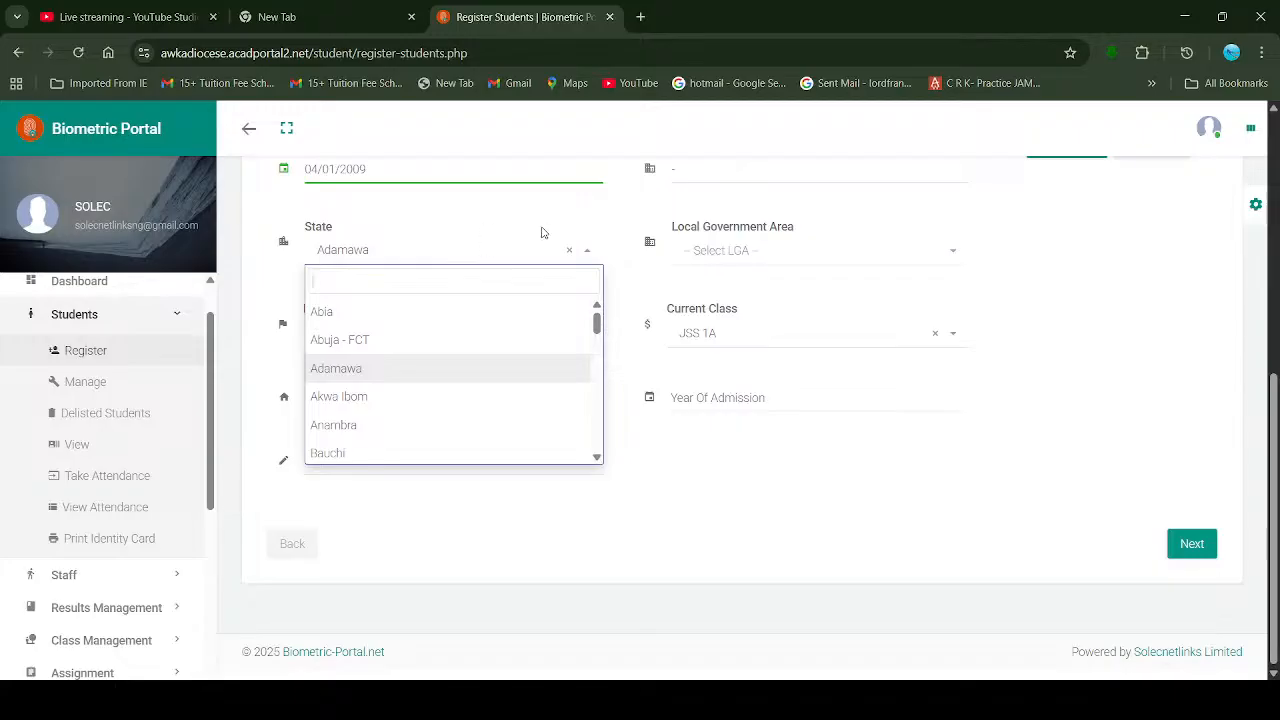
Step: Try Anambra, then Adamawa, as the State, checking the Local Government Area list after each
click(361, 432)
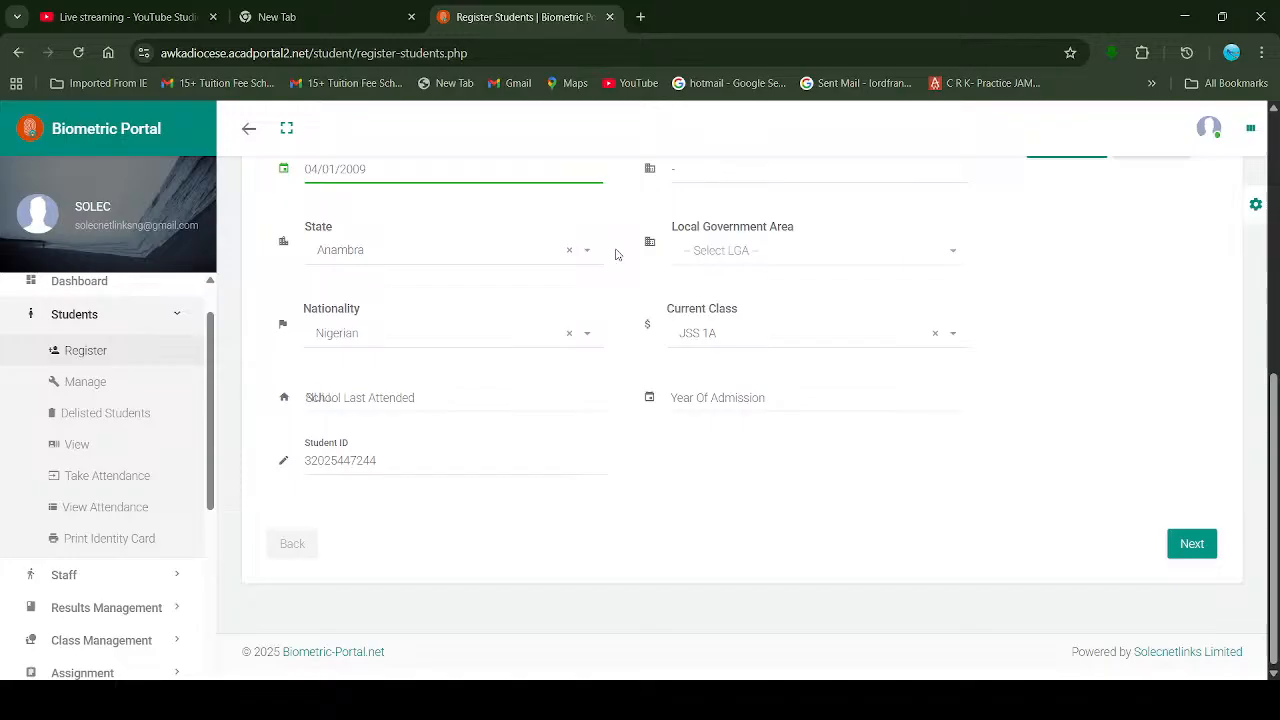
click(955, 255)
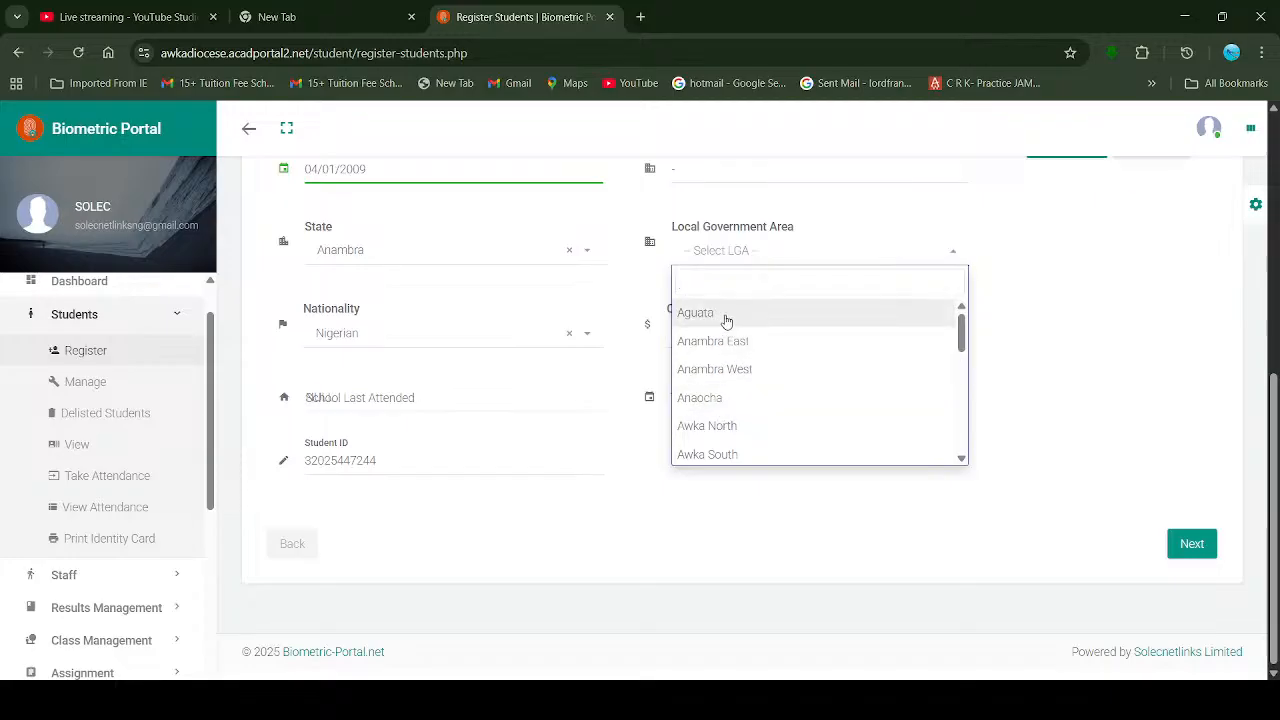
click(591, 253)
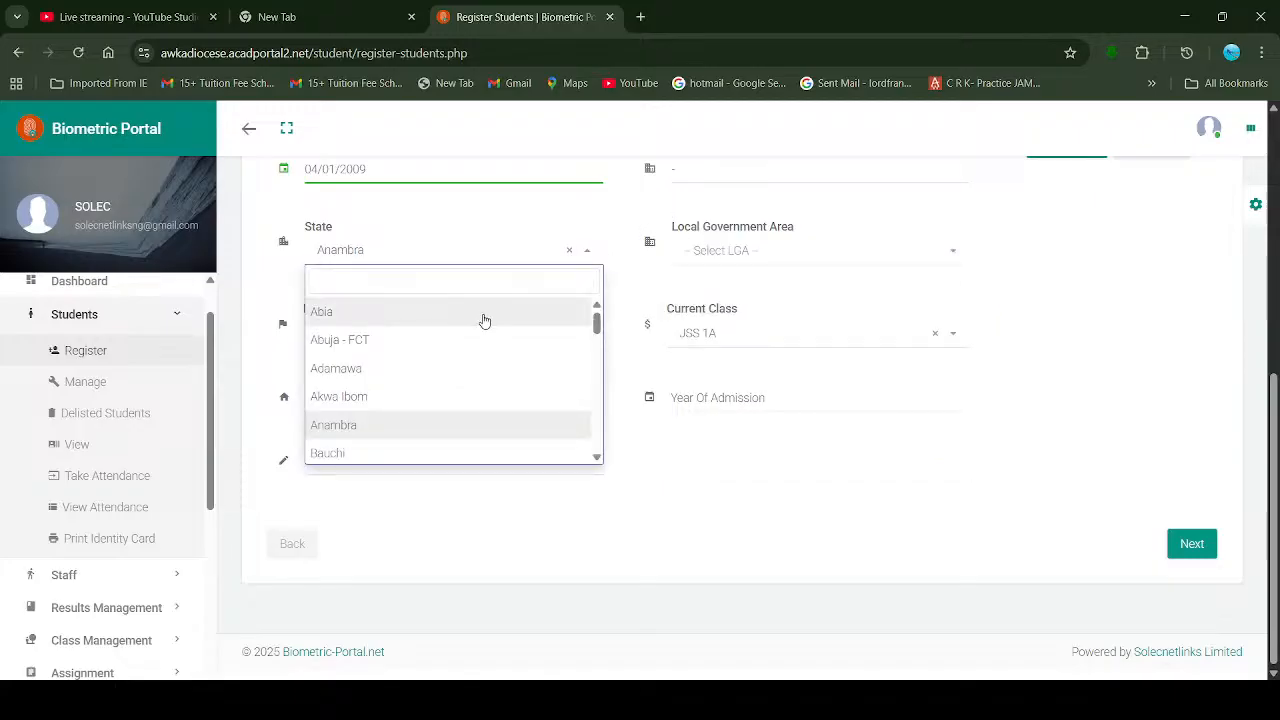
click(375, 370)
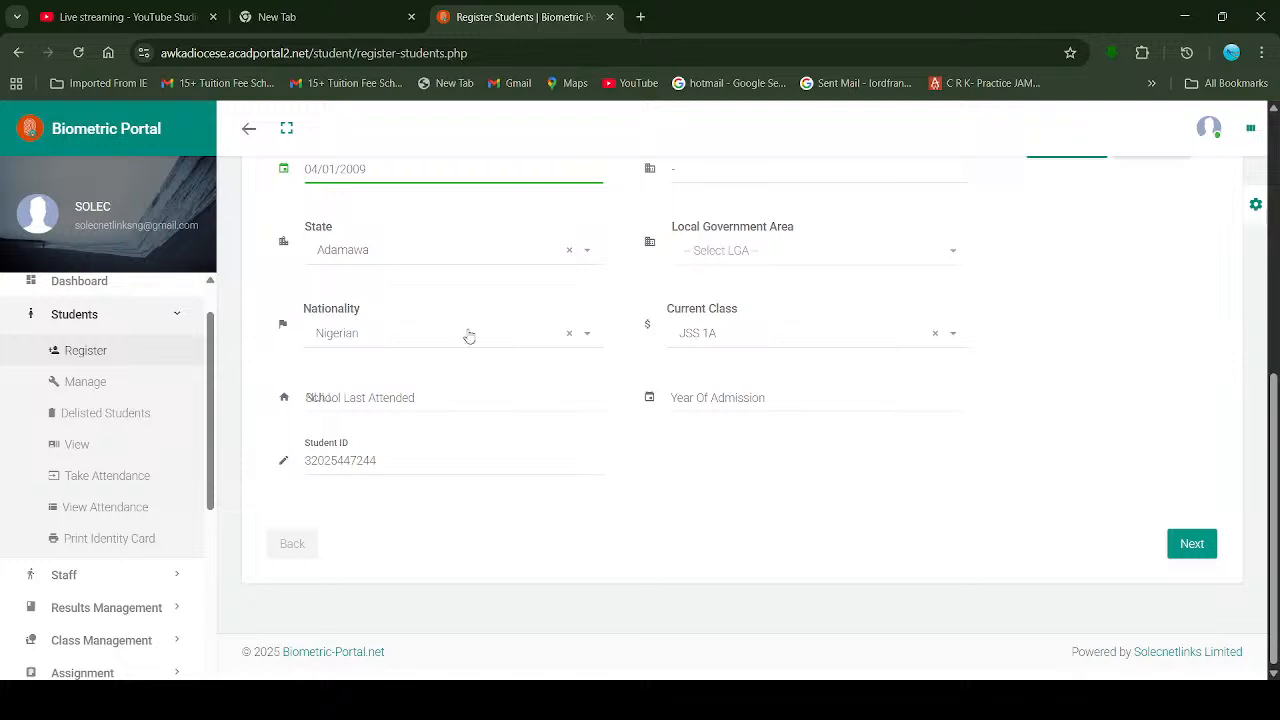
click(928, 259)
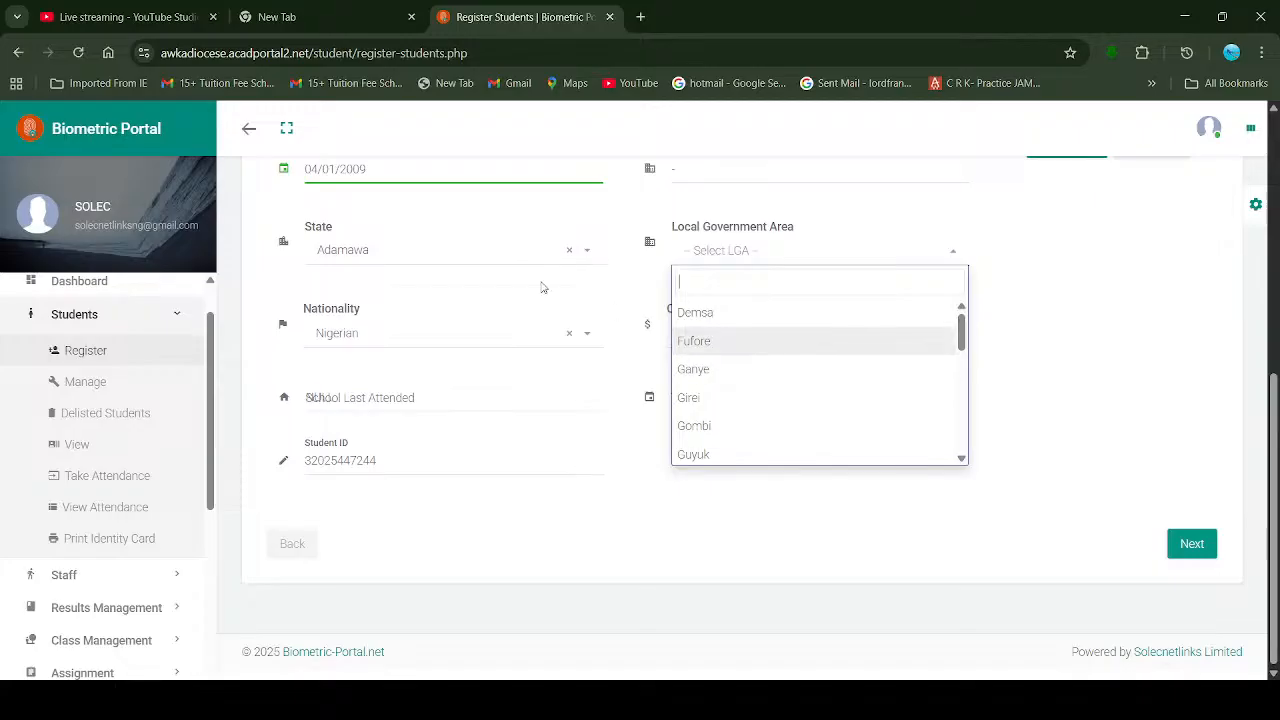
Step: Set the State back to Anambra and keep Nigerian as the Nationality
click(588, 335)
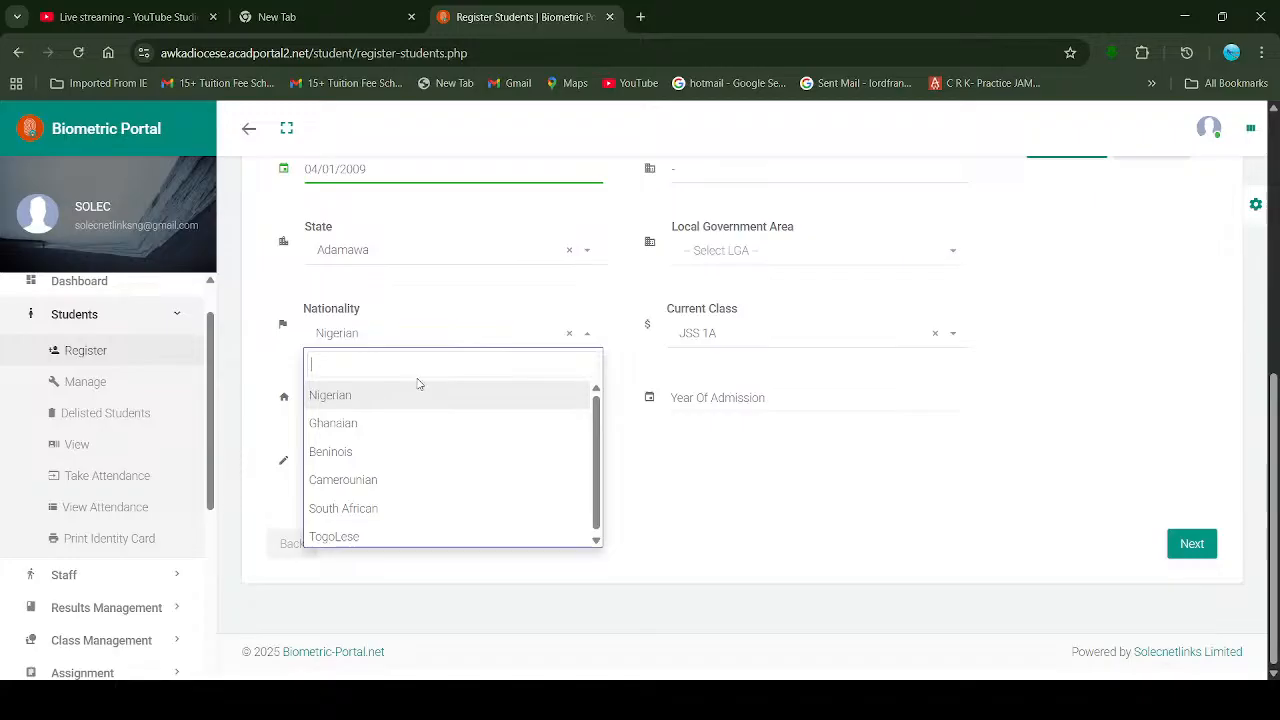
click(587, 255)
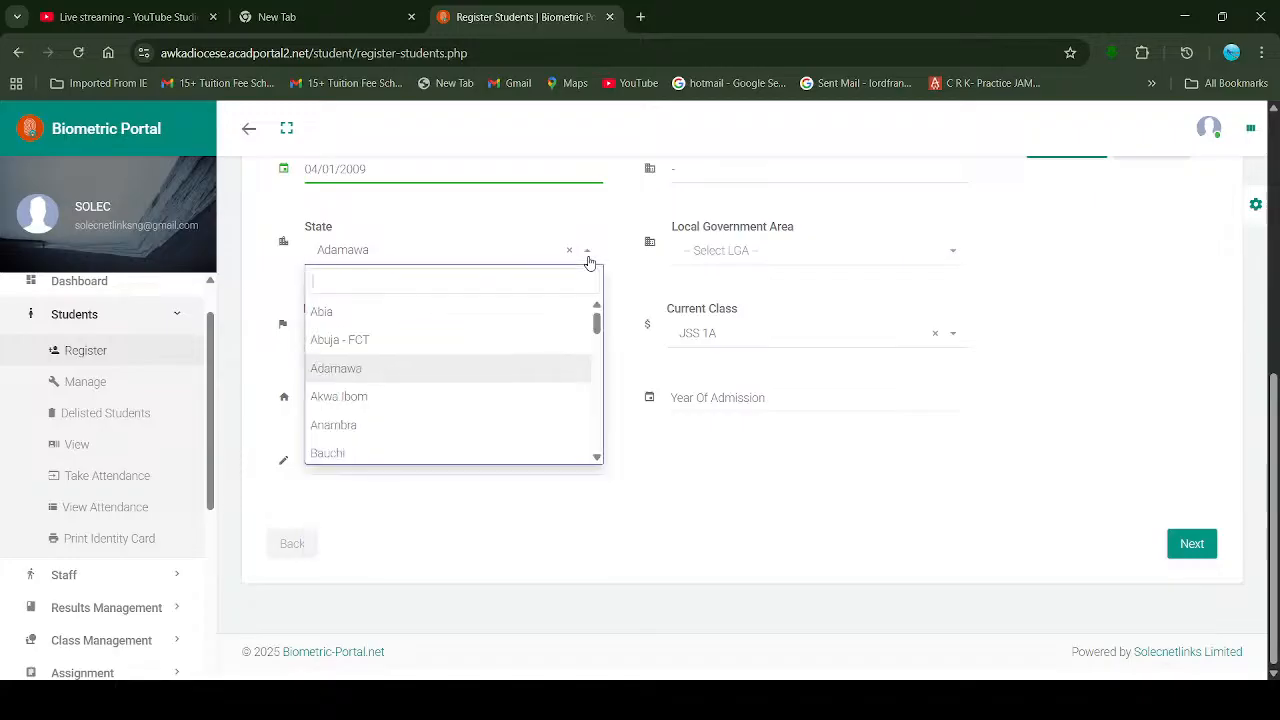
click(378, 427)
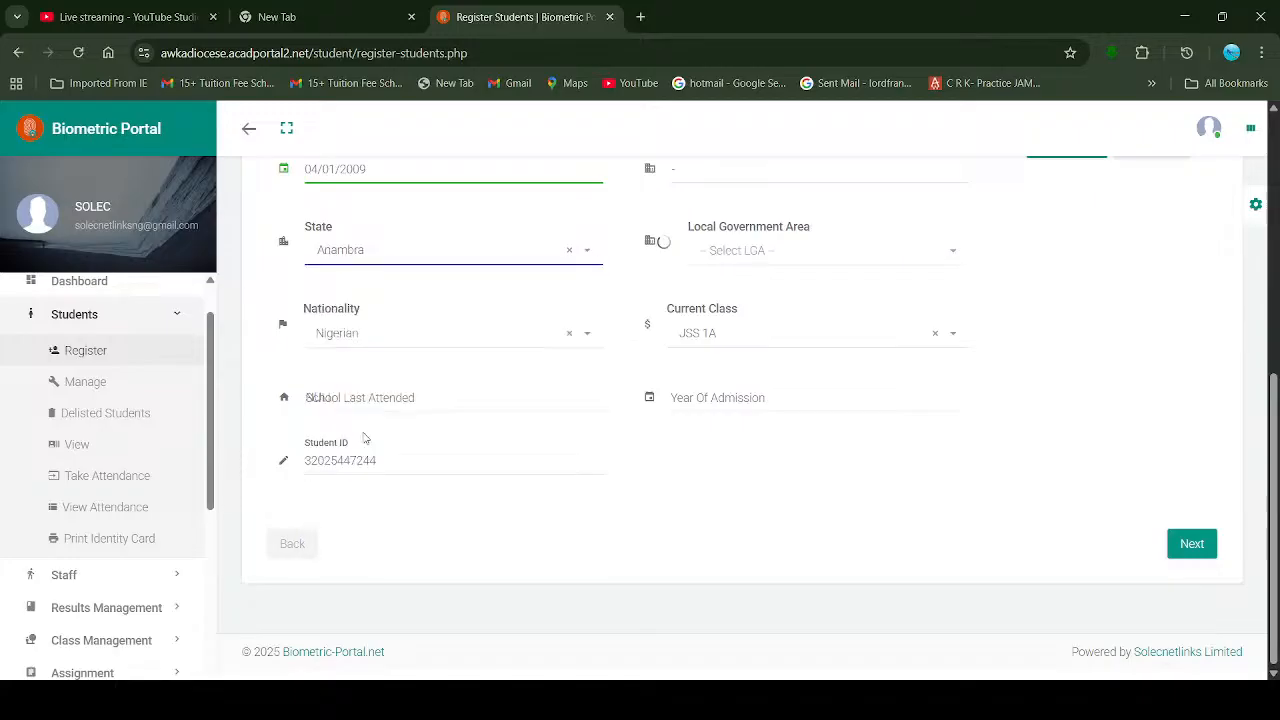
click(587, 337)
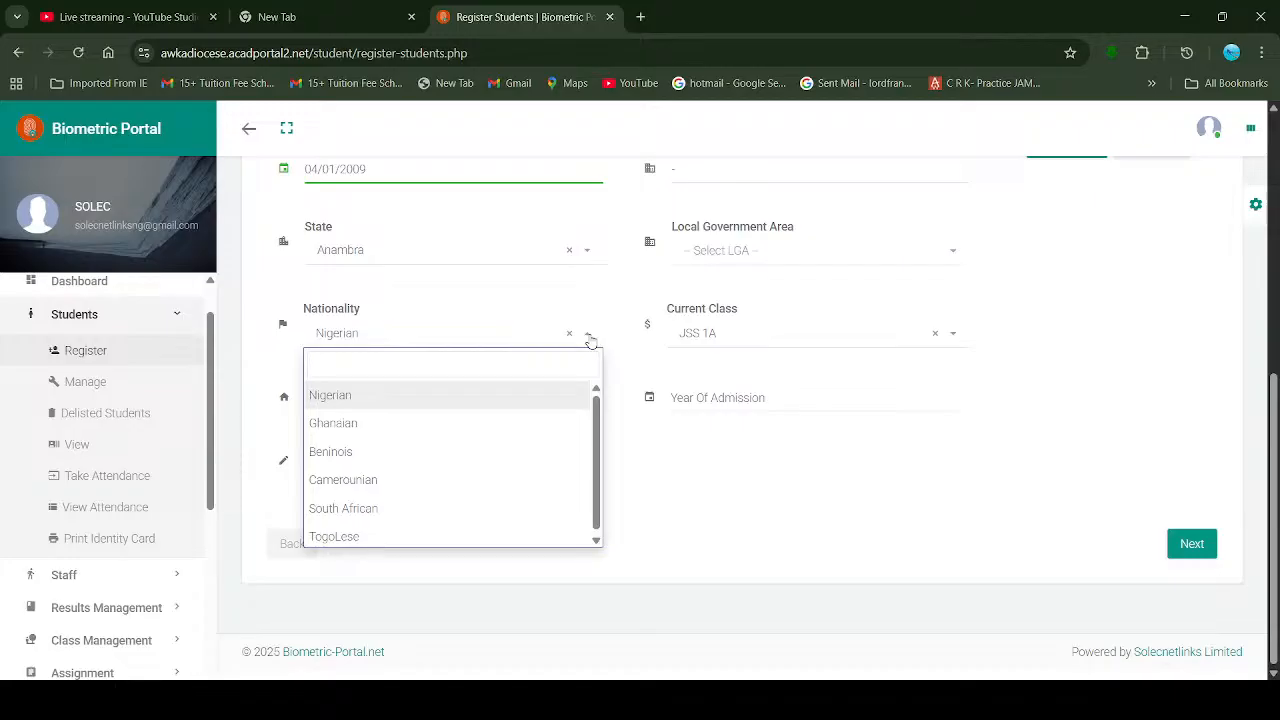
click(590, 340)
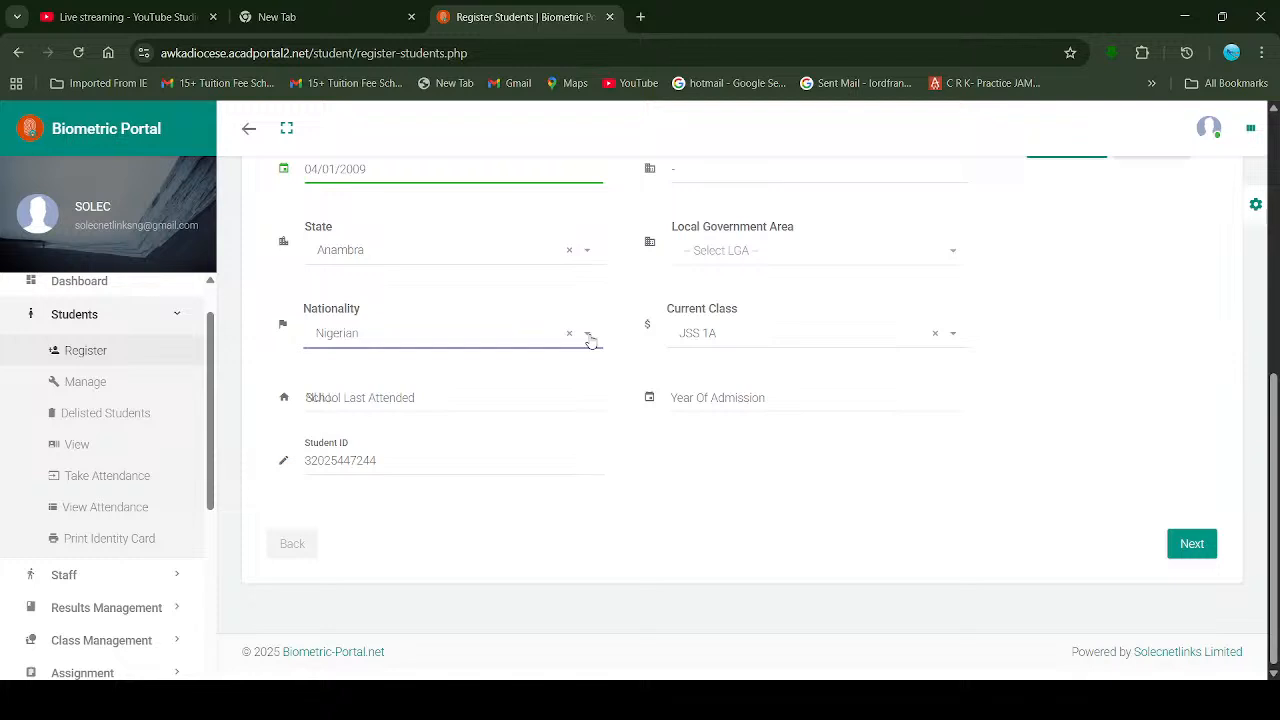
Step: Keep JSS 1A as Current Class and replace School Last Attended's NULL with '-'
click(953, 337)
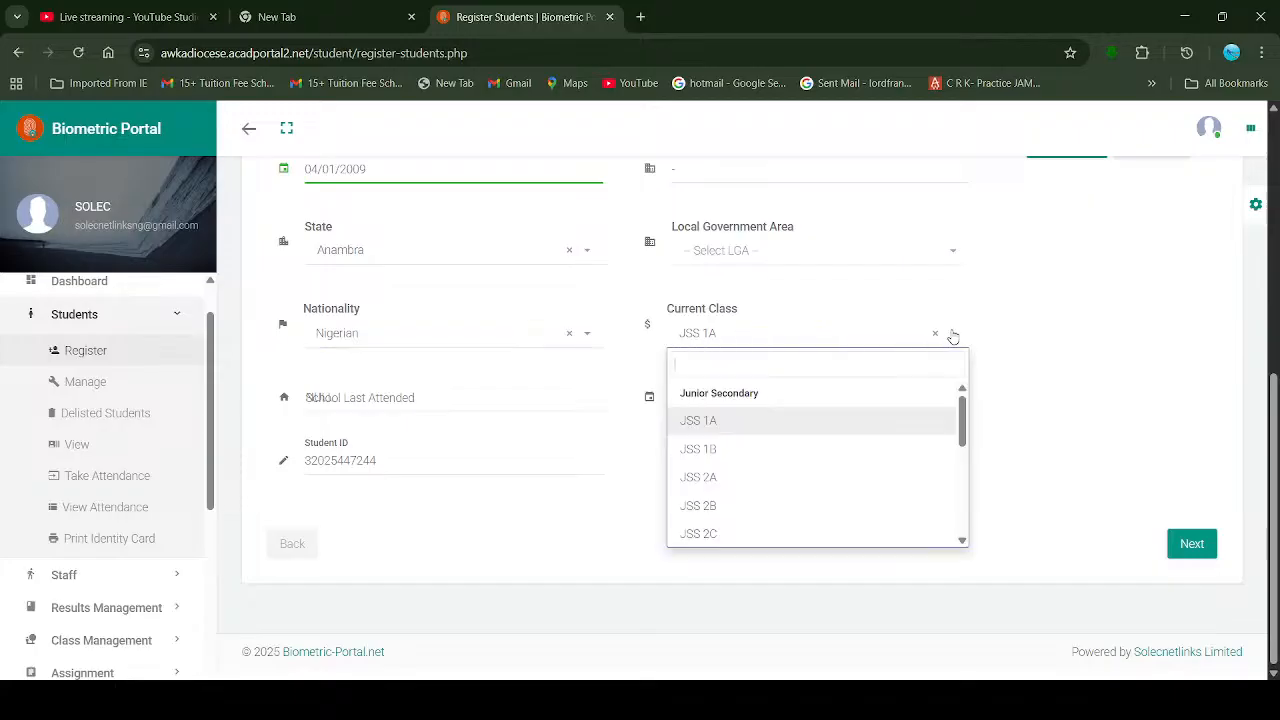
click(722, 433)
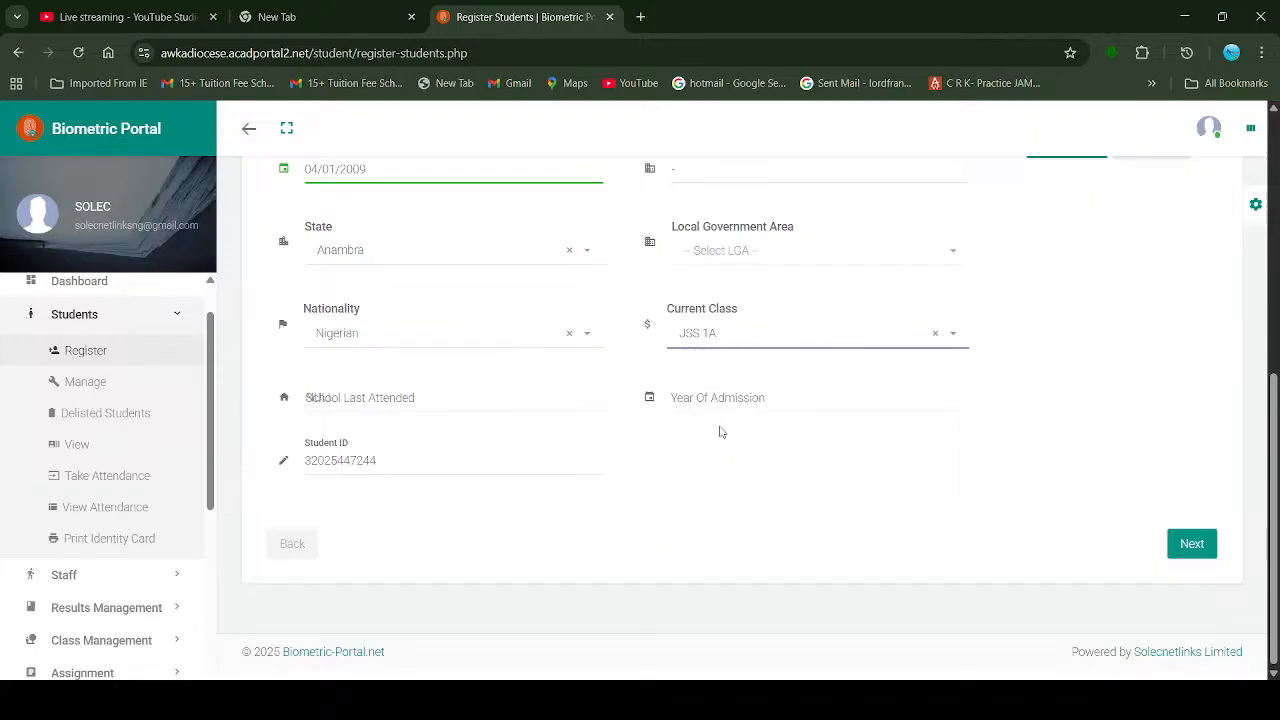
click(425, 405)
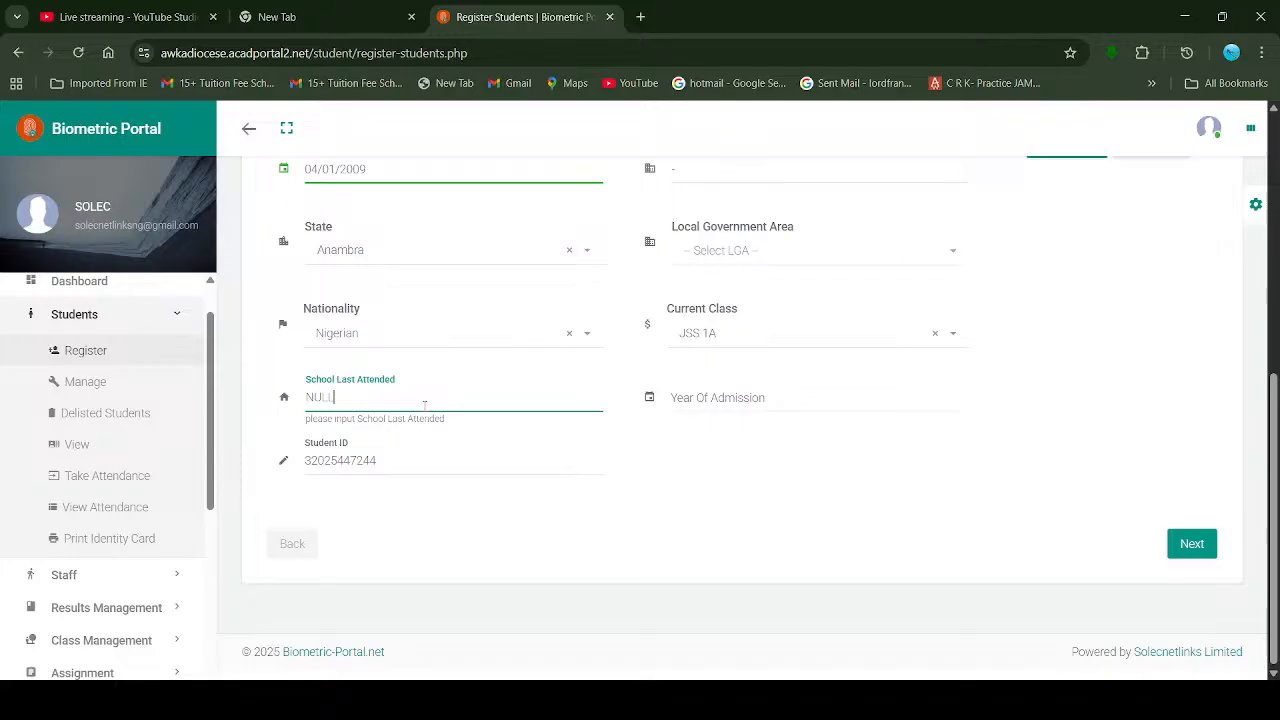
key(BackSpace)
key(BackSpace)
key(BackSpace)
key(BackSpace)
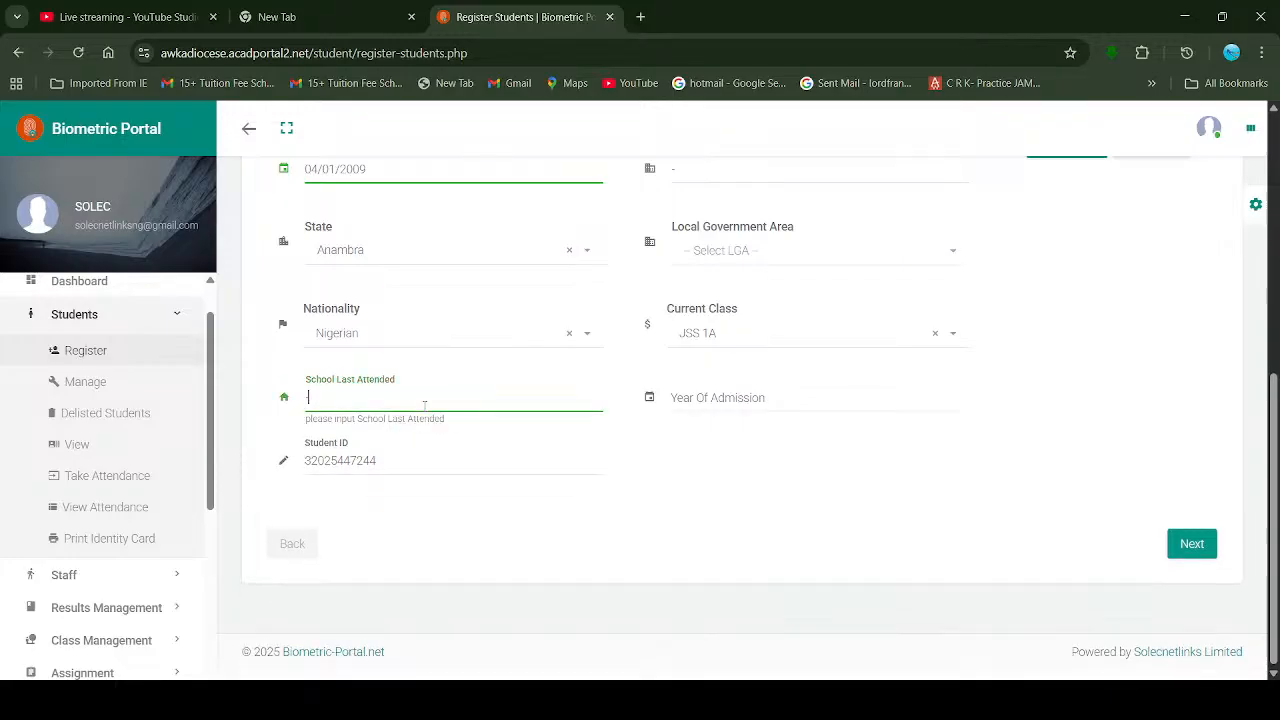
text(-)
Step: Enter 2025 as the Year Of Admission, then switch over to the YouTube Studio live stream
click(750, 398)
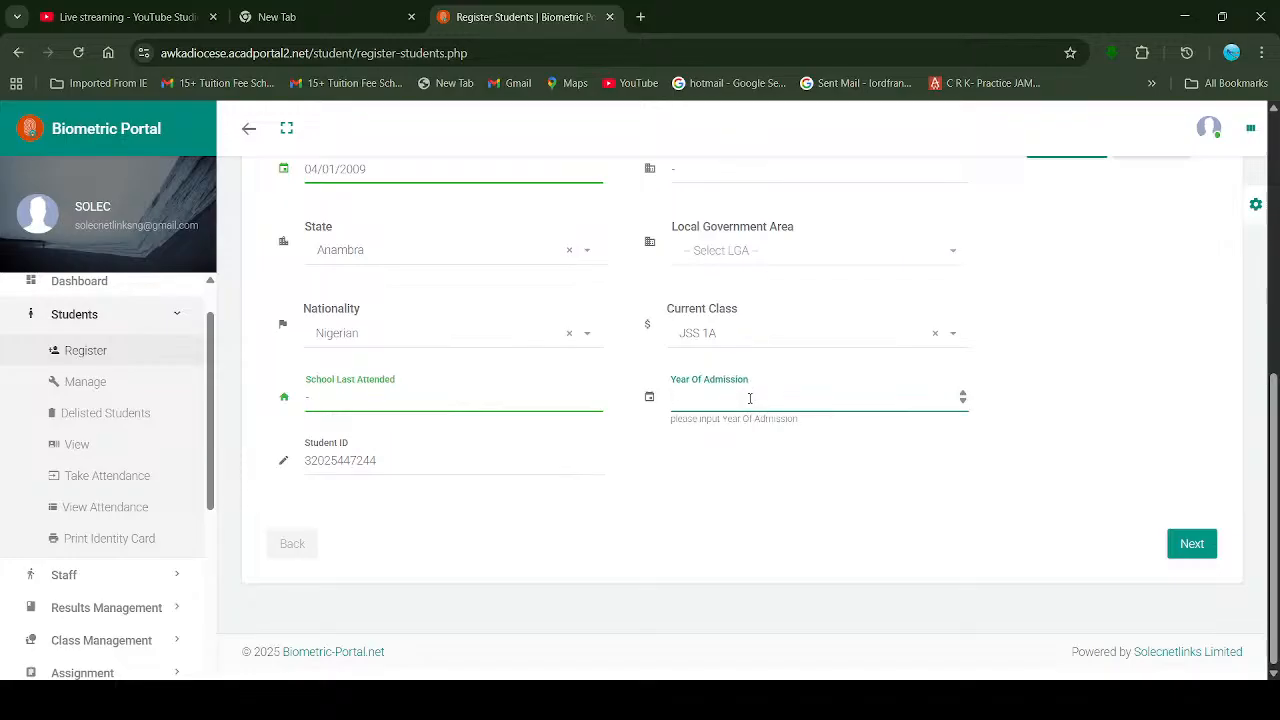
text(2025)
scroll(820, 330, up, 1)
scroll(820, 330, up, 1)
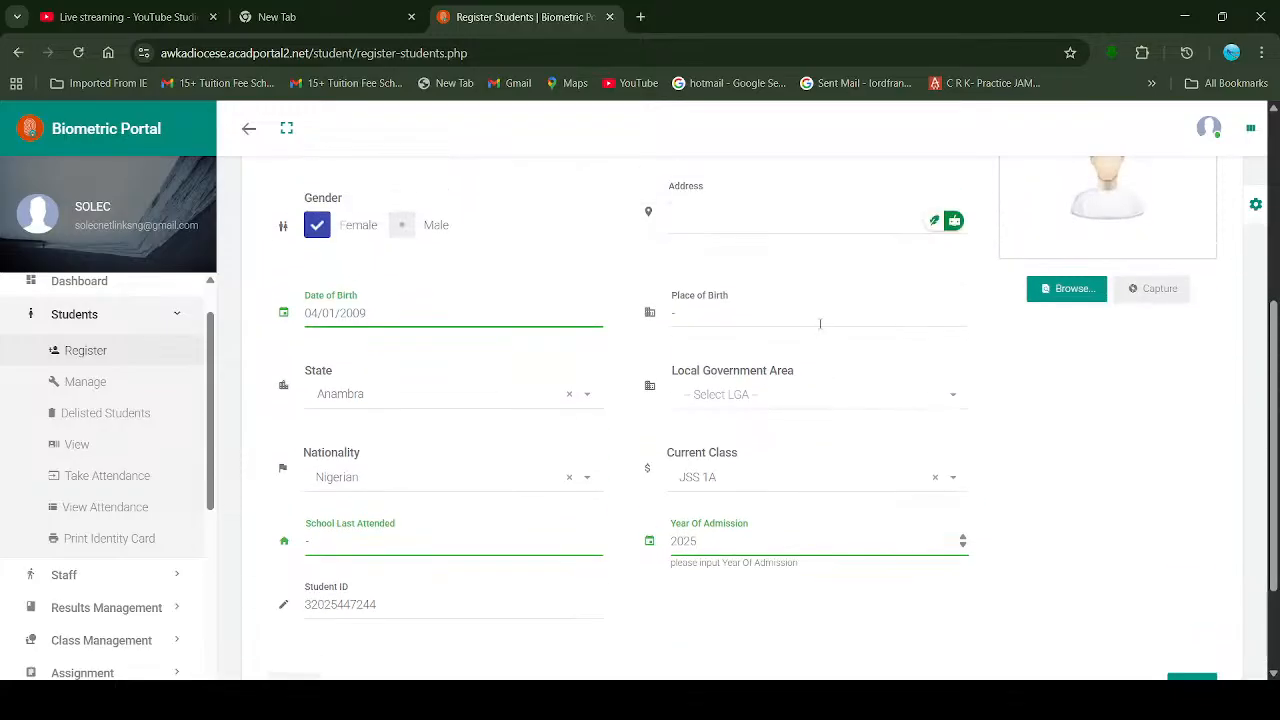
scroll(820, 323, down, 2)
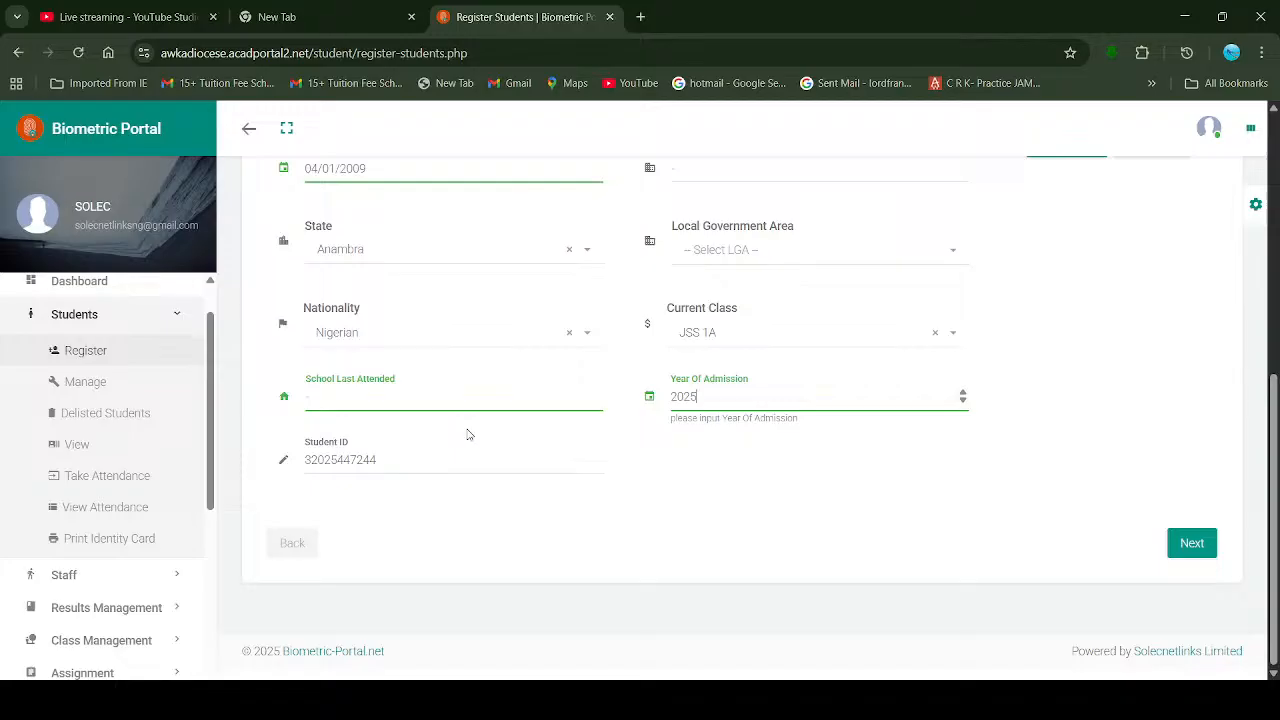
click(105, 17)
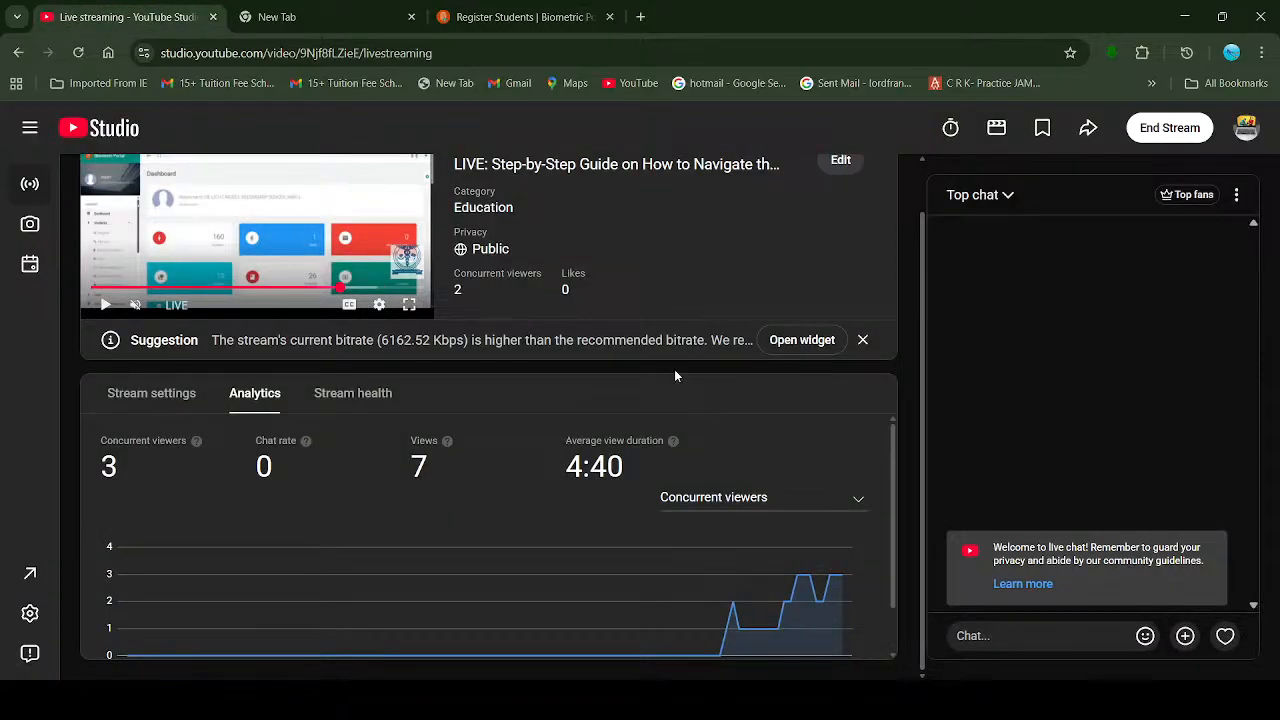
Step: Return to the Biometric Portal's Register Students page
click(529, 14)
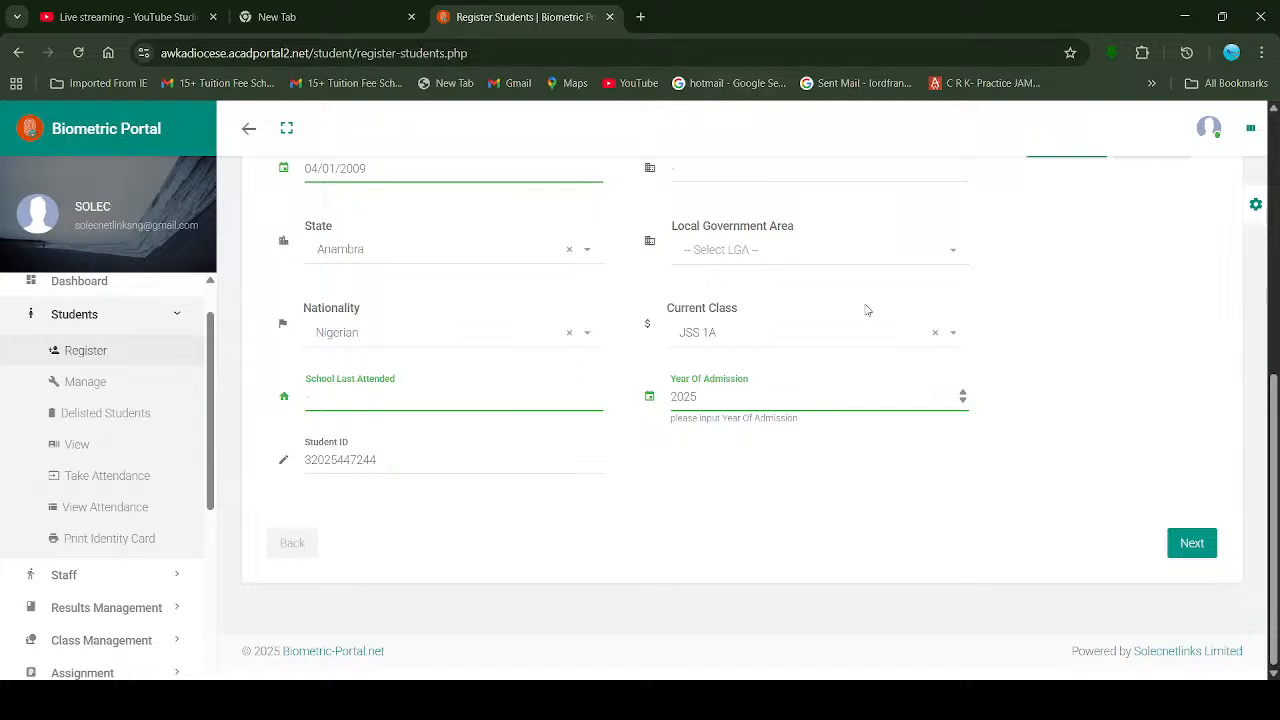
Step: Upload a chosen photo as the student's profile picture and review the Personal Info fields
scroll(867, 310, up, 2)
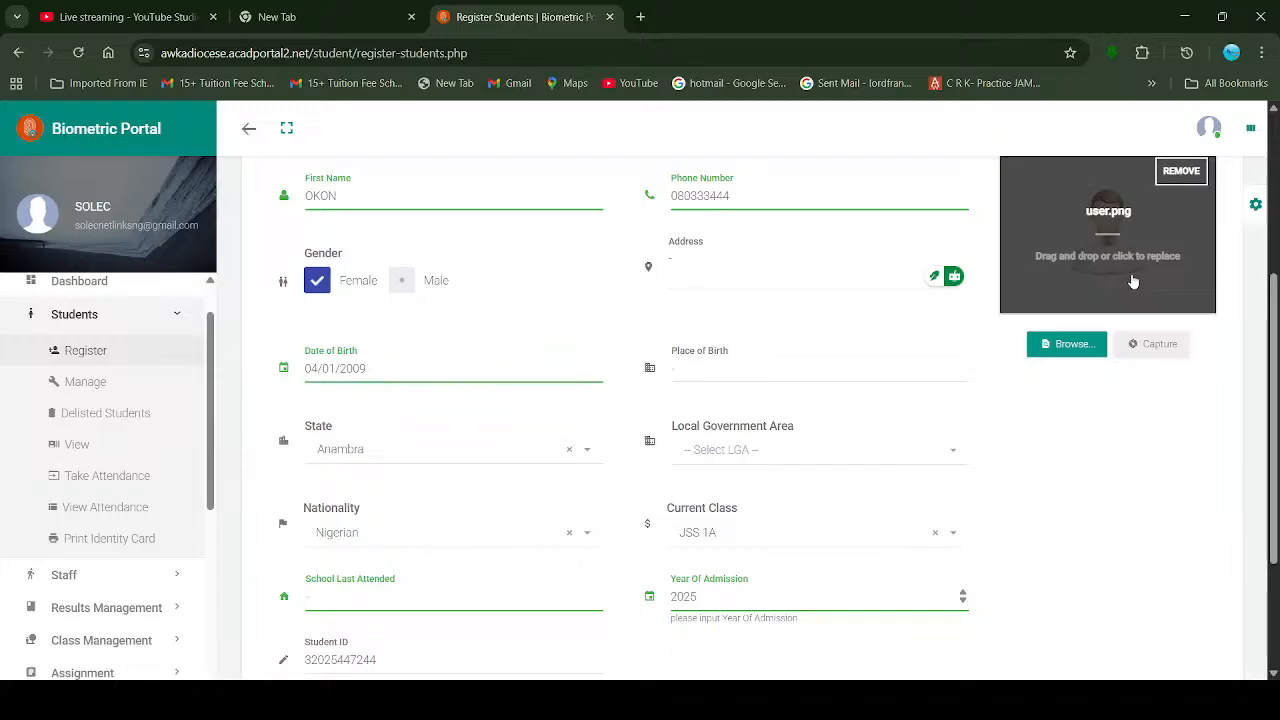
click(1062, 345)
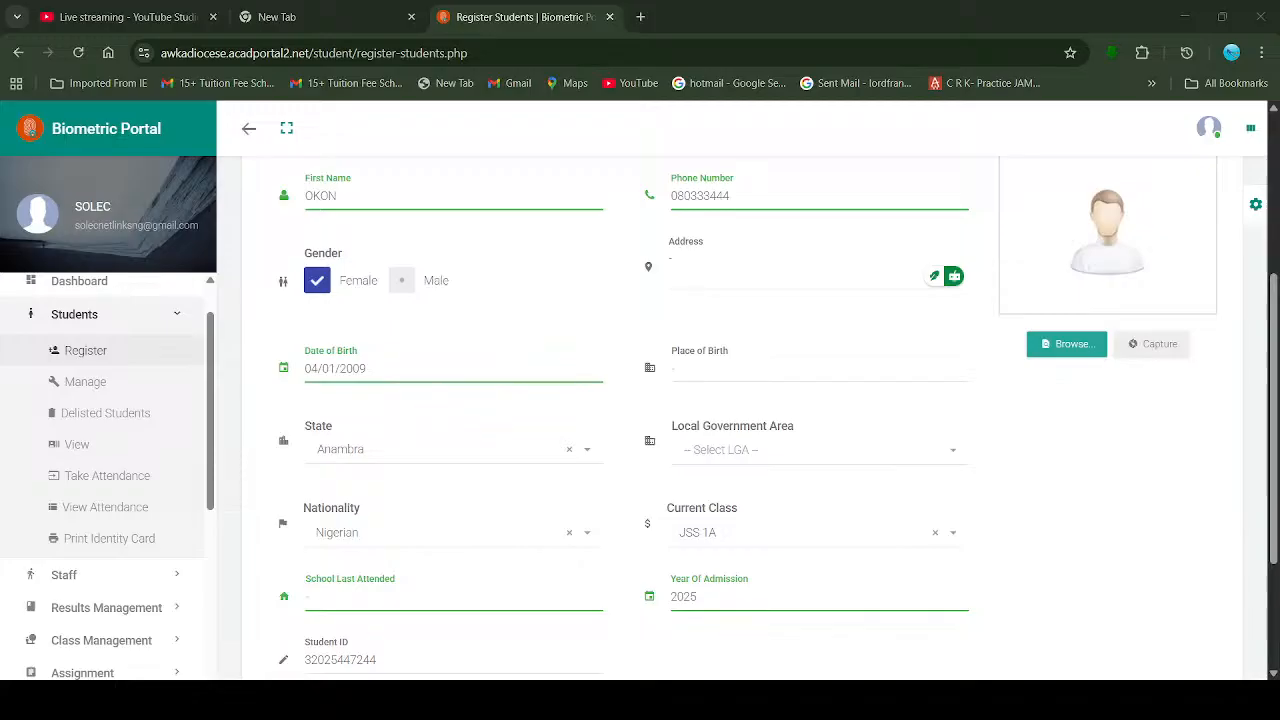
click(650, 471)
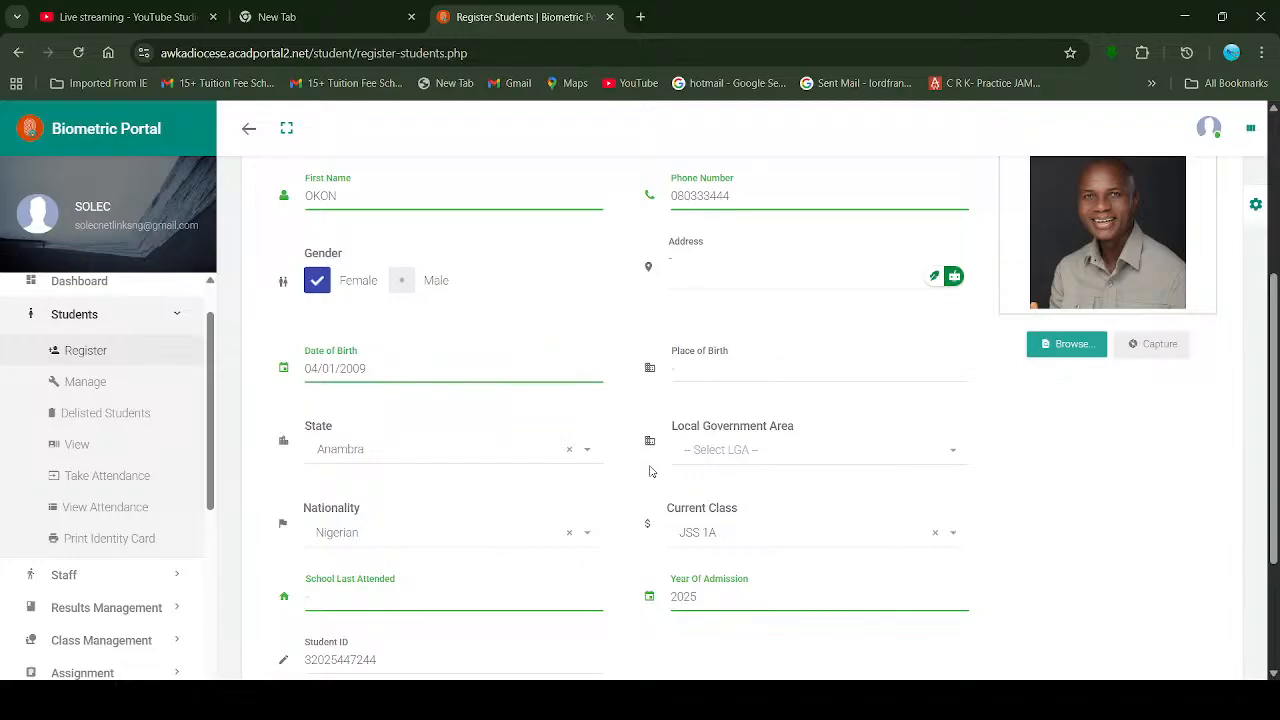
scroll(874, 503, down, 2)
scroll(874, 504, up, 3)
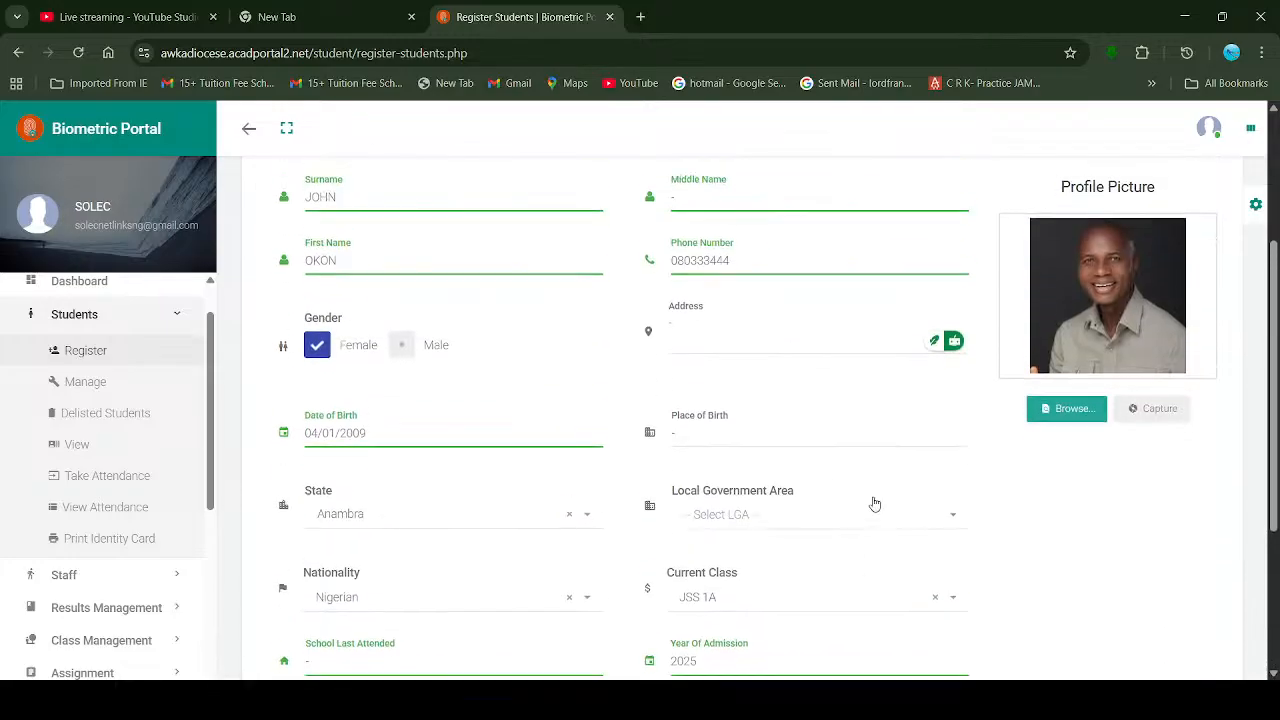
scroll(874, 503, up, 2)
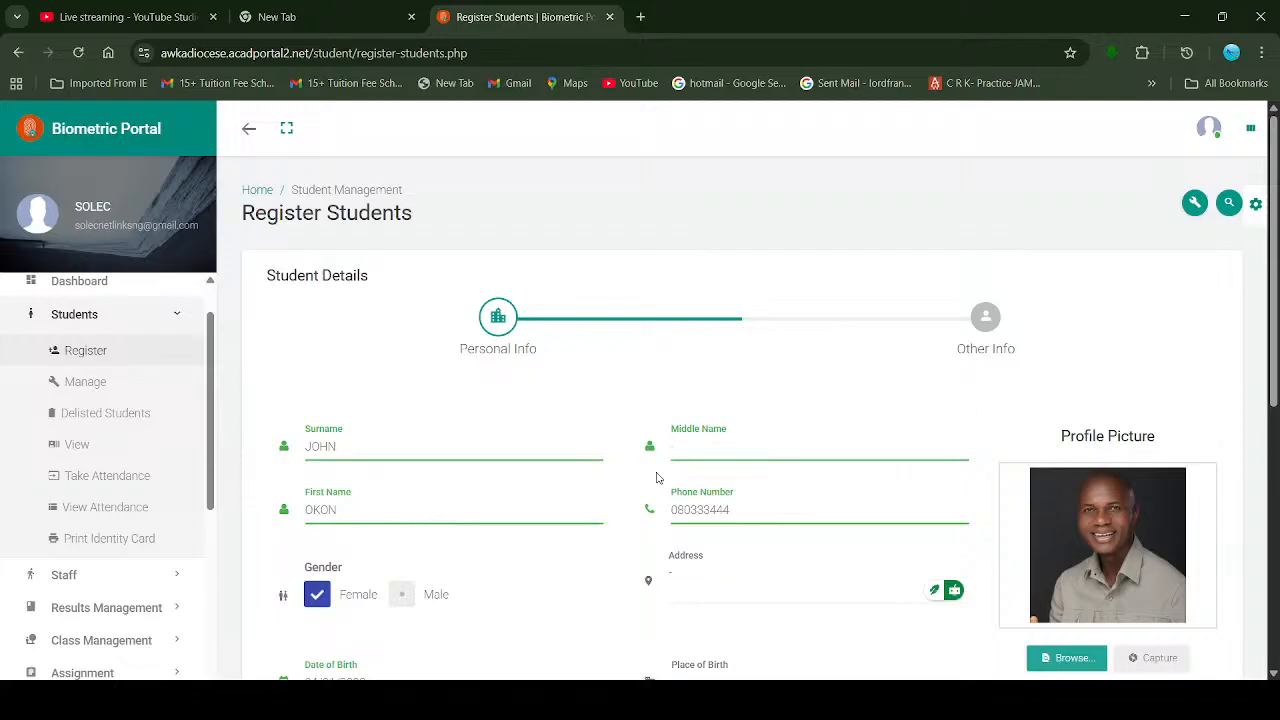
scroll(797, 493, down, 3)
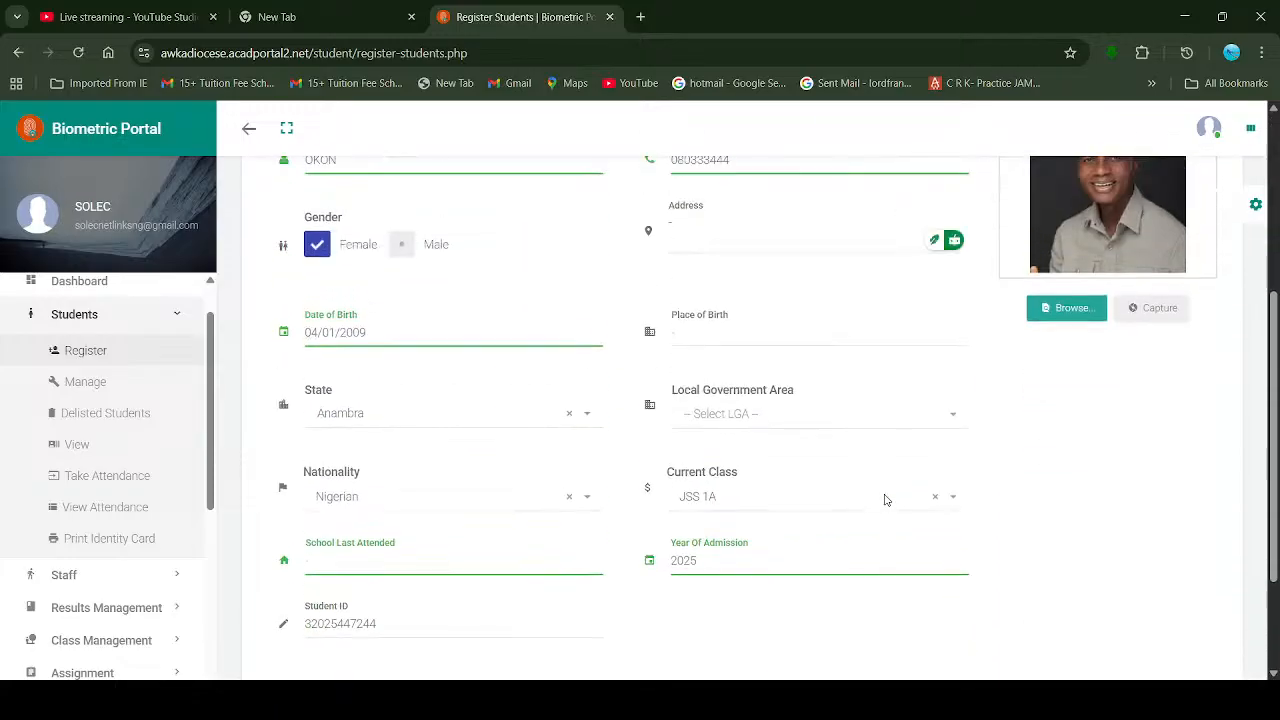
scroll(886, 500, down, 3)
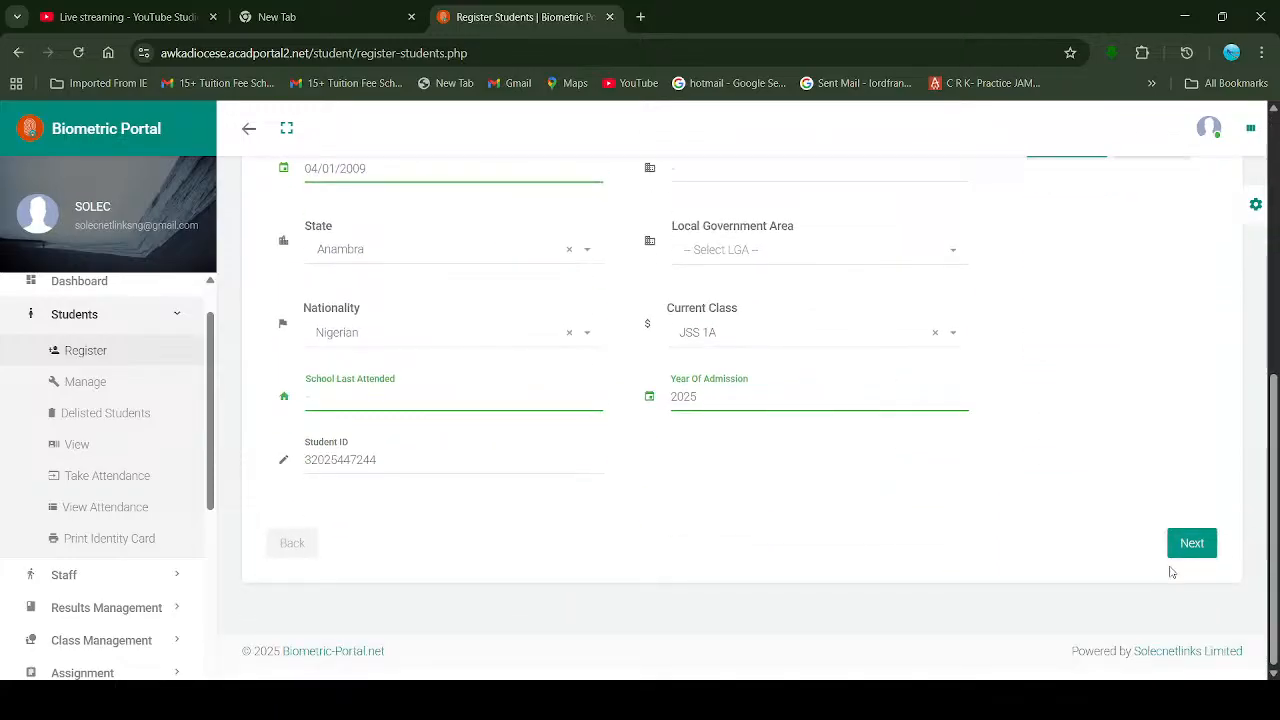
Step: Advance the registration form to the Other Info guardian details step
click(1200, 545)
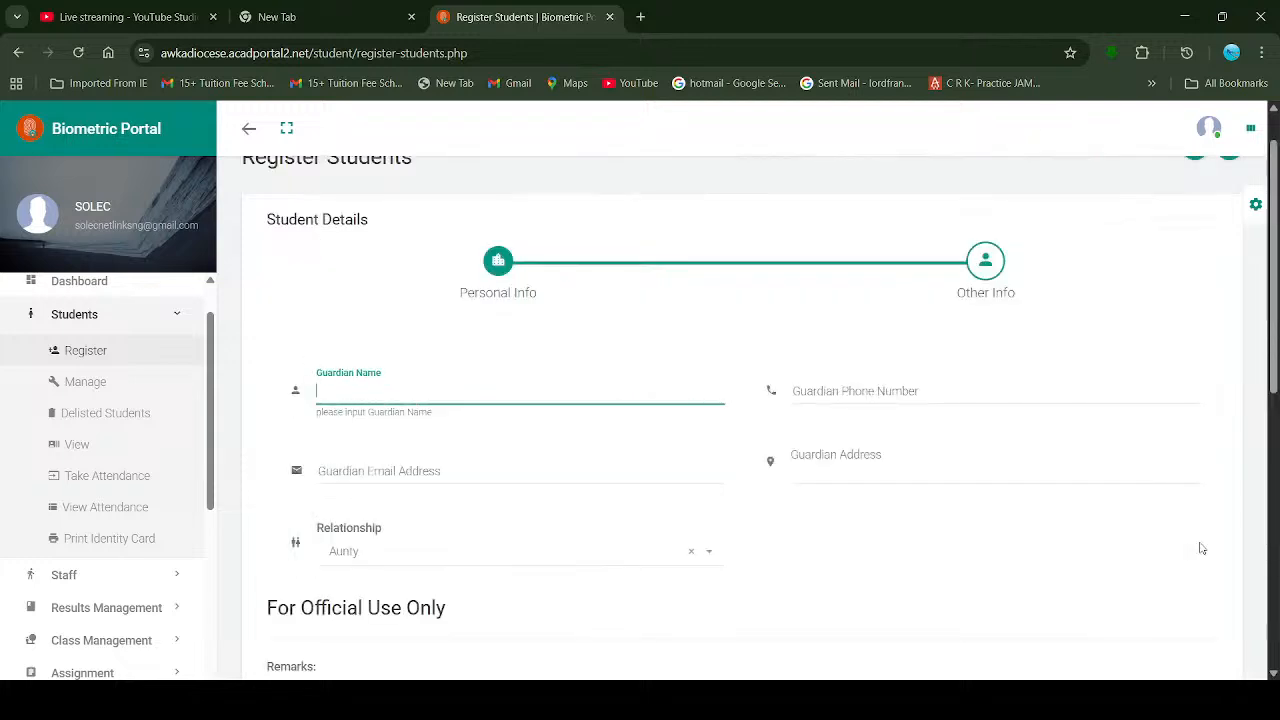
scroll(651, 422, down, 1)
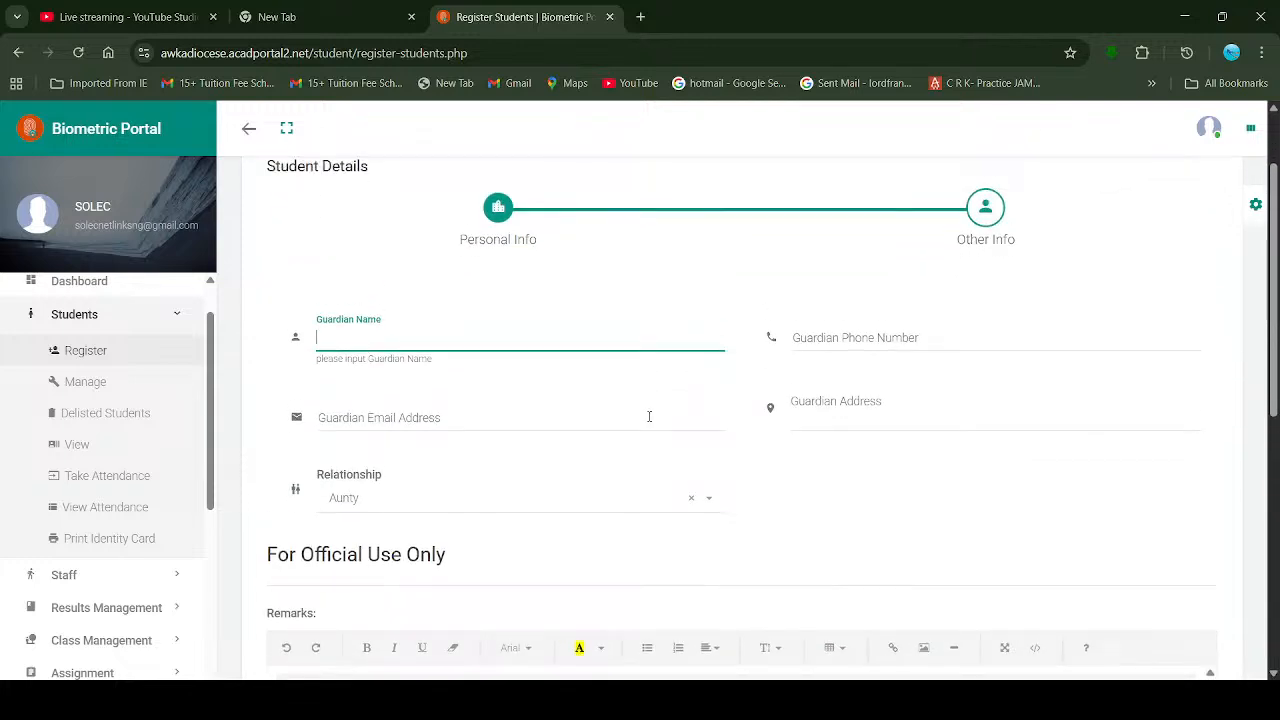
click(649, 416)
scroll(649, 420, down, 1)
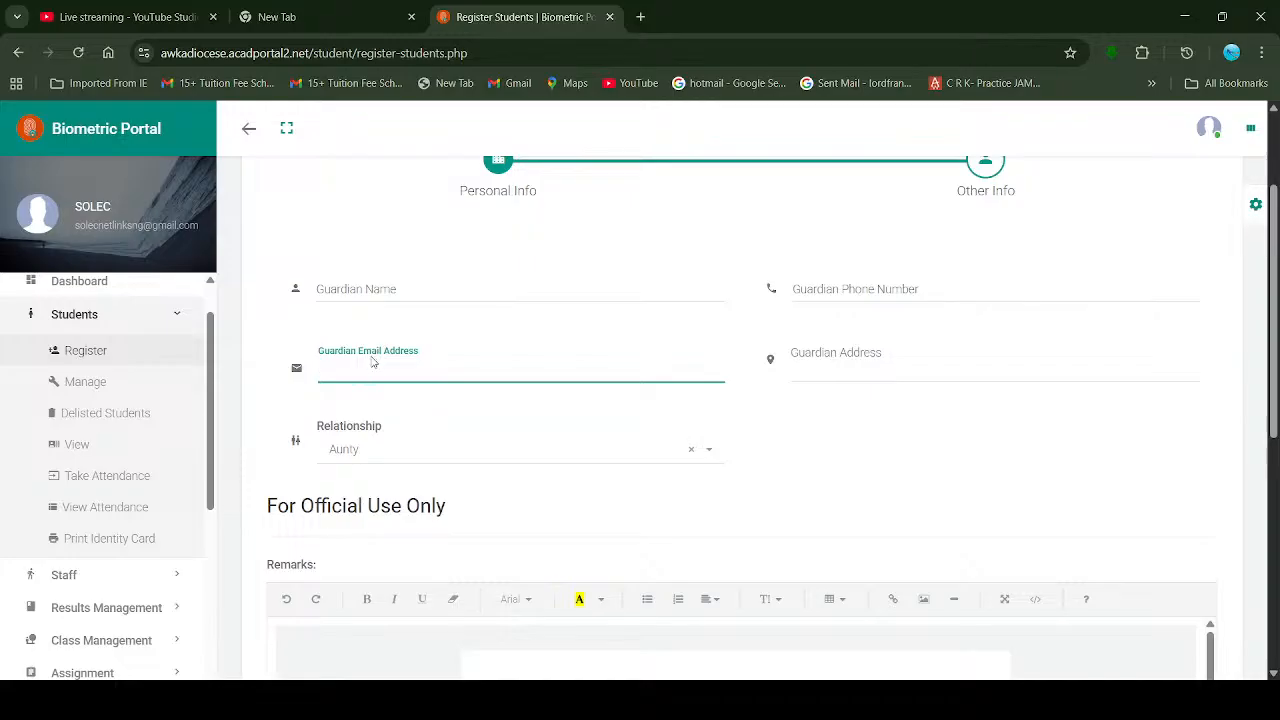
Step: Enter '-' for Guardian Name and Guardian Phone Number and collapse the side menu
click(389, 290)
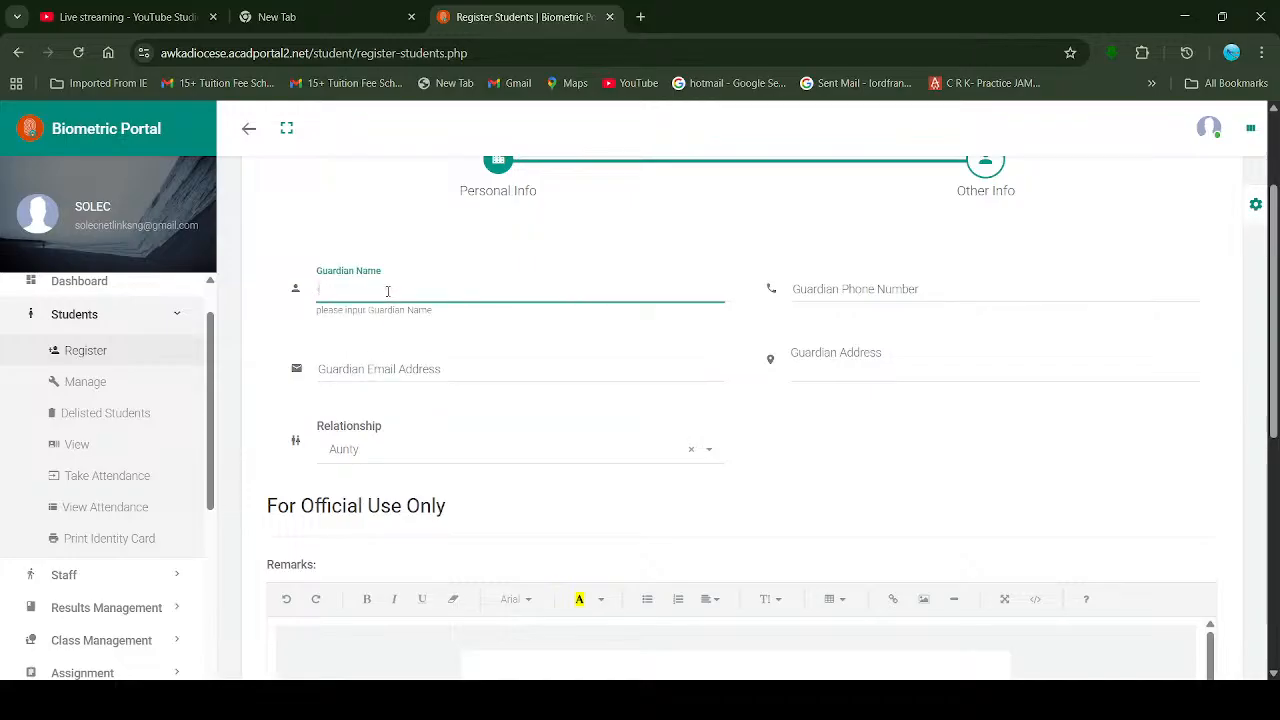
key(Tab)
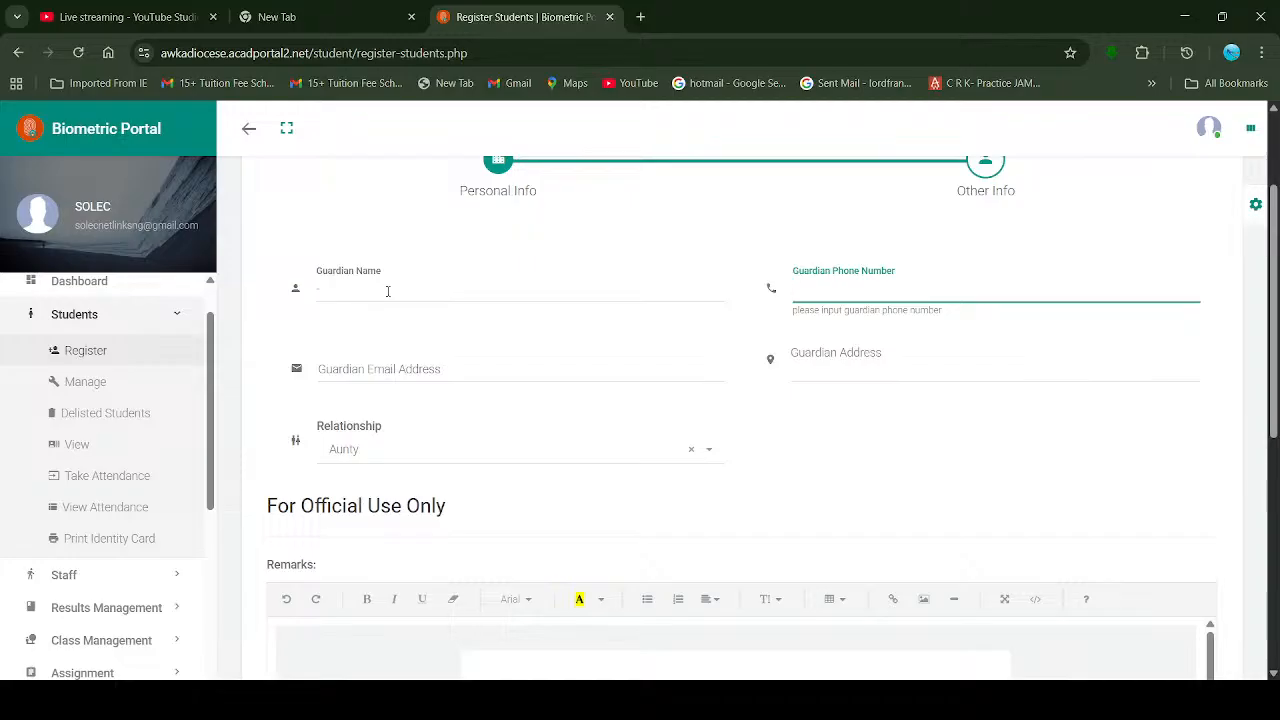
key(Tab)
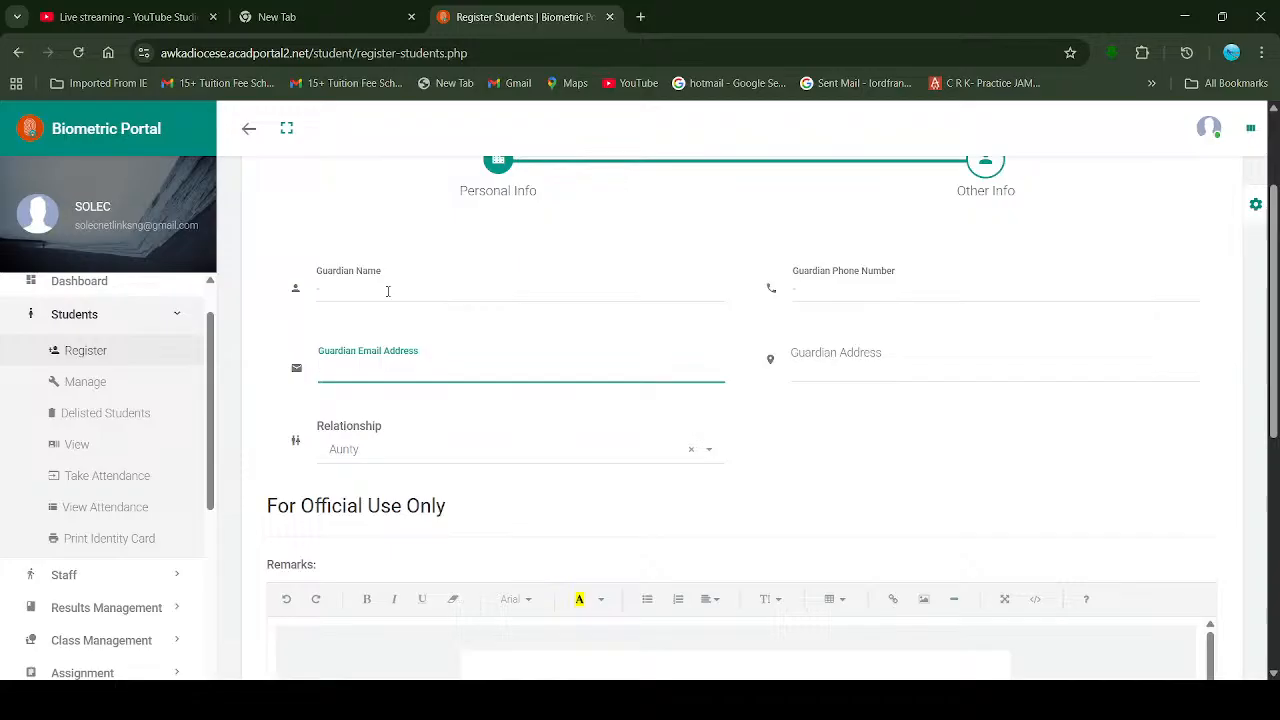
scroll(582, 315, up, 1)
scroll(582, 315, up, 1)
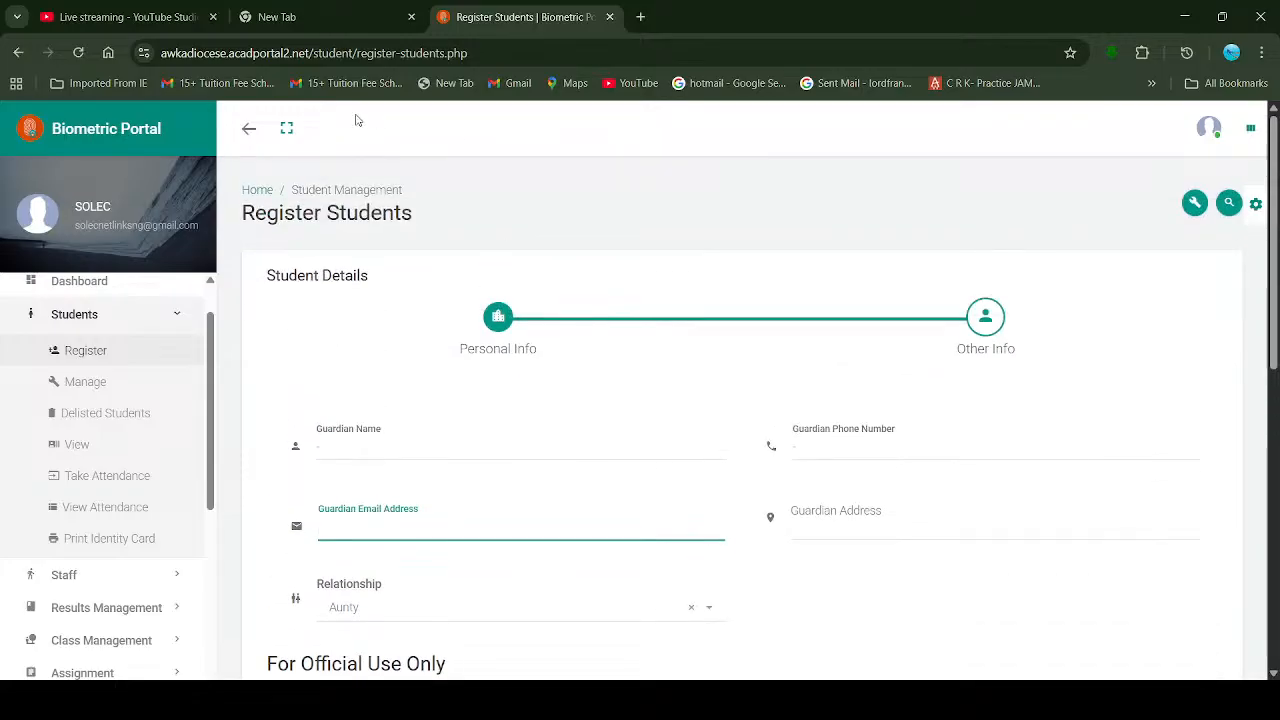
click(252, 132)
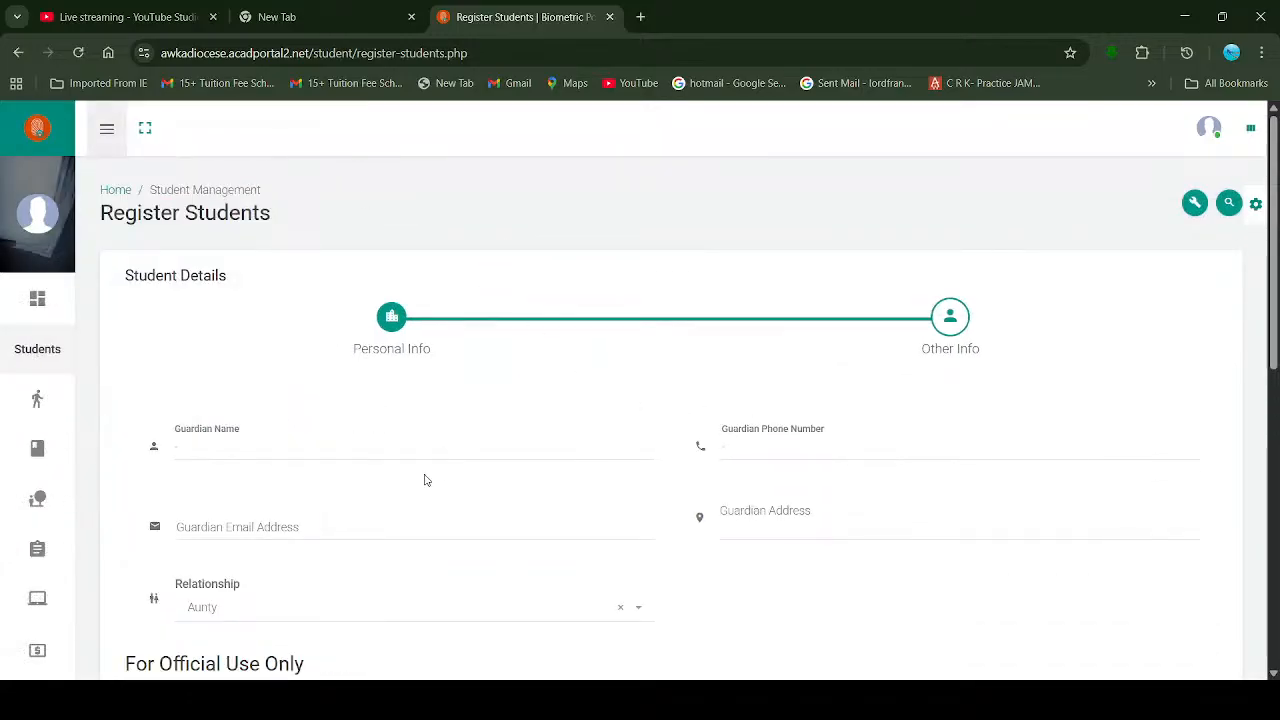
scroll(418, 484, down, 1)
scroll(348, 306, up, 1)
scroll(343, 304, down, 2)
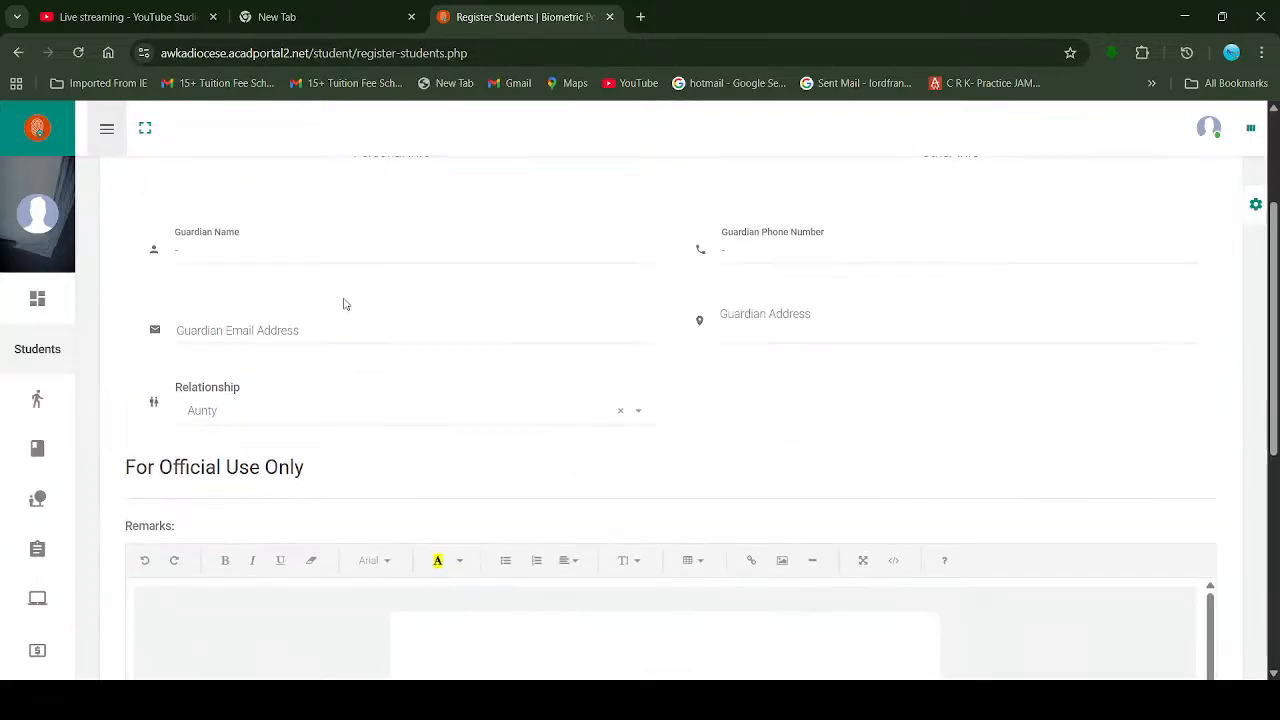
scroll(434, 296, up, 1)
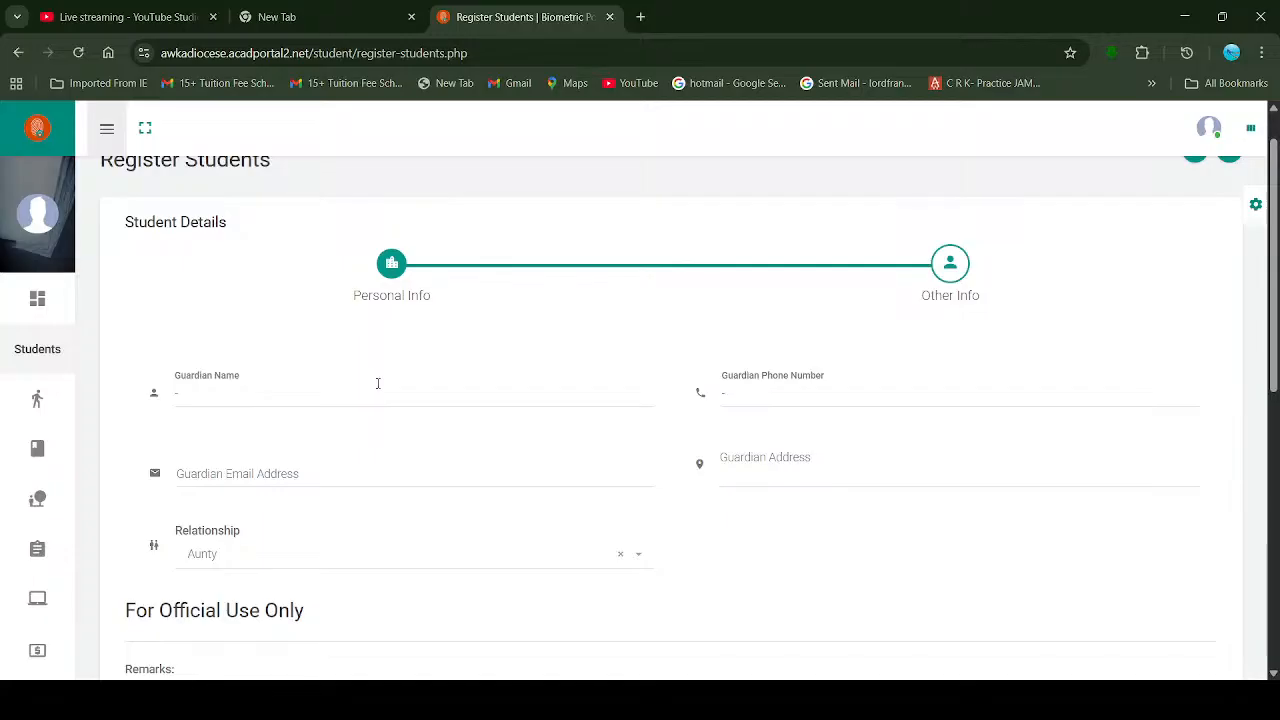
Step: Put '-' in guardian email and address, set Relationship to Guardian, then go to YouTube Studio
click(332, 468)
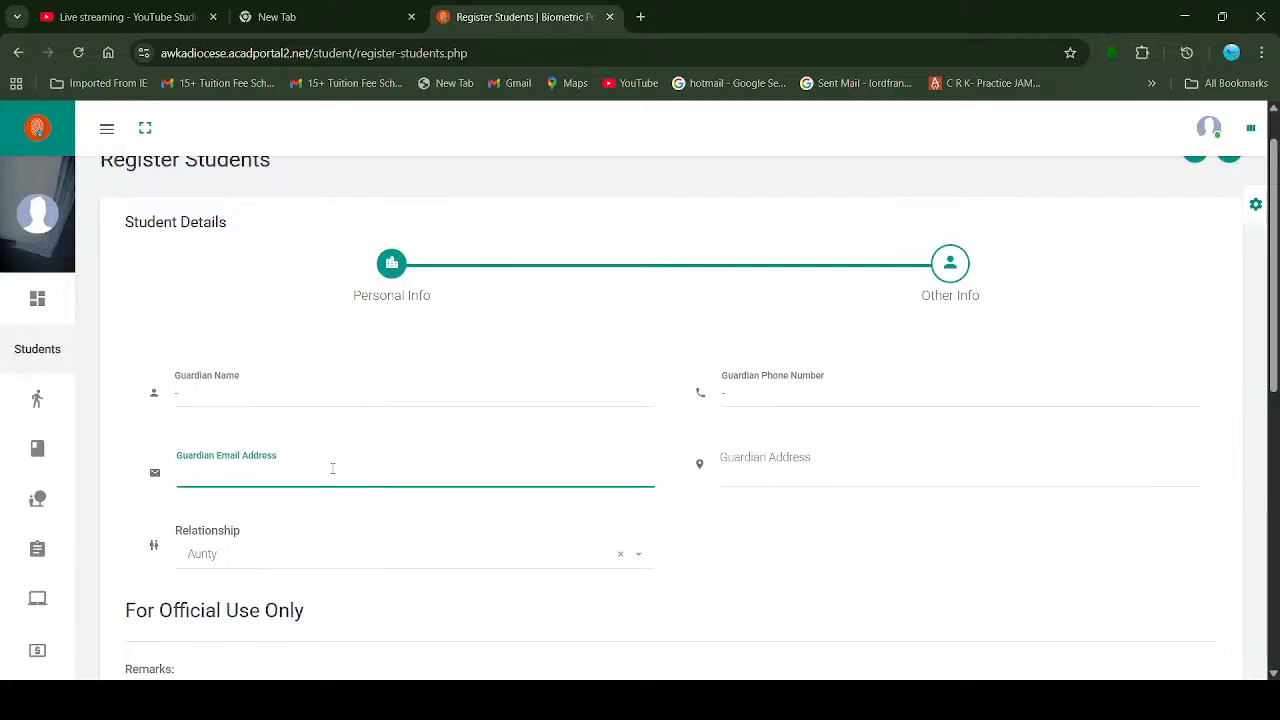
key(Tab)
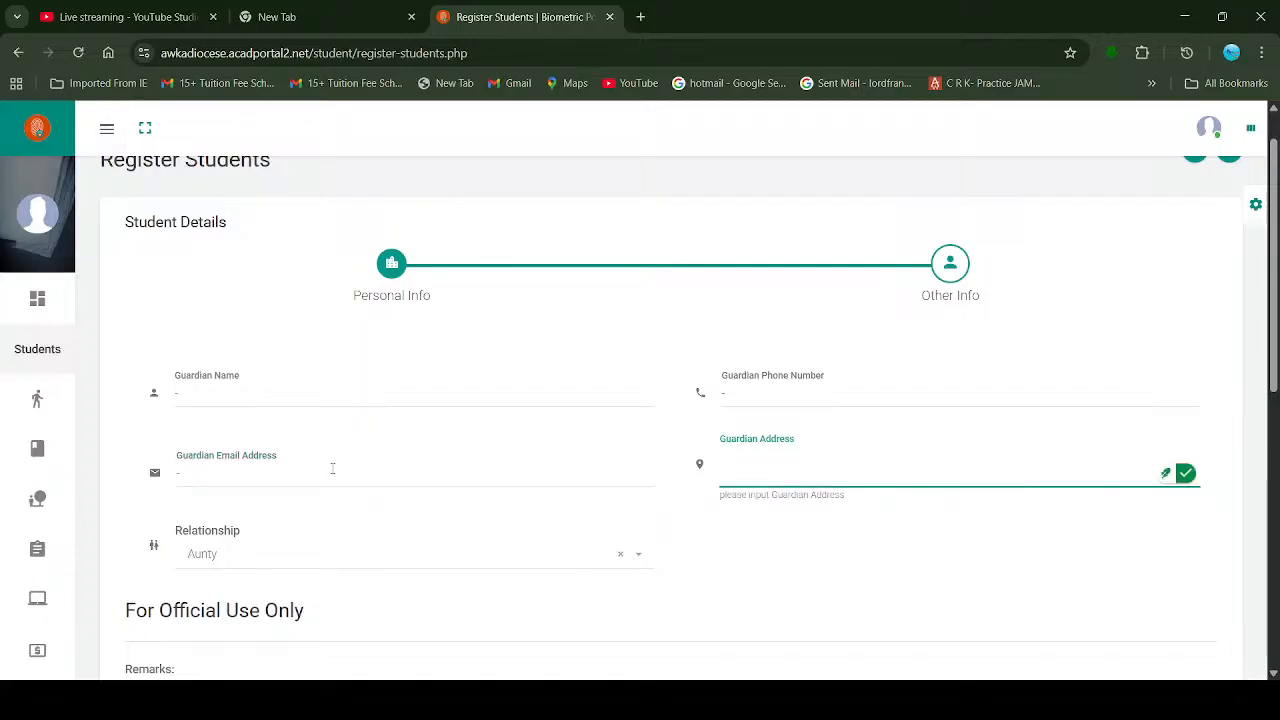
scroll(331, 465, down, 1)
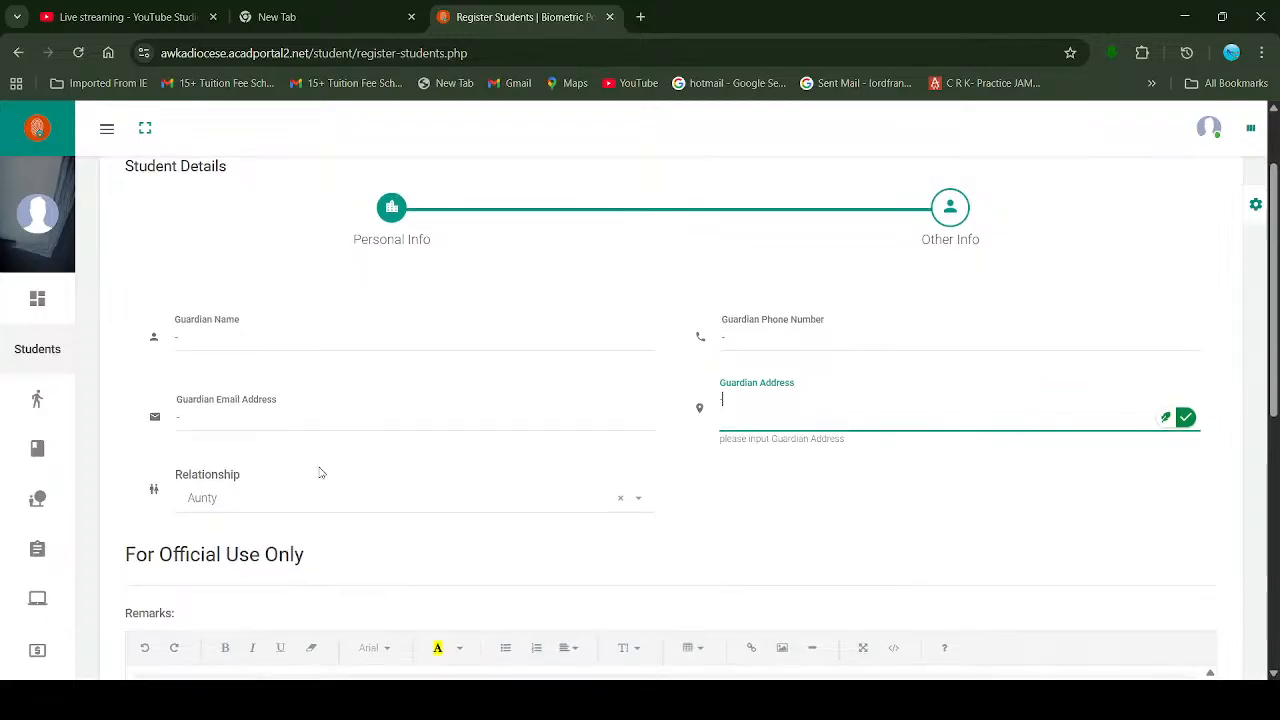
click(265, 508)
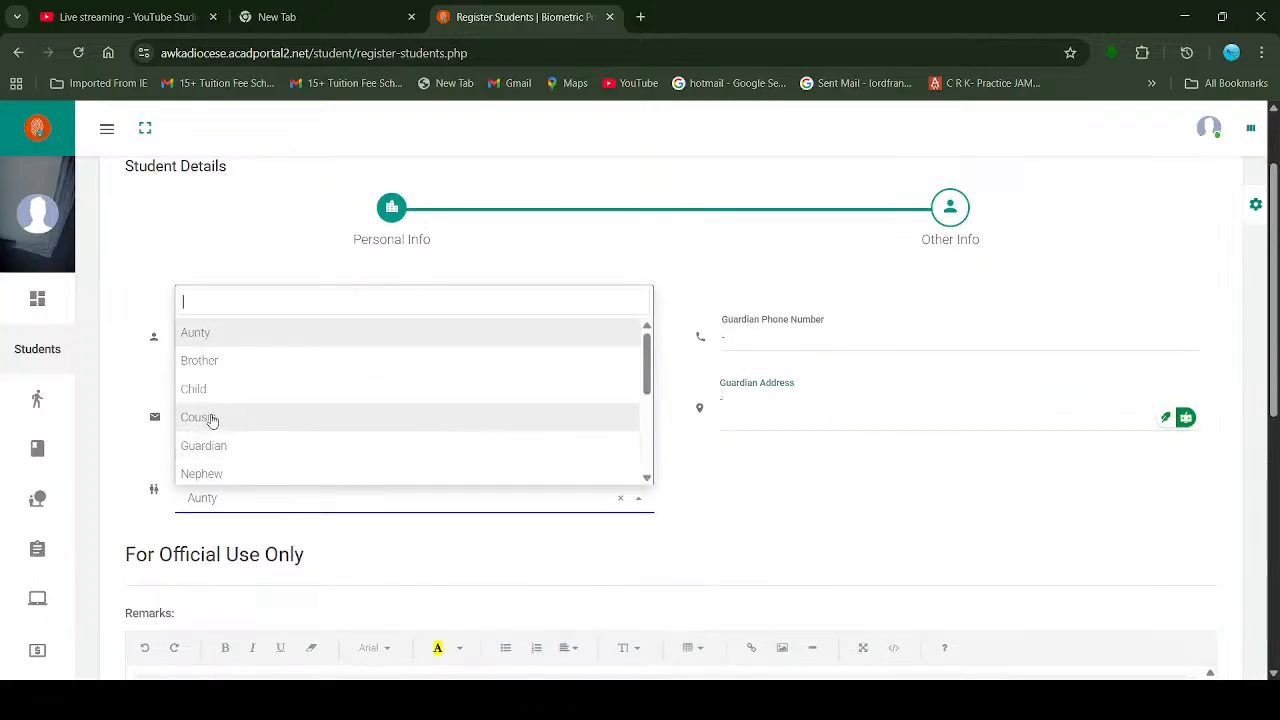
click(224, 449)
scroll(323, 480, down, 2)
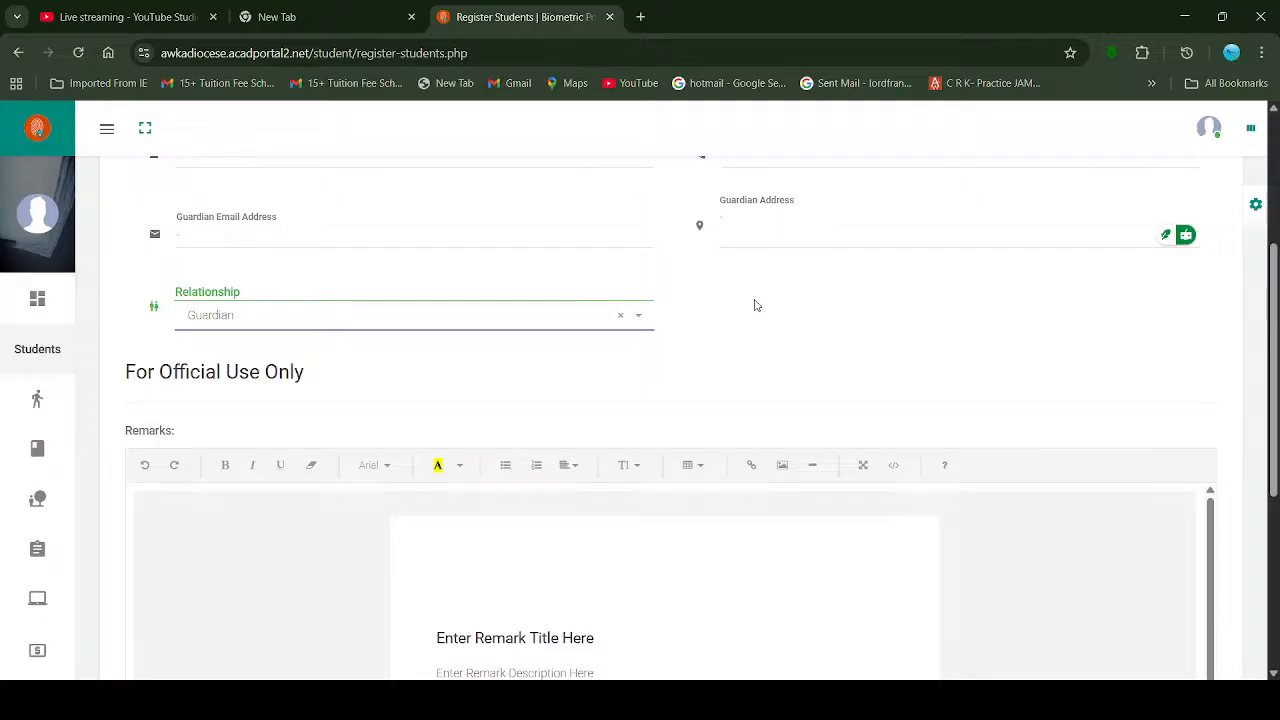
scroll(909, 318, up, 1)
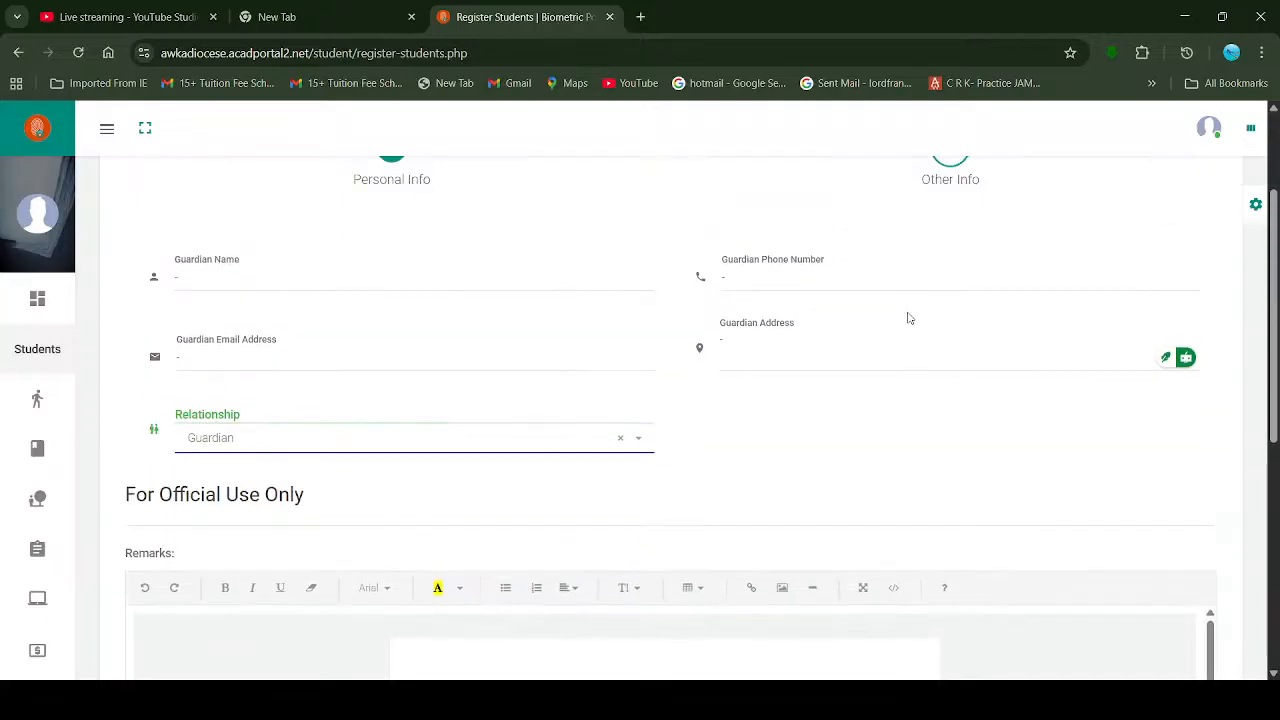
scroll(909, 318, up, 2)
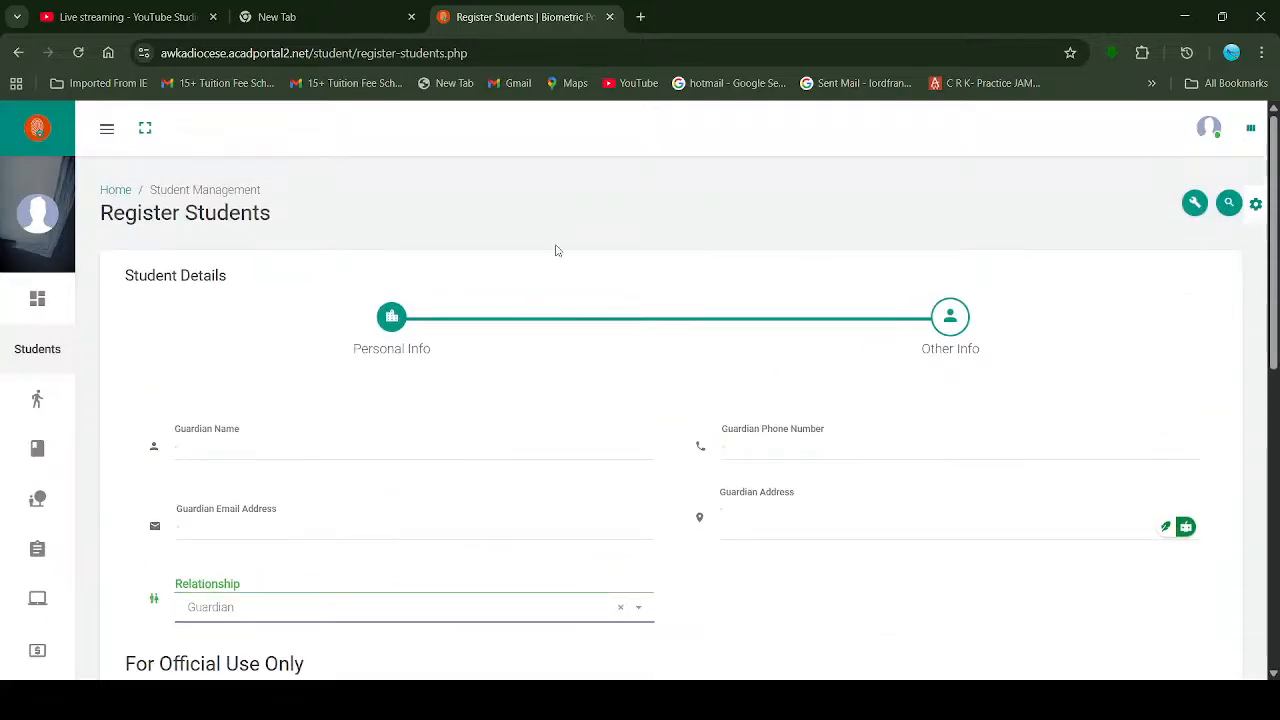
click(150, 17)
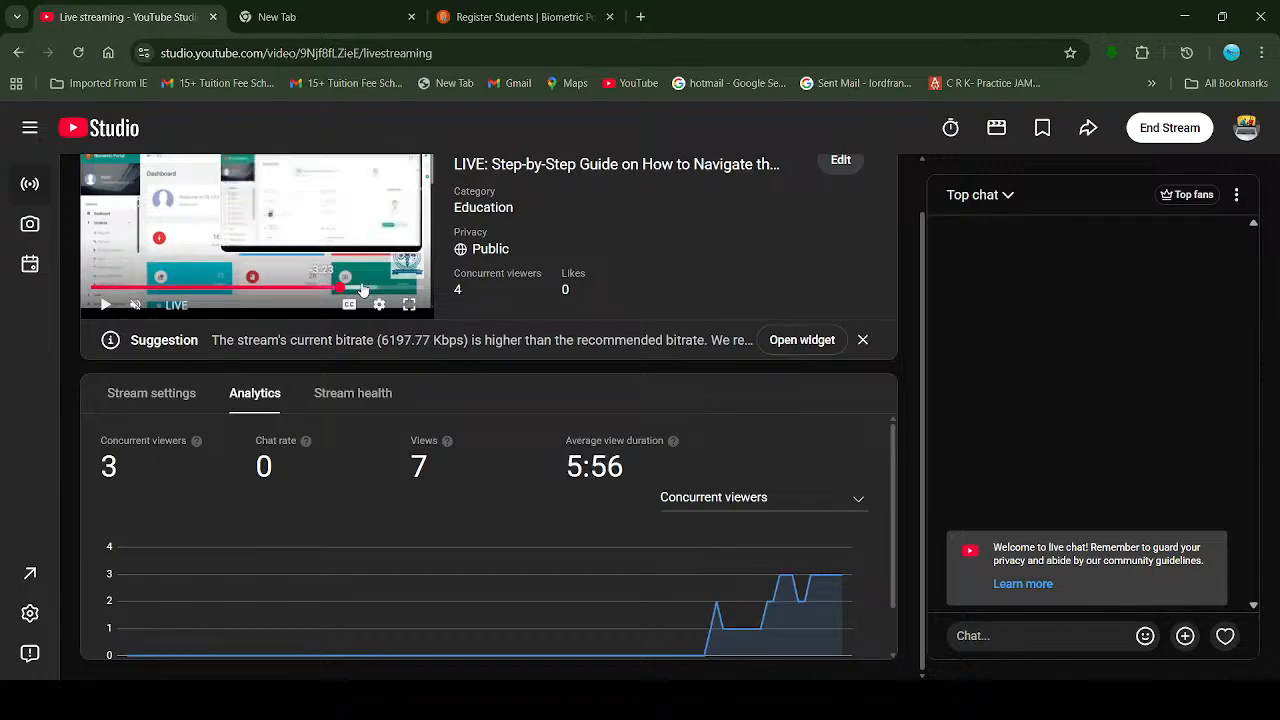
Step: Skip the live preview ahead and check the stream analytics, then return to the registration form
drag(394, 289, 434, 289)
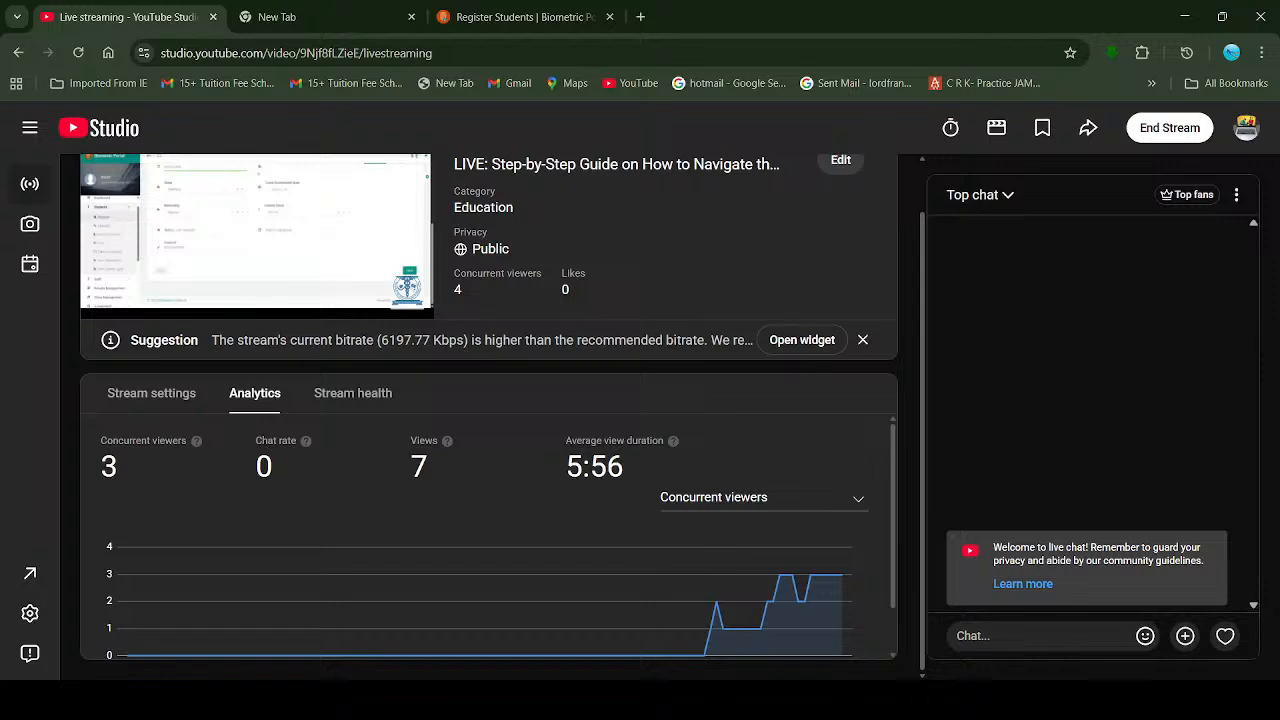
click(357, 7)
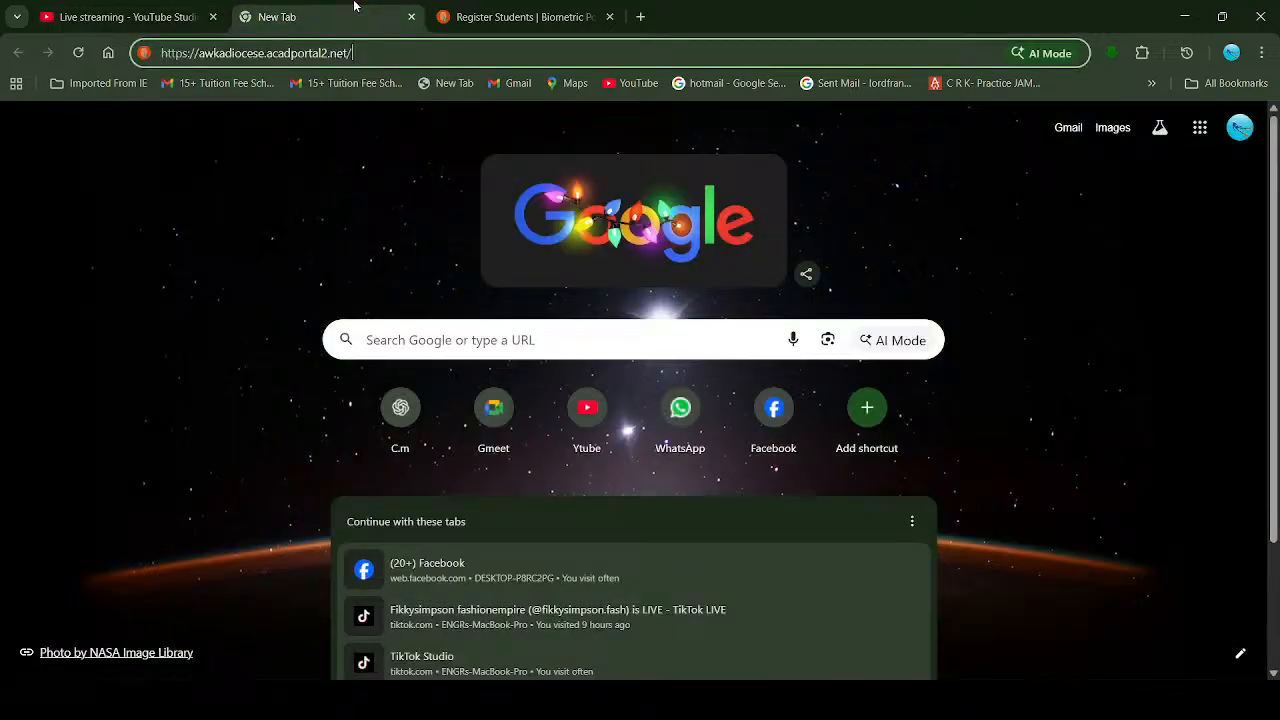
click(126, 8)
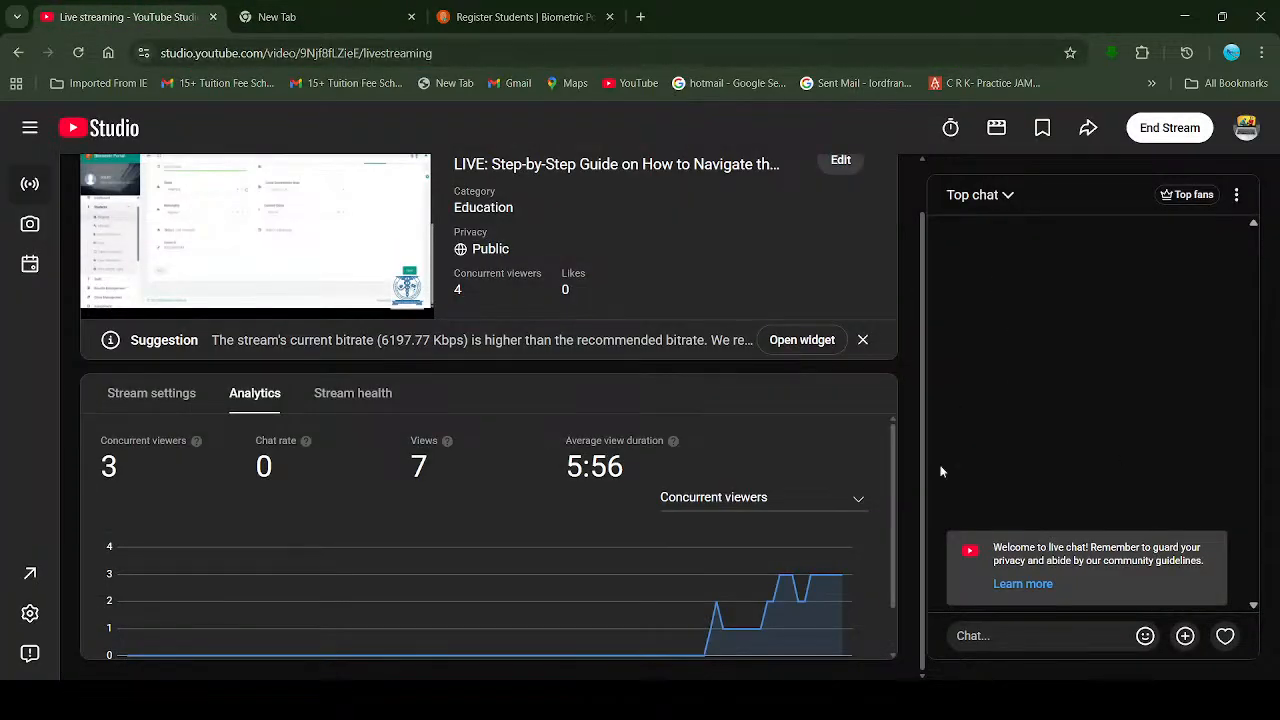
click(553, 8)
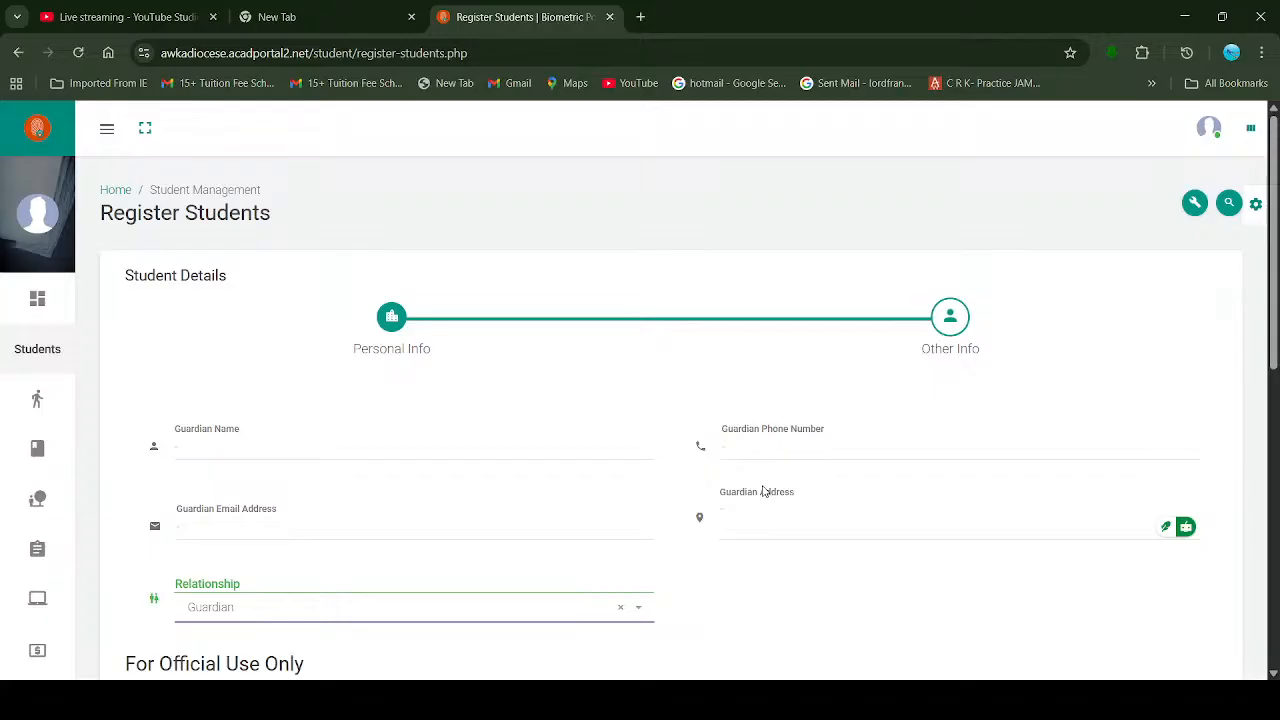
Step: Step through the guardian fields to the bottom of the form and submit it with Finish
click(226, 449)
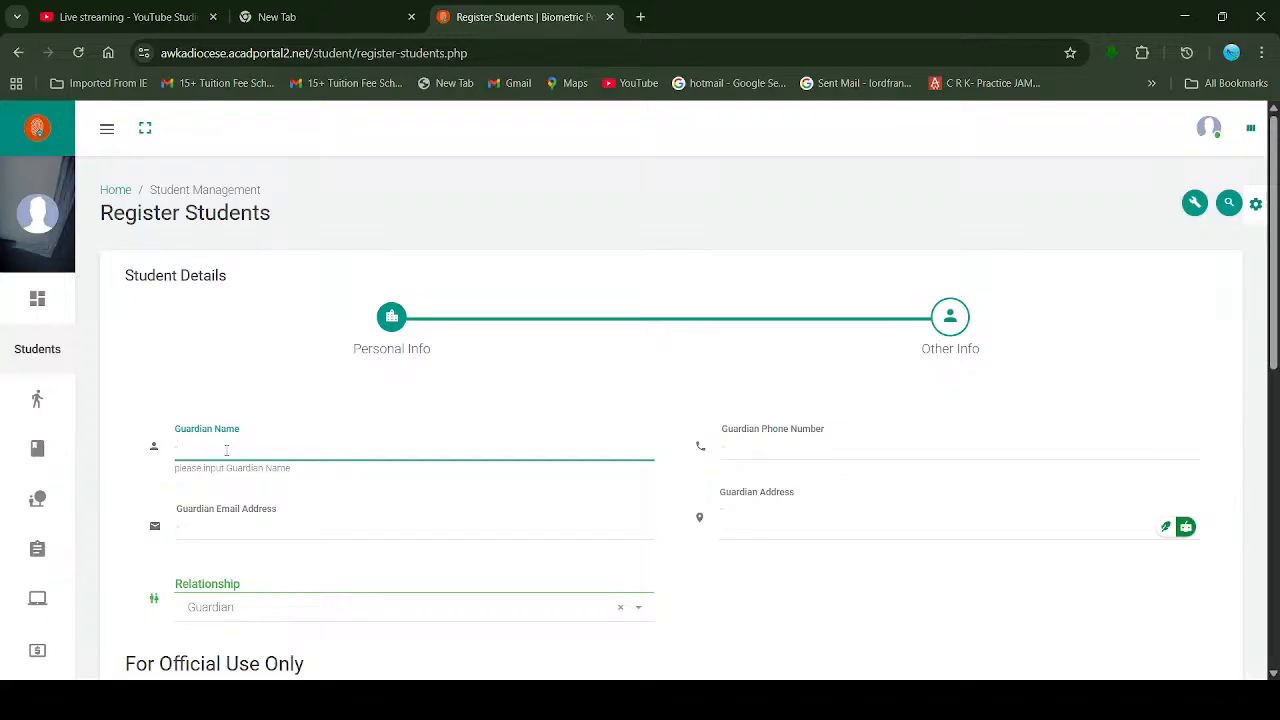
key(Tab)
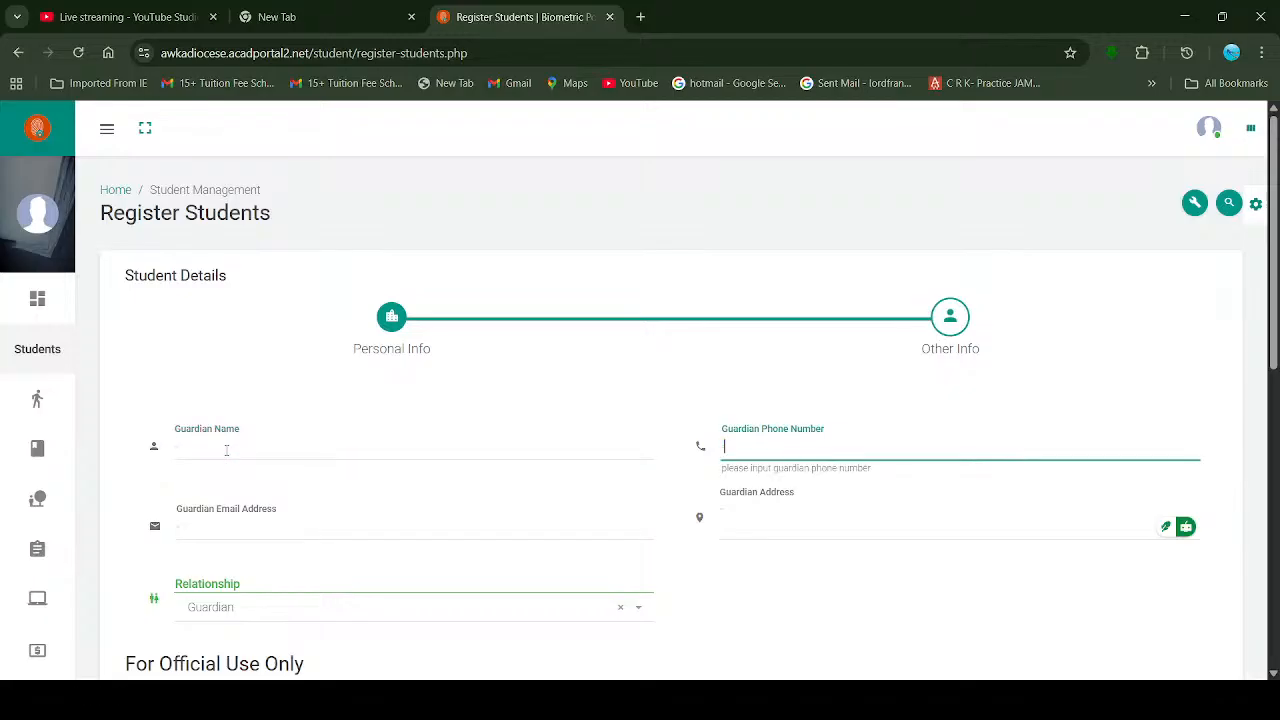
key(Tab)
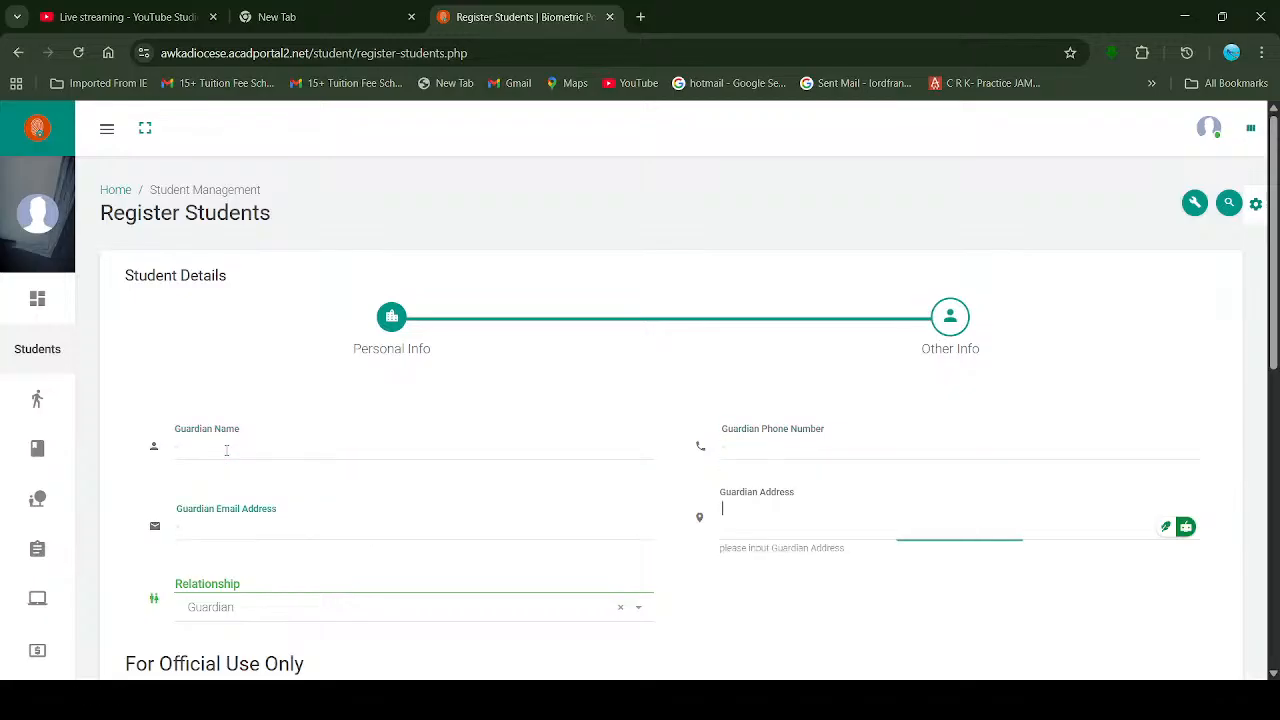
key(Tab)
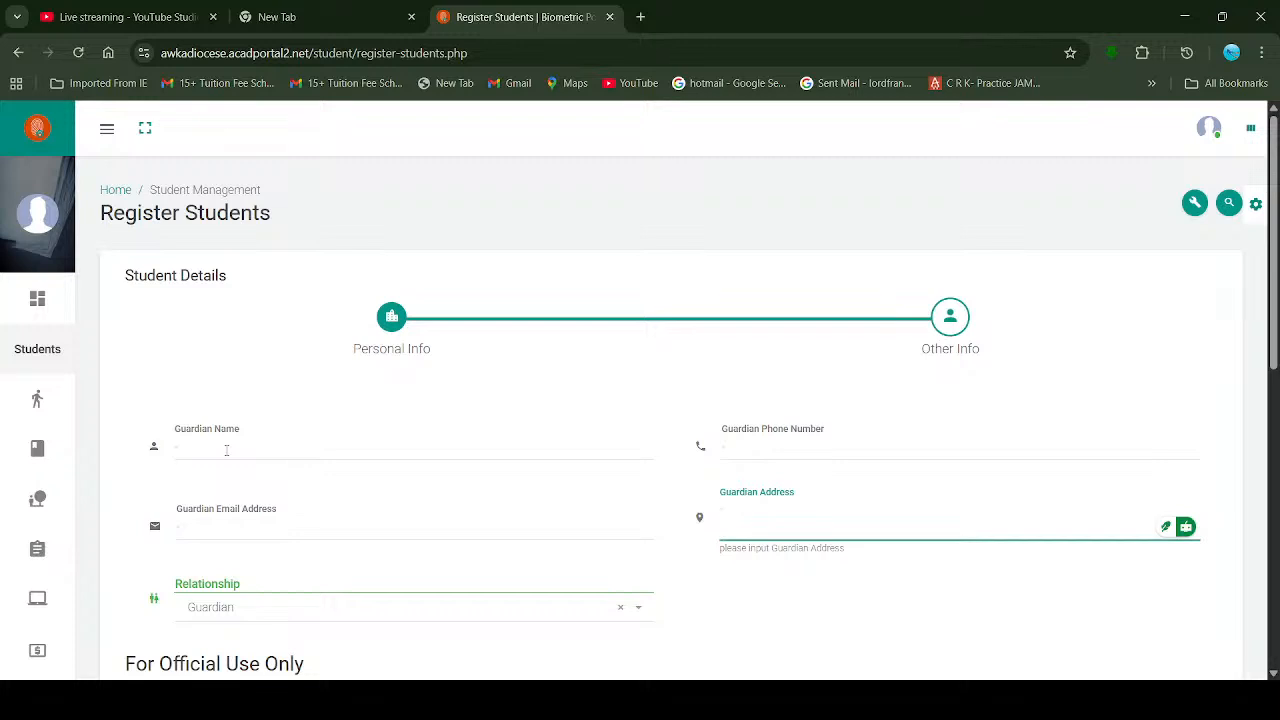
scroll(511, 450, down, 4)
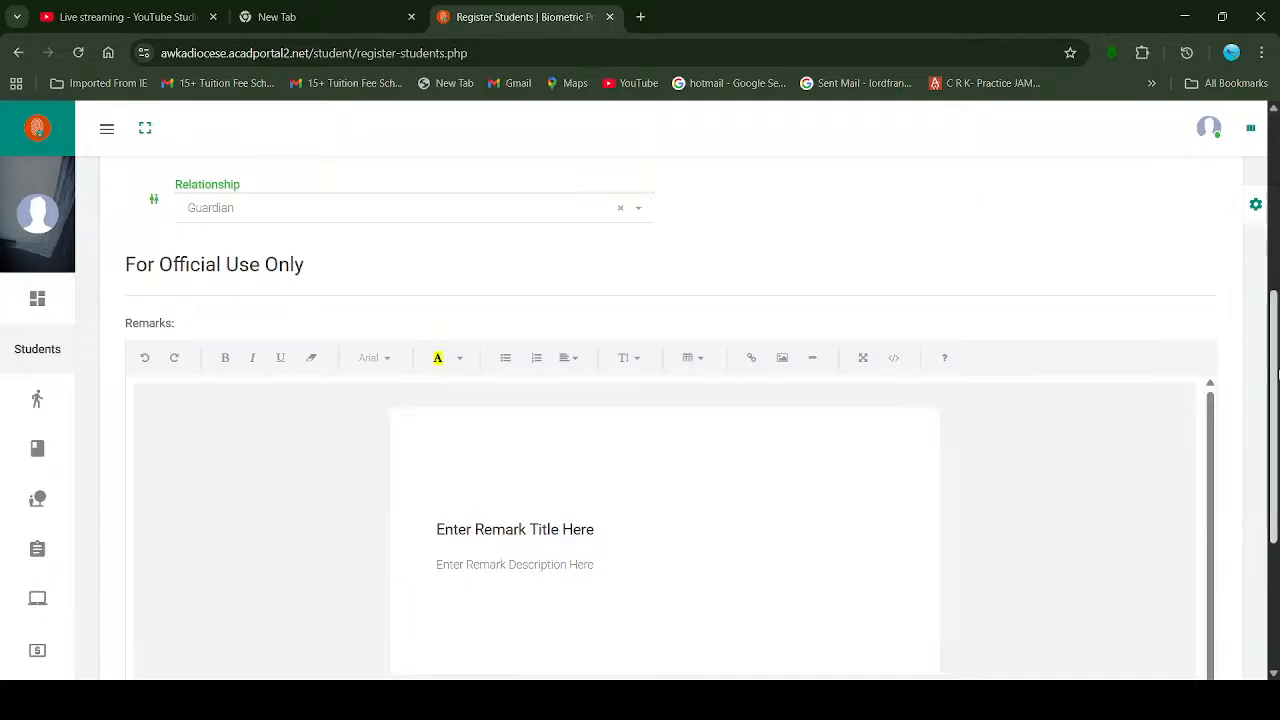
drag(1273, 385, 1272, 506)
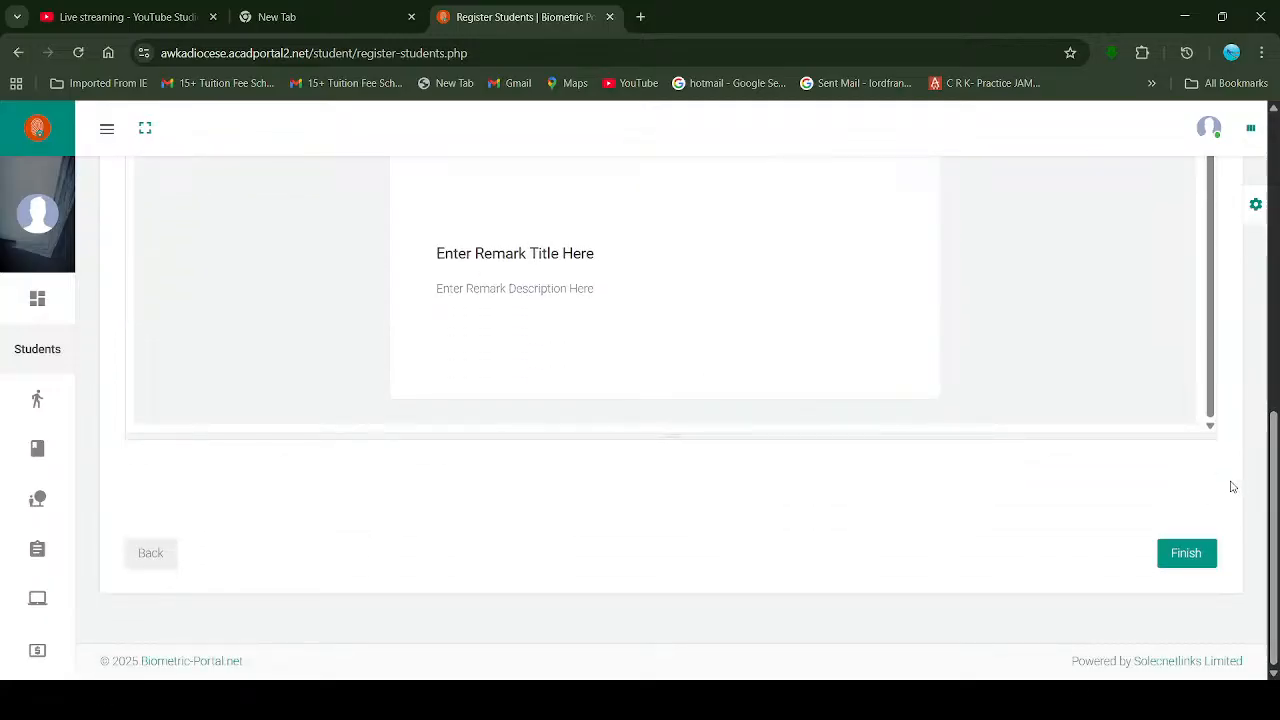
click(1190, 554)
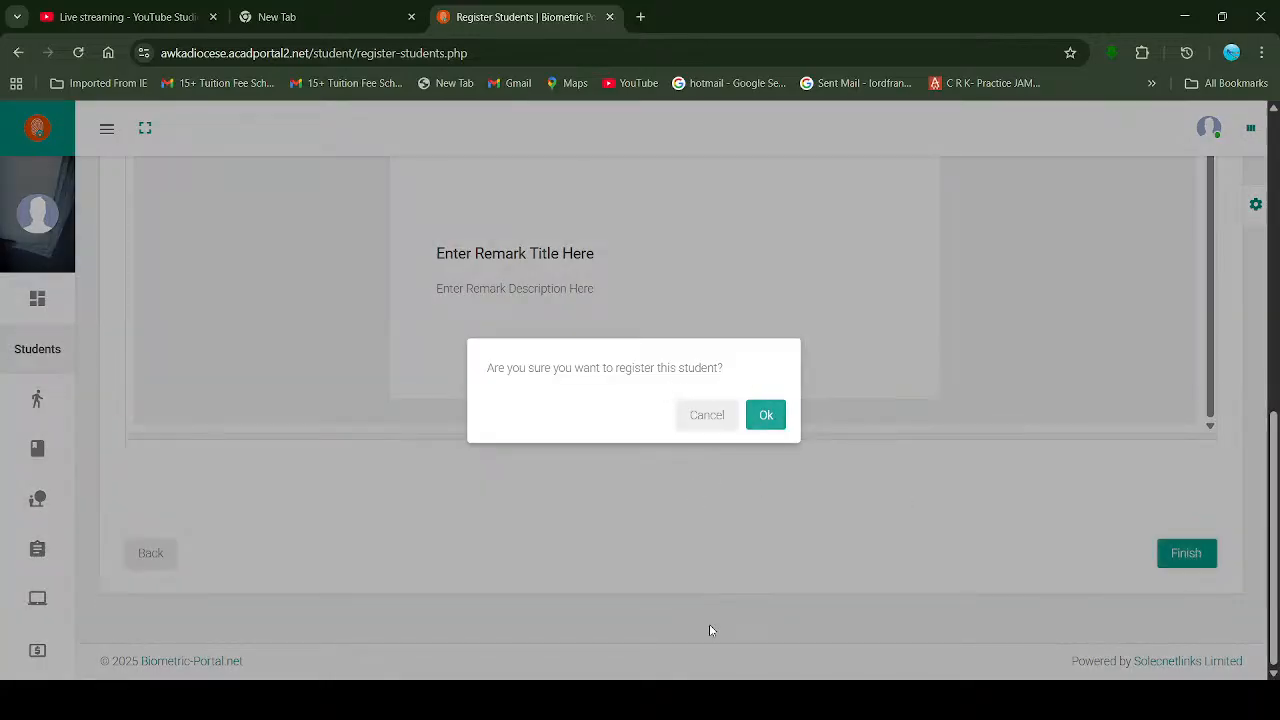
Step: Dismiss the 'register this student?' confirmation with Cancel, leaving the student unregistered
scroll(490, 521, up, 5)
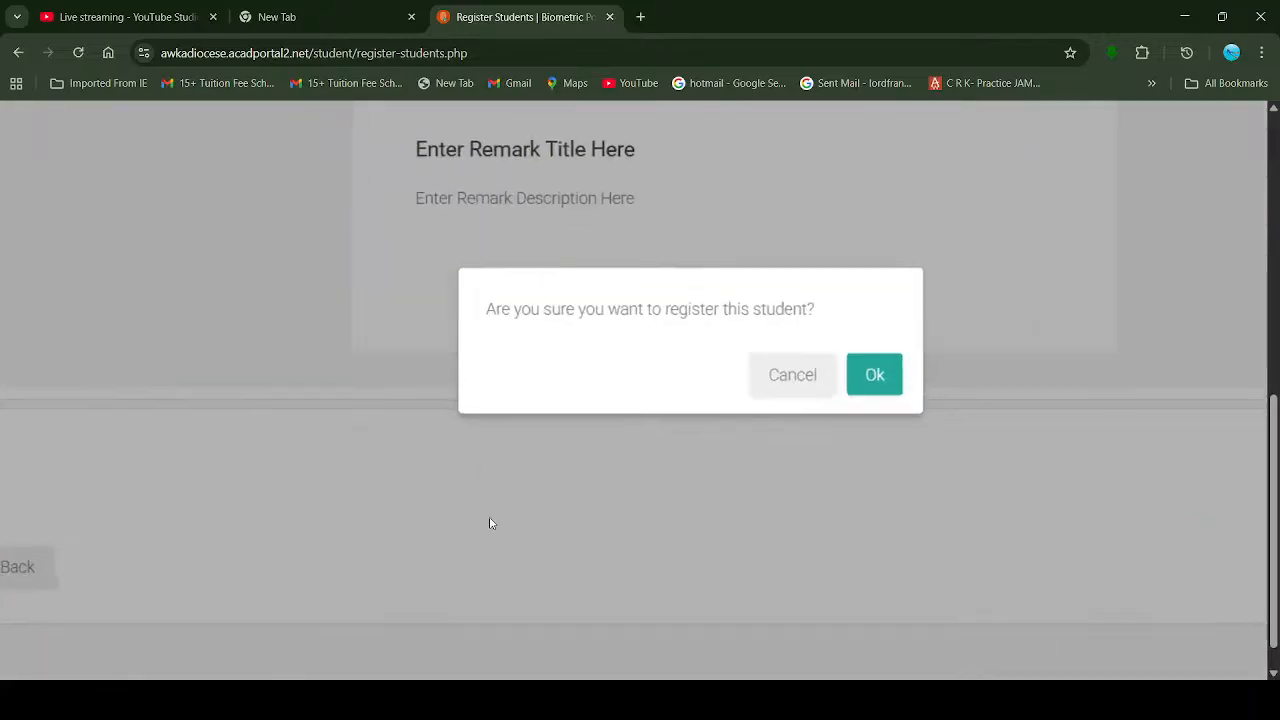
scroll(843, 246, up, 5)
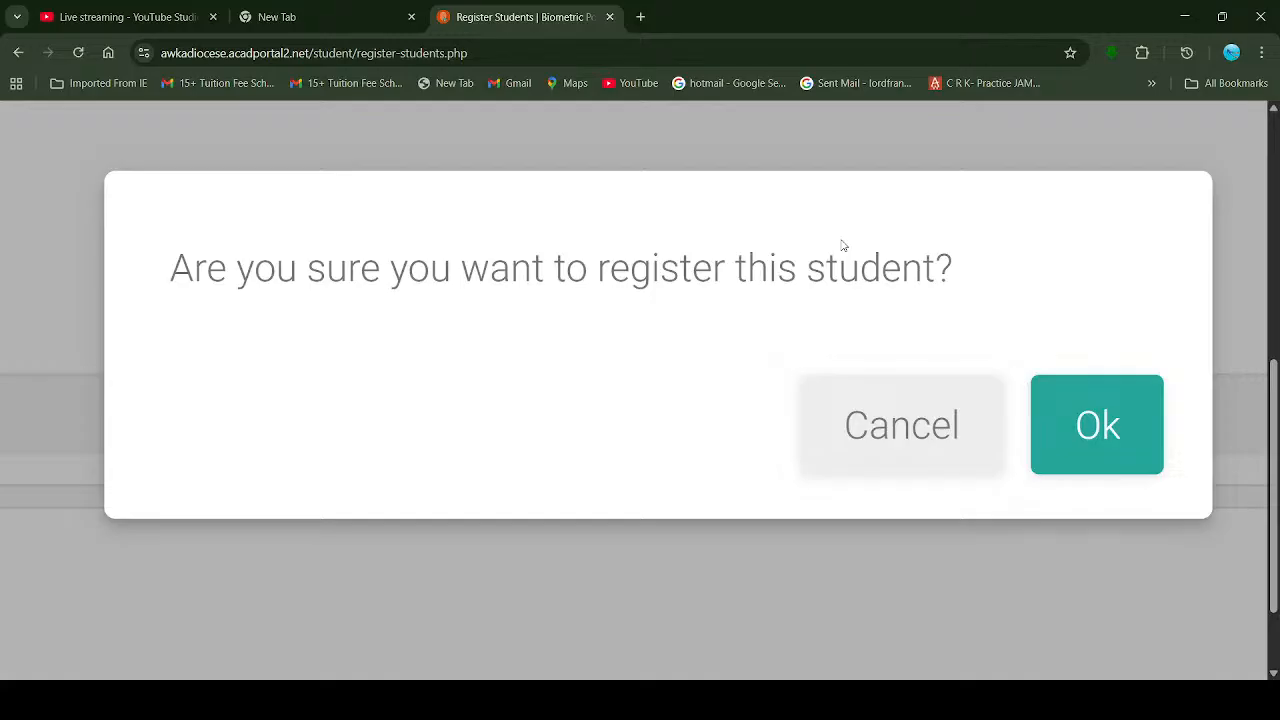
key(Tab)
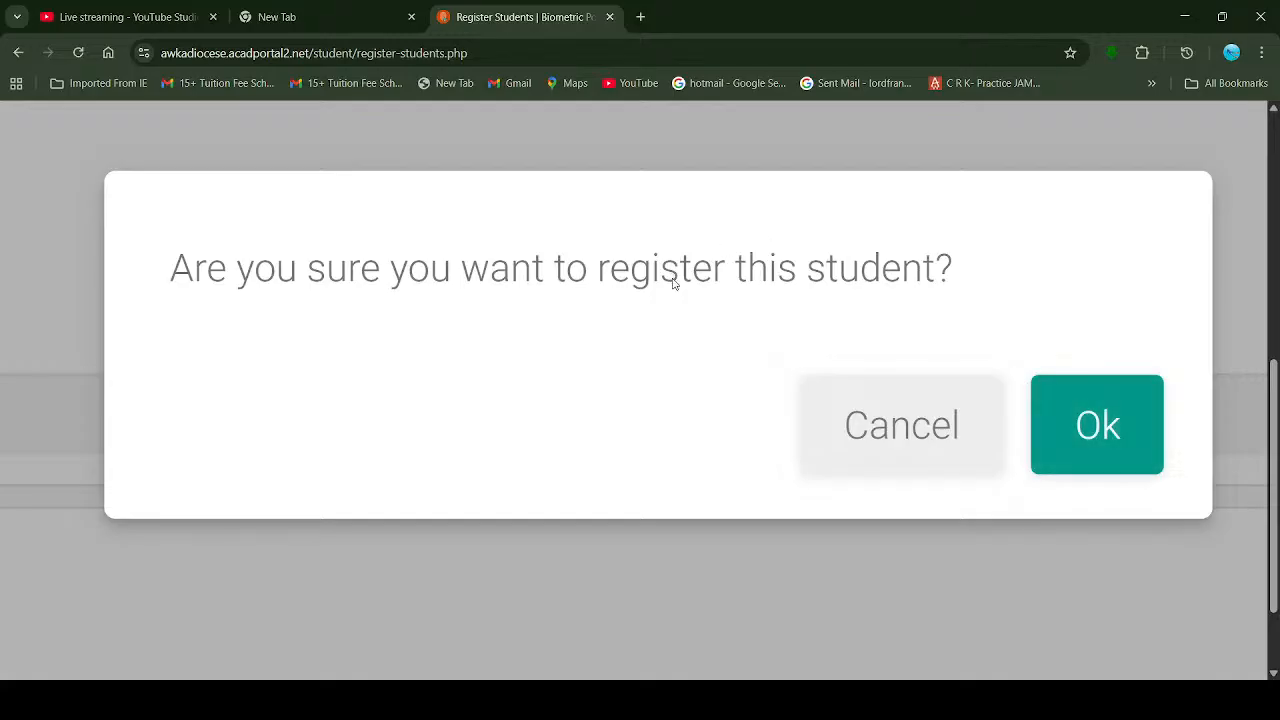
scroll(566, 248, up, 1)
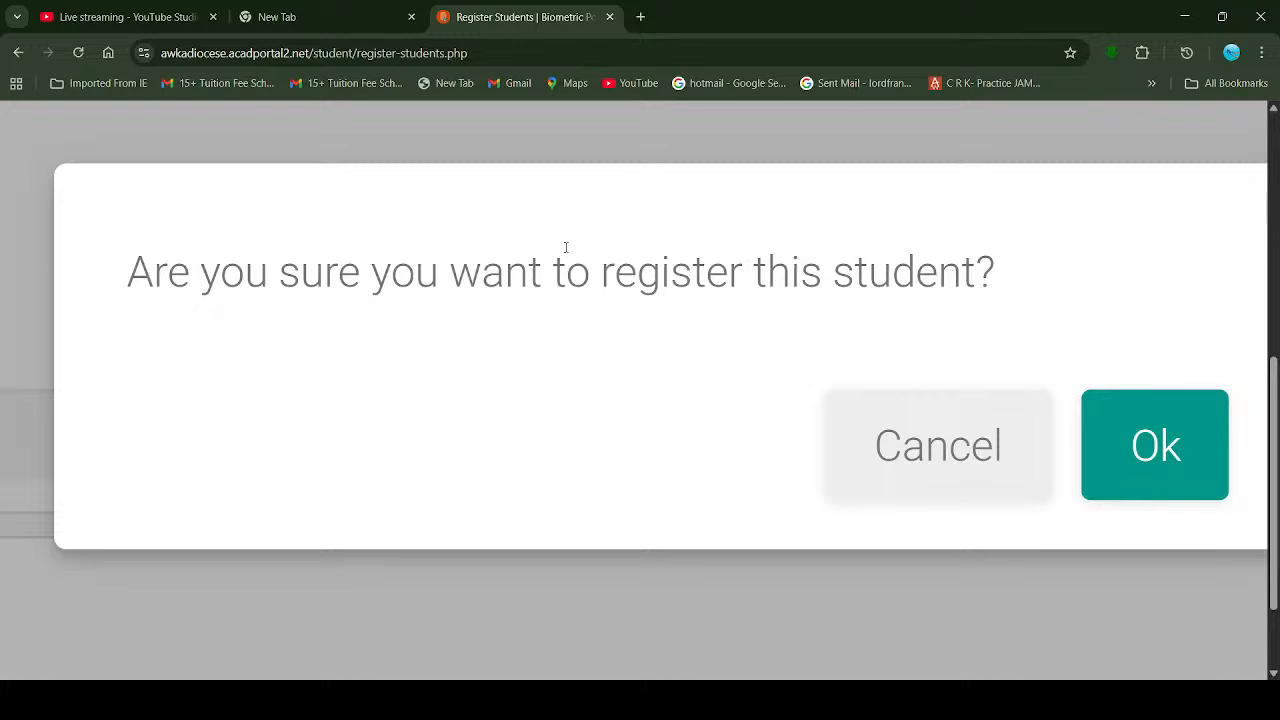
scroll(566, 248, up, 1)
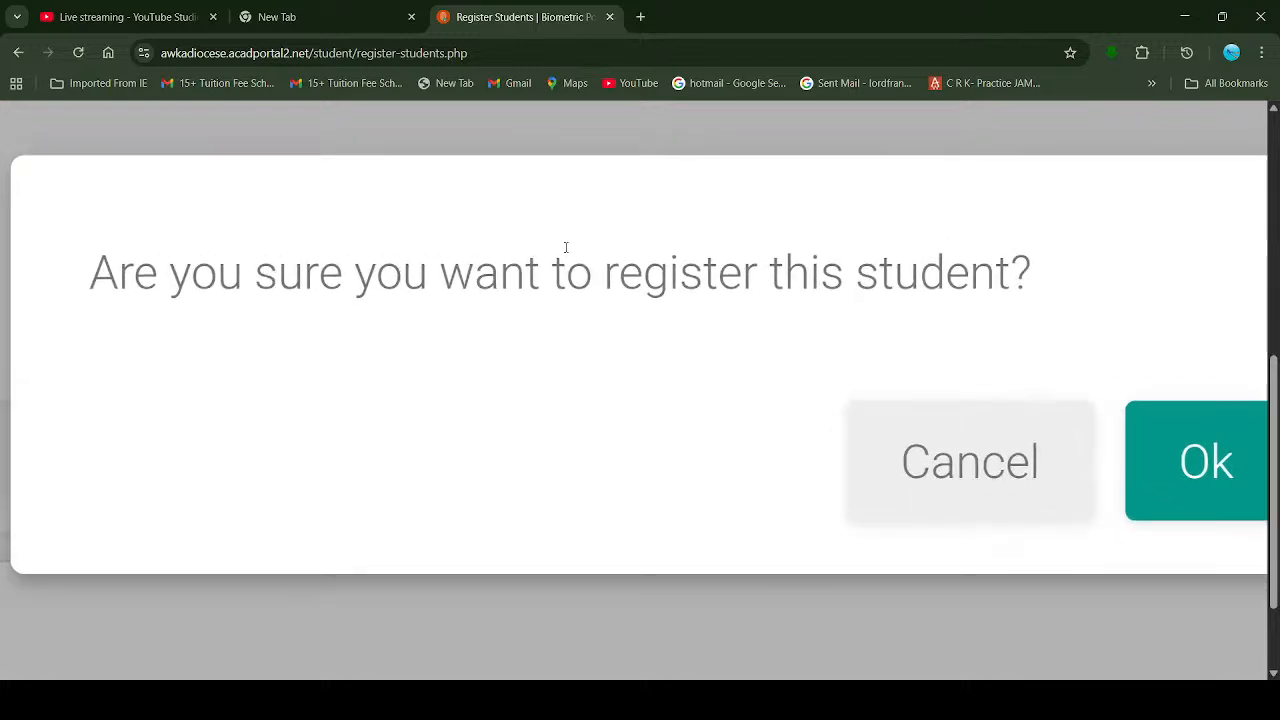
drag(910, 223, 780, 211)
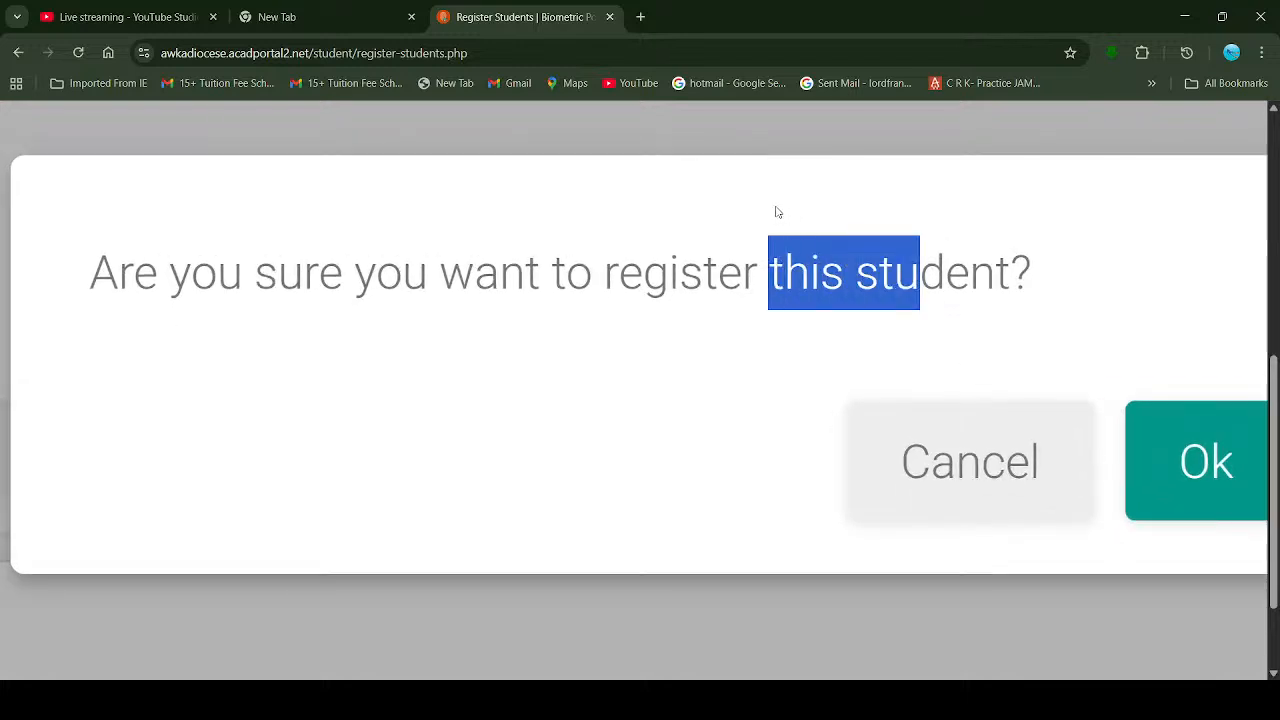
click(777, 212)
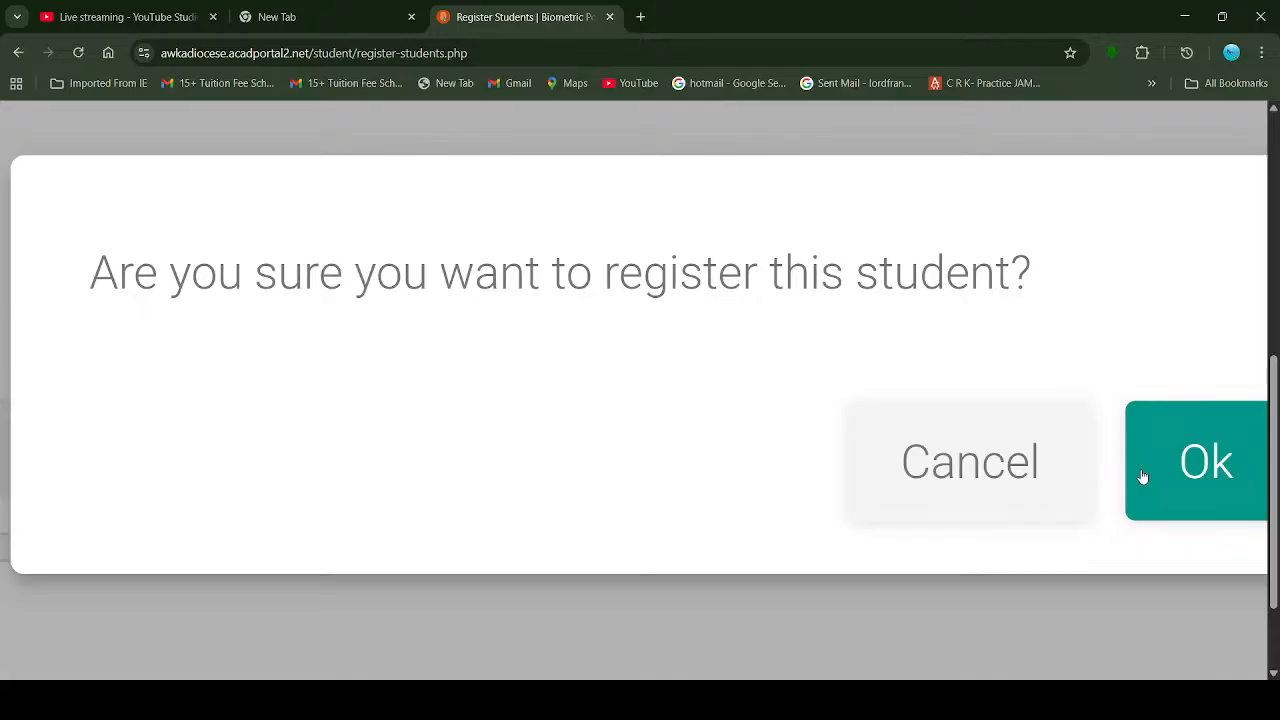
click(1014, 466)
Step: Post 'PLEASE COMMENT HERE WITH THE NAME OF YOUR SCHOOL' in the YouTube Studio live chat
click(143, 12)
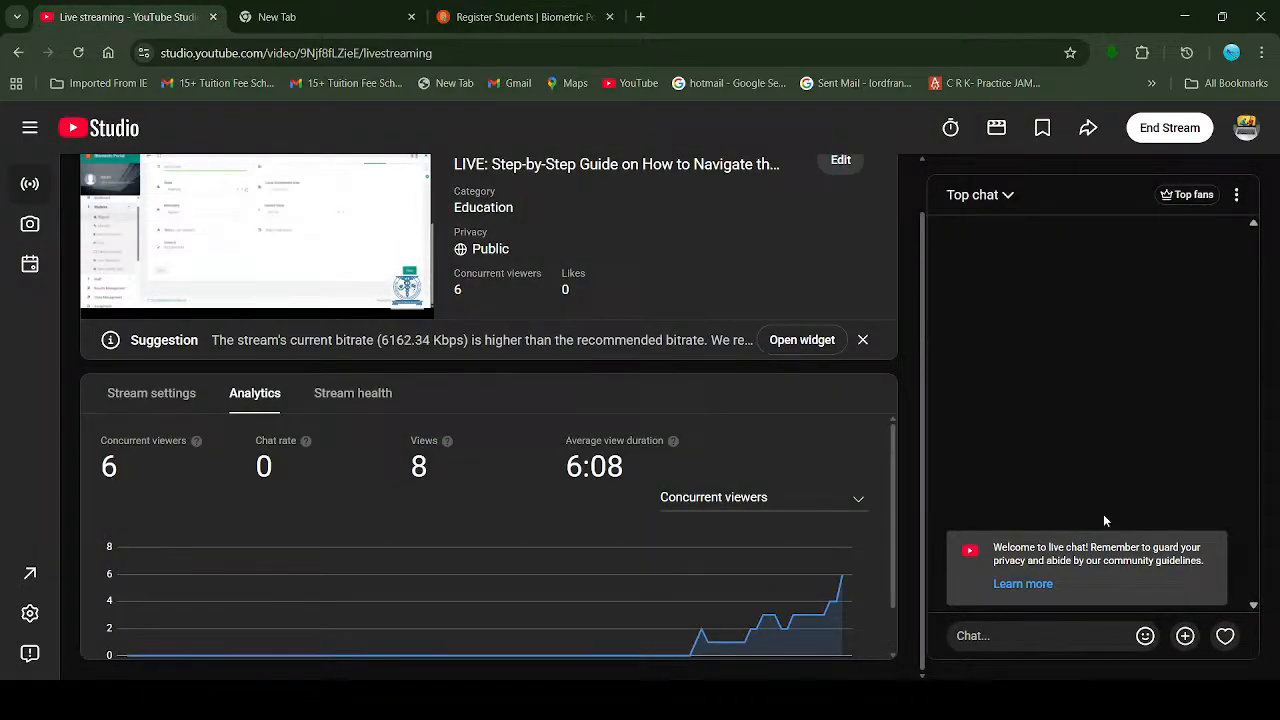
click(985, 638)
text(PLEASE CO)
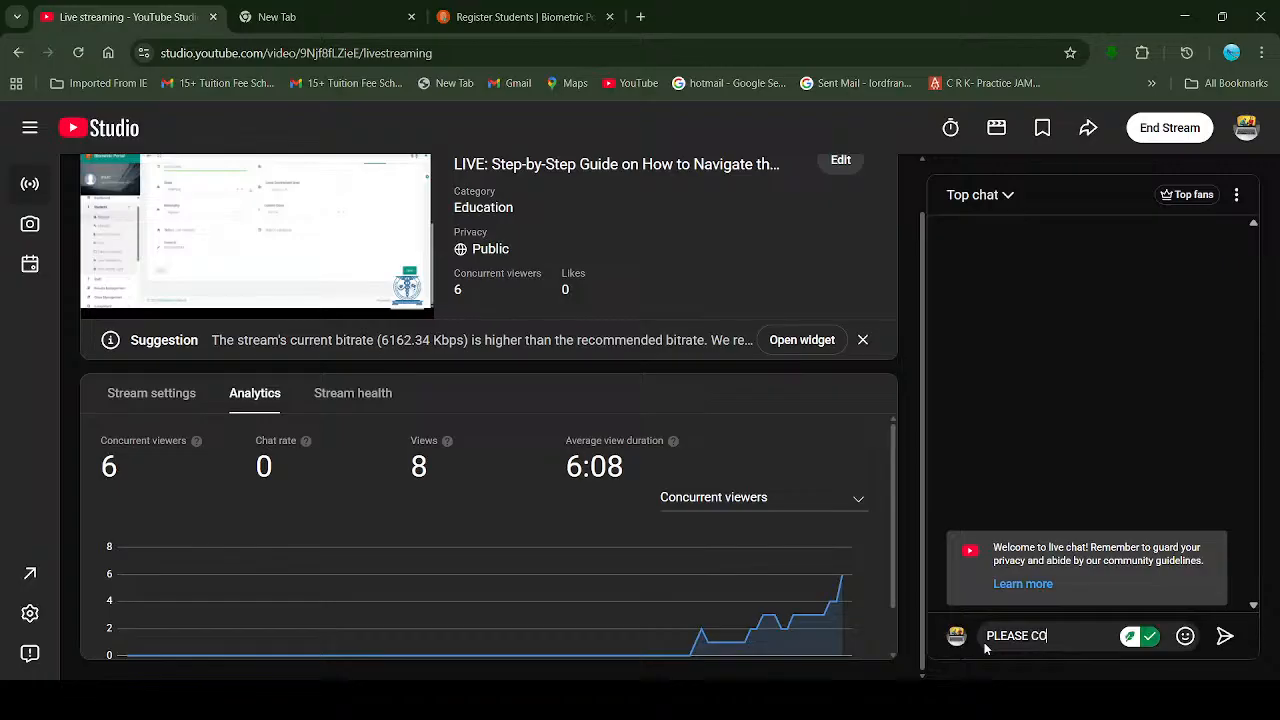
text(MMENT)
text(HERE W)
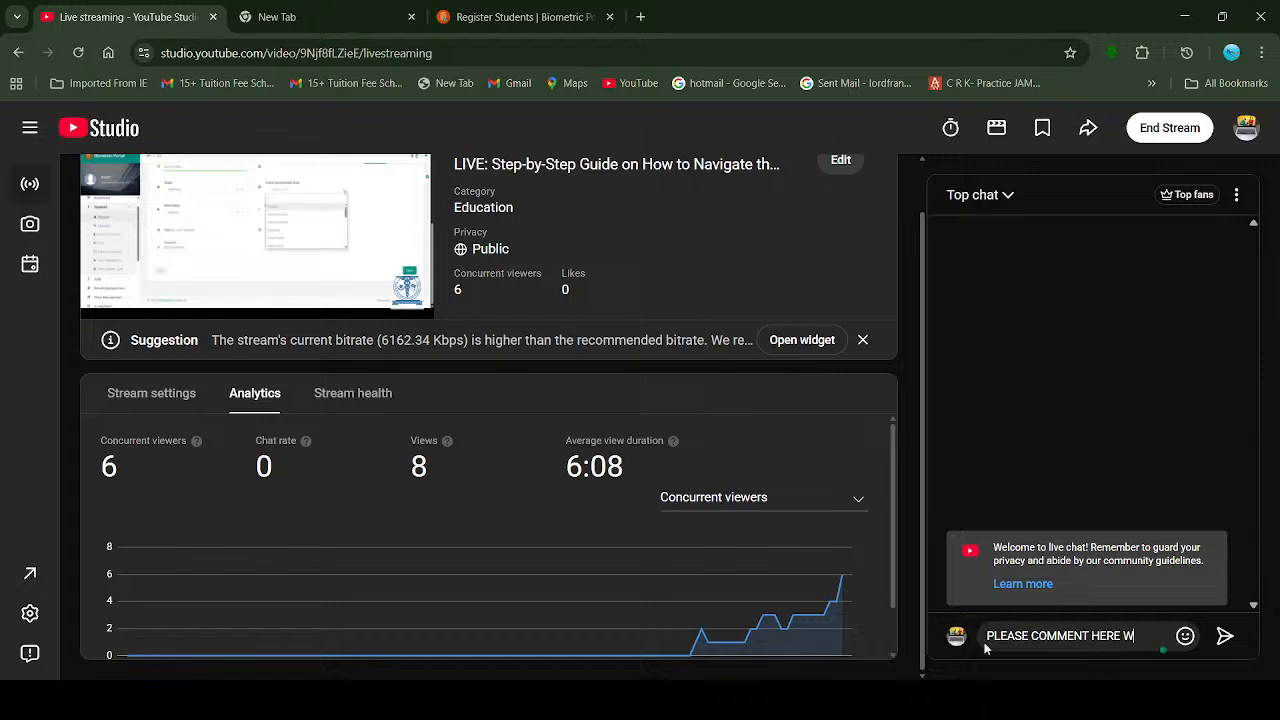
text(ITH THE)
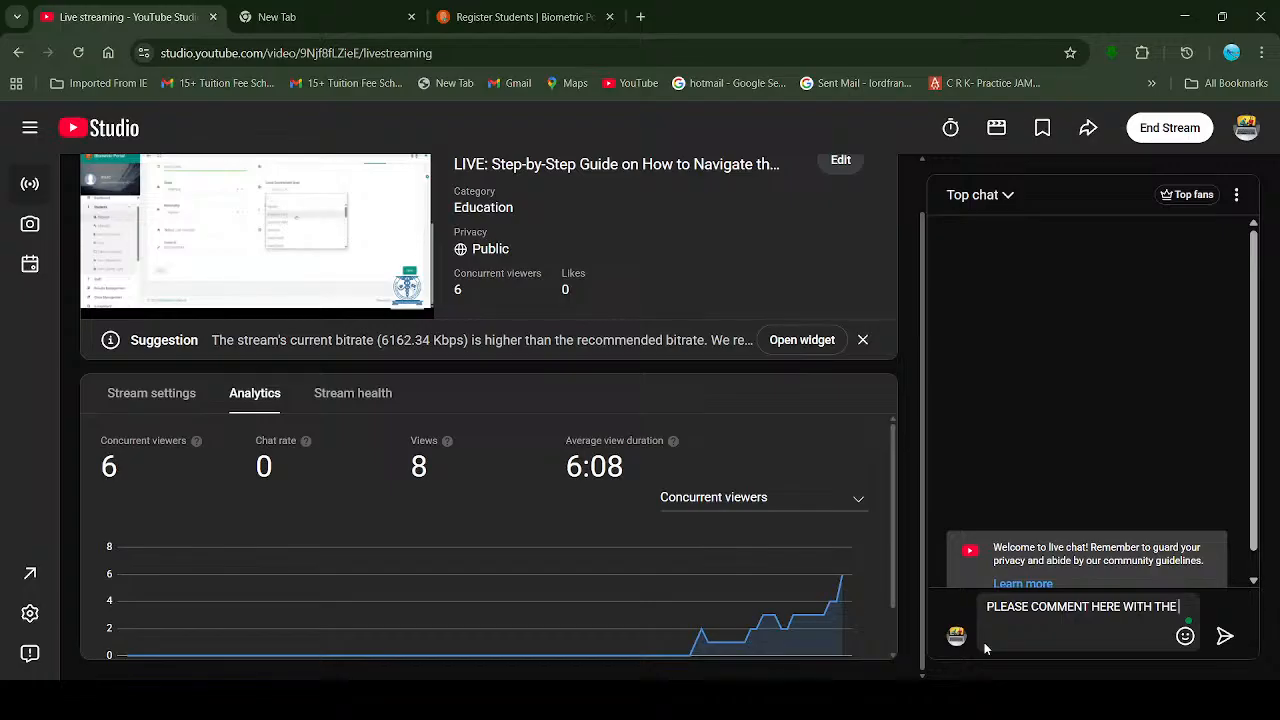
text( NA)
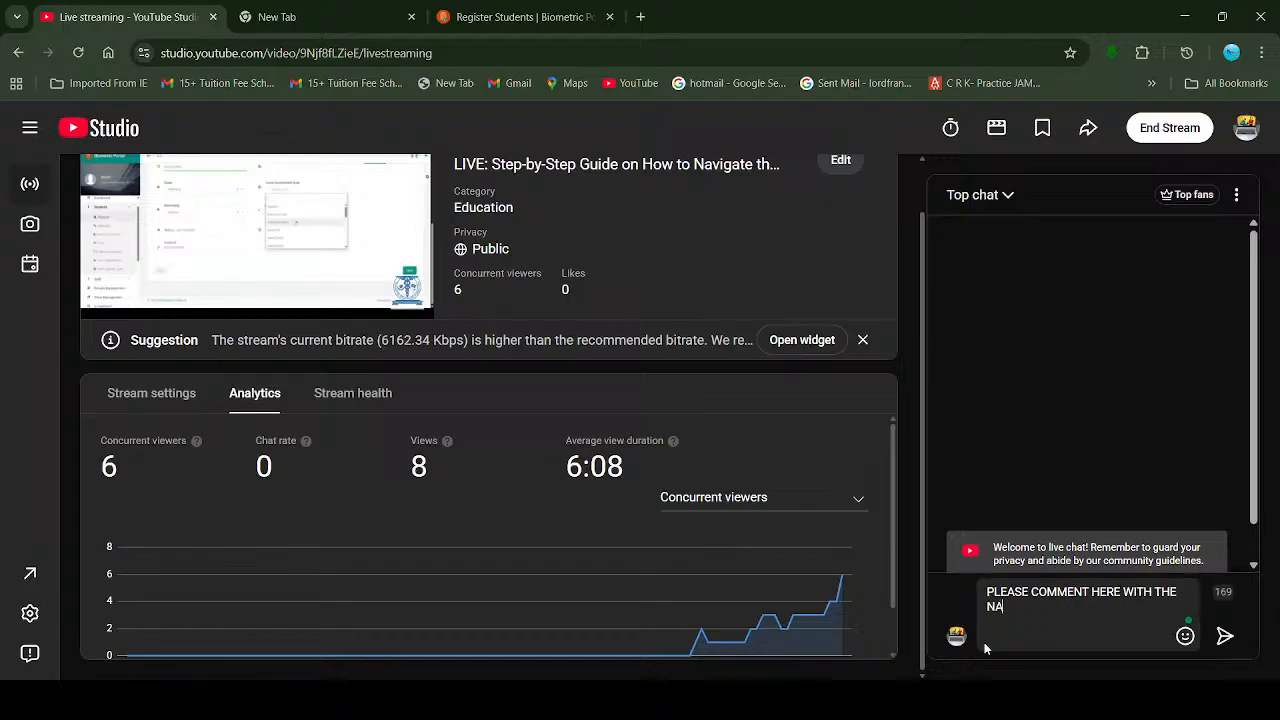
text(ME OF YO)
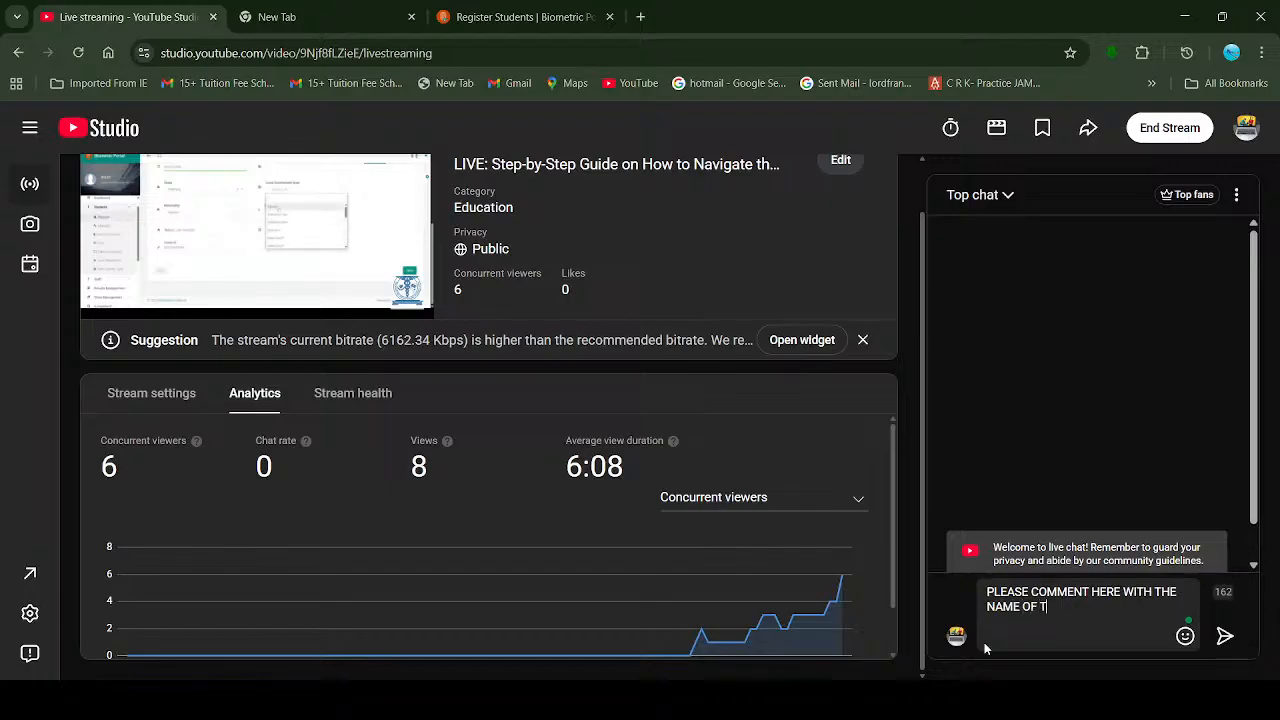
text(UR )
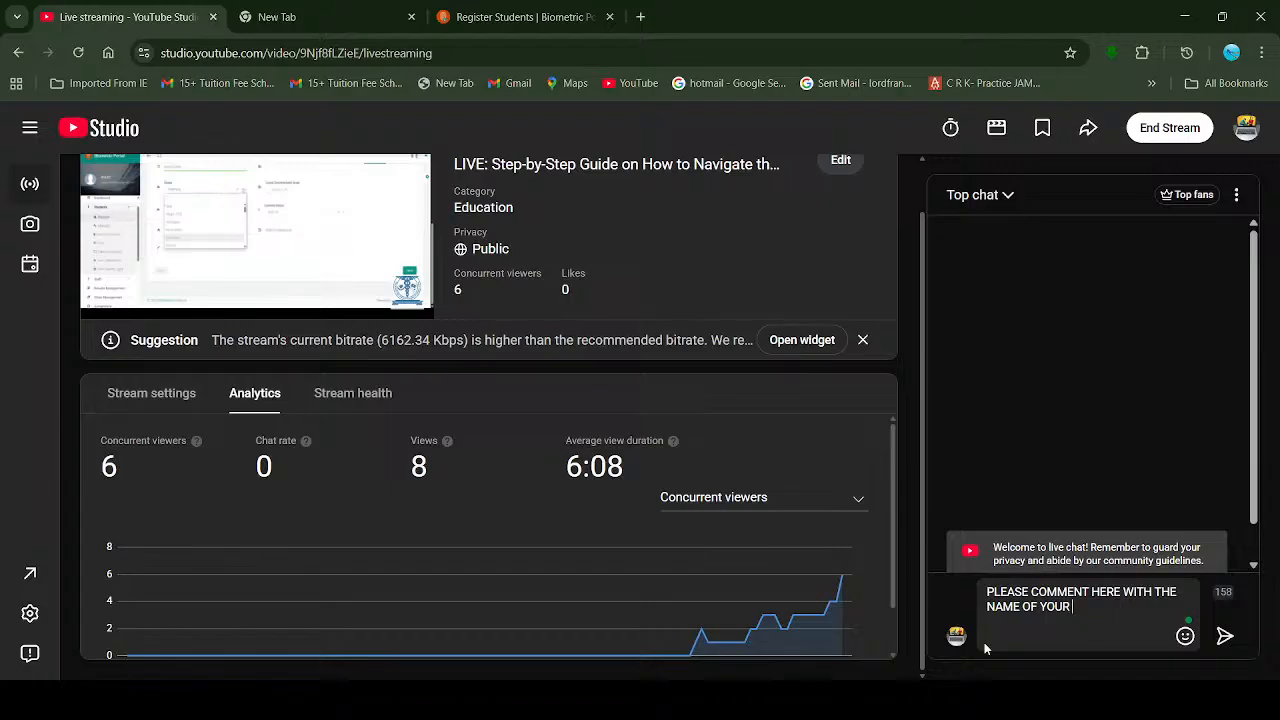
text(SCHOOL)
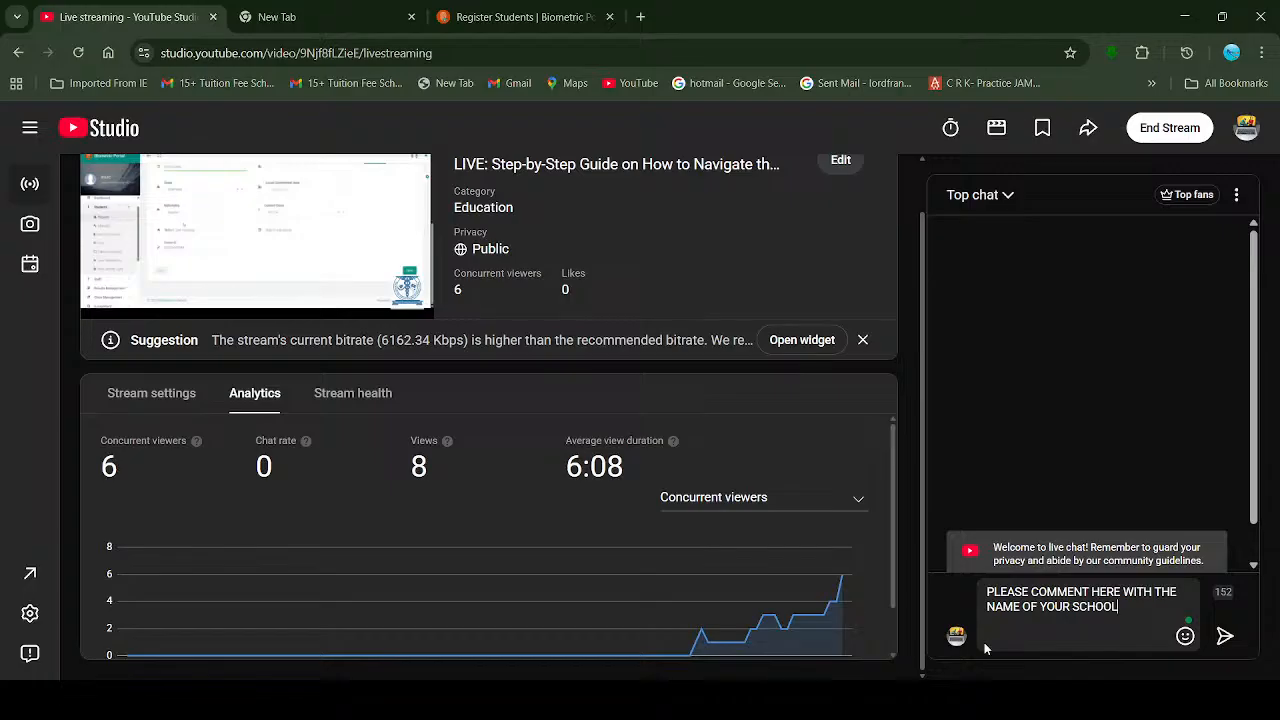
key(Return)
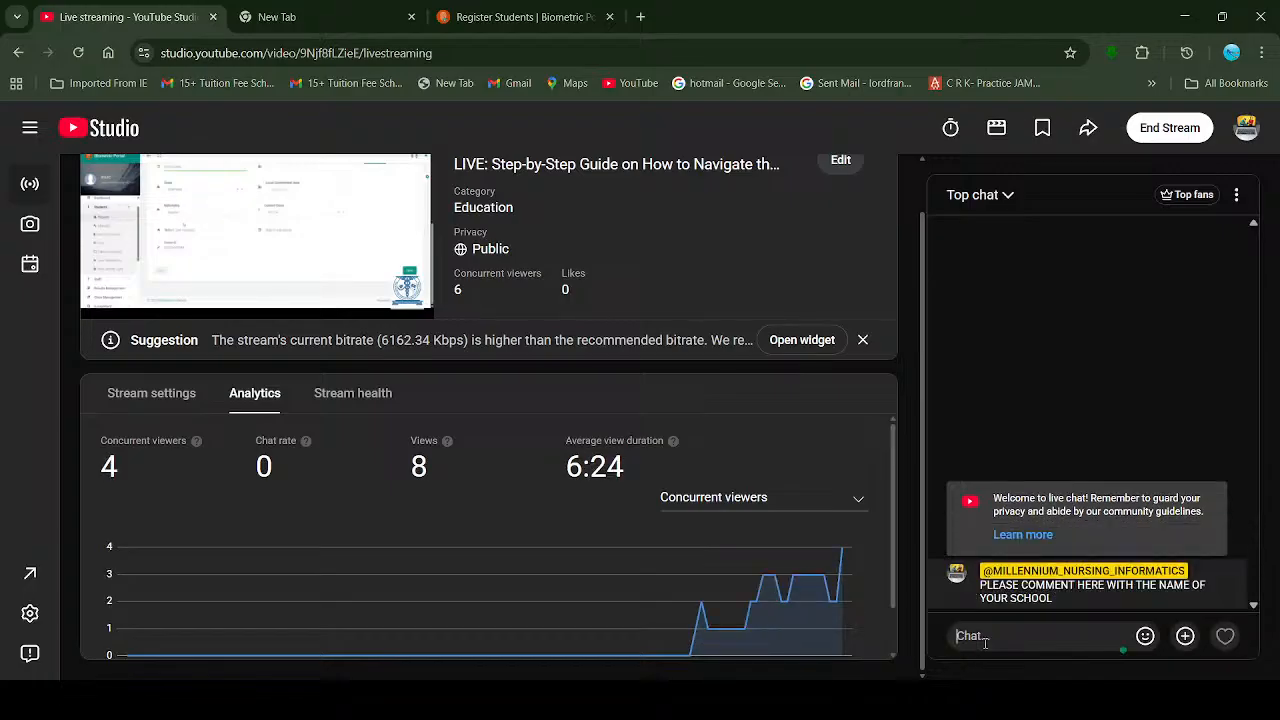
Step: Switch back to the Register Students tab and scroll up to its Other Info step
click(520, 17)
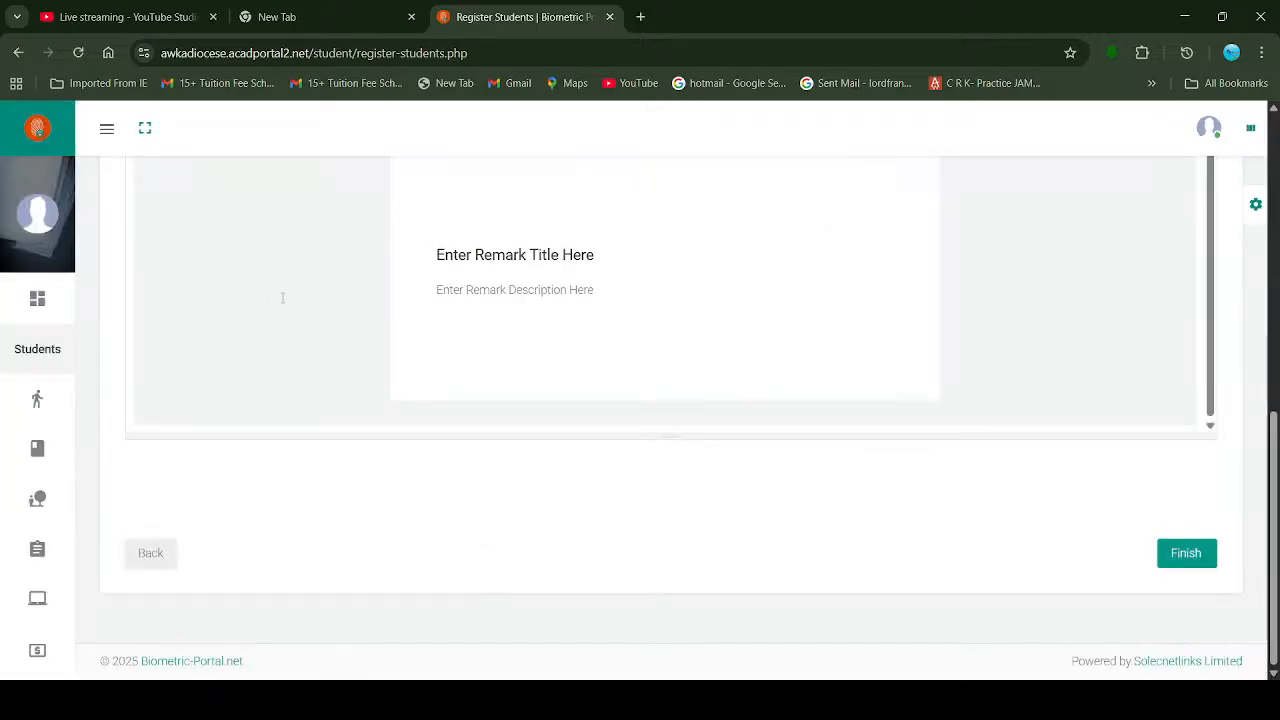
scroll(436, 270, up, 10)
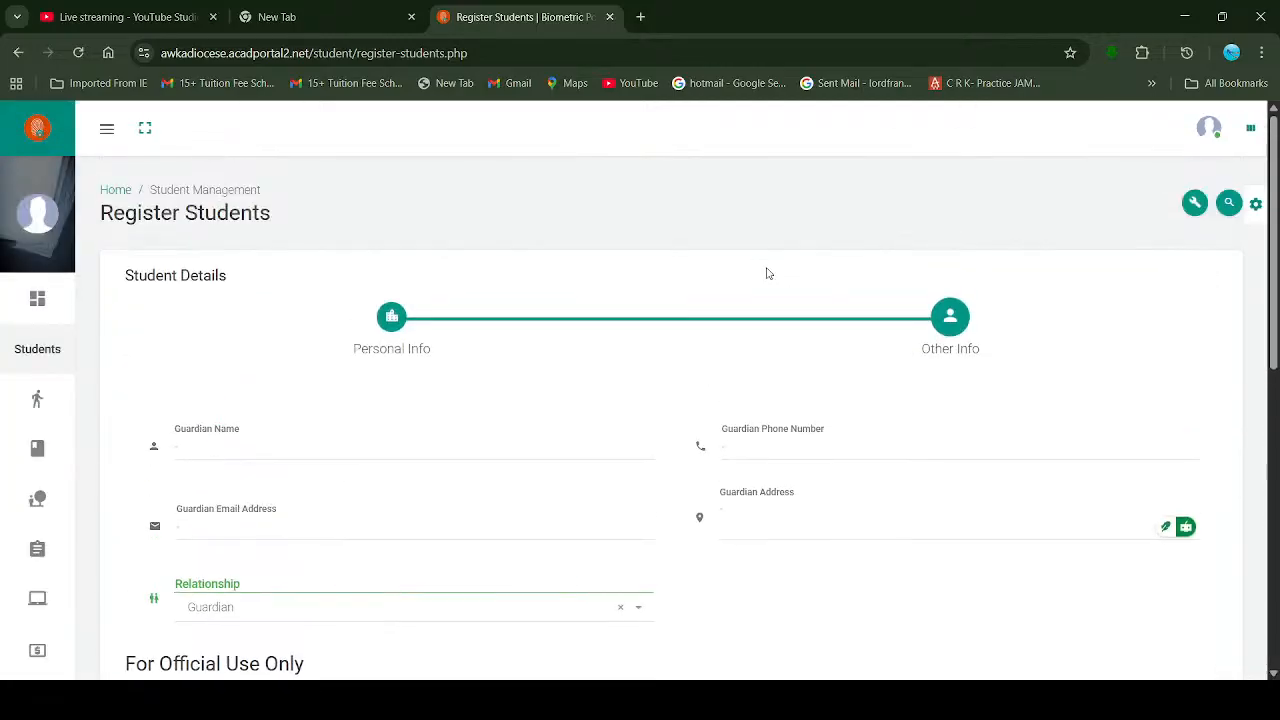
mouse_move(45, 333)
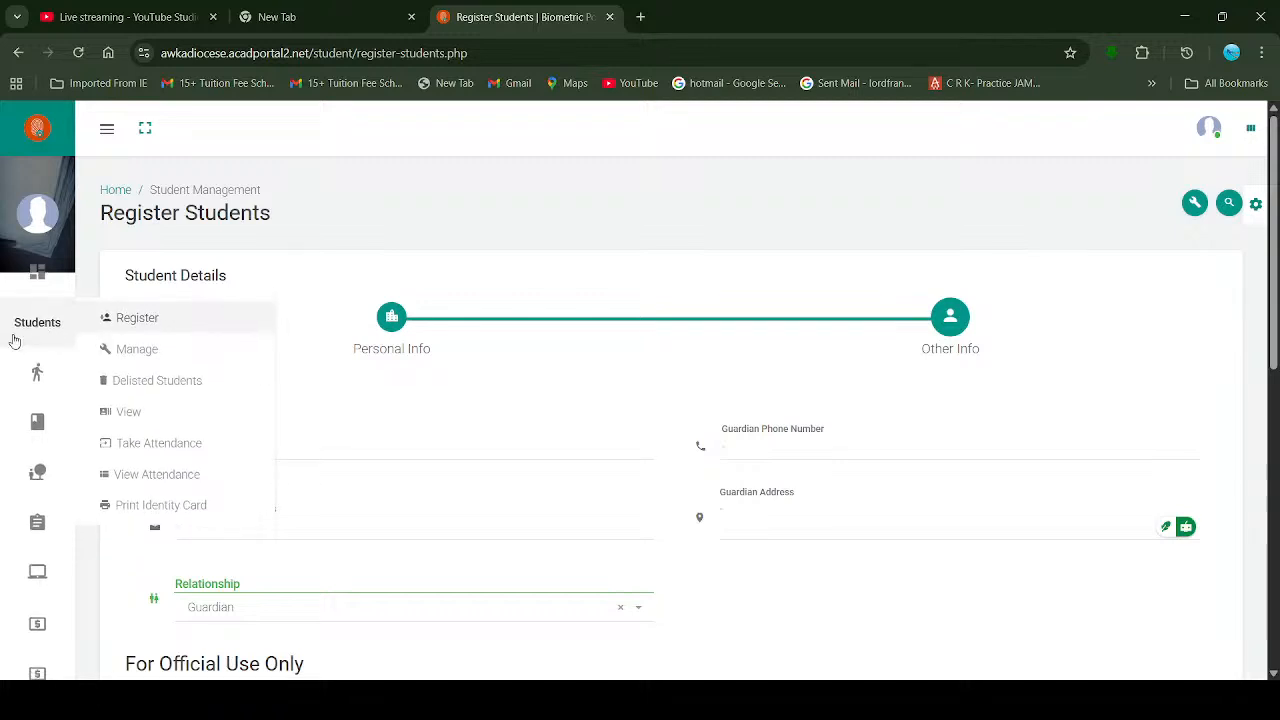
scroll(44, 332, up, 1)
click(47, 328)
mouse_move(44, 336)
scroll(44, 337, up, 1)
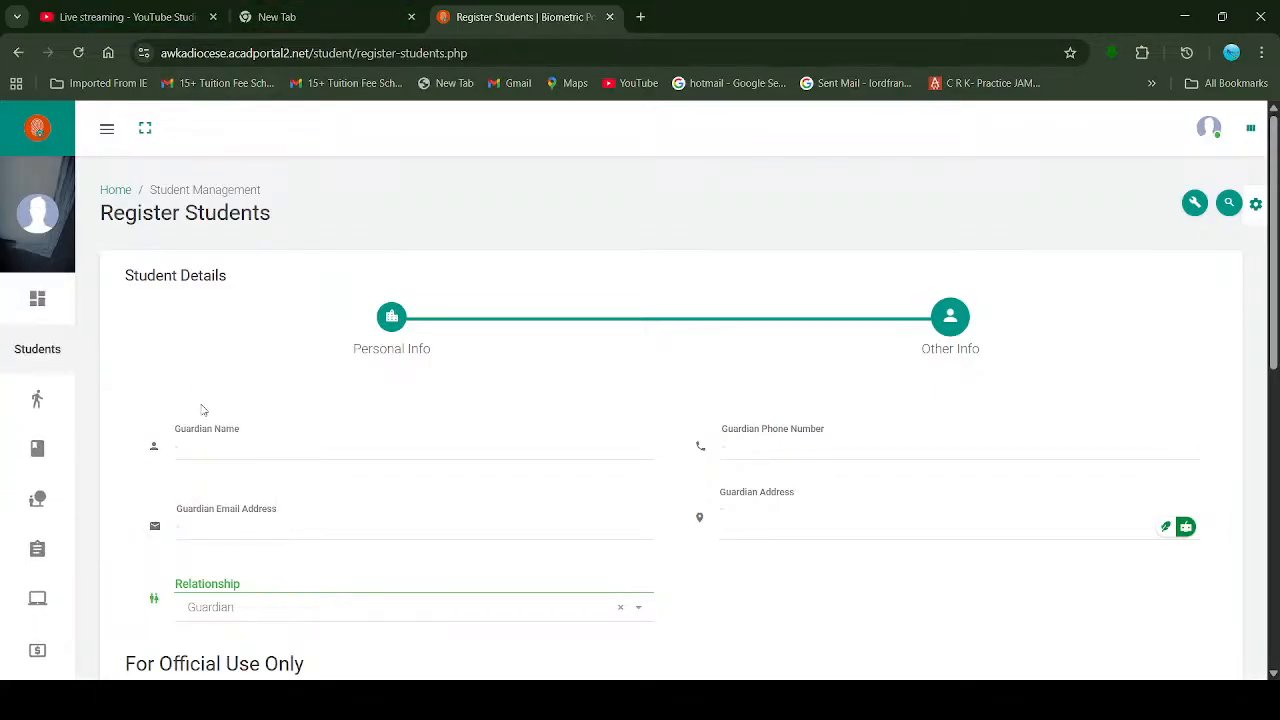
Step: Open Students > Manage and select the Search Student Directory box
mouse_move(30, 360)
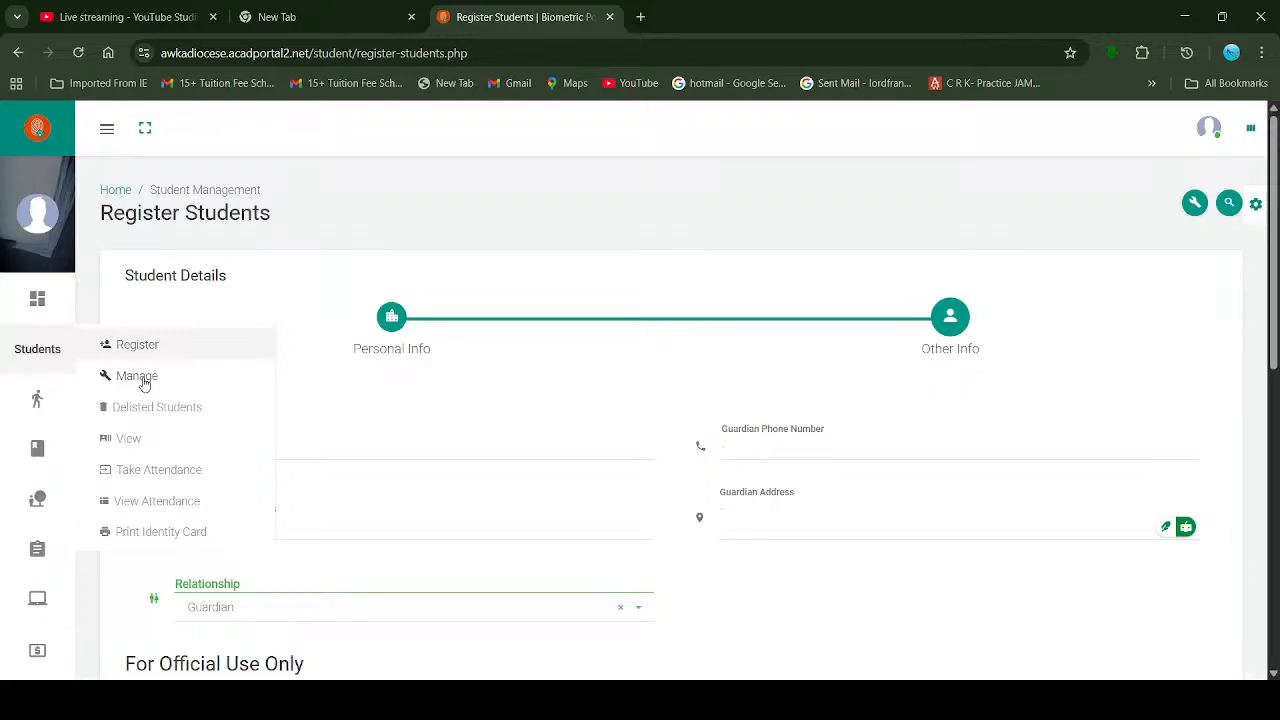
click(144, 383)
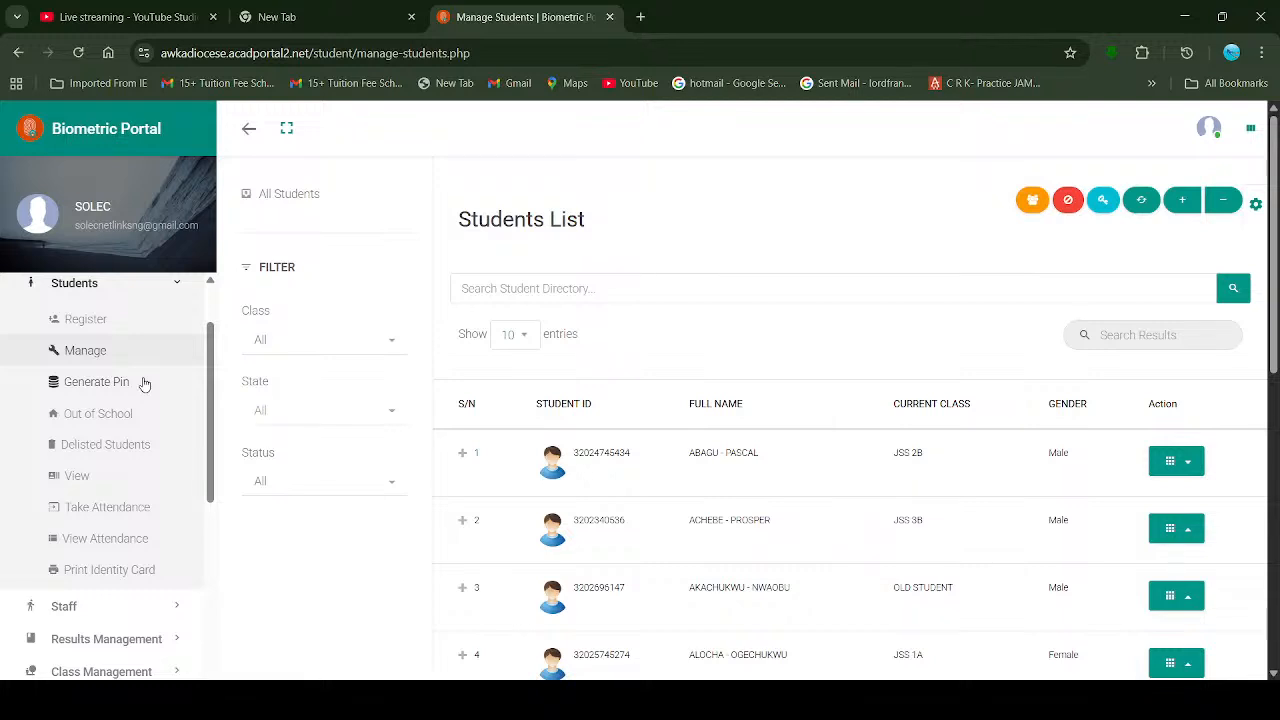
click(735, 282)
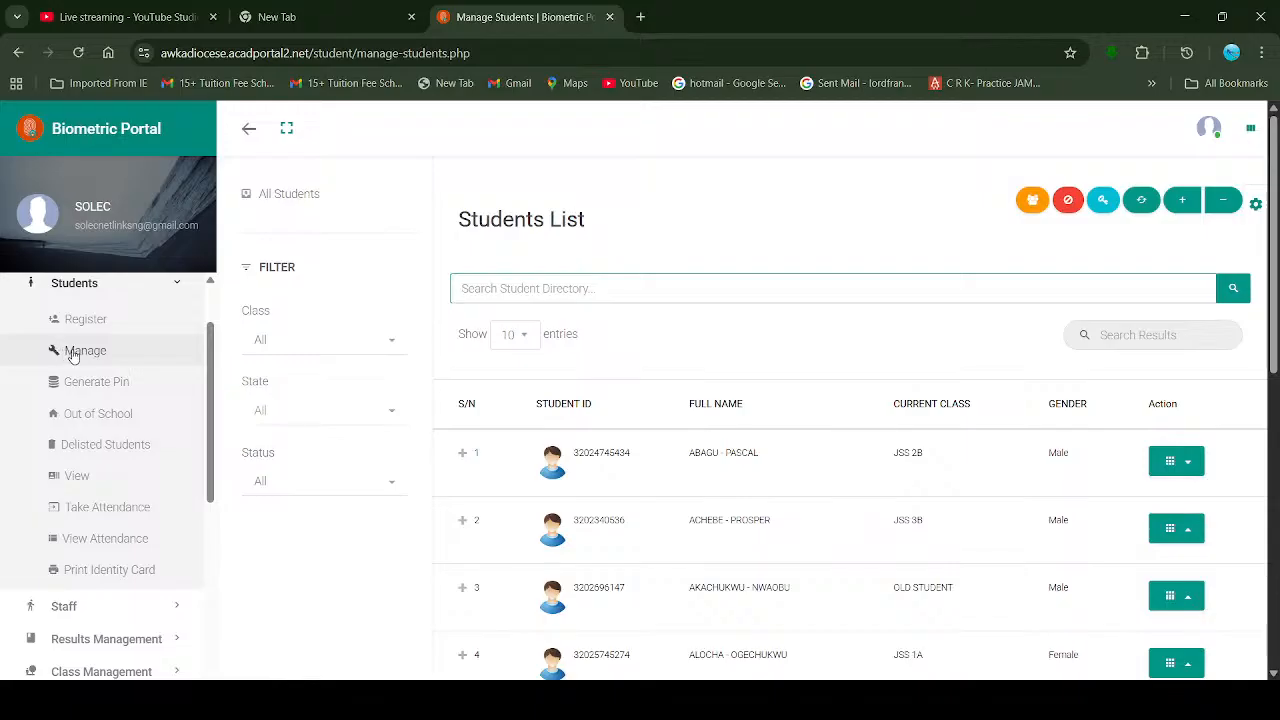
Step: Open the Out of School list under Students, which shows an empty table
click(119, 415)
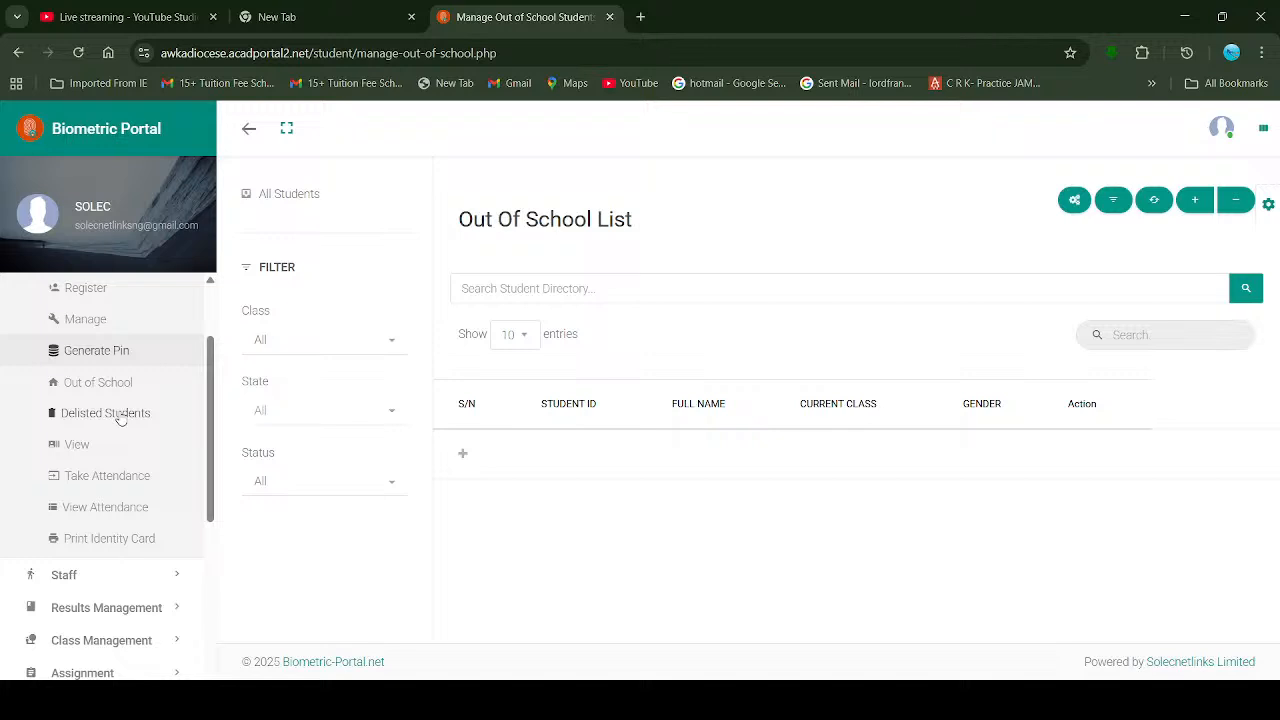
Step: View the Delisted Students and View Students lists, then go to Print Identity Card
click(117, 416)
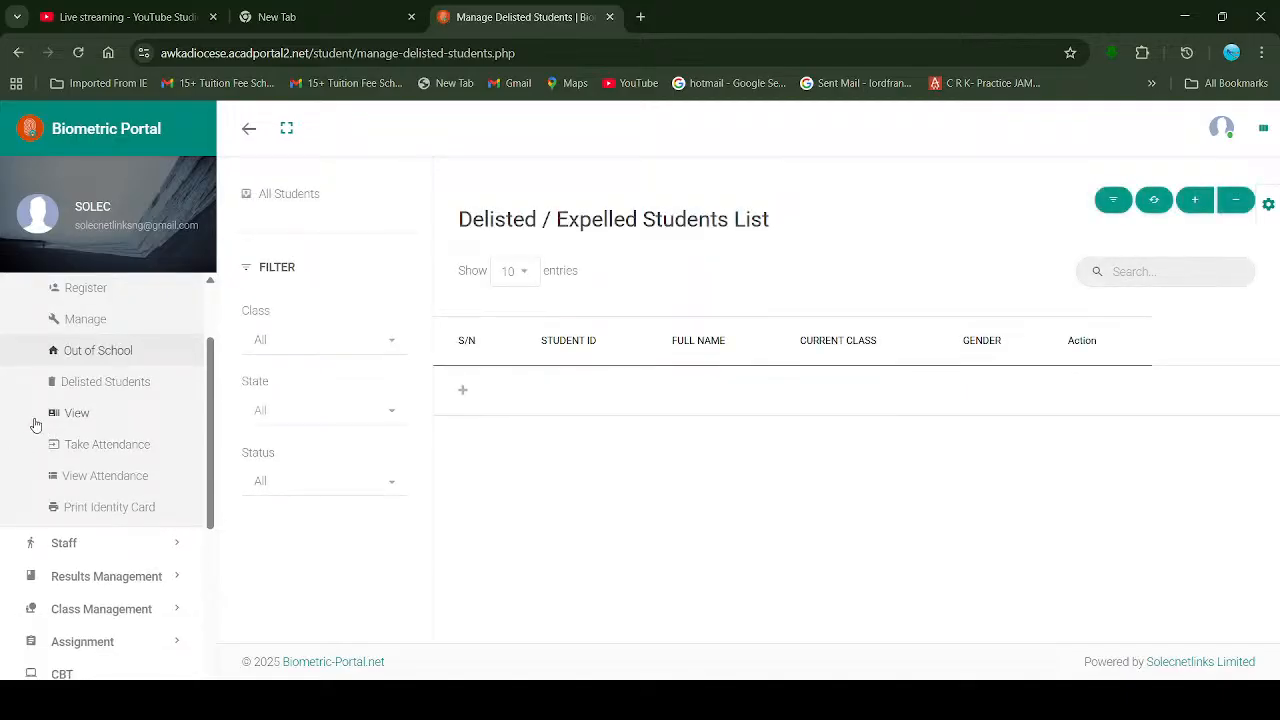
click(66, 420)
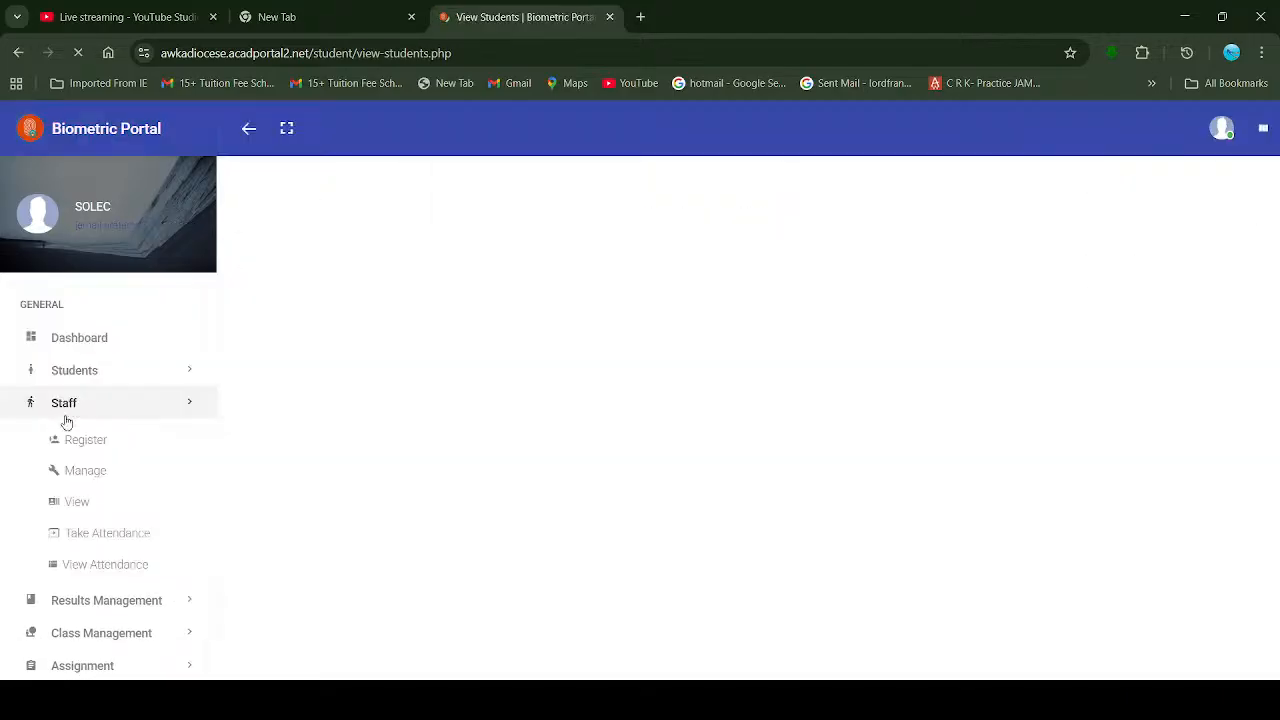
scroll(97, 373, down, 2)
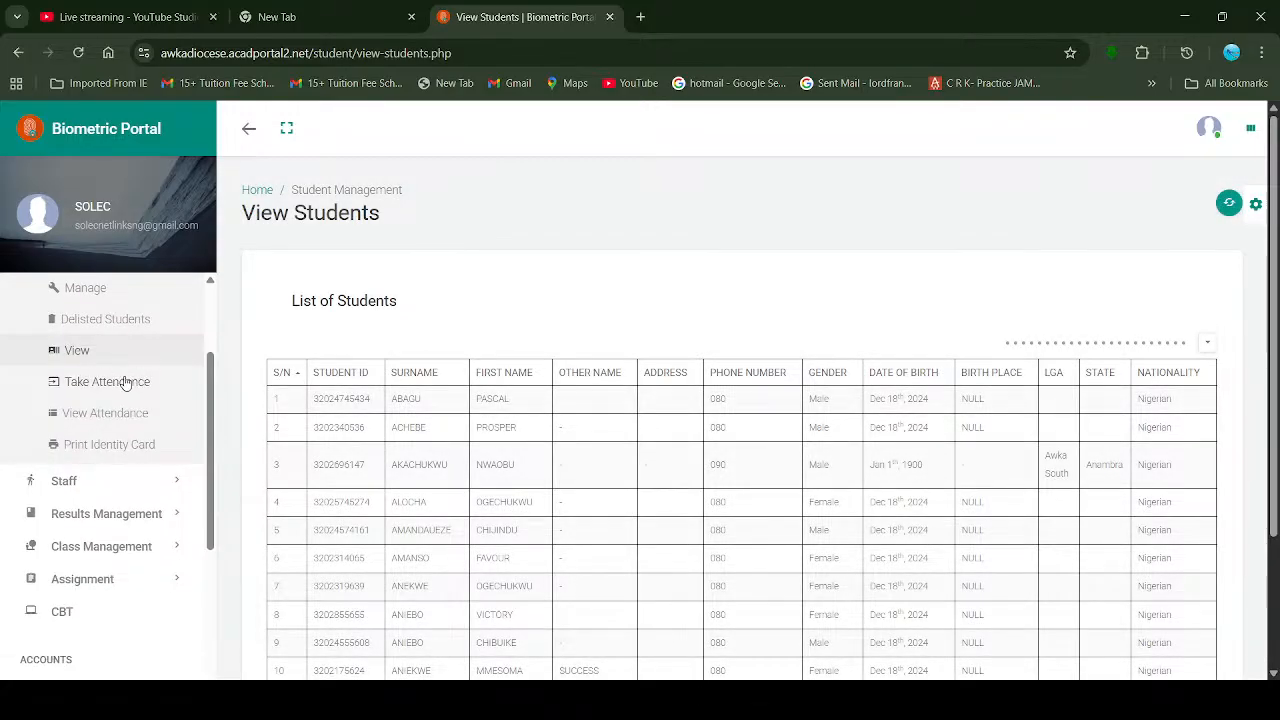
click(110, 444)
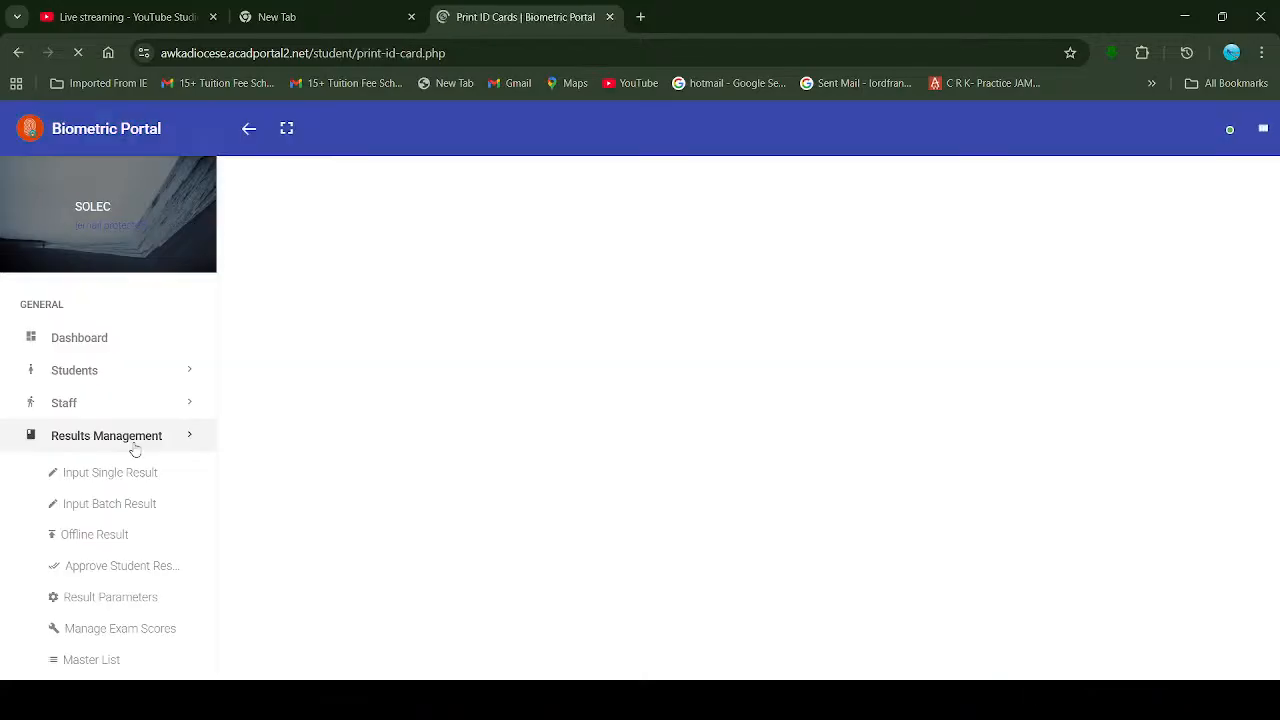
Step: Display the JSS 1A records and scroll down to the student ID table
scroll(135, 450, down, 2)
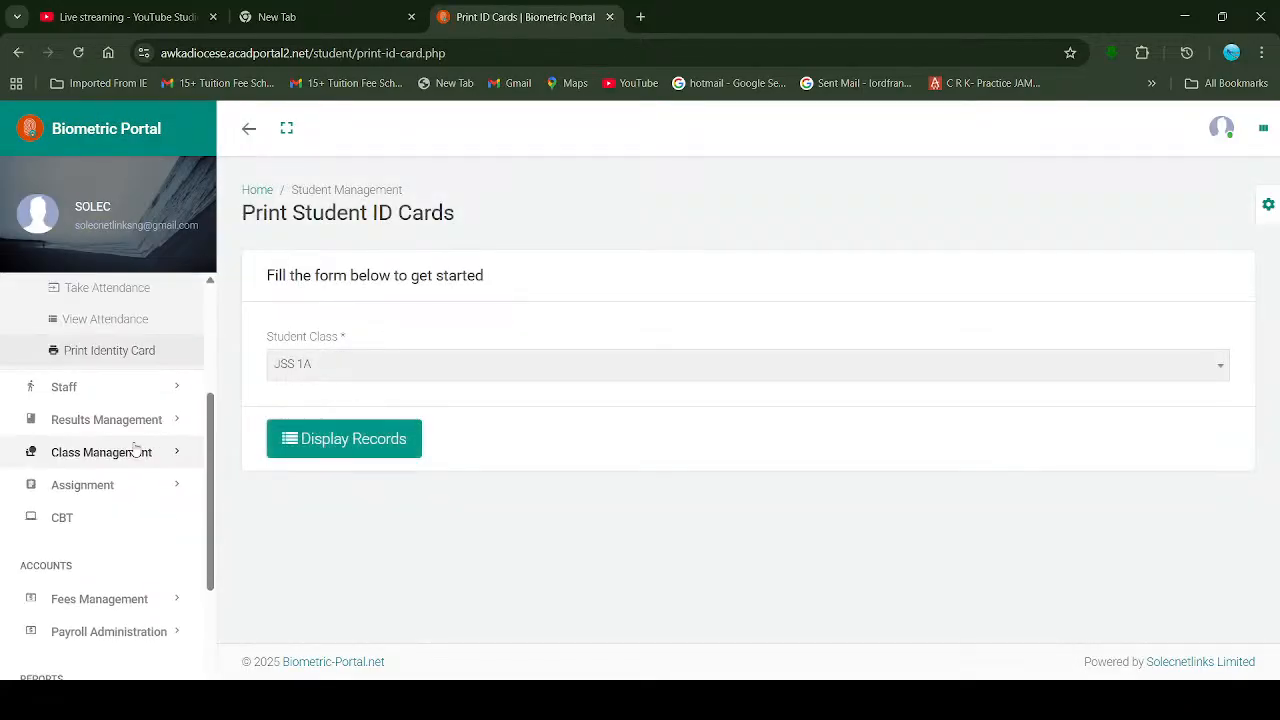
click(363, 437)
scroll(366, 440, down, 3)
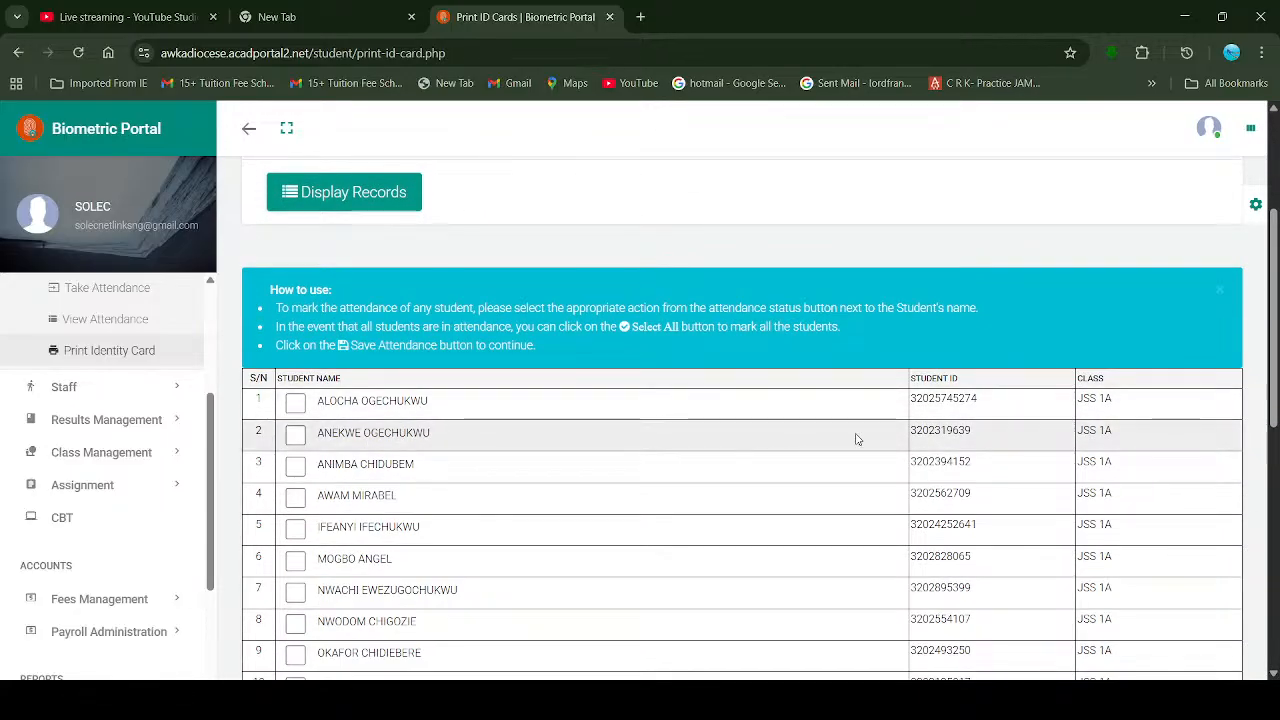
scroll(860, 435, down, 1)
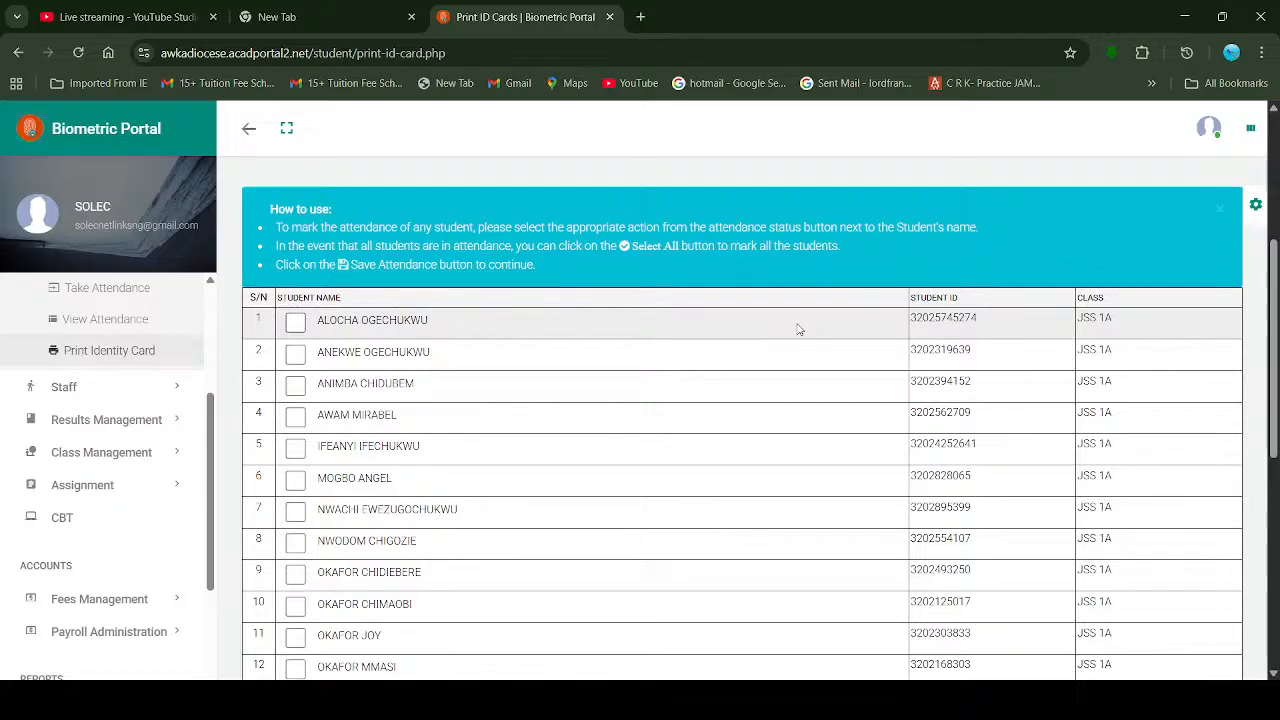
Step: Tick the first JSS 1A student and print their ID cards
click(294, 325)
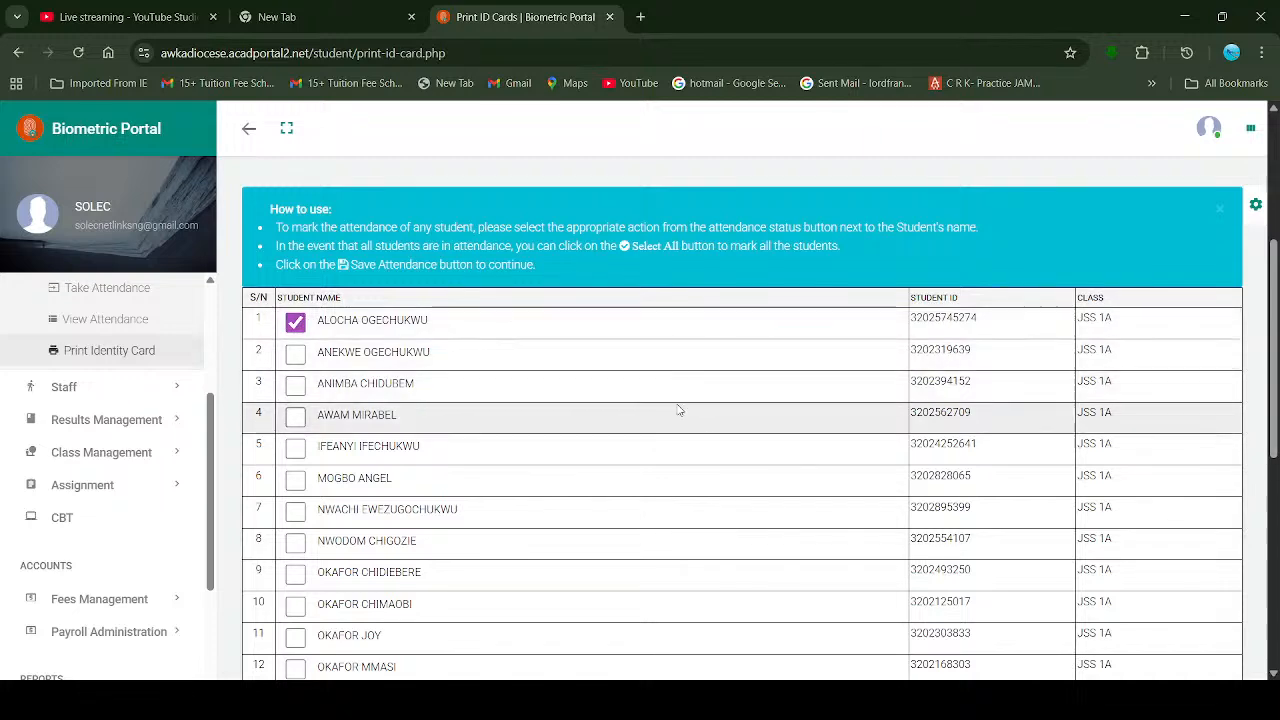
scroll(743, 368, down, 5)
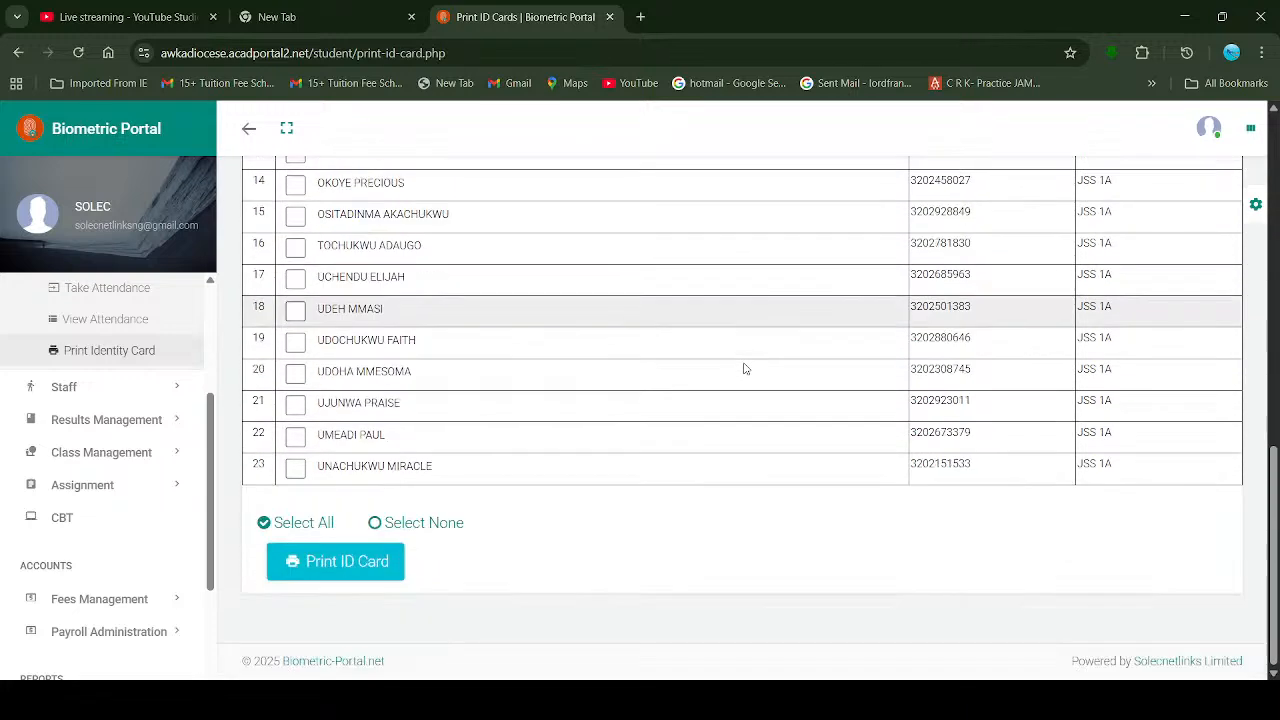
click(377, 570)
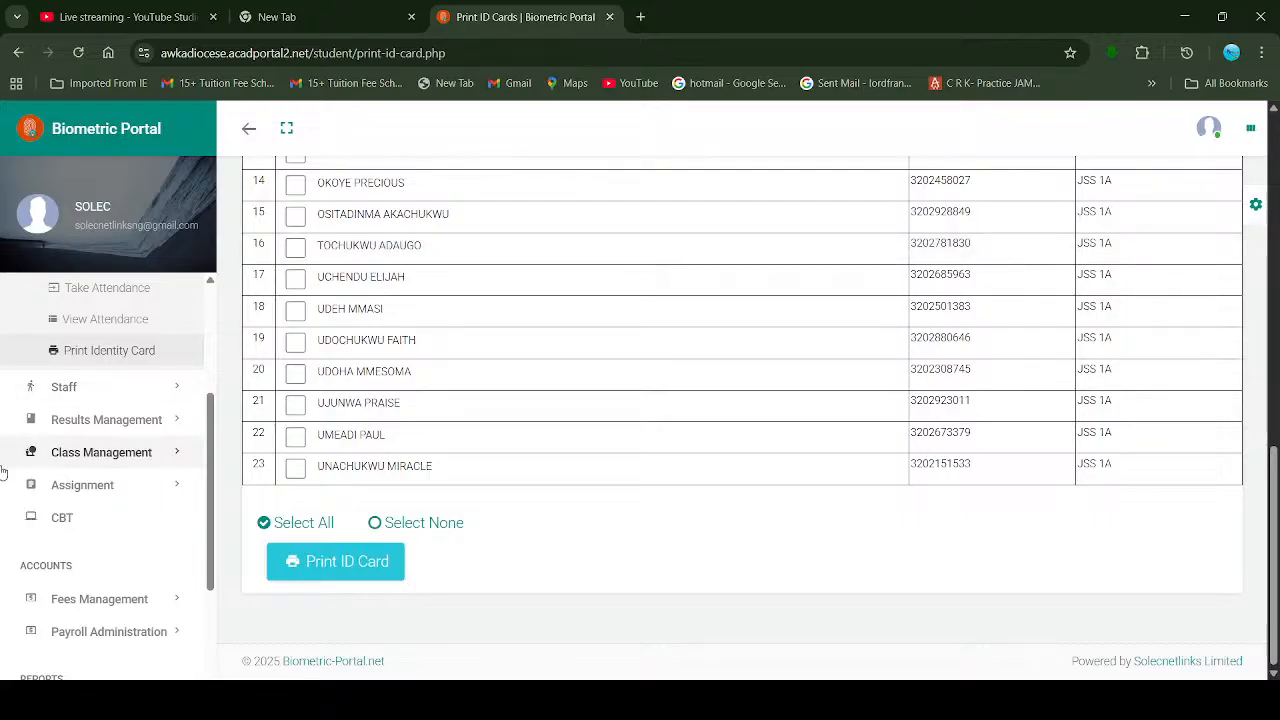
Step: Scroll the sidebar up and go to Students > Manage
scroll(70, 445, up, 3)
scroll(80, 443, up, 1)
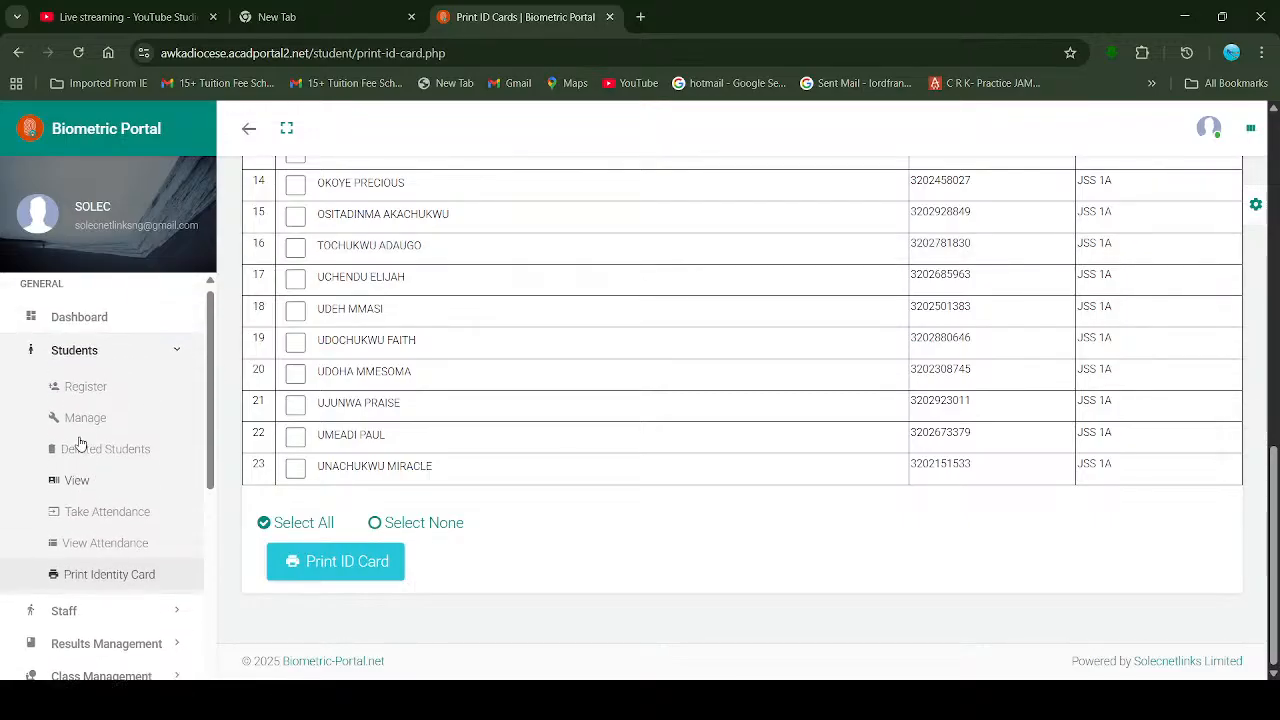
click(81, 440)
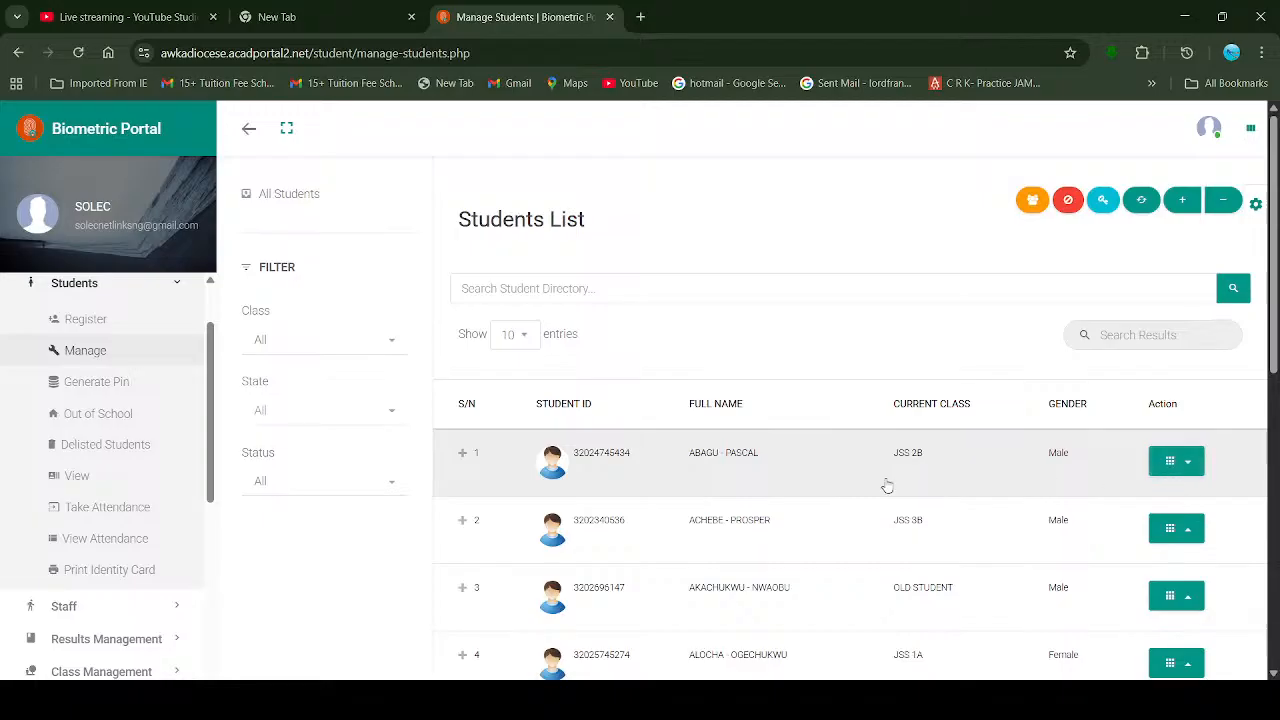
Step: Open row 1's Action menu (delete, out of school, edit, view, print, delist, suspend) and zoom in
click(1170, 463)
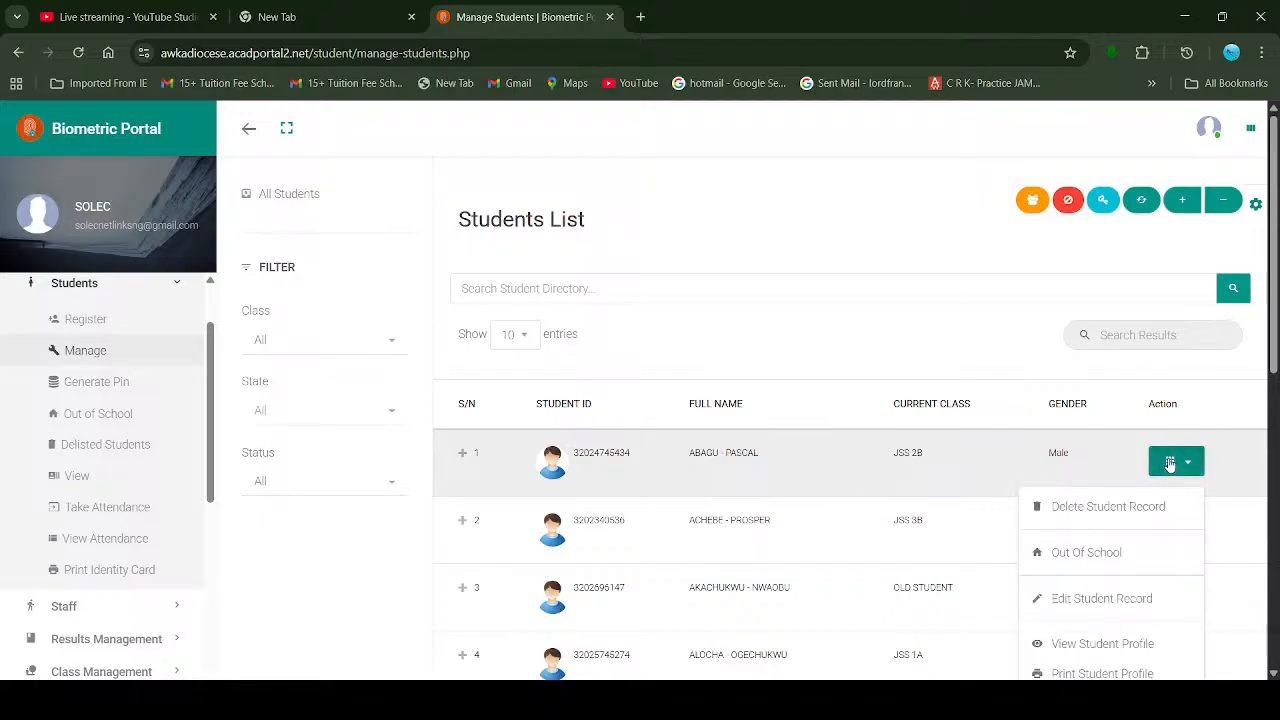
scroll(969, 431, down, 1)
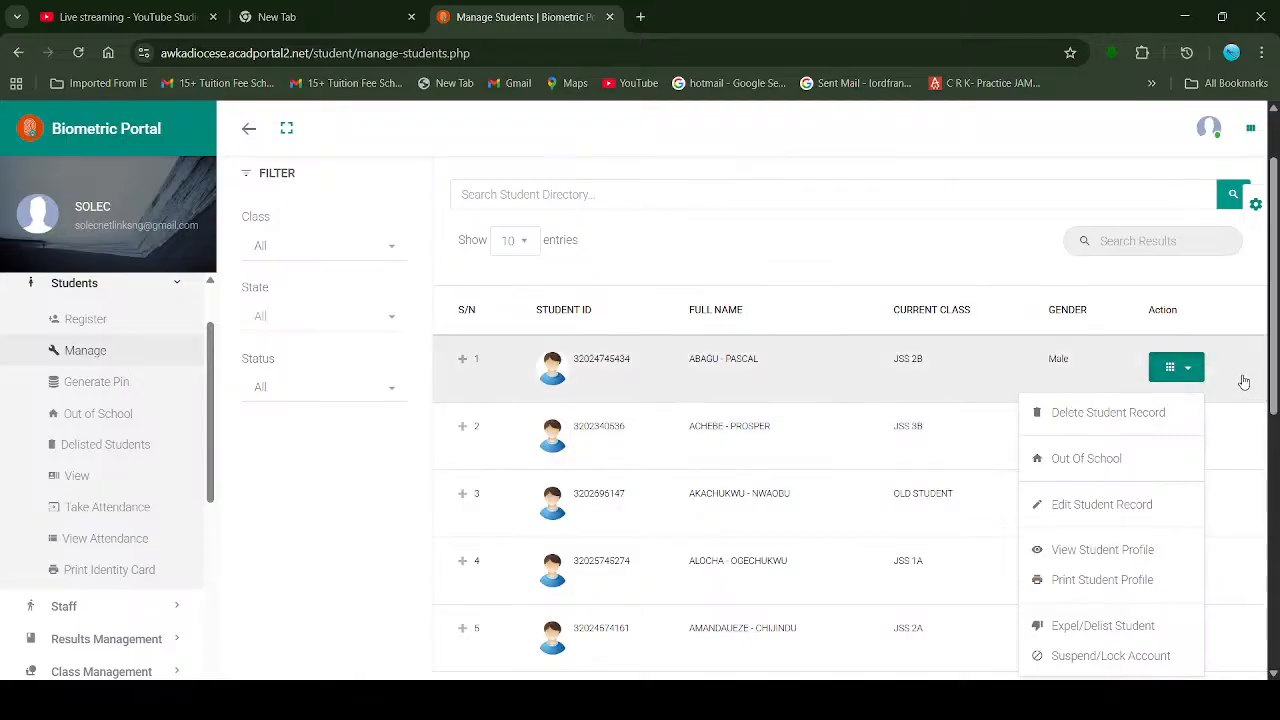
click(1187, 370)
click(1187, 370)
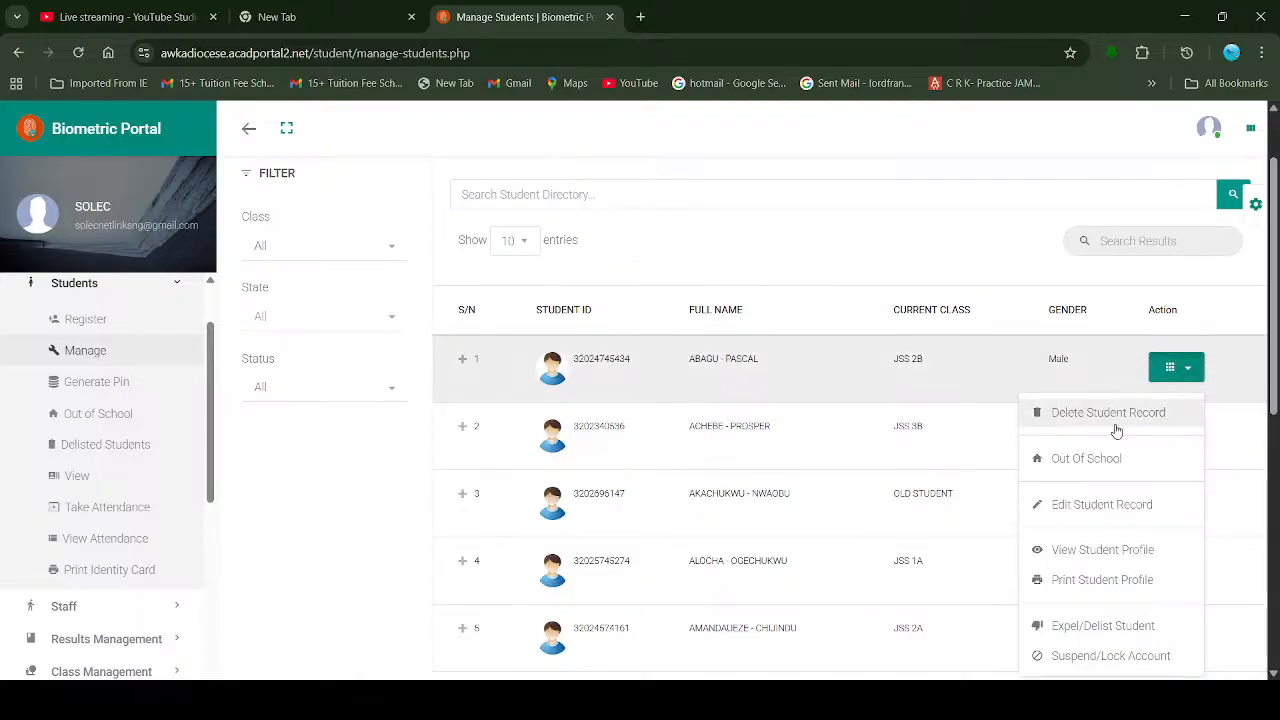
scroll(1116, 410, down, 1)
scroll(1116, 431, down, 1)
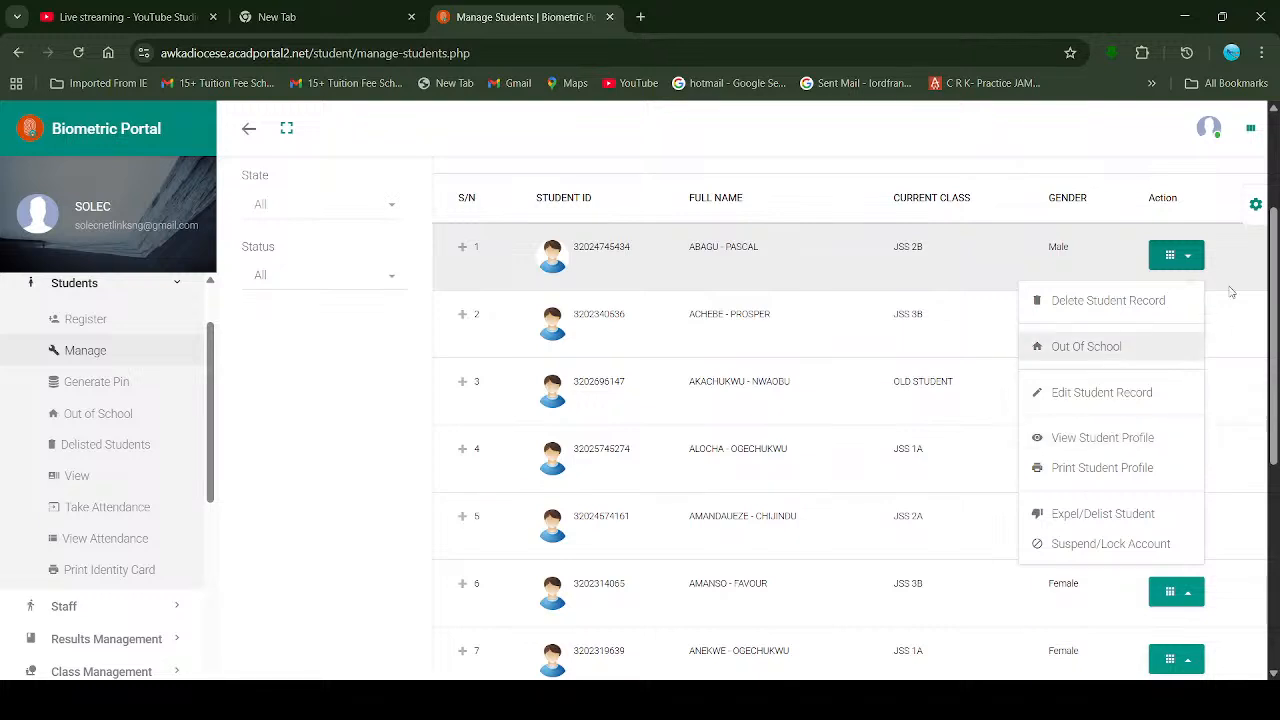
click(1196, 260)
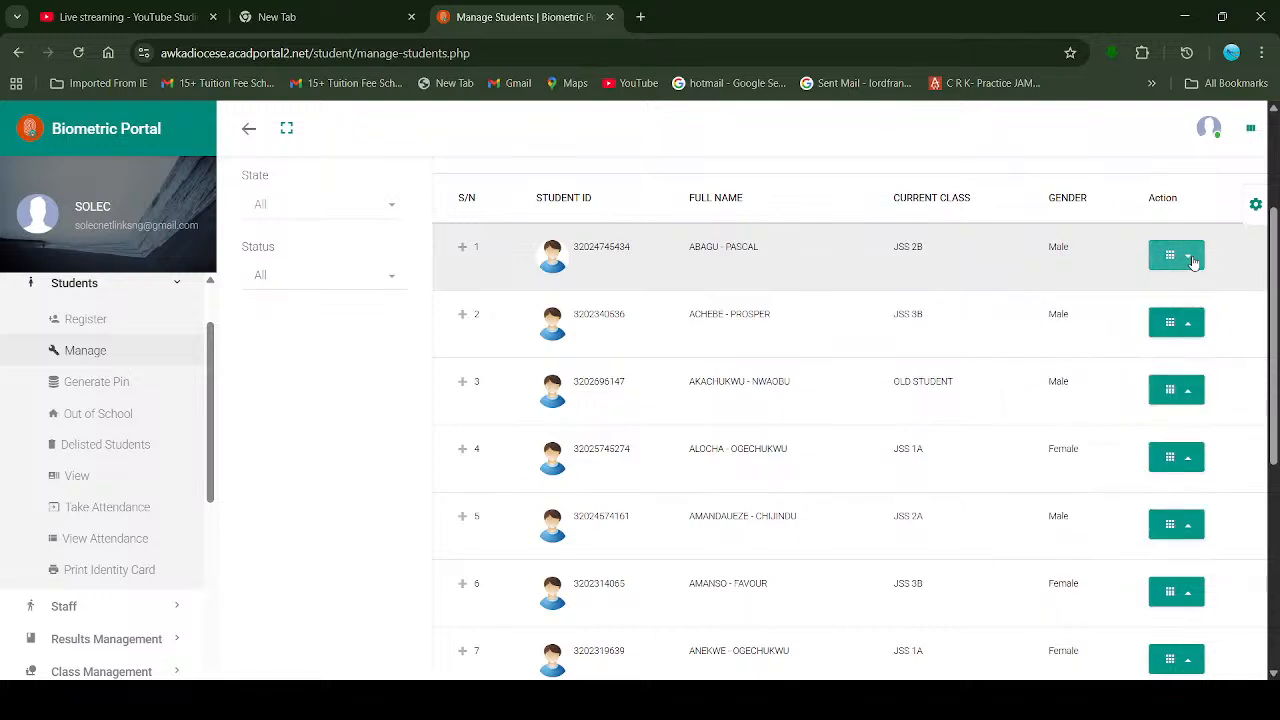
click(1193, 260)
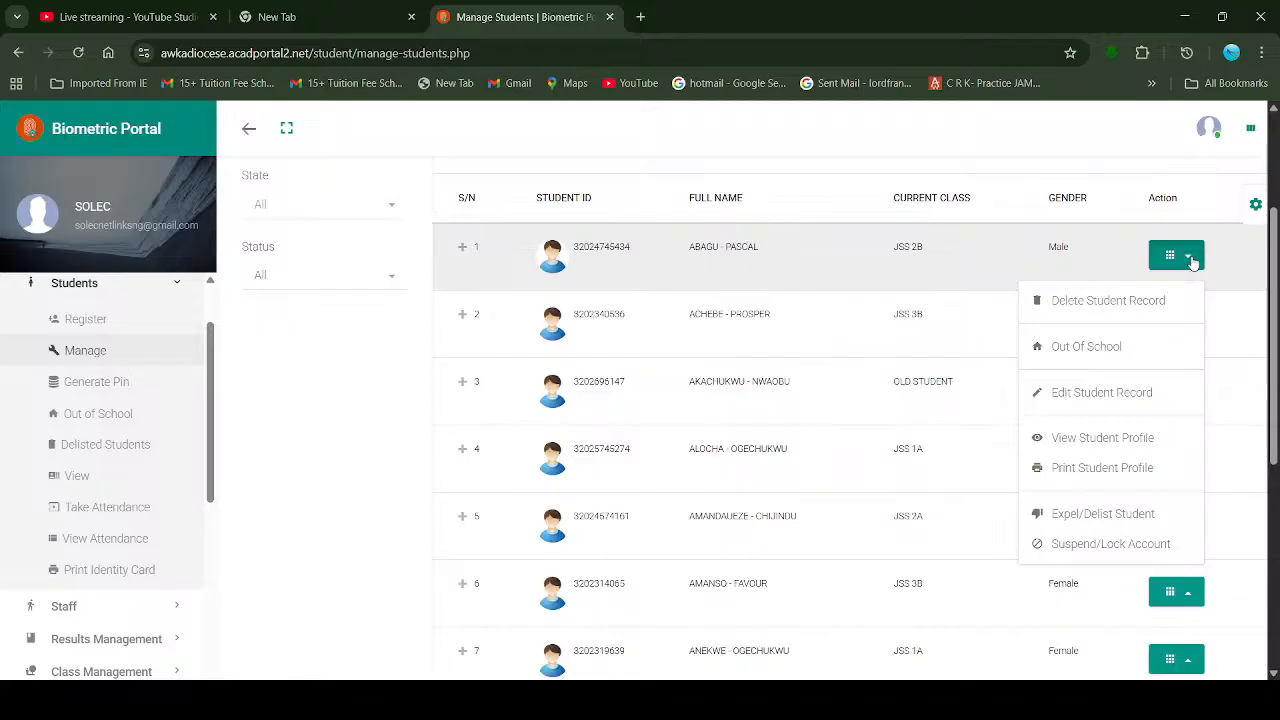
key(ctrl+plus)
key(ctrl+plus)
key(ctrl+plus)
key(ctrl+plus)
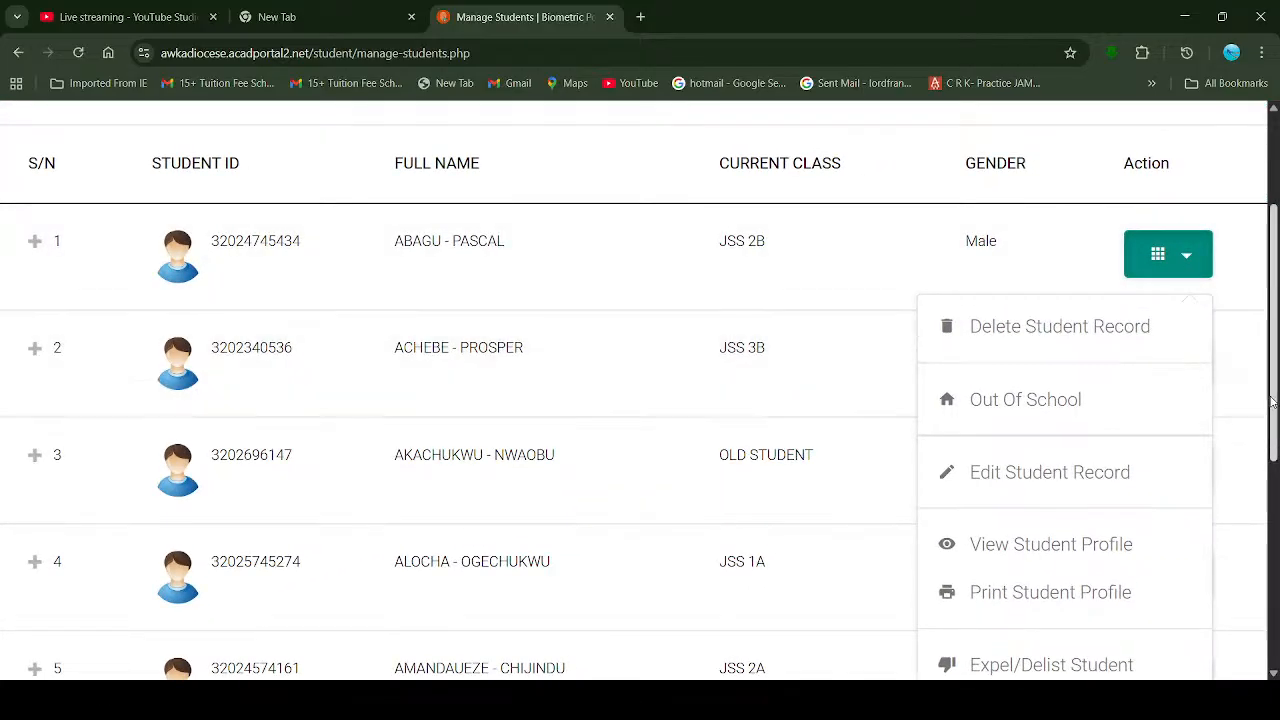
mouse_move(1272, 404)
mouse_down()
mouse_move(1272, 444)
mouse_move(1271, 426)
mouse_up()
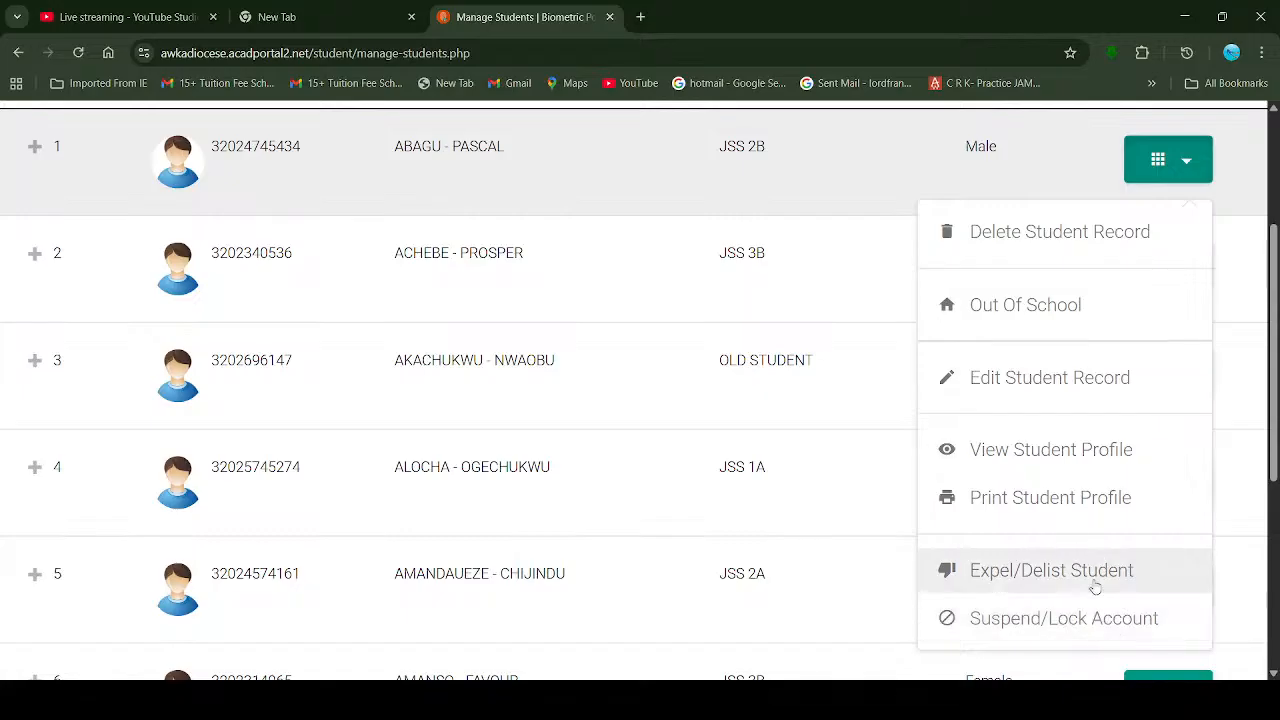
scroll(1094, 554, down, 2)
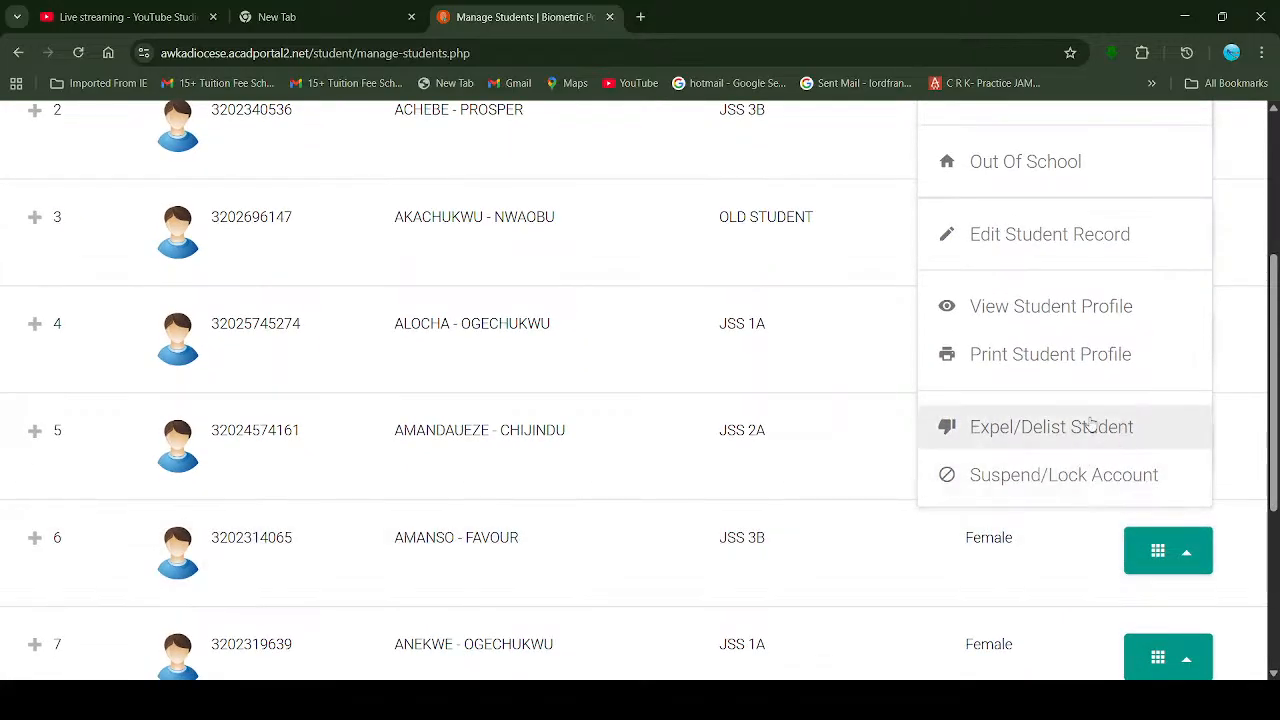
scroll(1079, 355, up, 1)
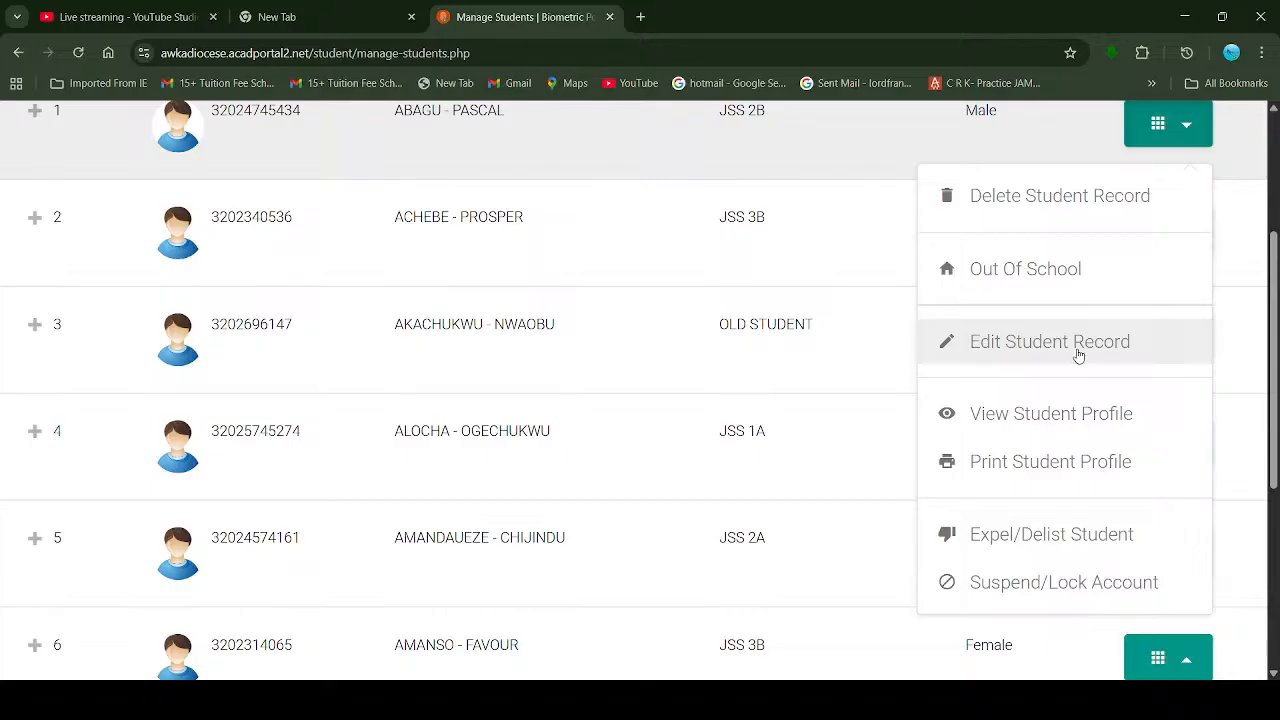
scroll(1040, 323, up, 2)
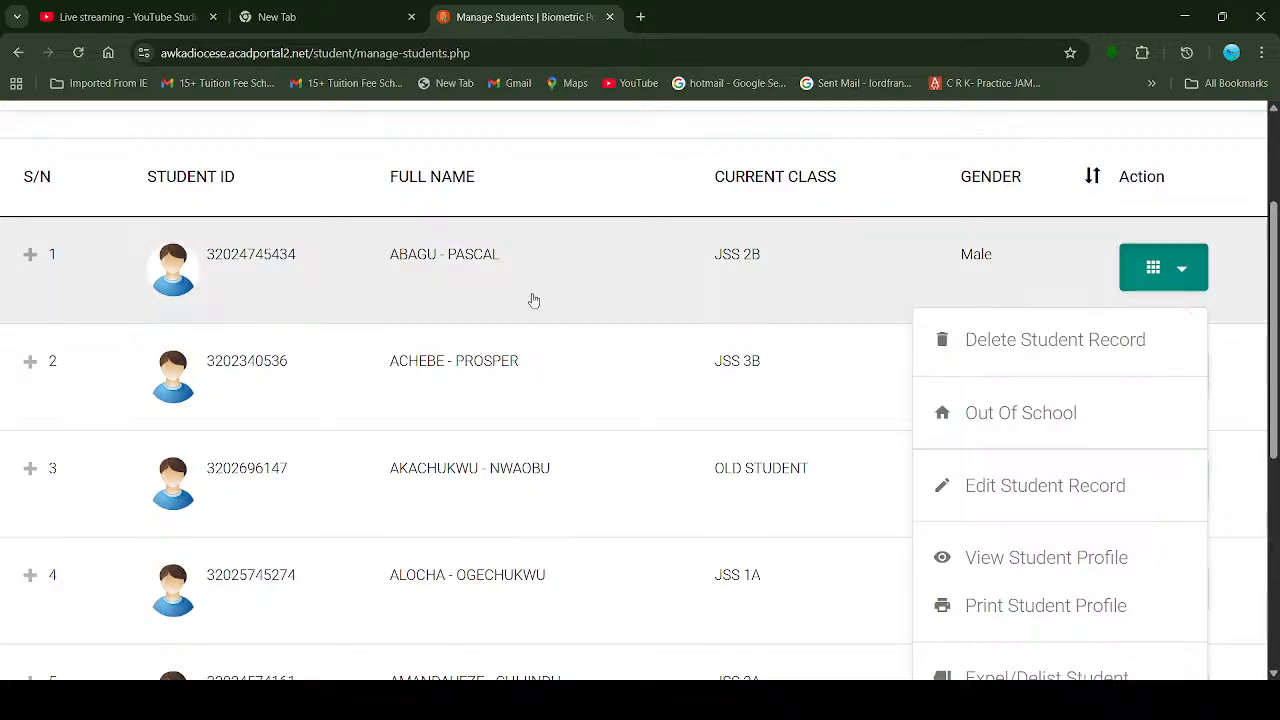
key(ctrl+minus)
key(ctrl+minus)
key(ctrl+minus)
scroll(568, 327, down, 1)
scroll(715, 450, down, 1)
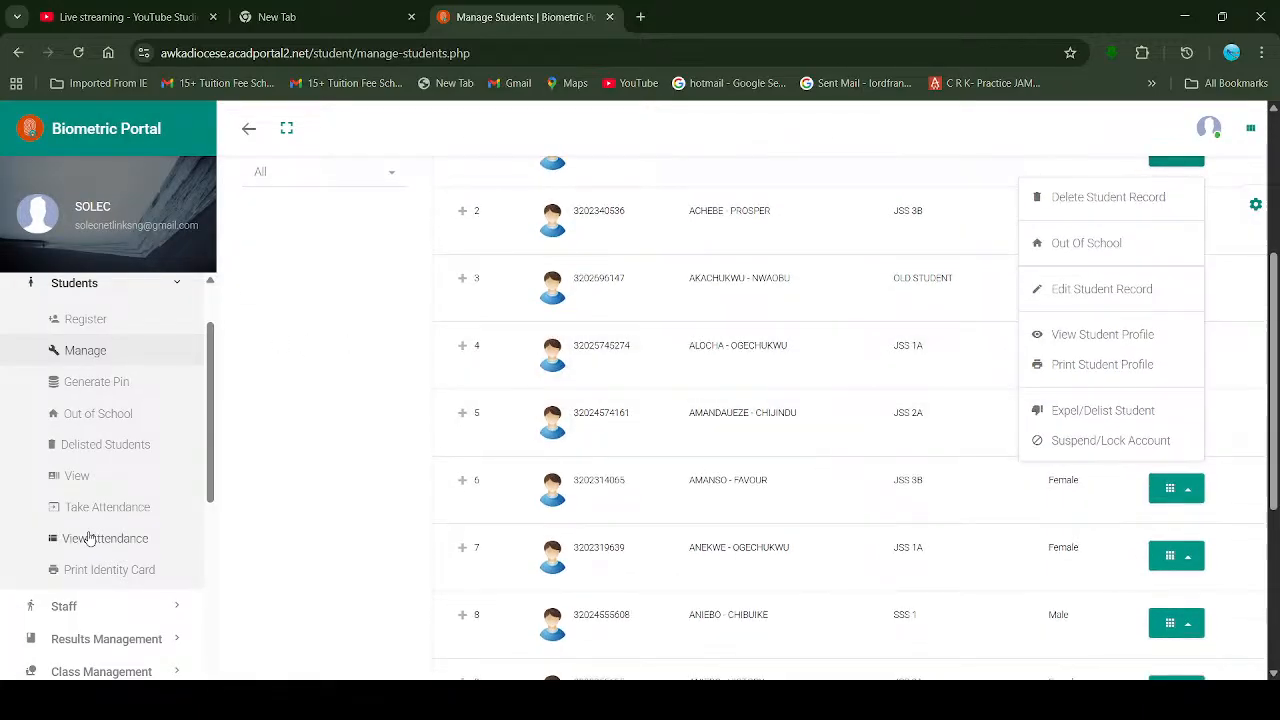
Step: Expand Results Management to list Input Single Result through Print Result Format
scroll(305, 530, down, 2)
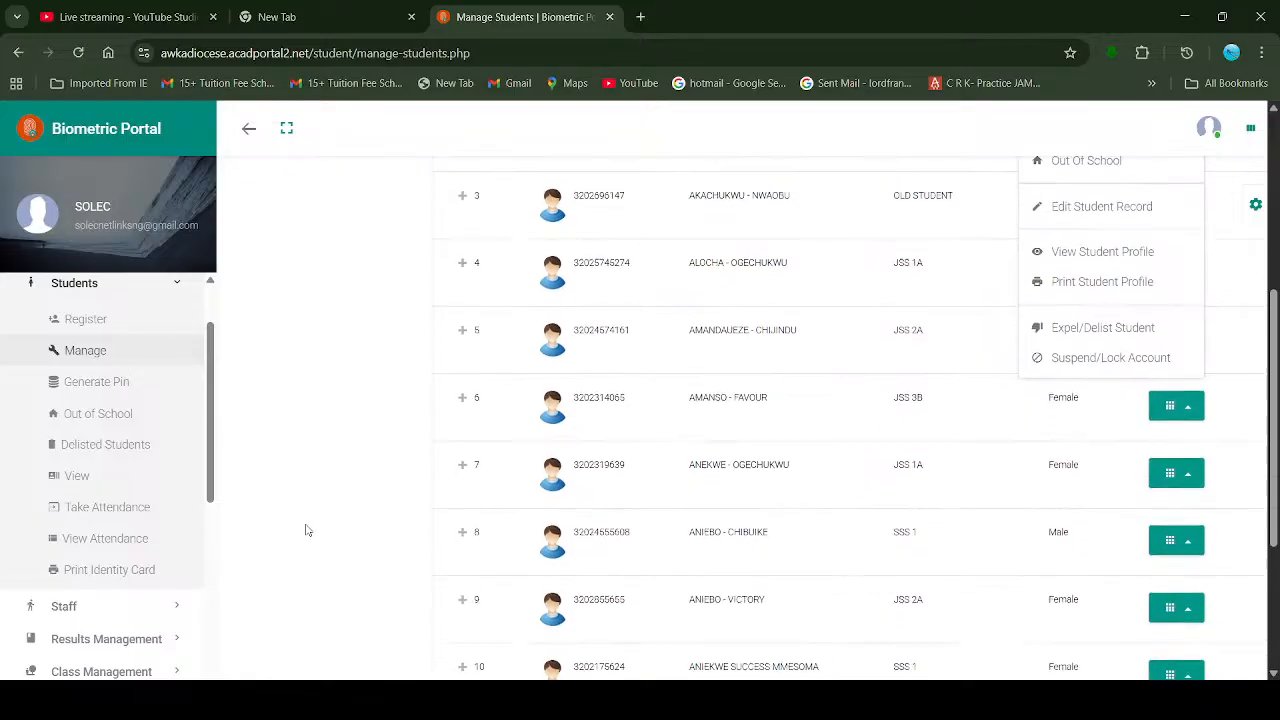
drag(212, 474, 210, 552)
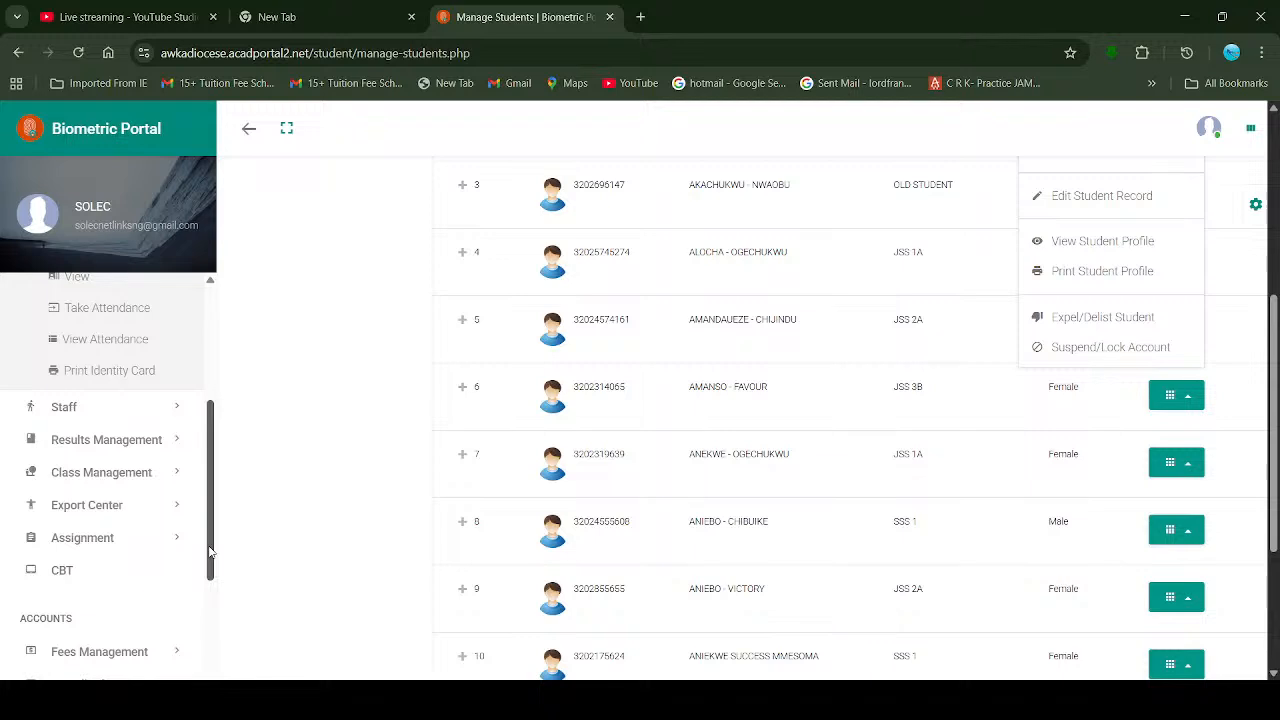
click(128, 441)
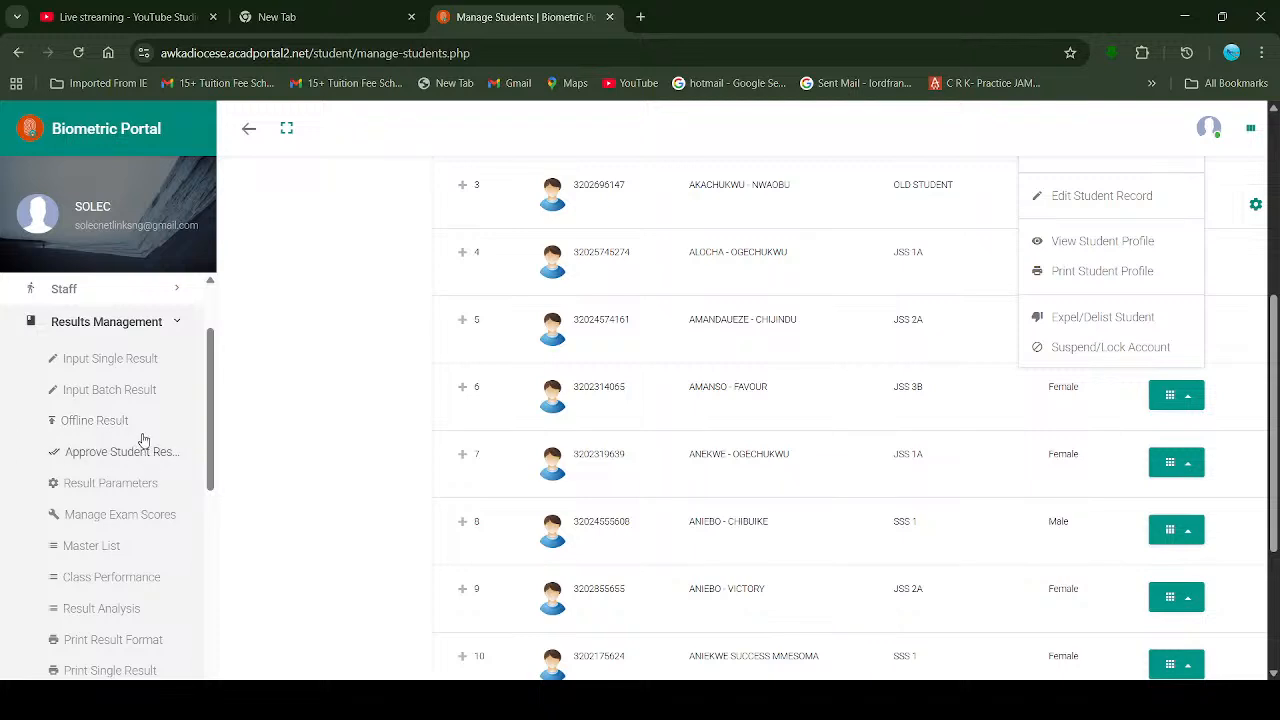
drag(212, 392, 212, 425)
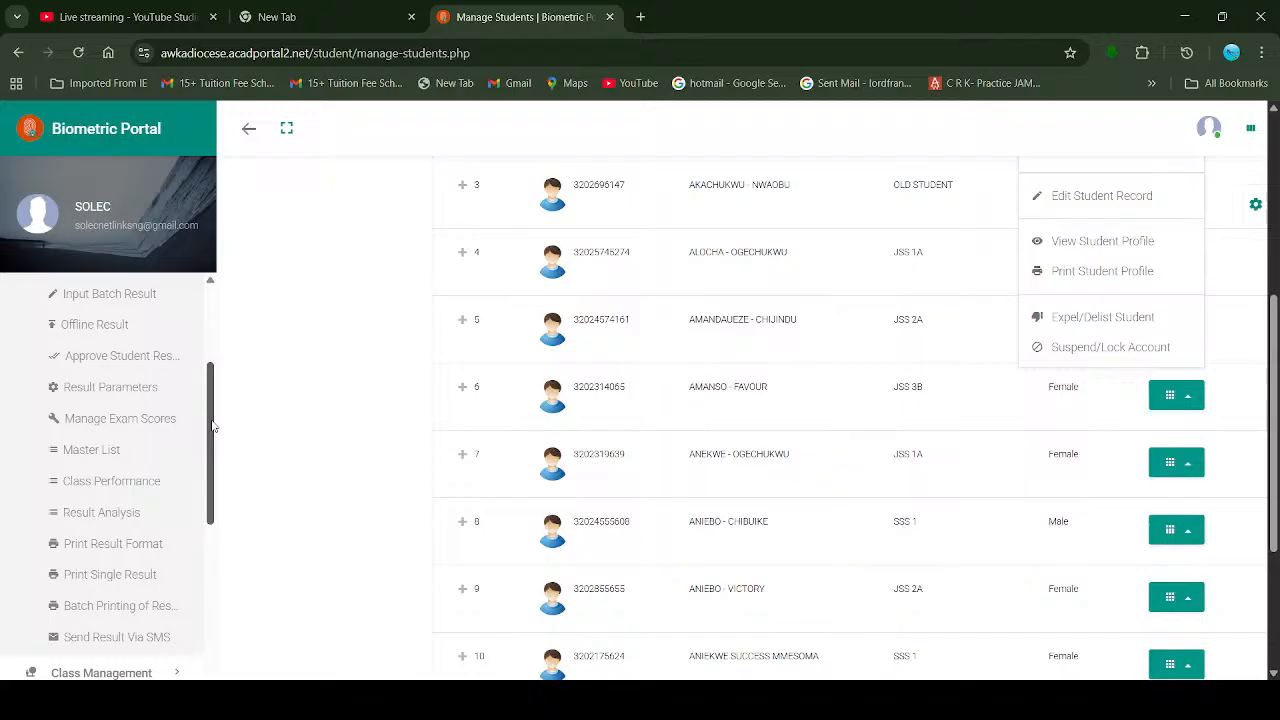
drag(212, 425, 214, 483)
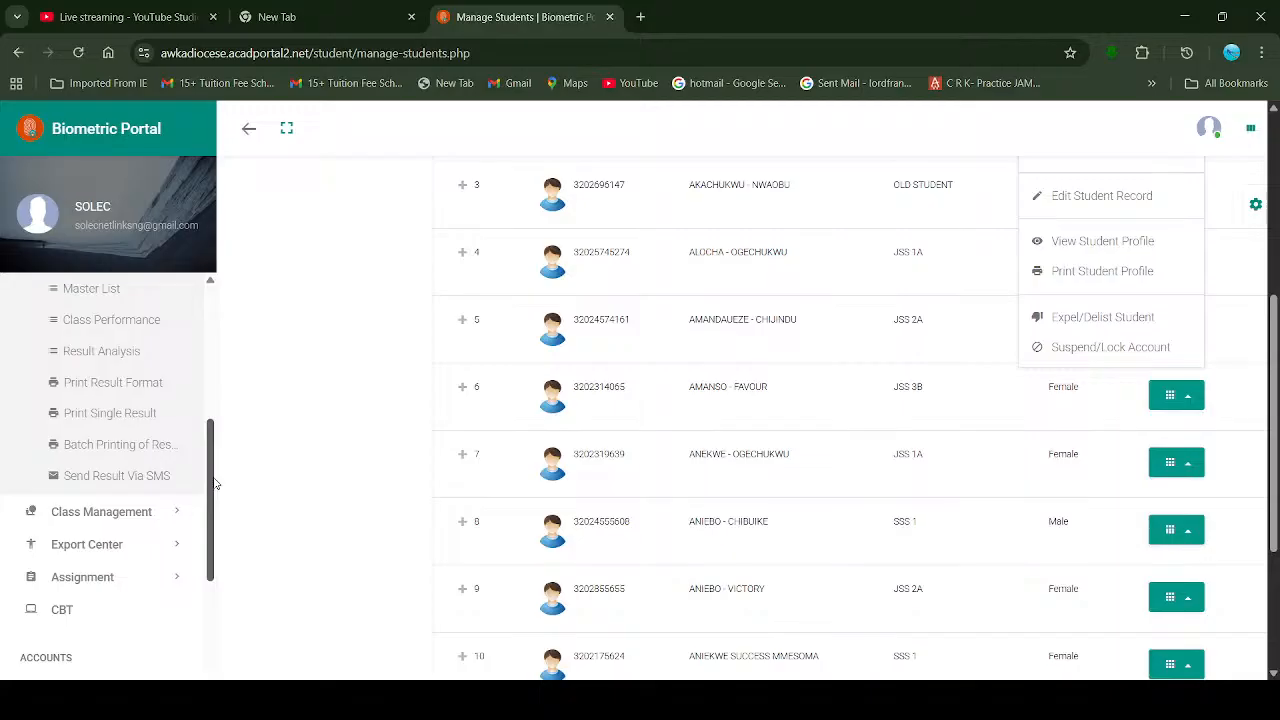
drag(214, 483, 214, 385)
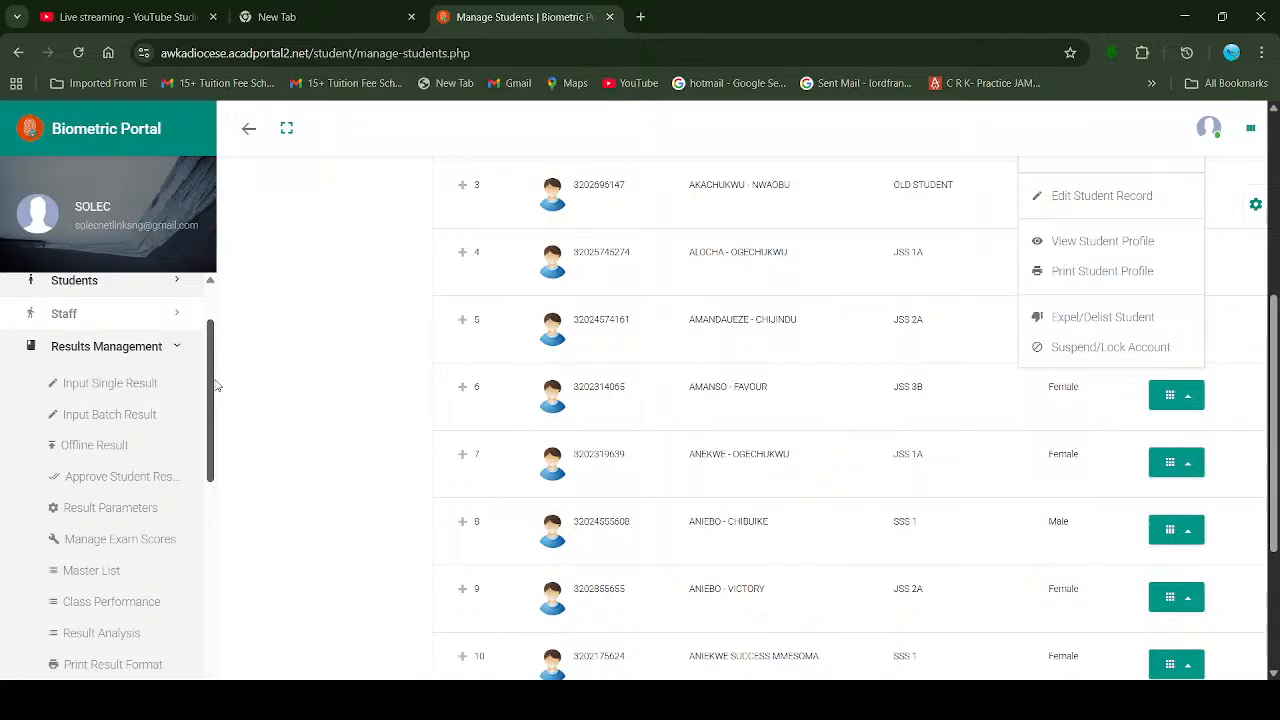
Step: Re-expand Results Management and choose Input Batch Result, triggering a Cloudflare check
click(73, 357)
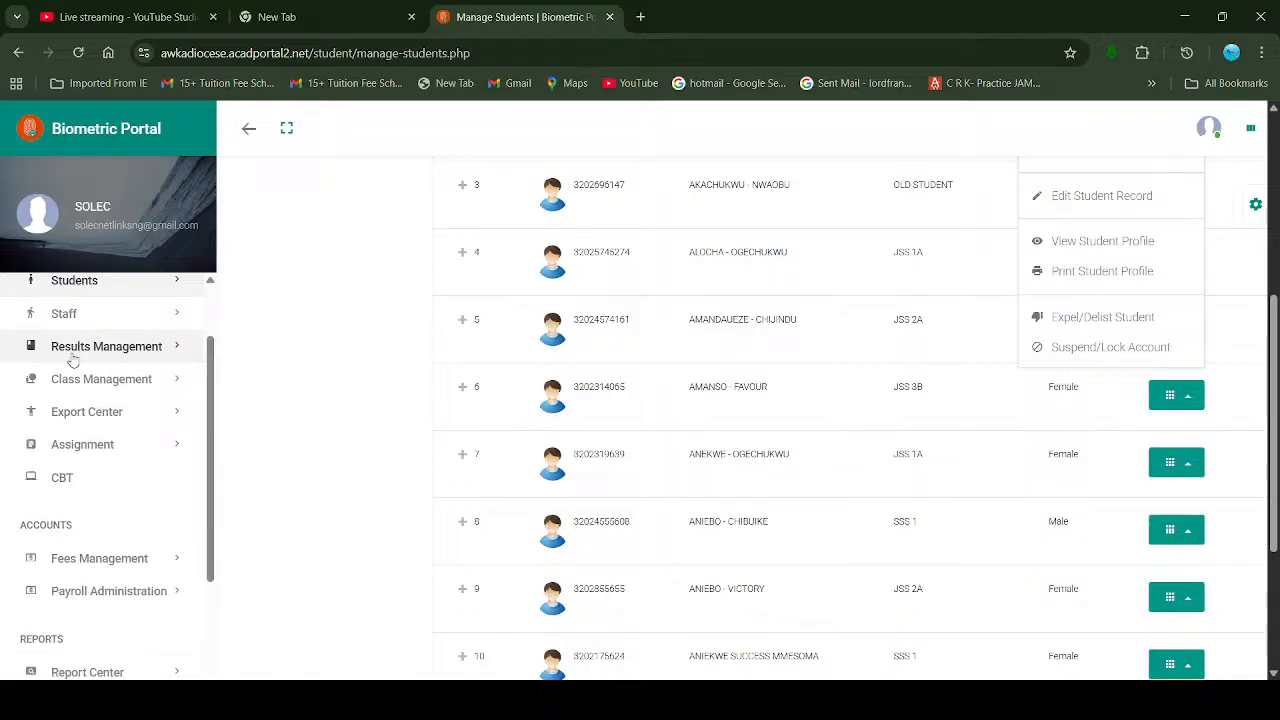
click(73, 352)
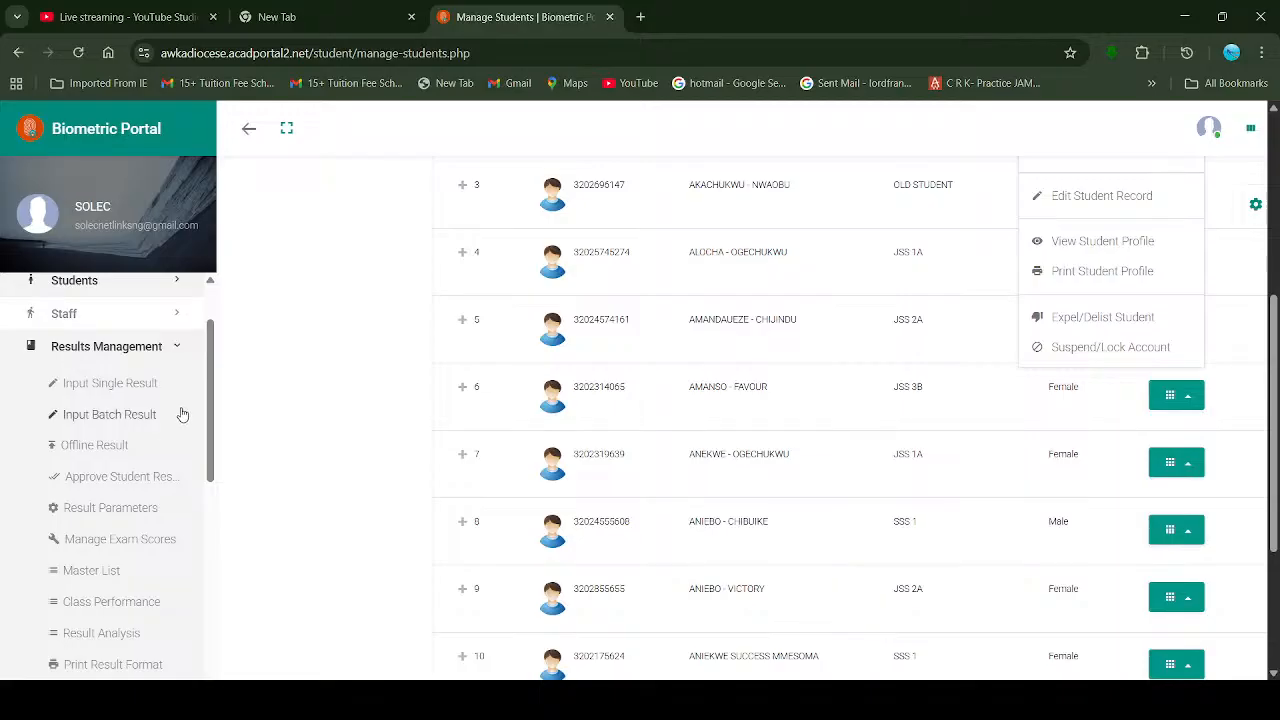
drag(210, 369, 208, 380)
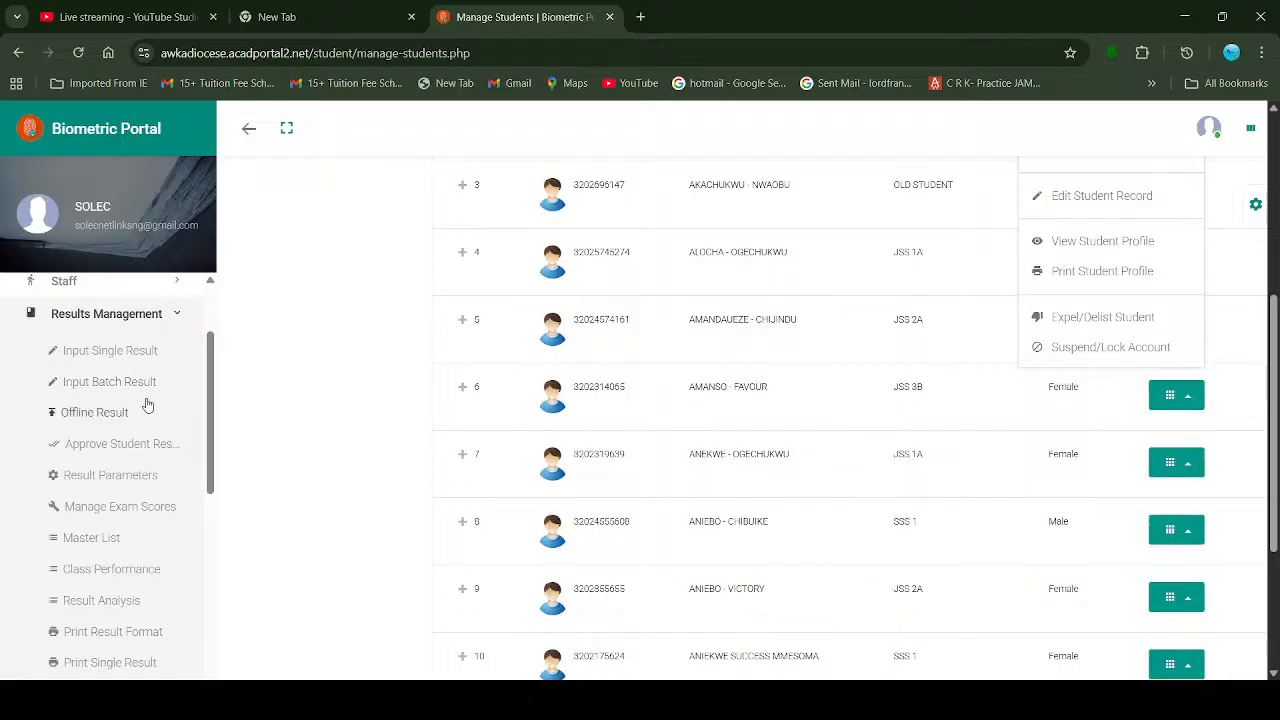
click(113, 388)
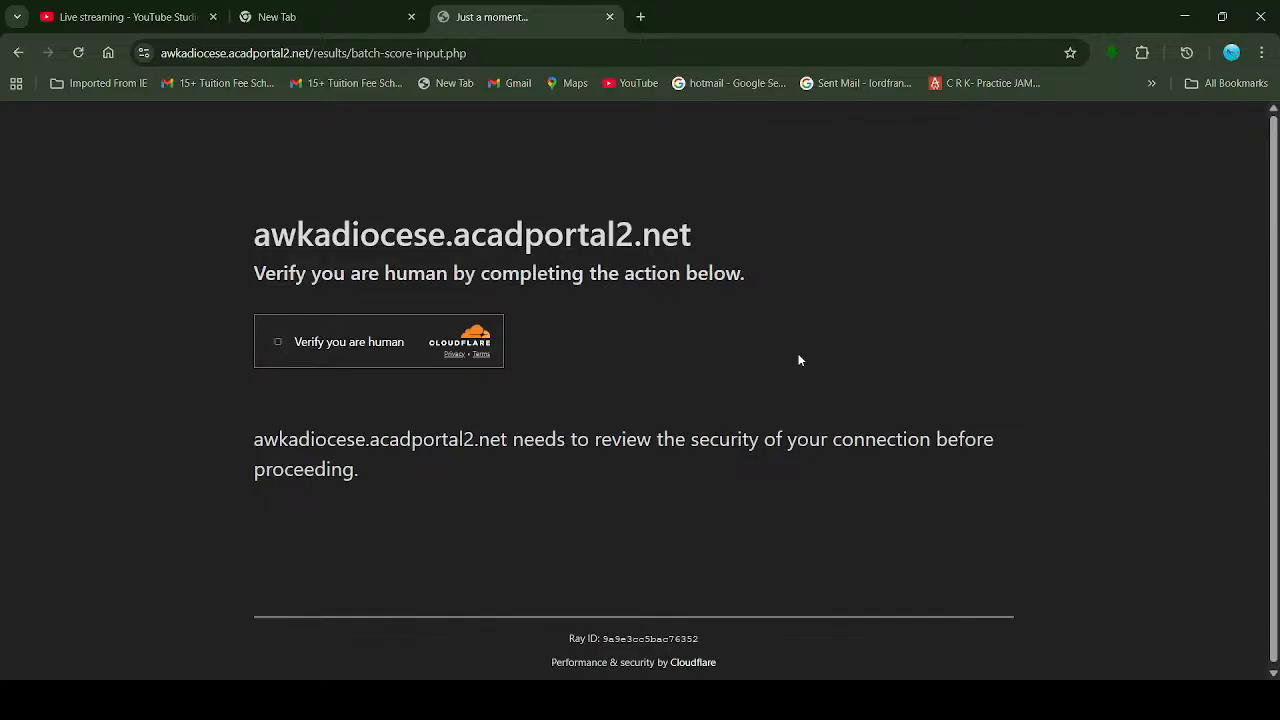
Step: Tick Cloudflare's 'Verify you are human' checkbox so the Batch Score Input page loads
click(279, 343)
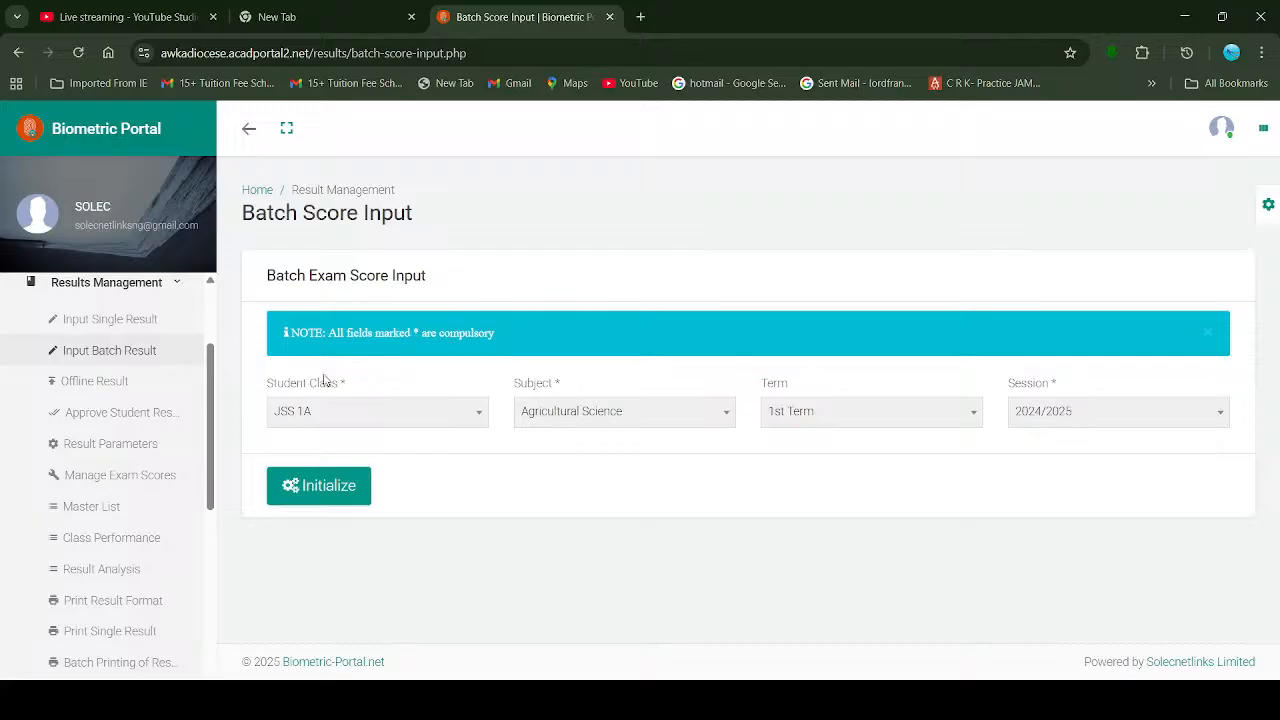
click(375, 426)
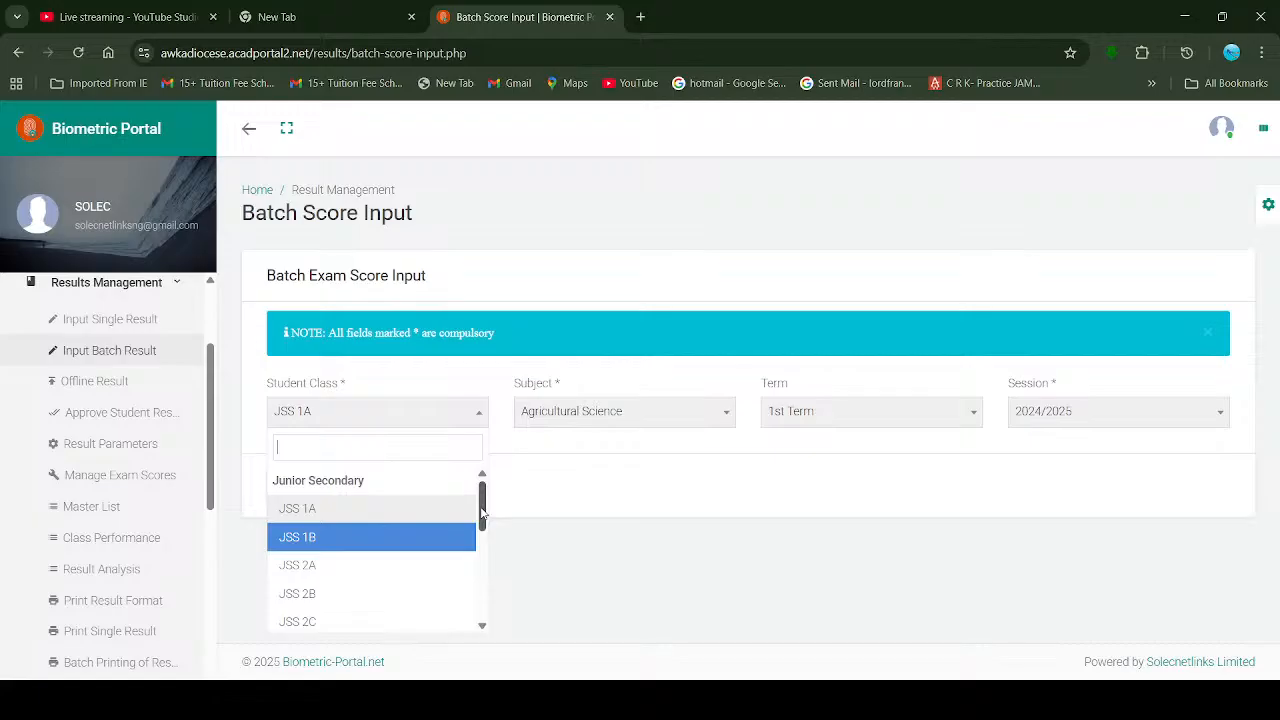
mouse_move(482, 512)
mouse_down()
mouse_move(472, 586)
mouse_move(485, 490)
mouse_up()
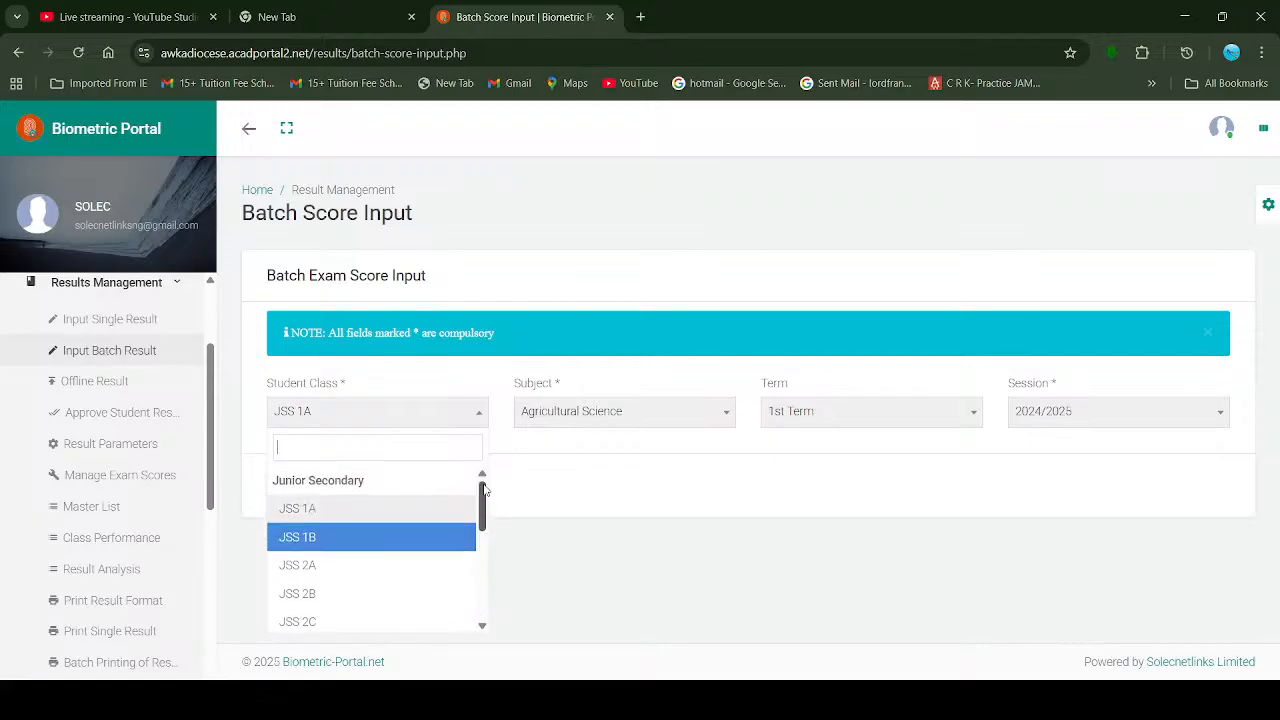
click(663, 422)
scroll(686, 546, down, 3)
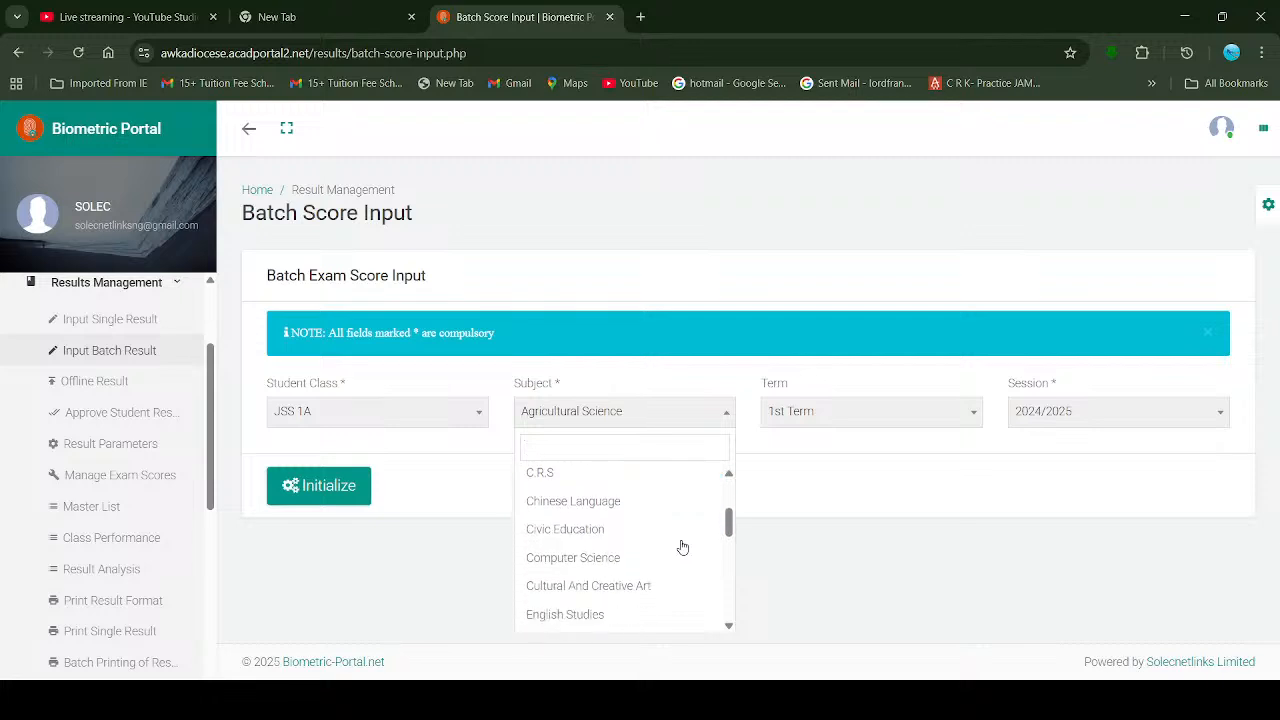
scroll(682, 546, down, 6)
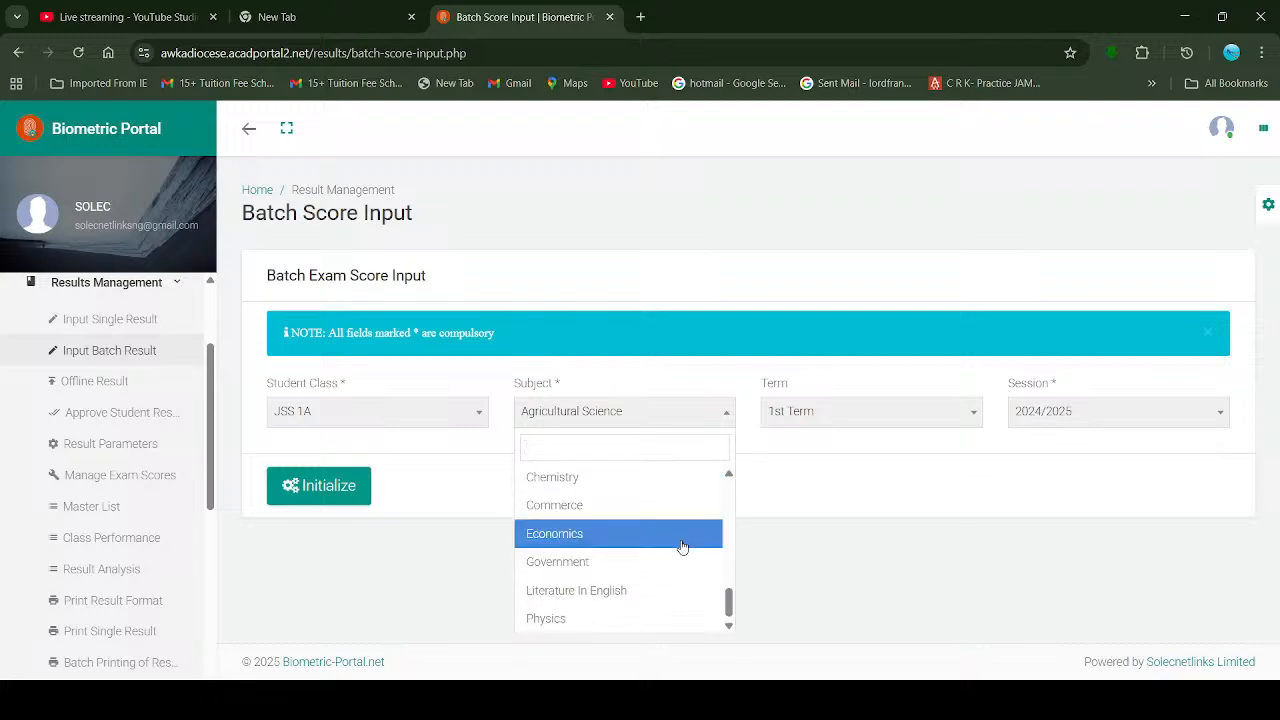
scroll(682, 546, up, 8)
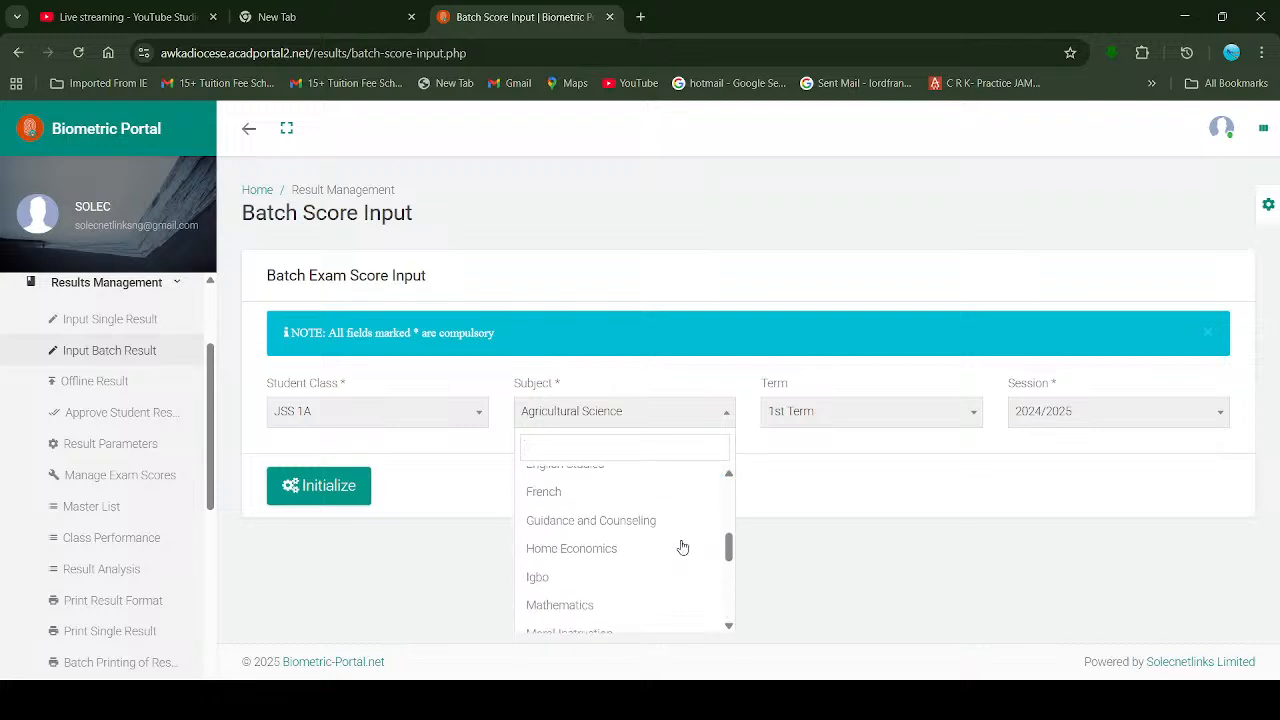
scroll(682, 546, up, 3)
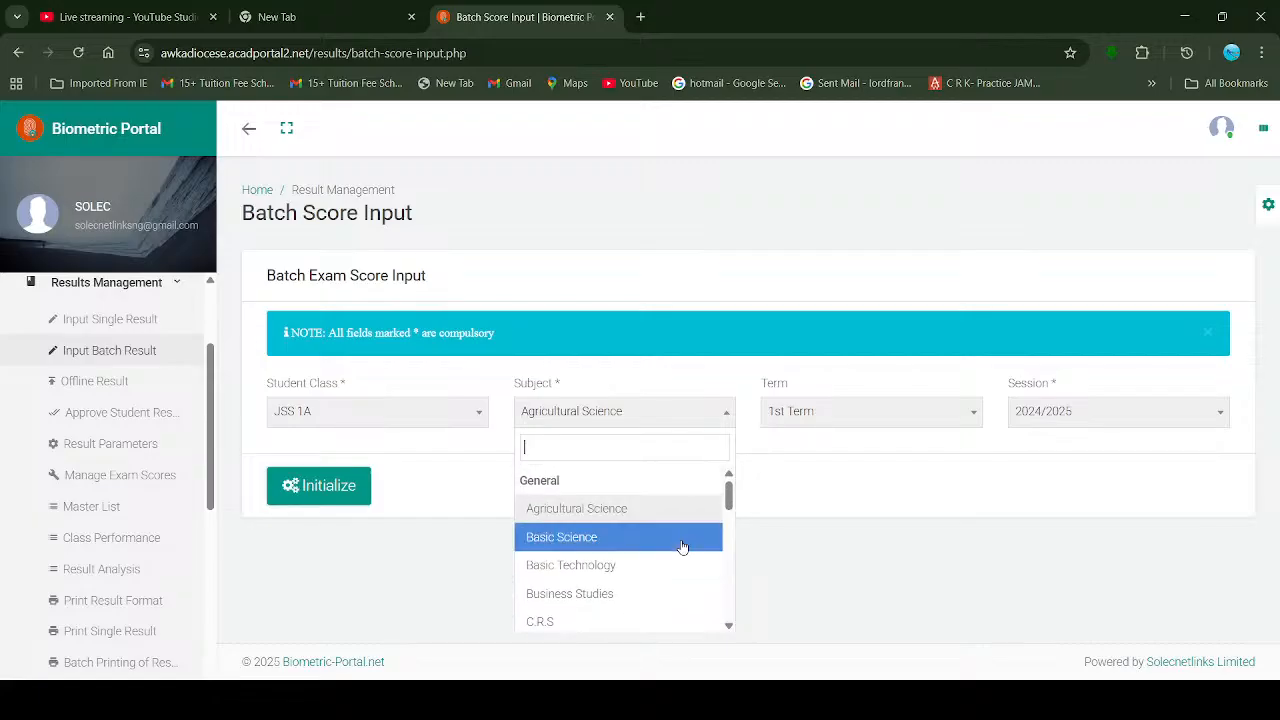
scroll(682, 546, down, 10)
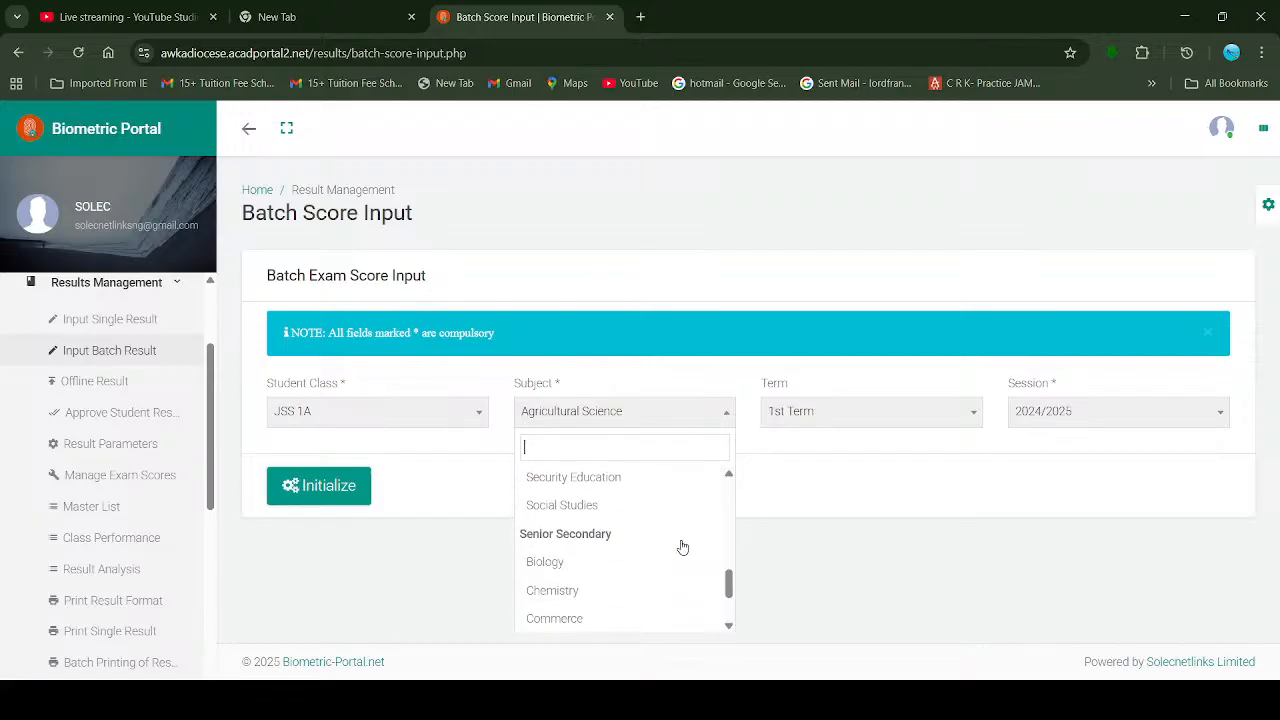
click(940, 410)
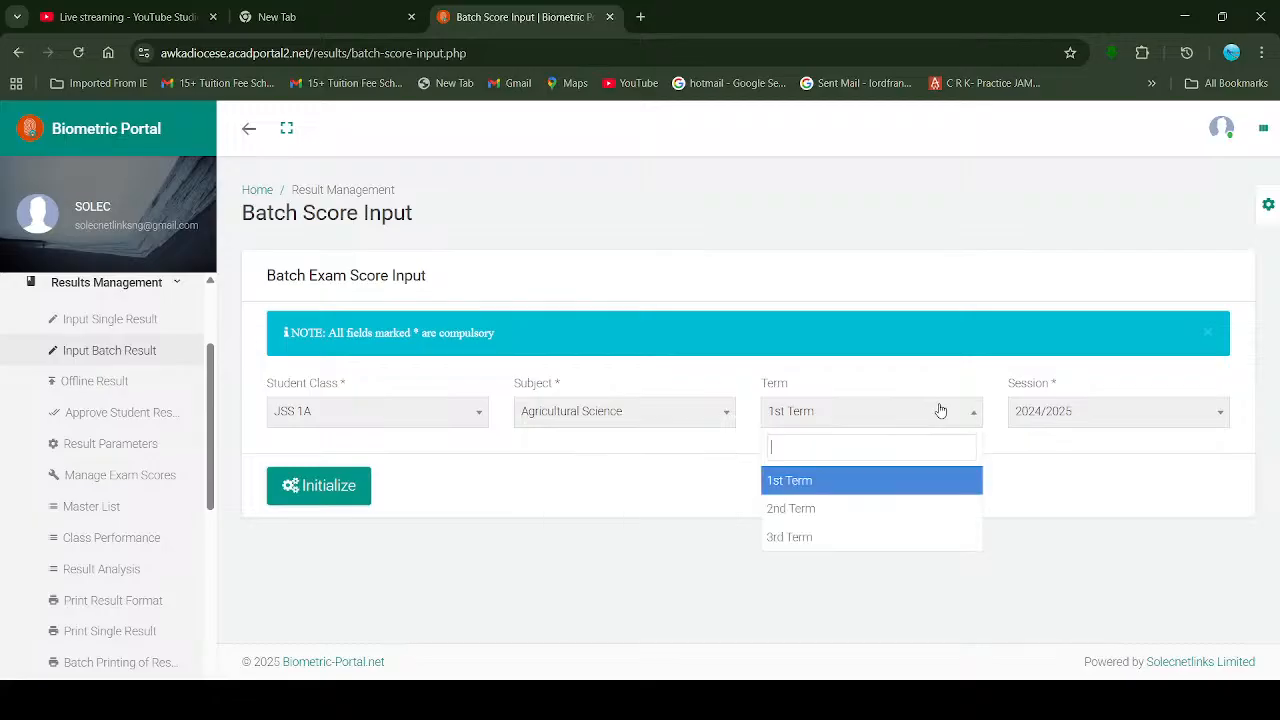
click(1047, 526)
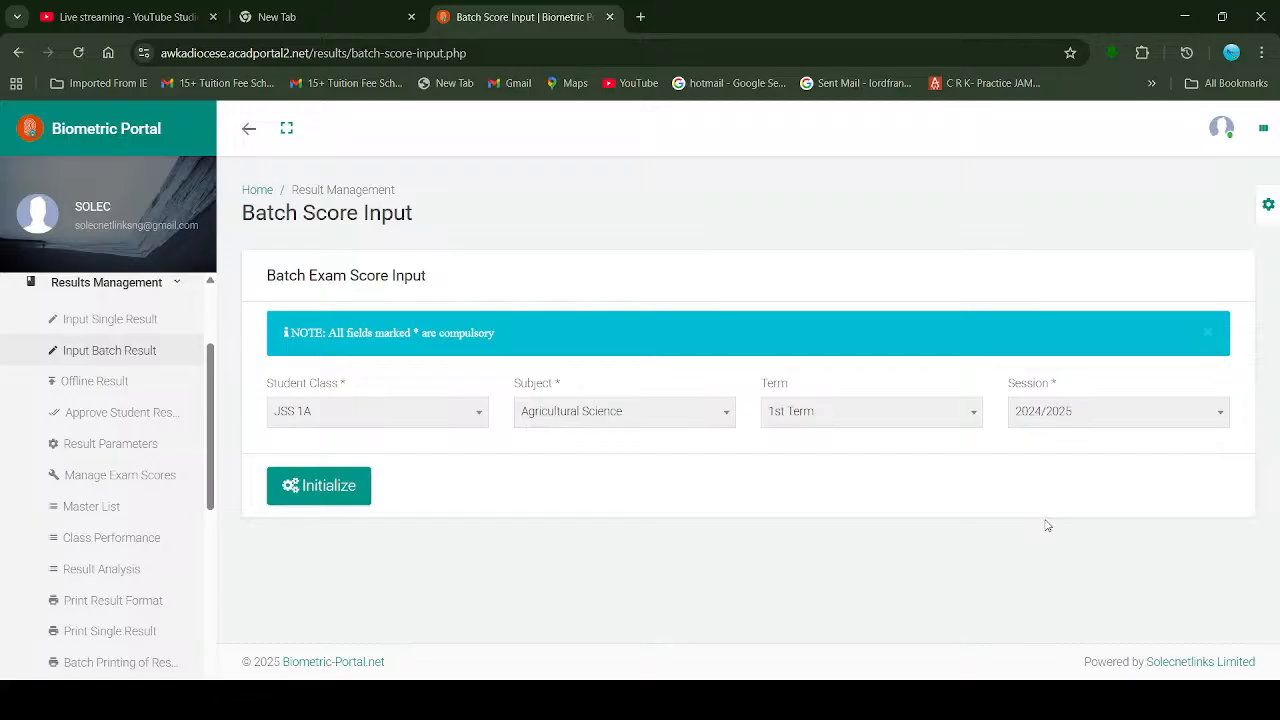
Step: Switch the Session to 2025/2026, keeping JSS 1A, Agricultural Science and 1st Term
click(1150, 417)
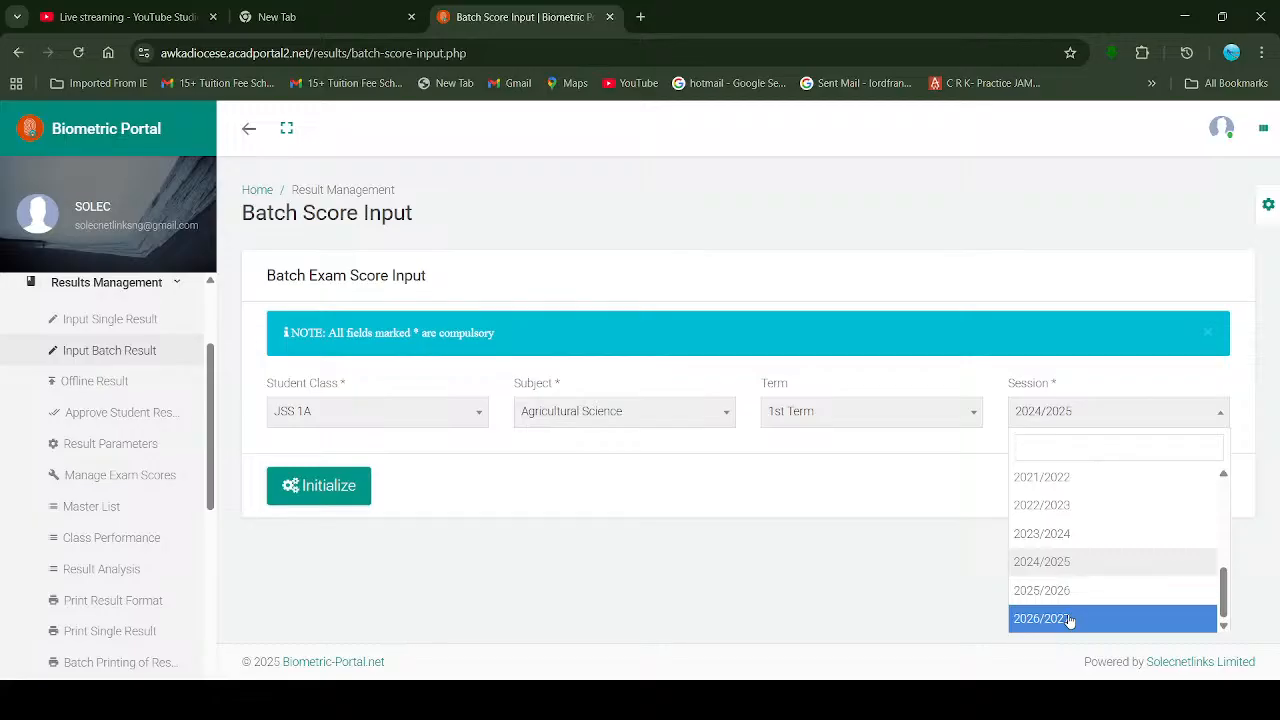
click(900, 572)
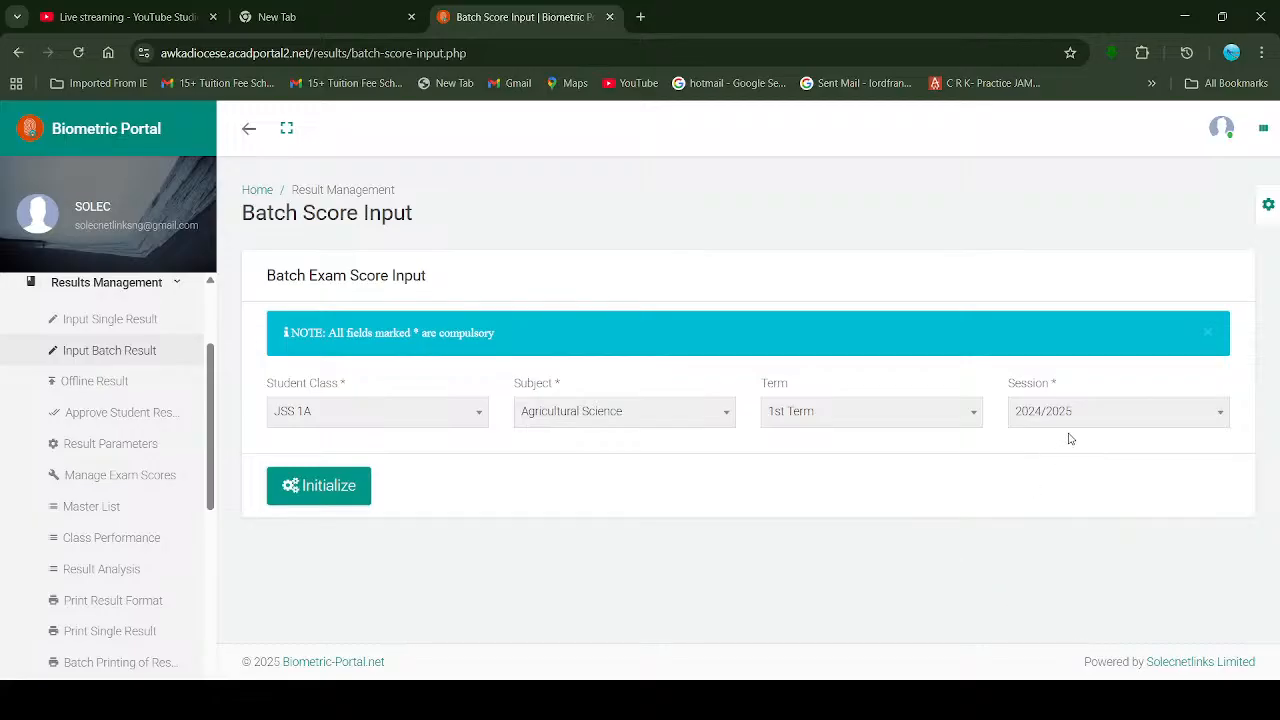
scroll(1079, 409, up, 5)
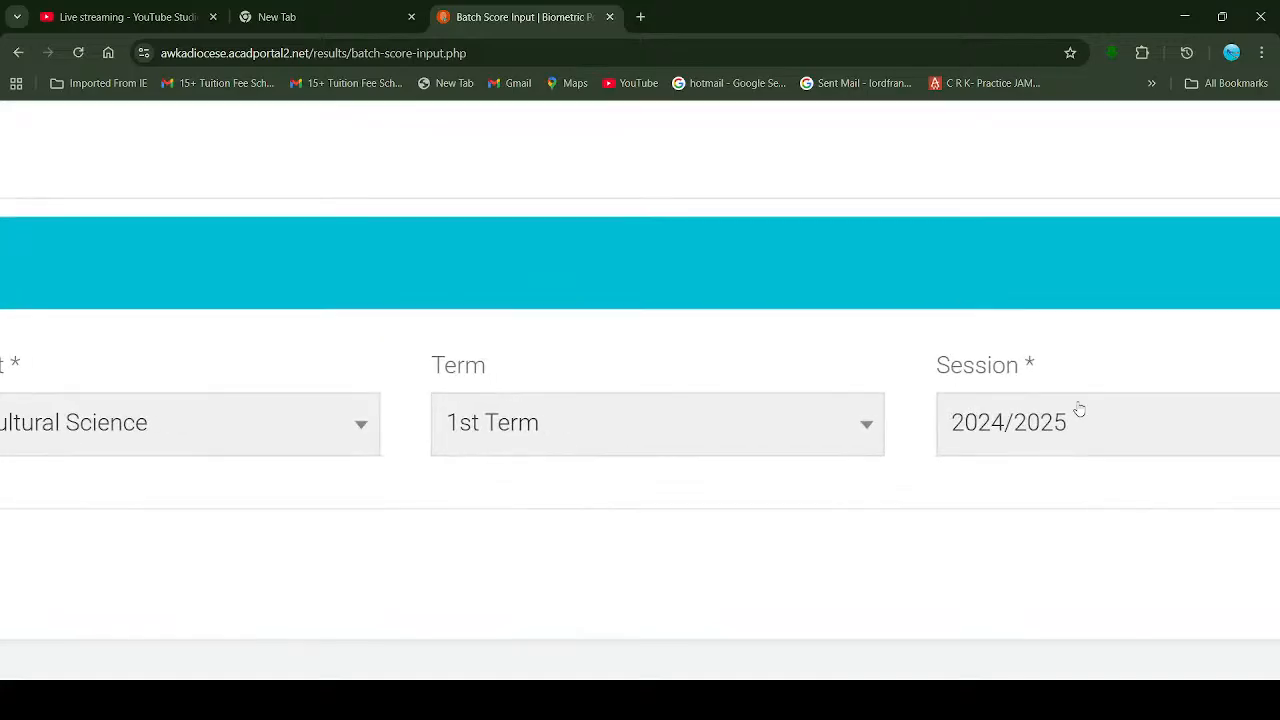
scroll(1079, 409, up, 1)
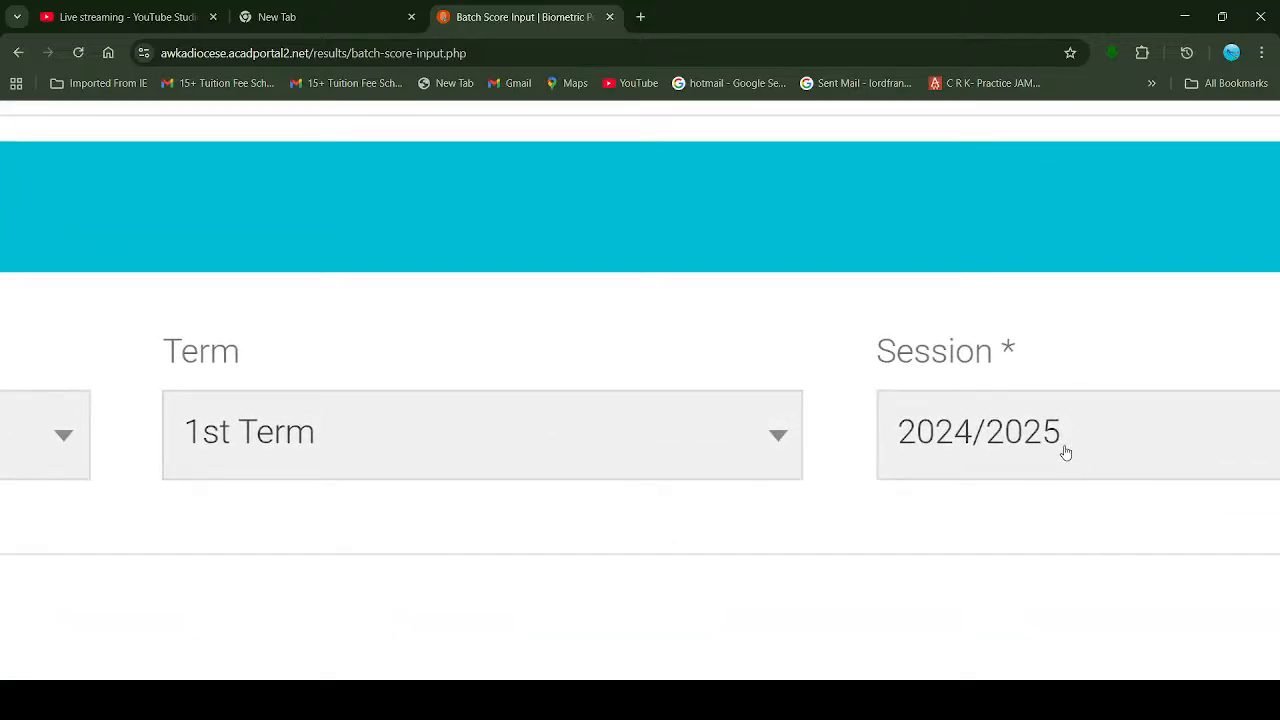
click(1066, 452)
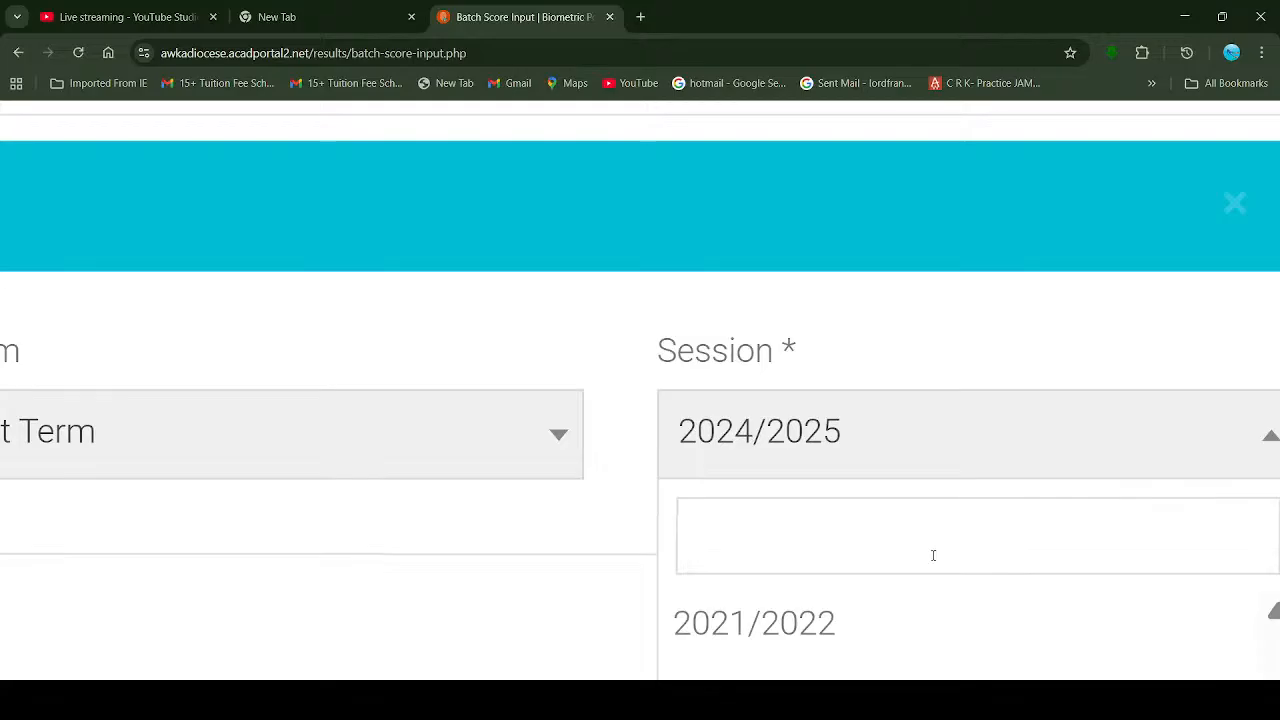
scroll(933, 555, down, 1)
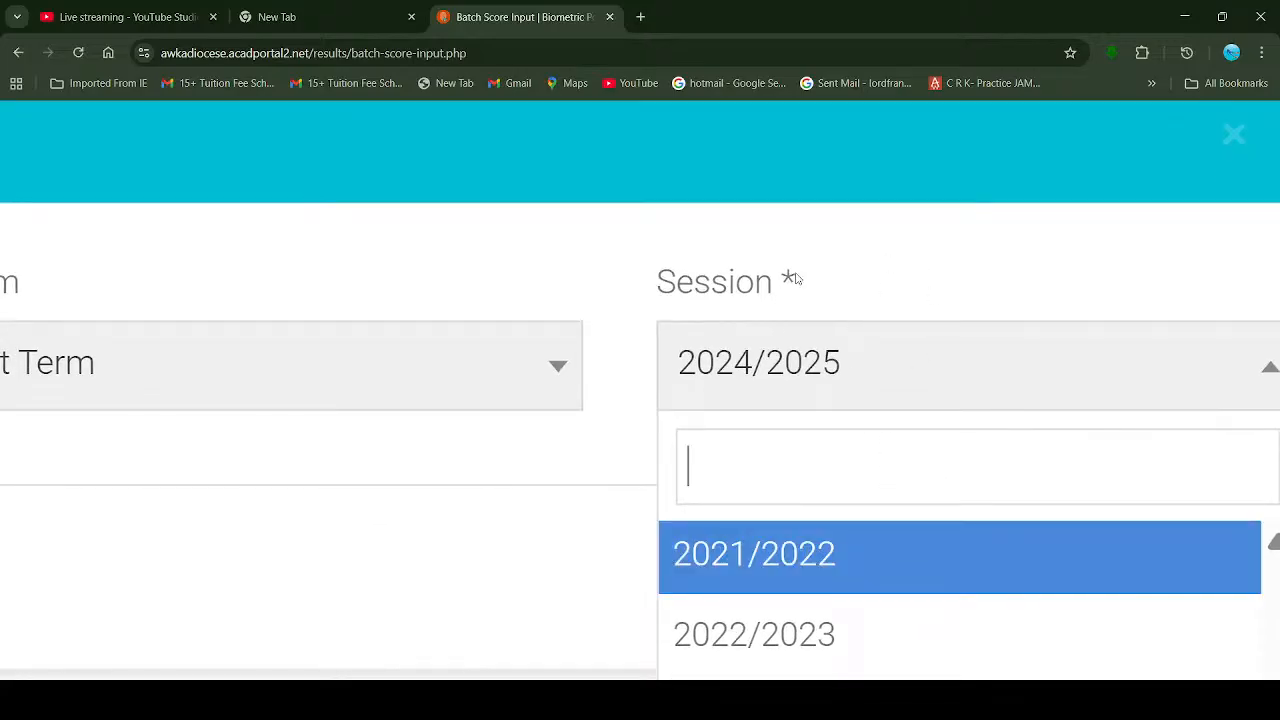
key(ctrl+0)
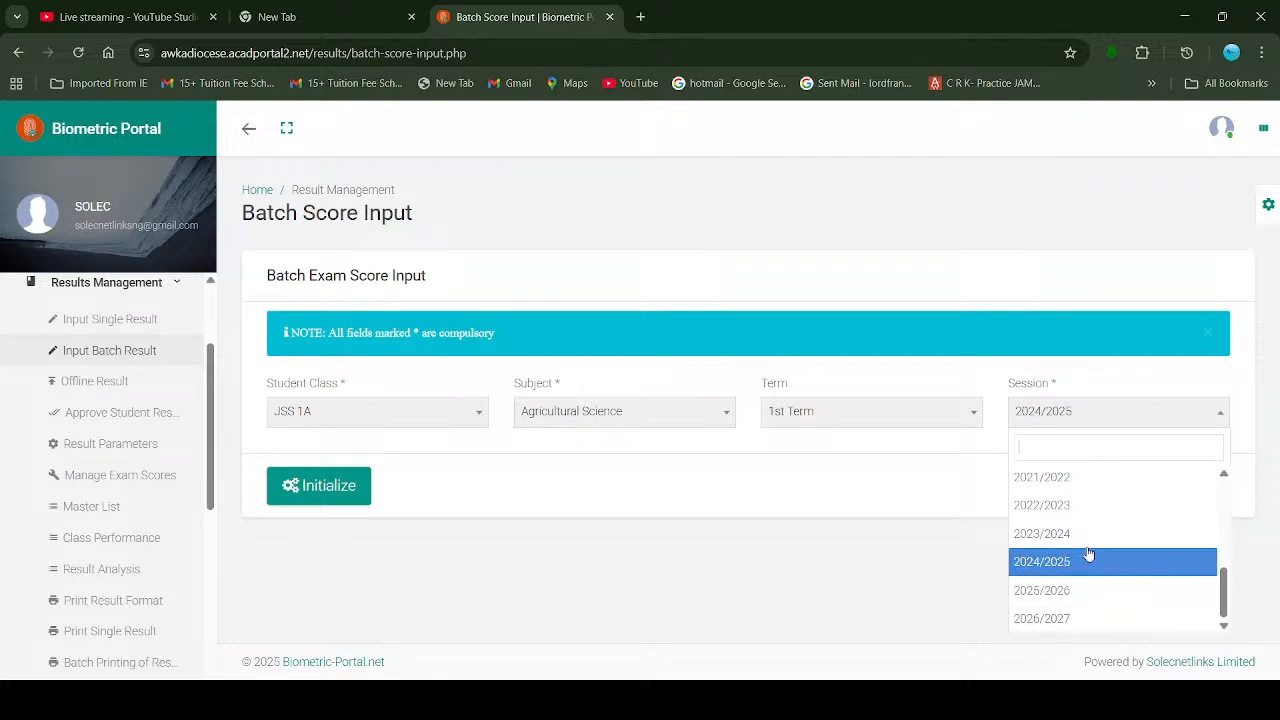
key(ctrl+plus)
key(ctrl+plus)
scroll(1092, 605, up, 3)
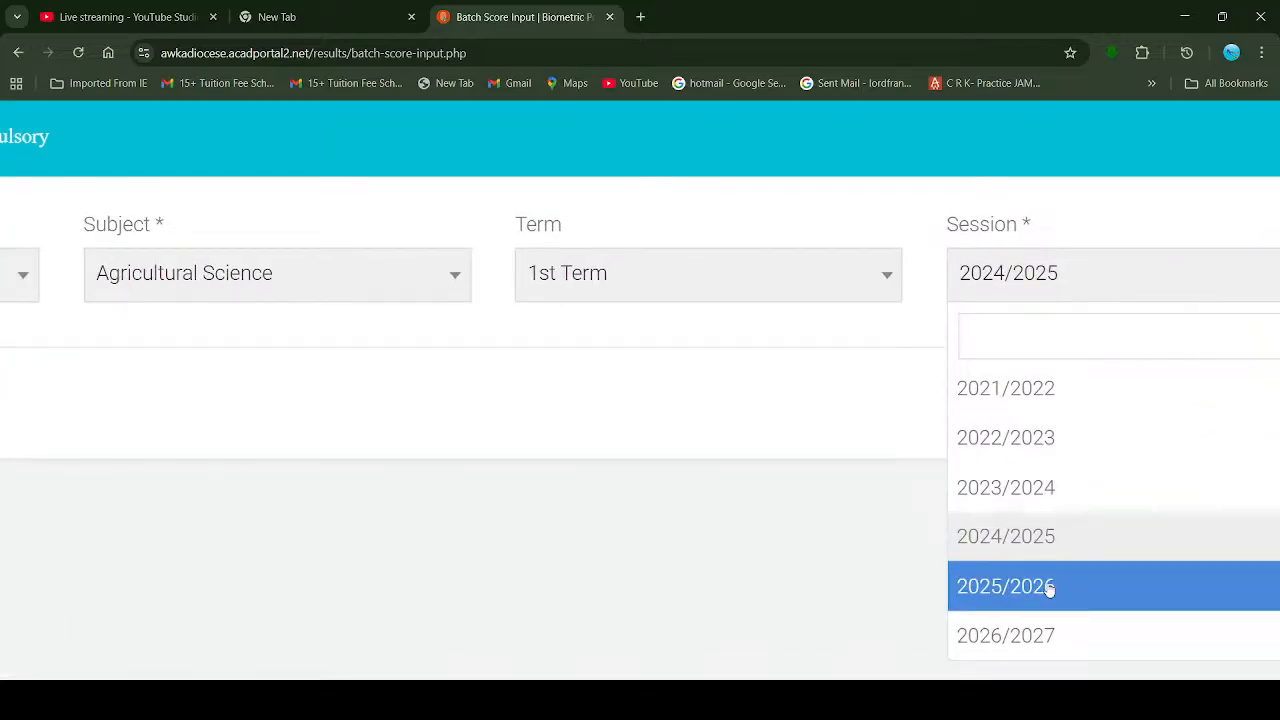
click(1047, 588)
scroll(845, 522, left, 2)
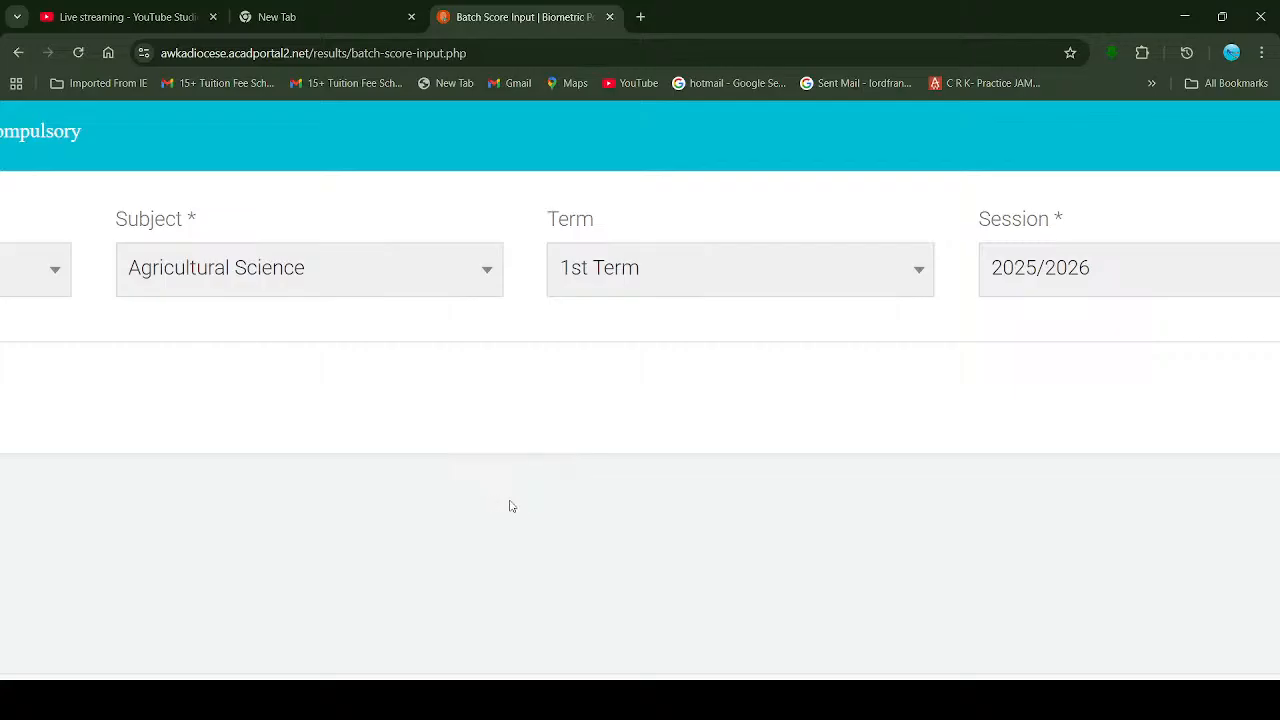
scroll(663, 433, down, 3)
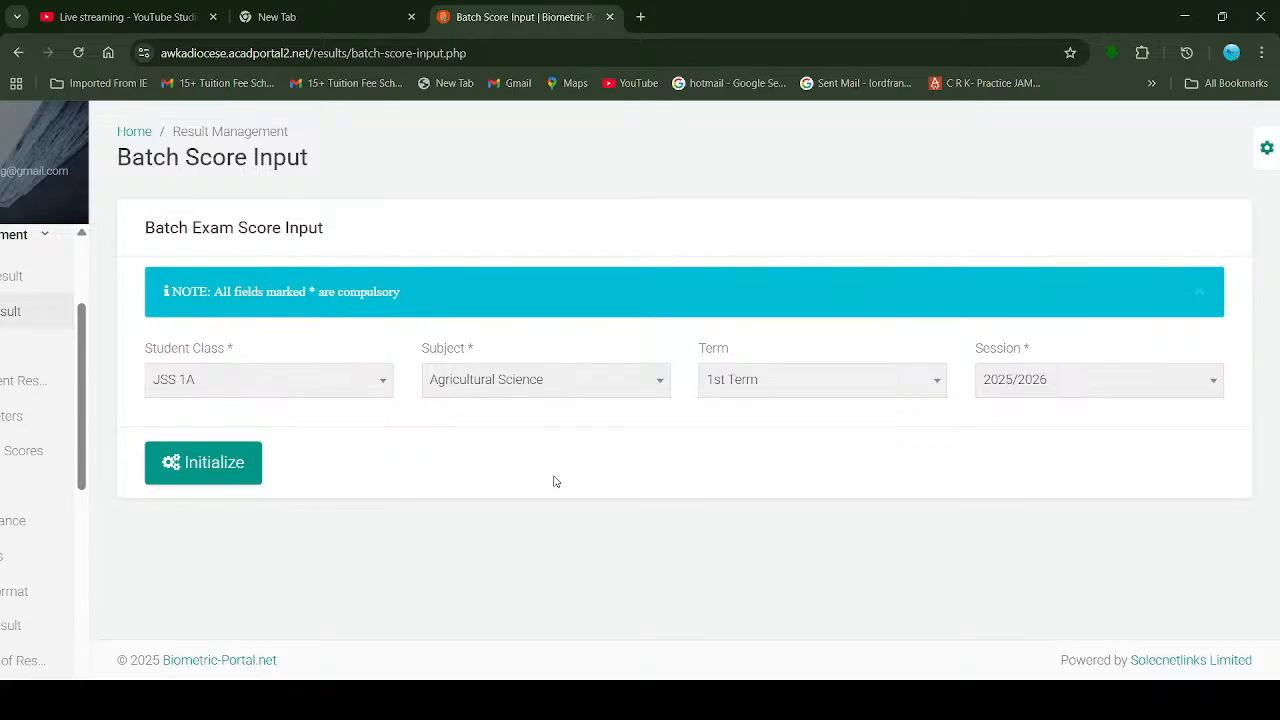
Step: Choose English Studies as the subject and initialize the batch score form
scroll(236, 479, up, 2)
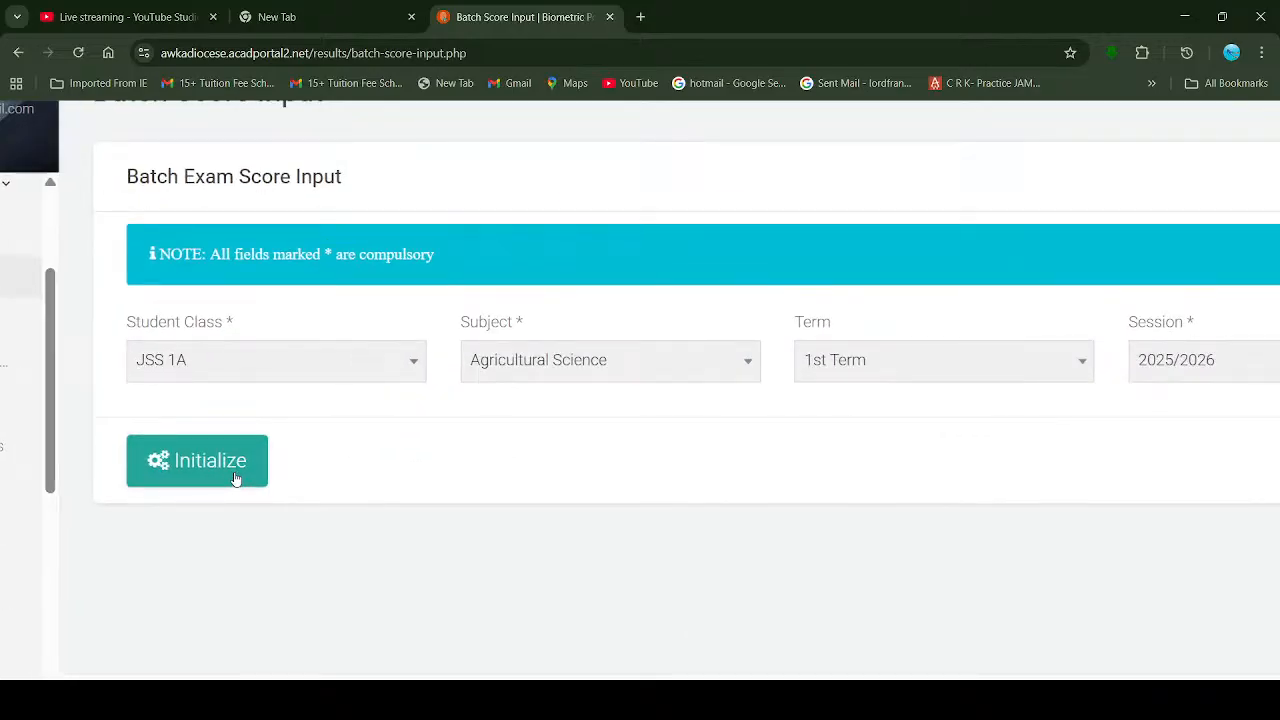
click(525, 367)
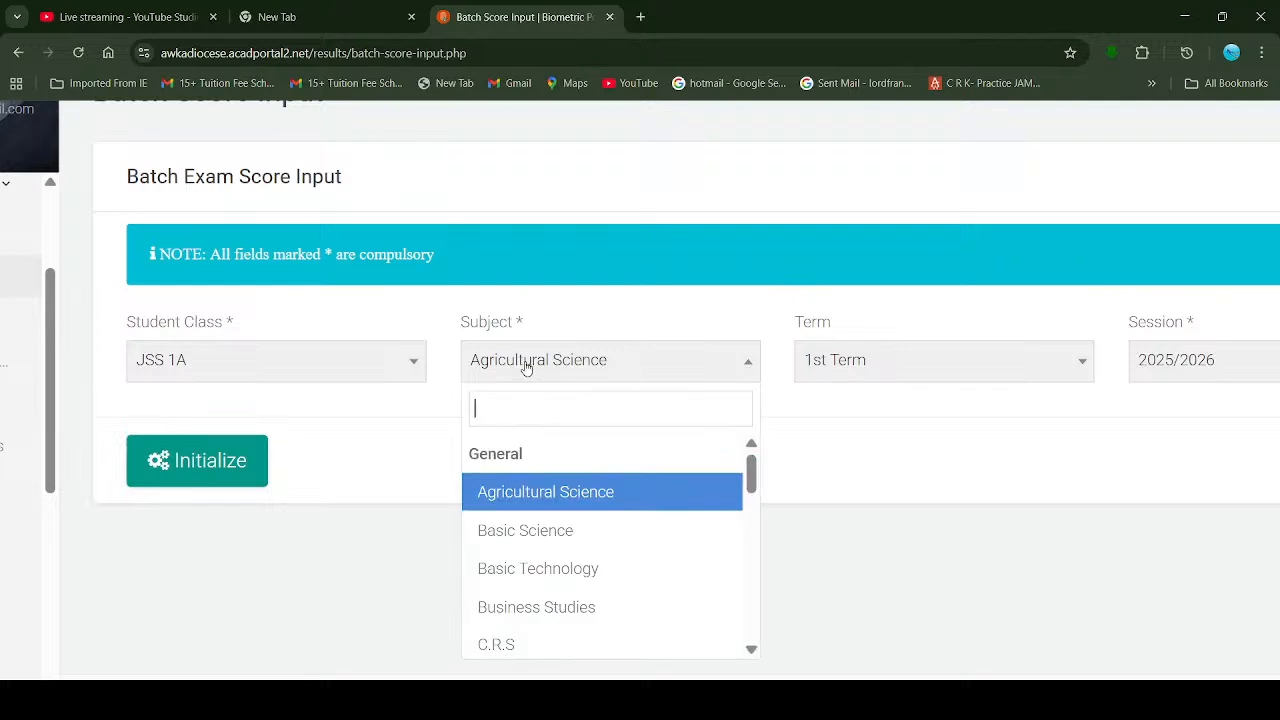
scroll(606, 560, down, 2)
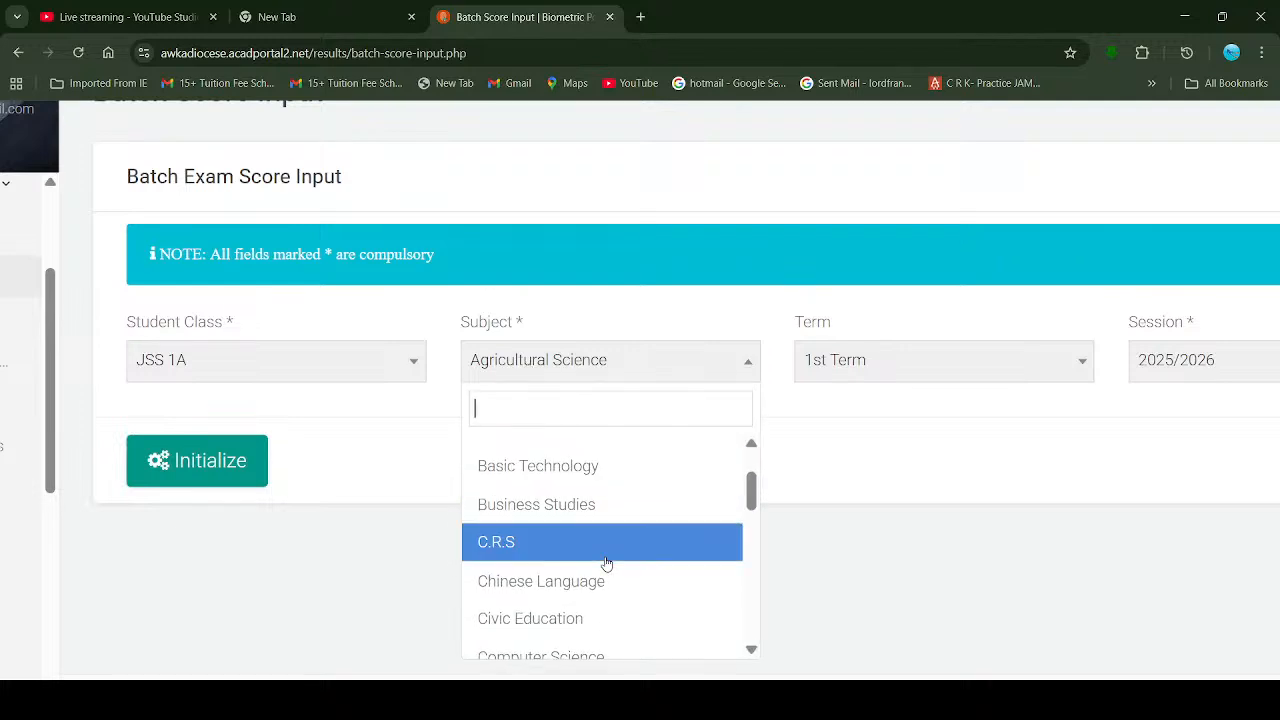
scroll(620, 583, down, 3)
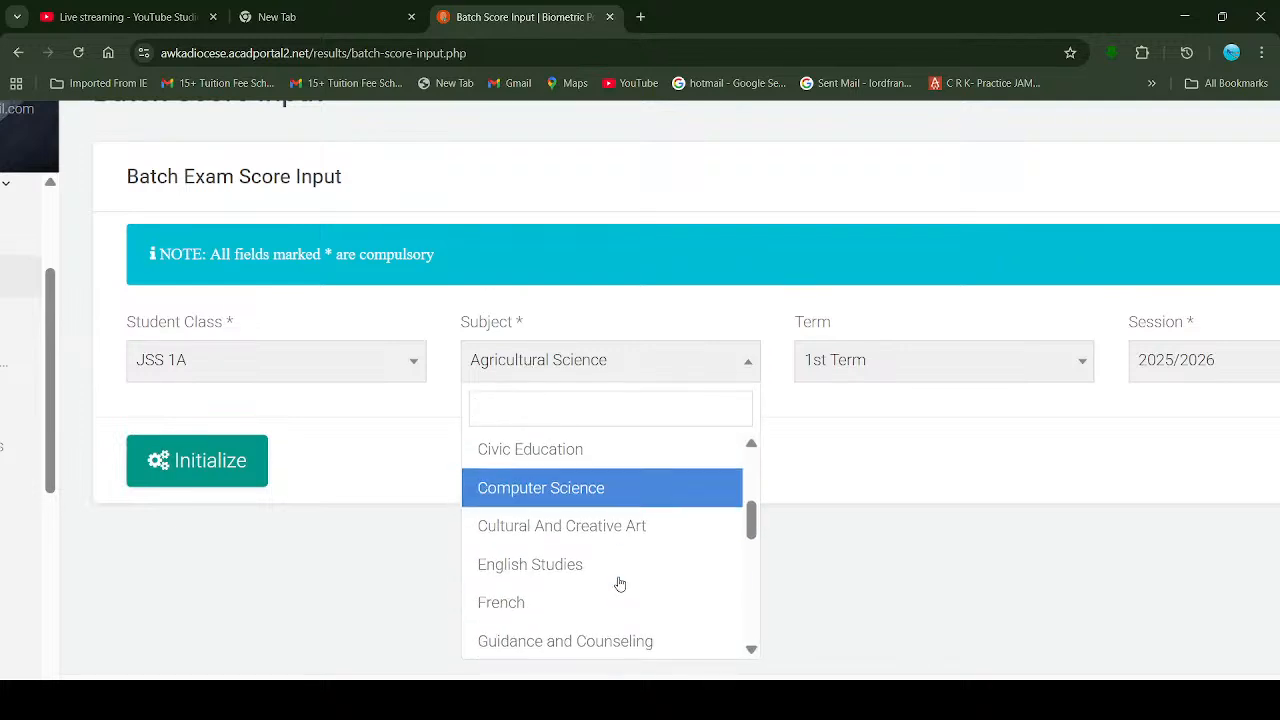
scroll(620, 583, down, 1)
click(587, 537)
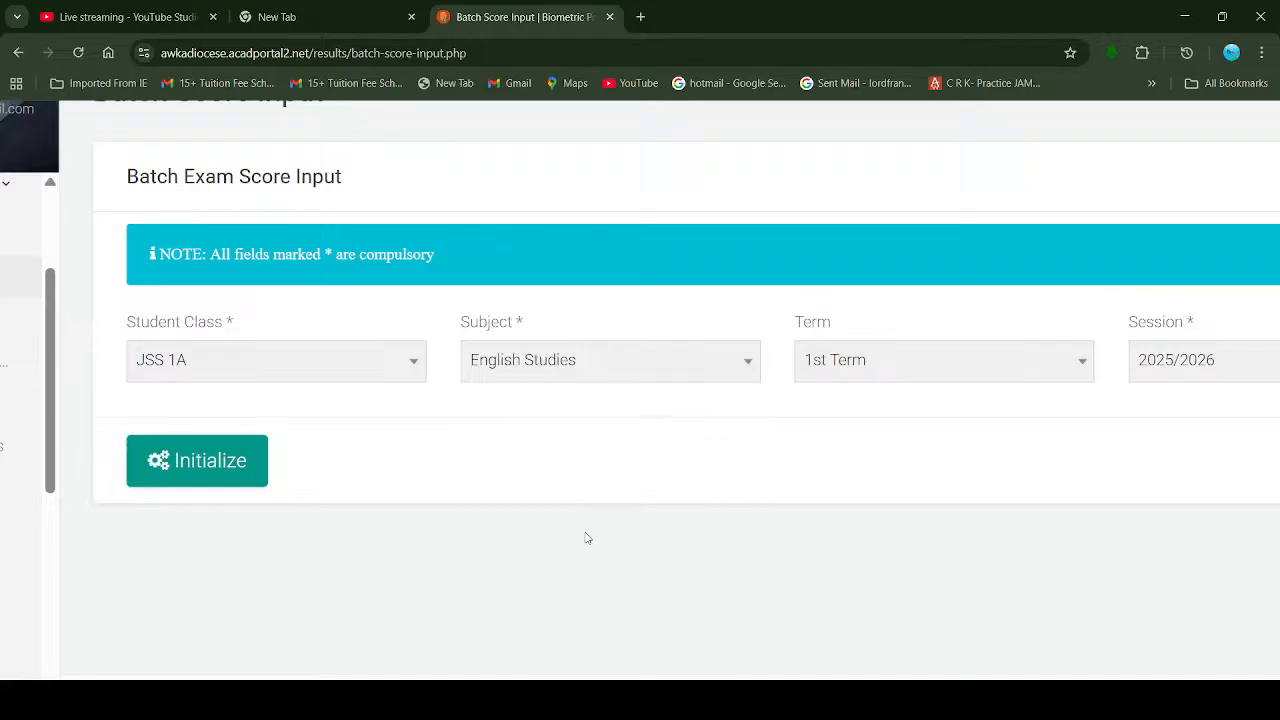
click(188, 462)
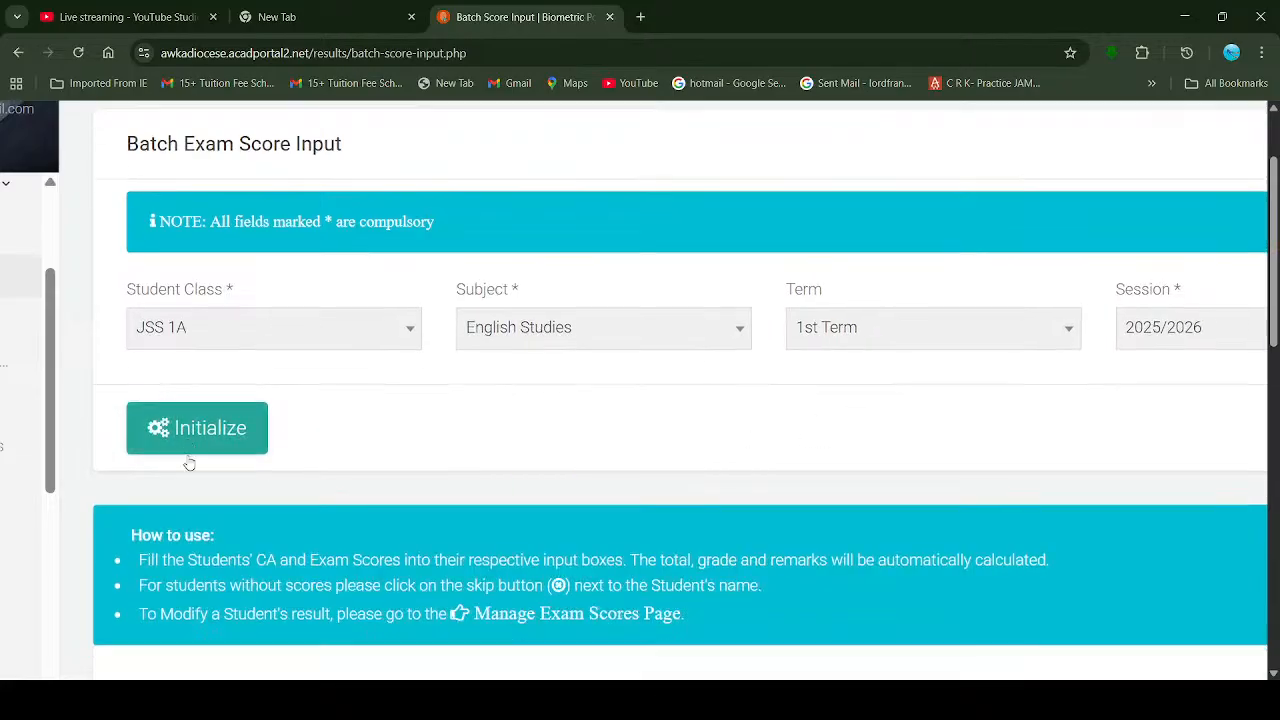
Step: Select the first student's CA box and review the grid with CA and Exam scores at 0
scroll(188, 462, down, 3)
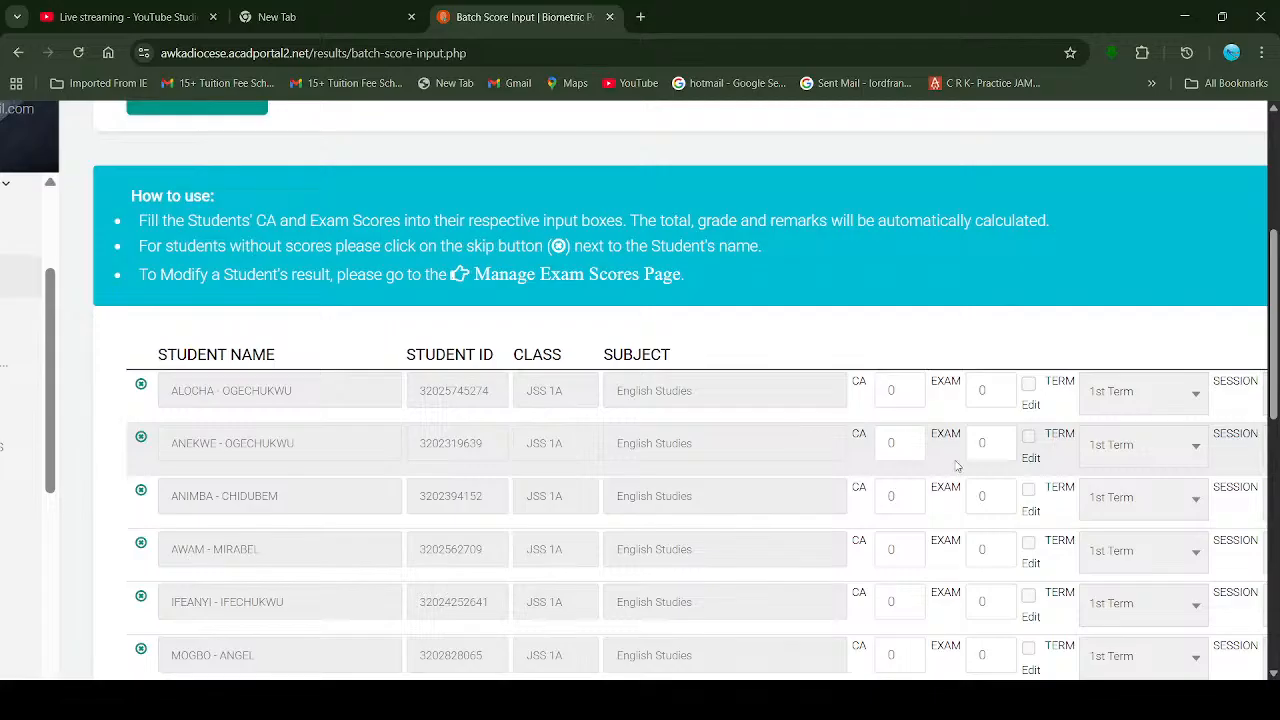
click(893, 393)
scroll(1023, 380, up, 3)
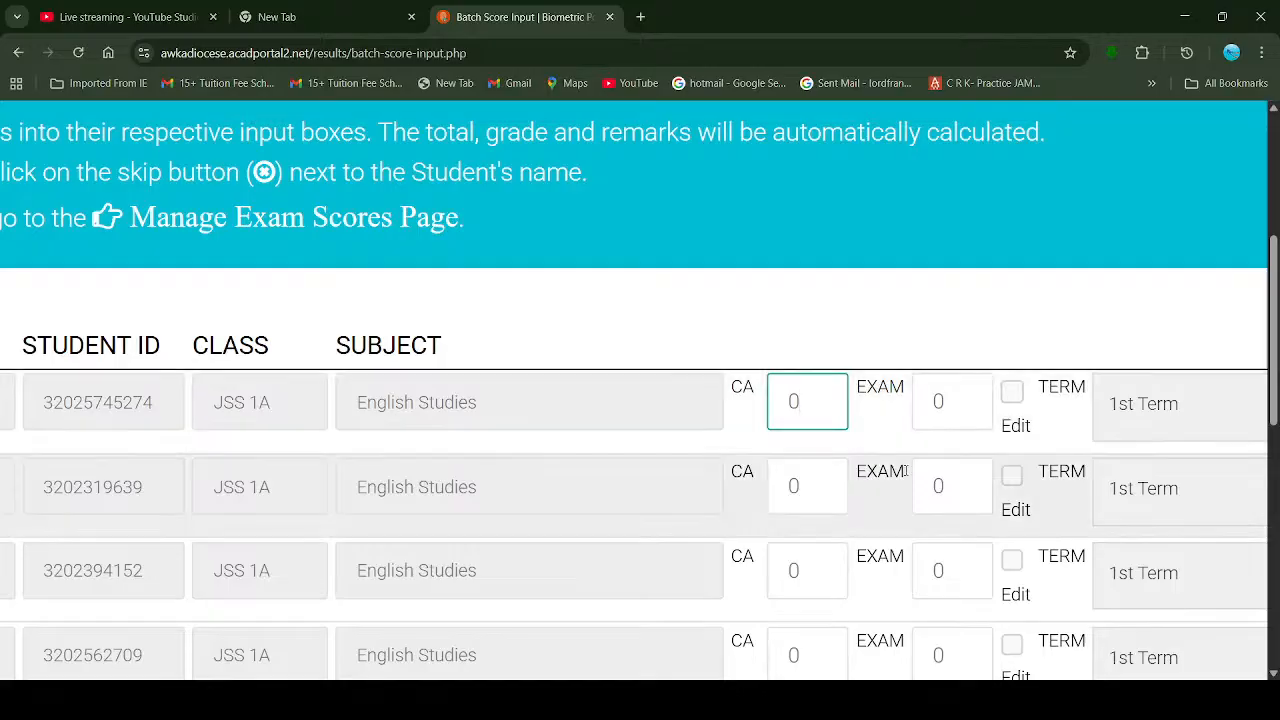
scroll(906, 471, up, 2)
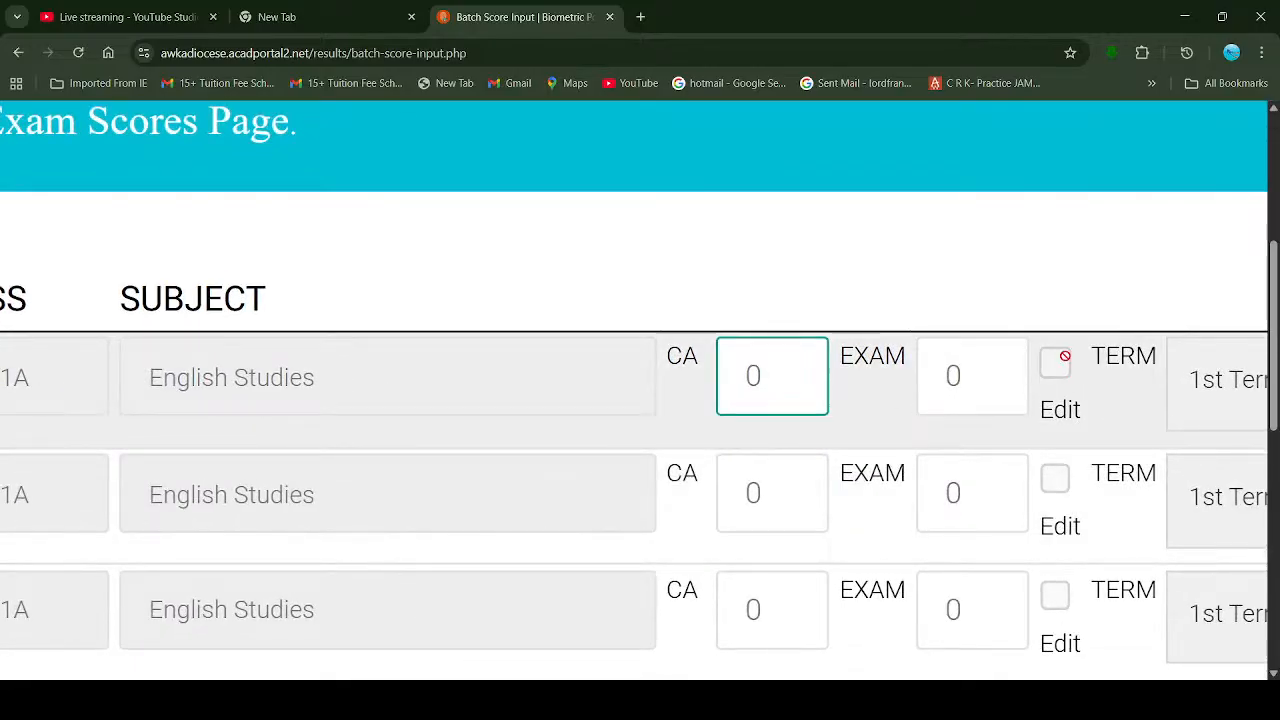
scroll(1065, 356, down, 3)
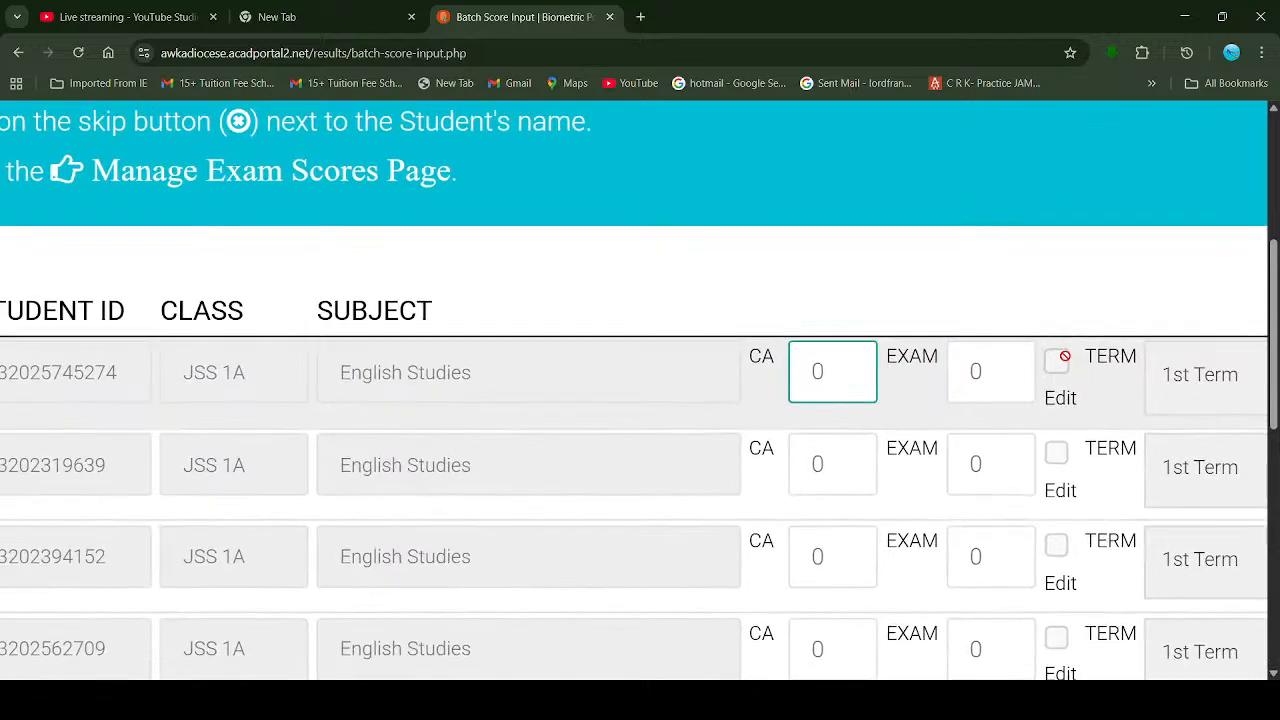
scroll(1228, 387, right, 3)
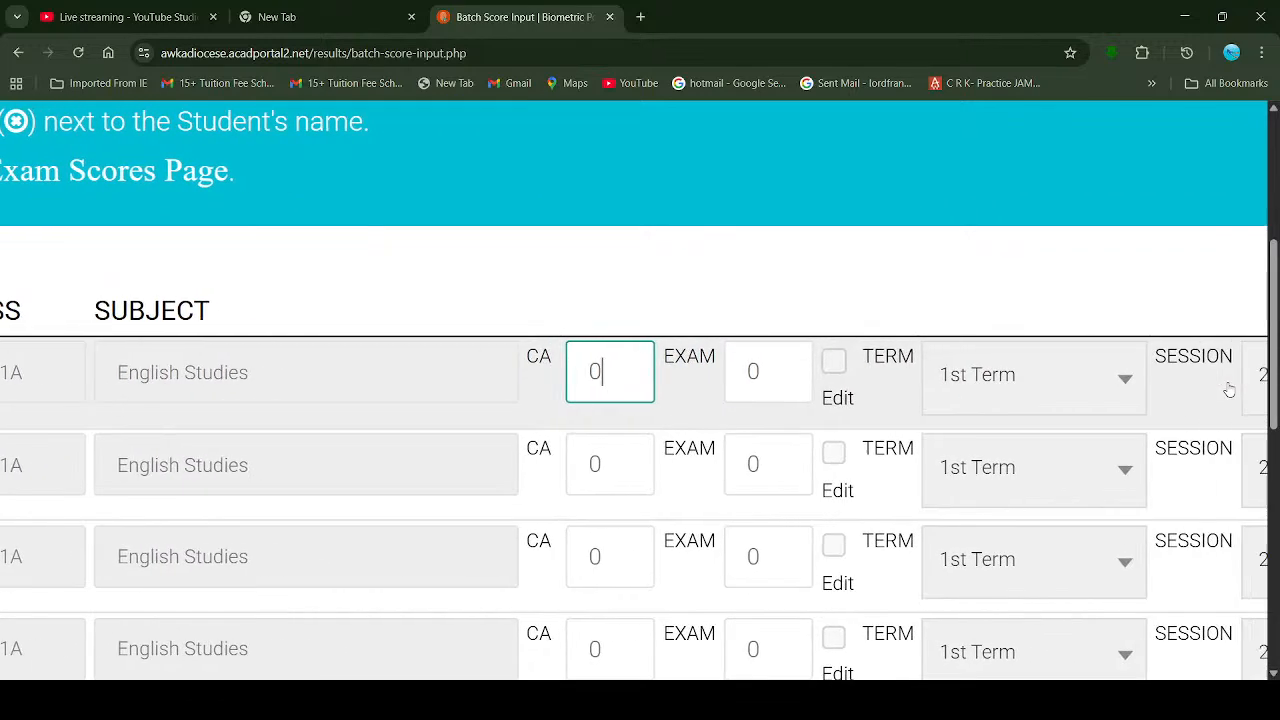
scroll(1229, 390, right, 3)
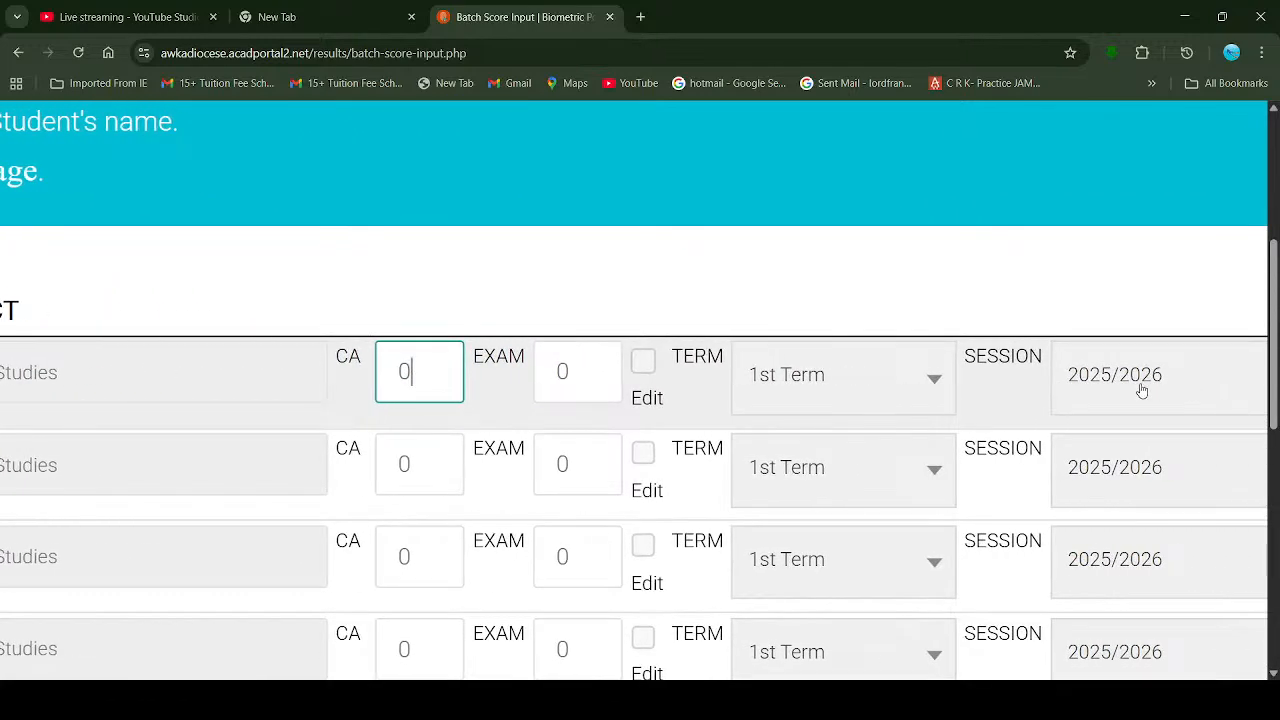
scroll(1125, 392, down, 1)
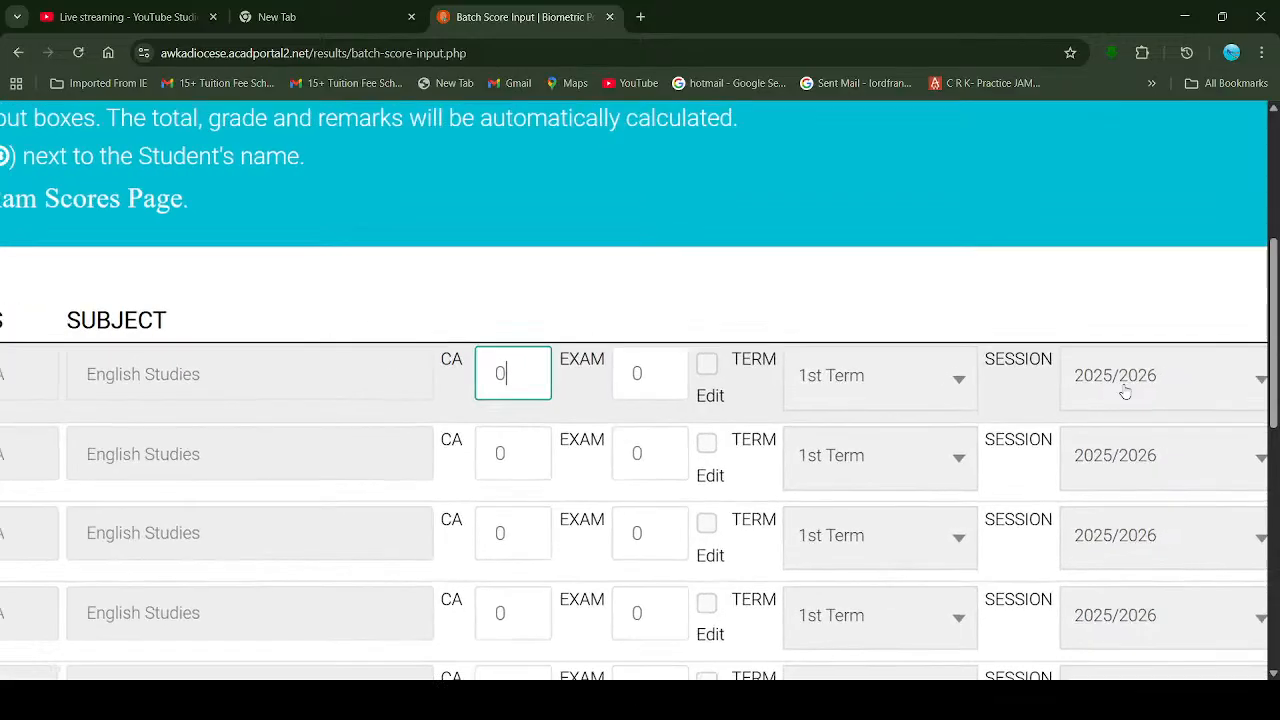
scroll(745, 392, left, 4)
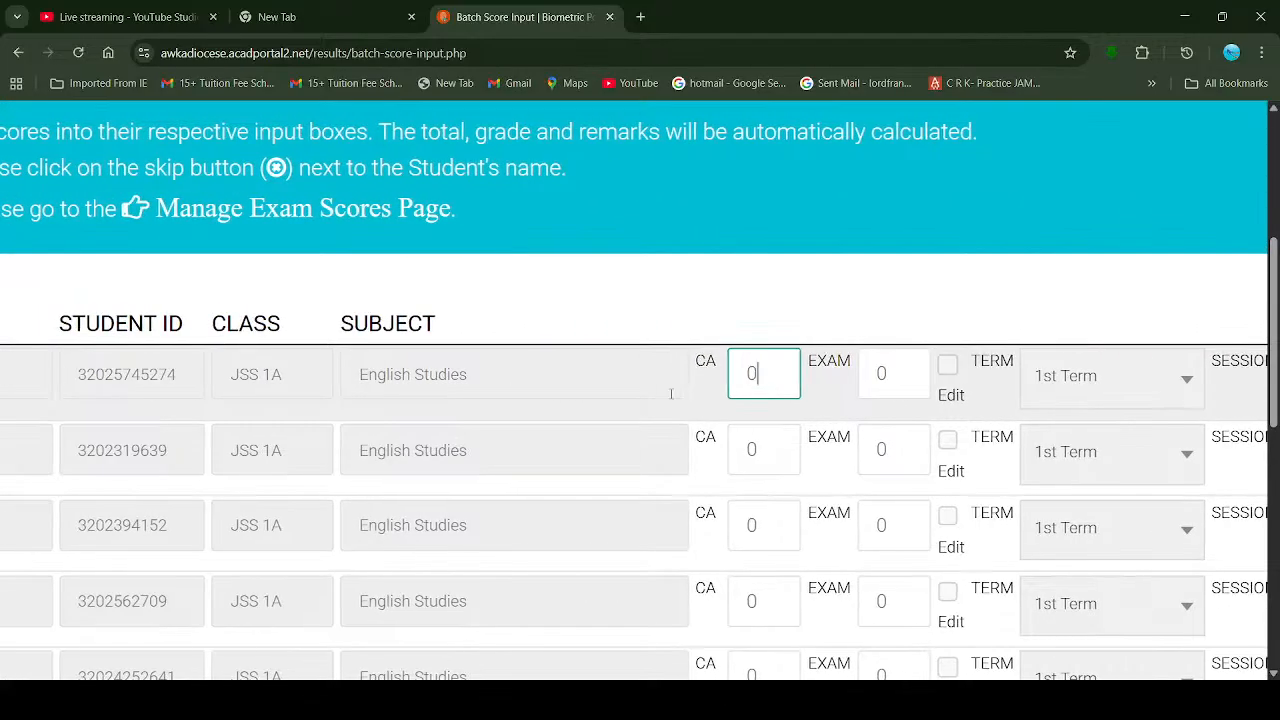
scroll(671, 394, left, 2)
scroll(962, 381, up, 2)
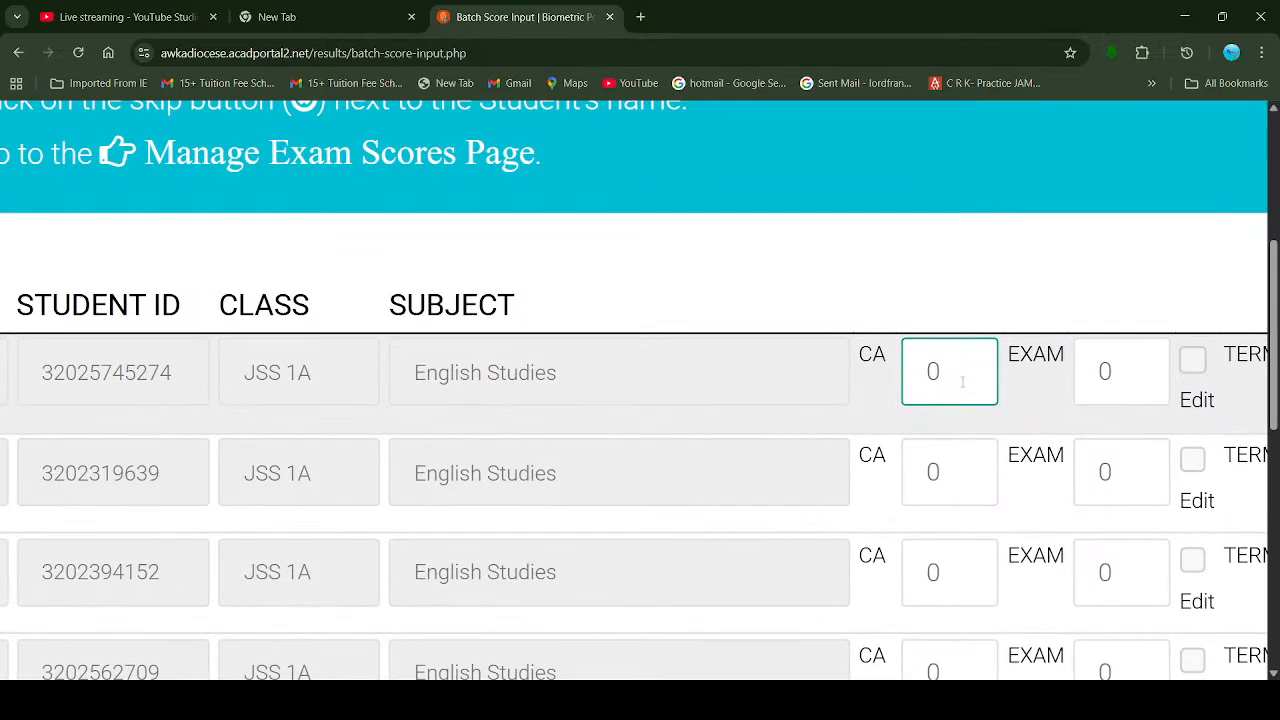
scroll(962, 381, down, 3)
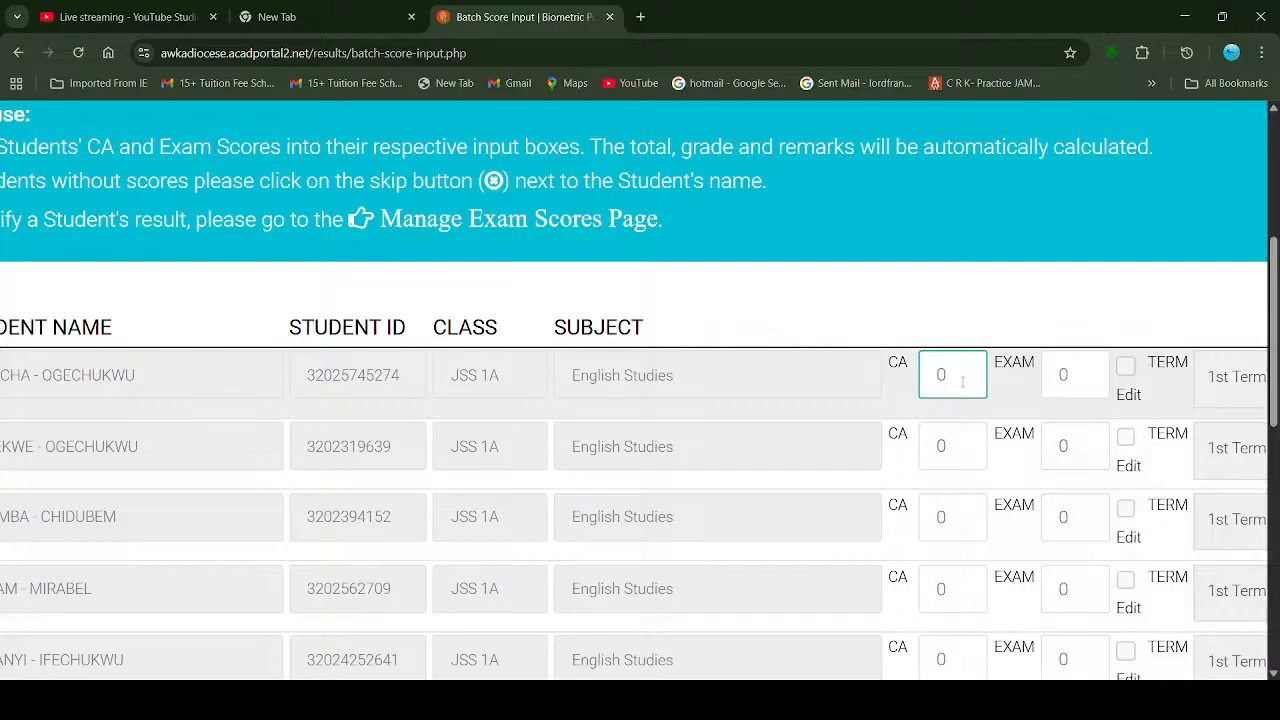
scroll(880, 392, down, 3)
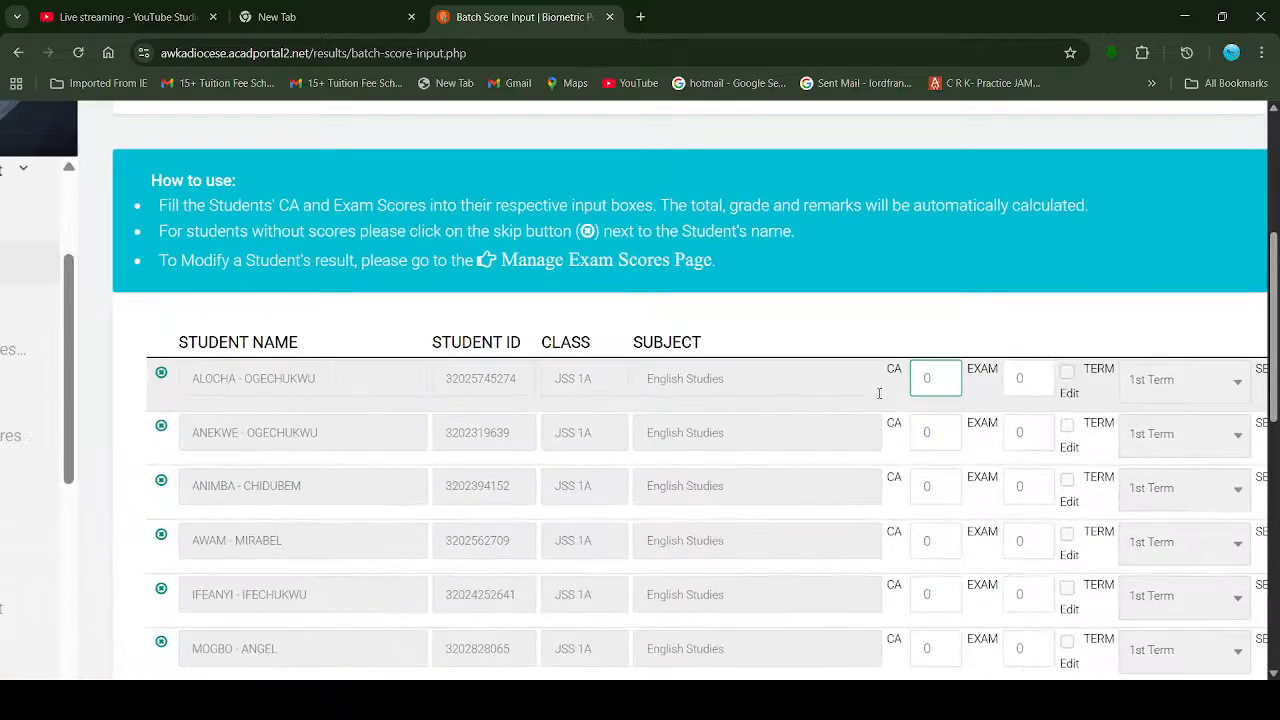
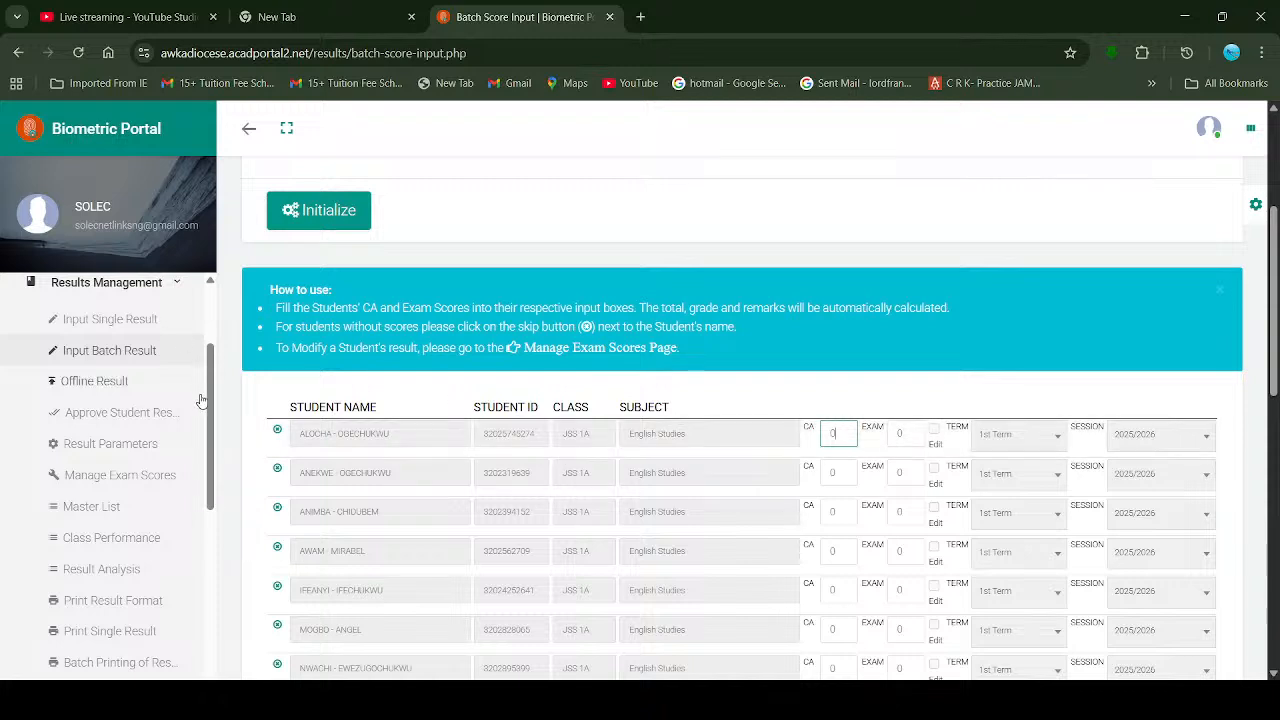
Step: Return to the dashboard showing 160 students, 1 staff, 13 classes and 26 subjects
drag(214, 414, 216, 453)
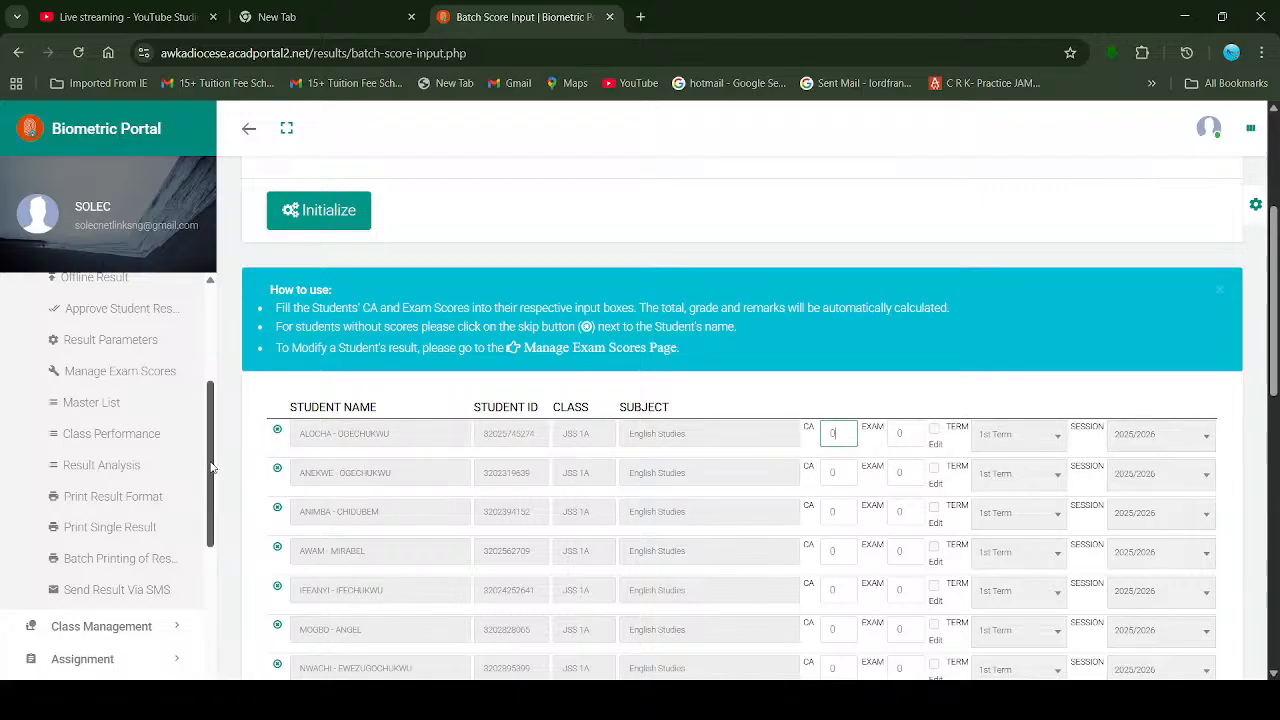
drag(211, 467, 206, 361)
click(121, 344)
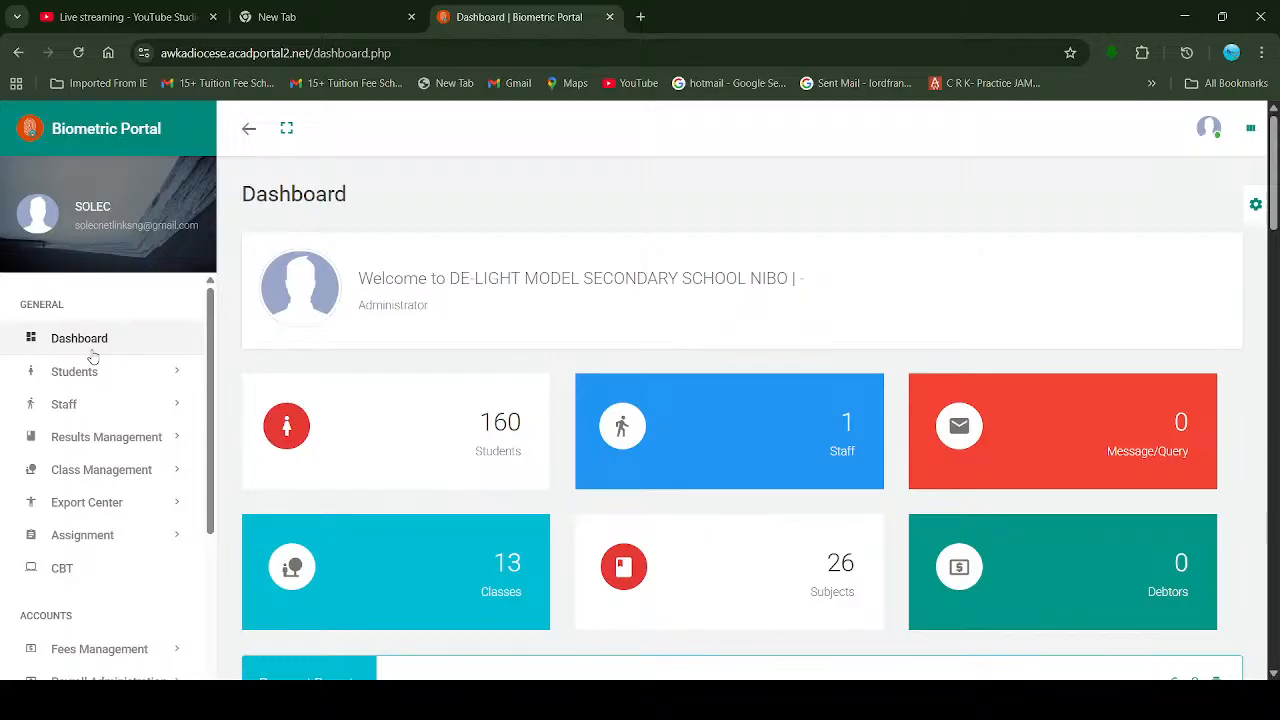
Step: Expand Results Management in the sidebar and go to the Print Result Format page
click(110, 450)
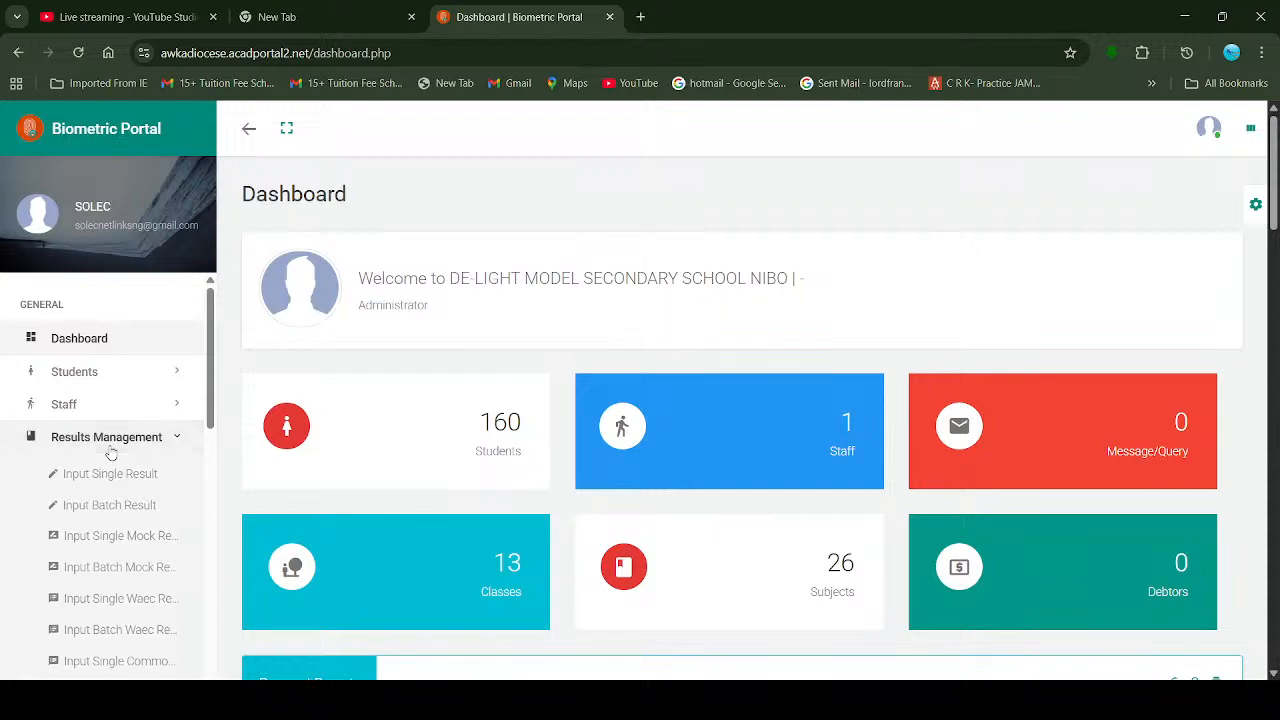
scroll(100, 505, down, 5)
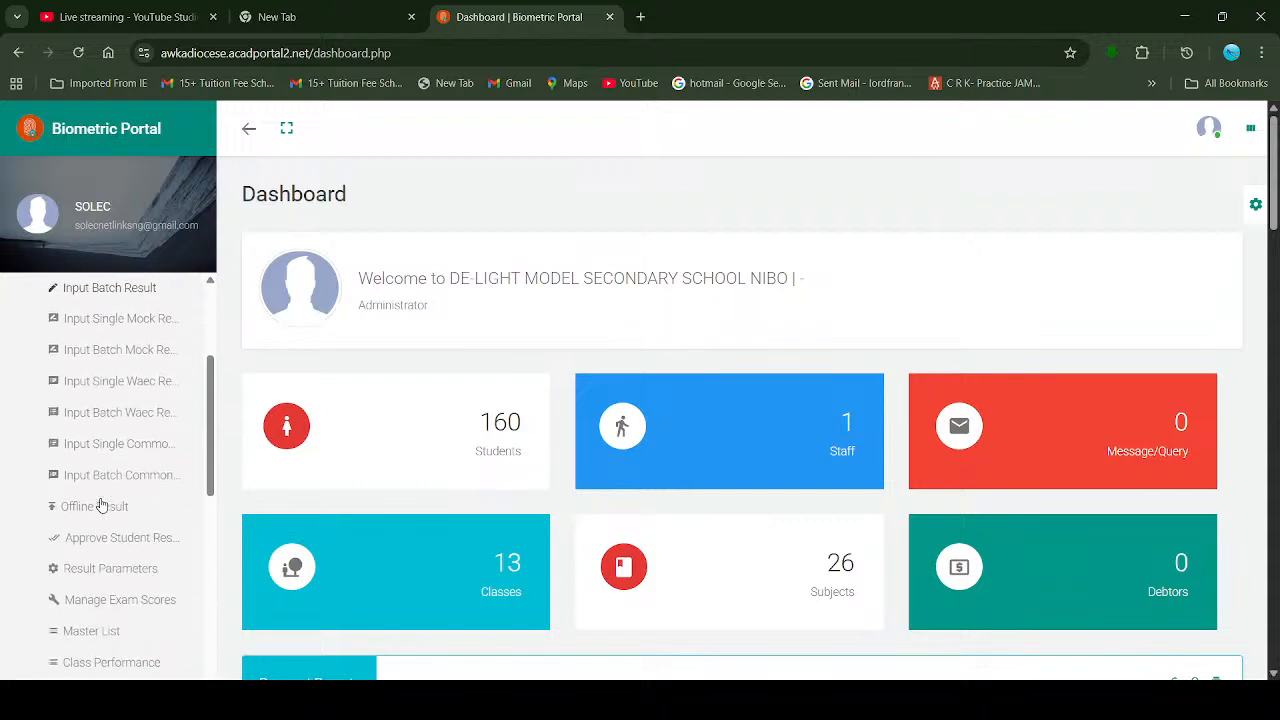
scroll(100, 505, down, 1)
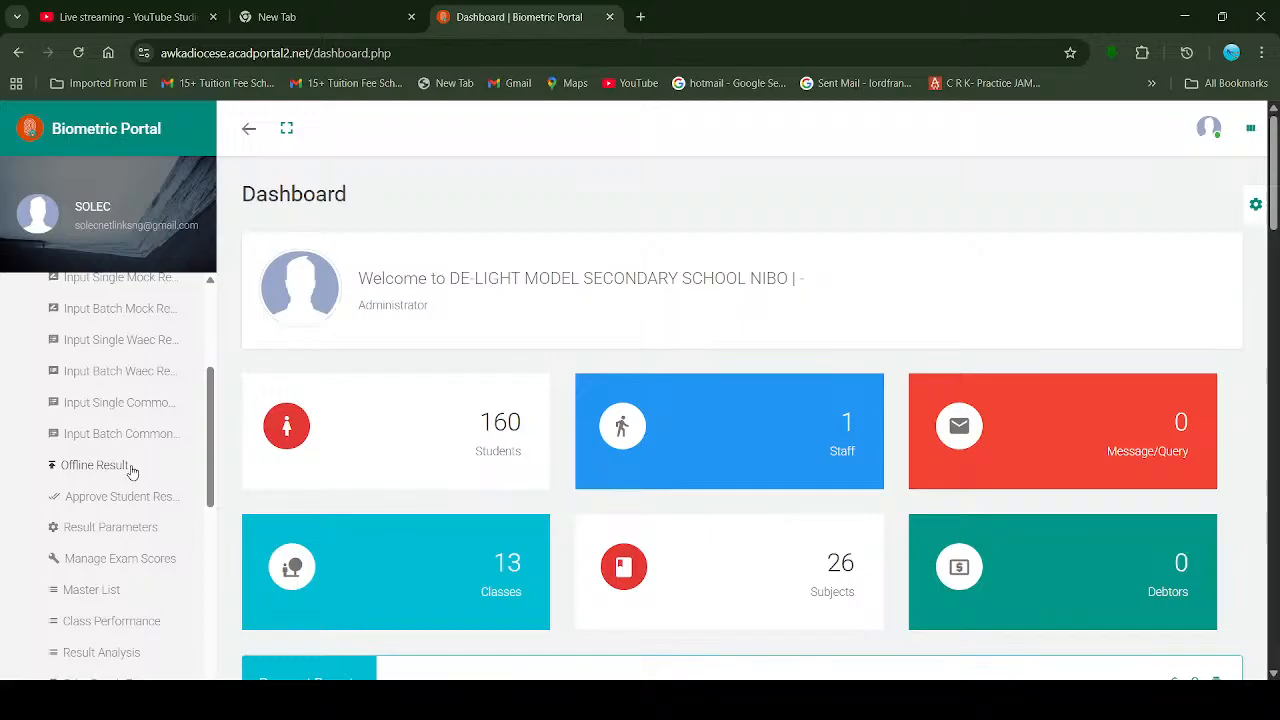
scroll(131, 472, down, 3)
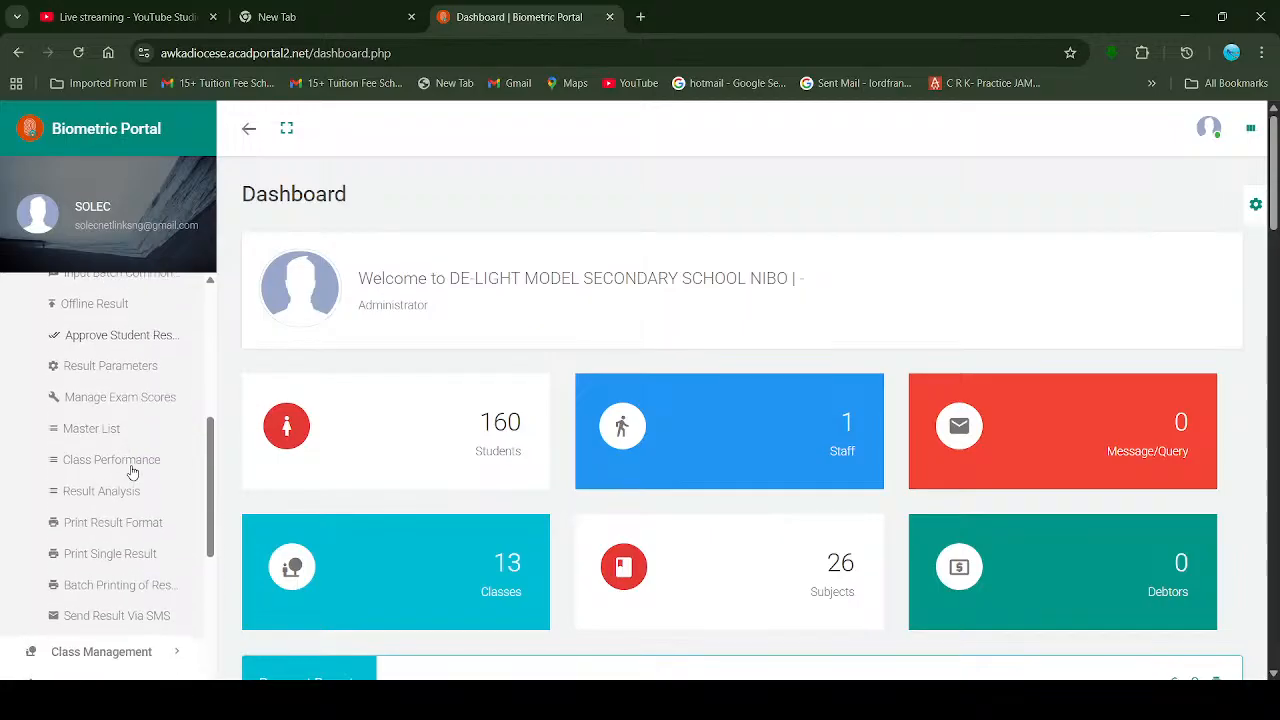
scroll(131, 472, down, 2)
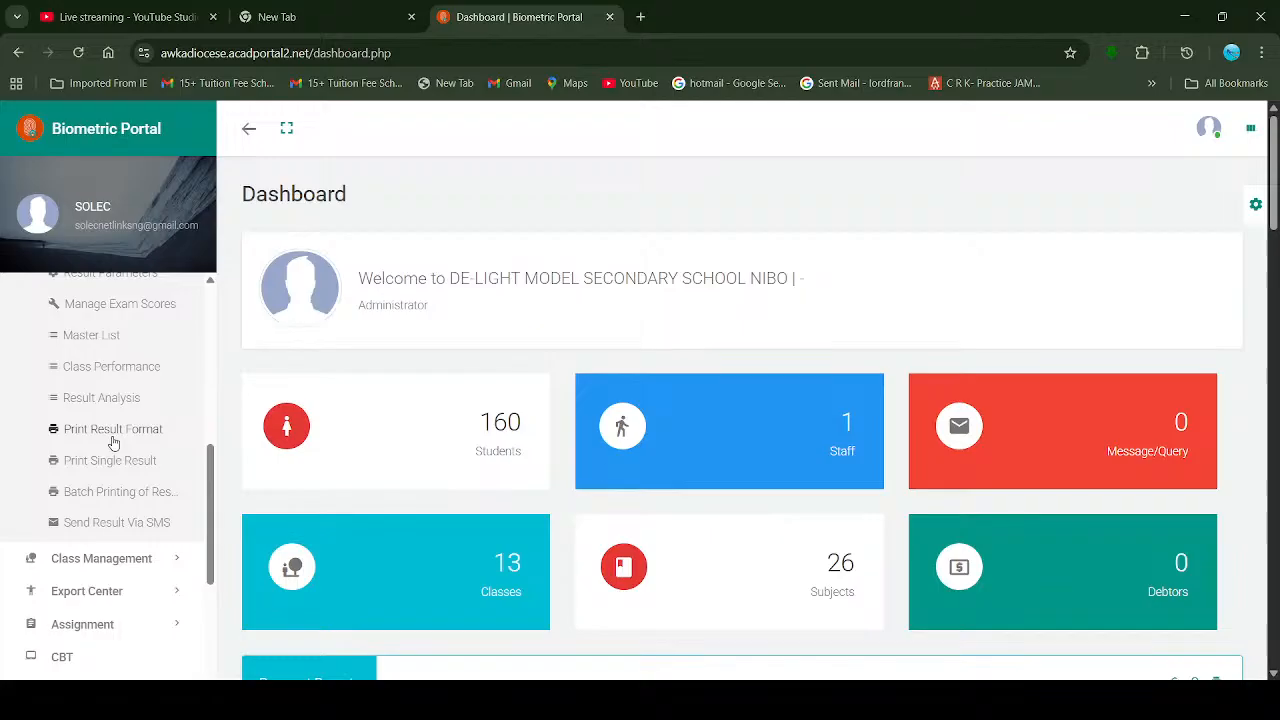
click(113, 440)
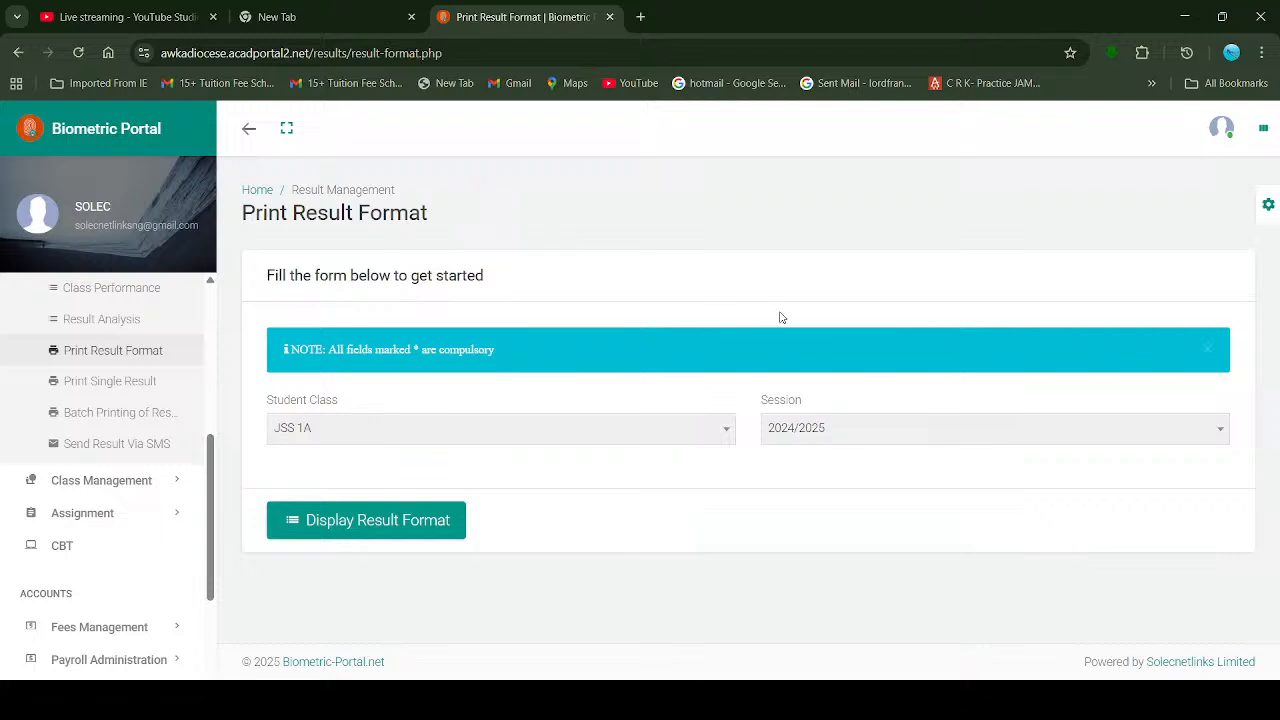
Step: Keep Student Class JSS 1A and change the Session to 2025/2026
click(565, 436)
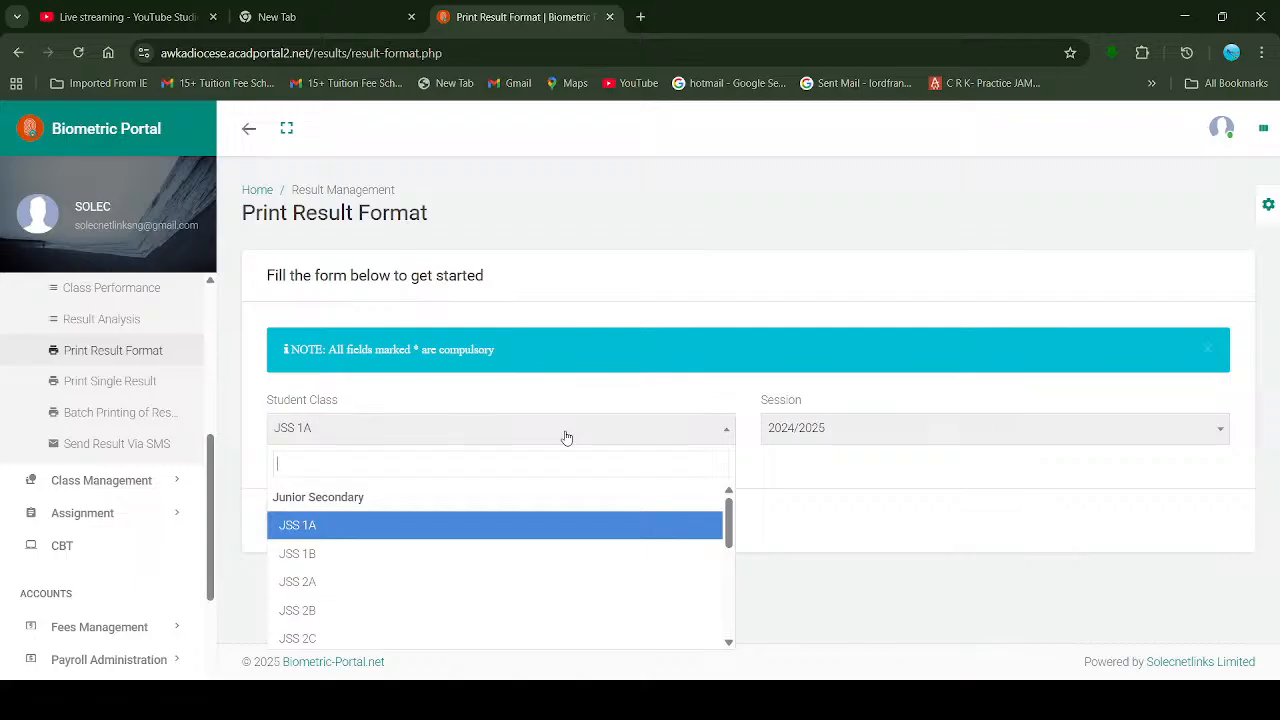
click(870, 430)
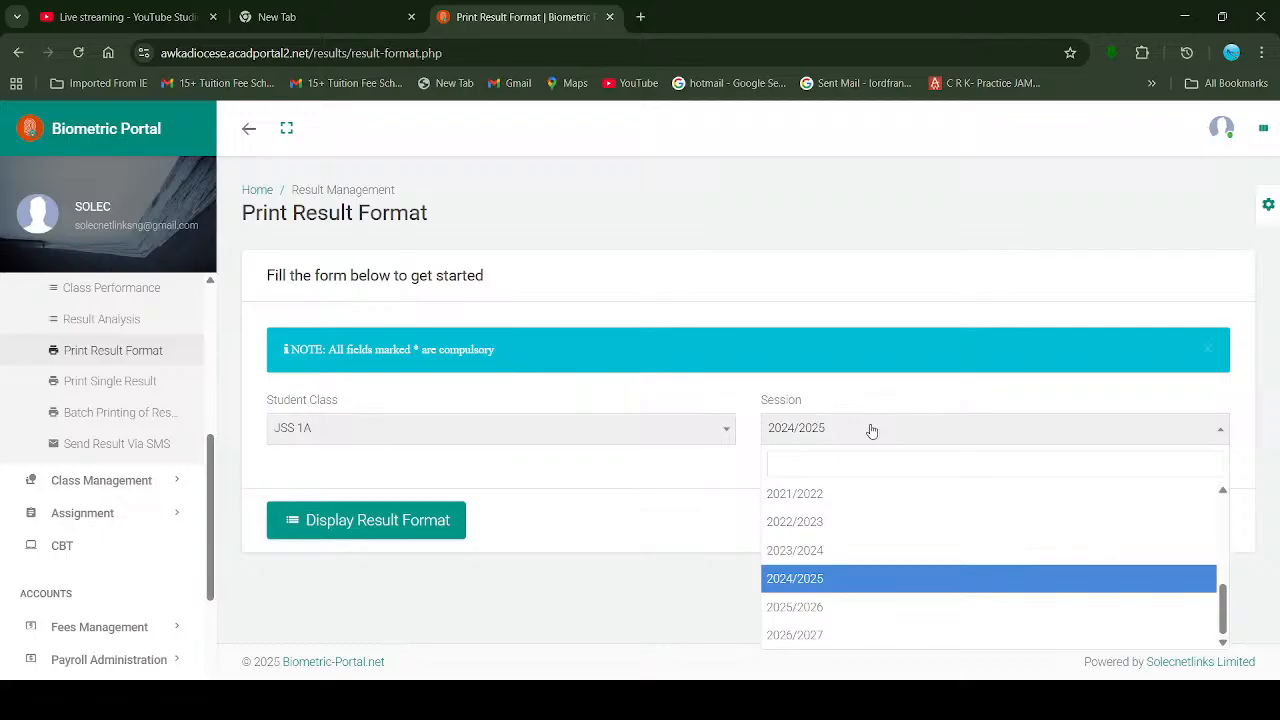
click(828, 585)
click(822, 428)
click(806, 608)
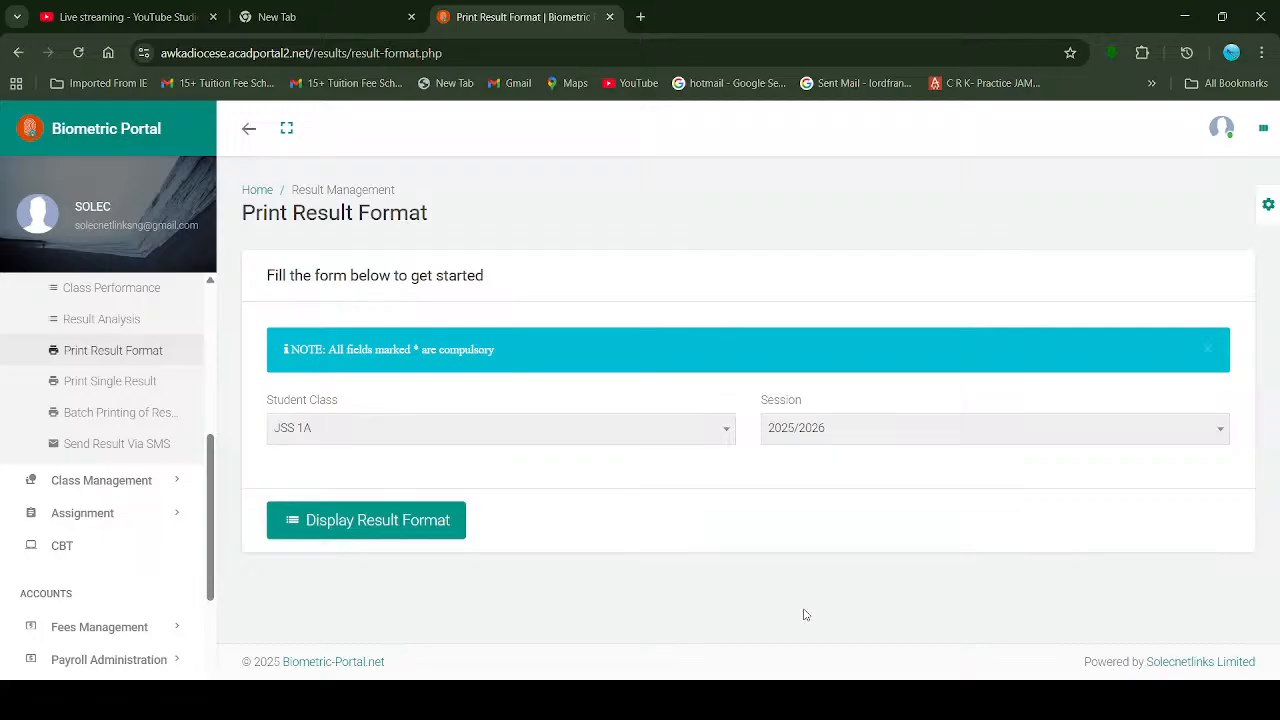
Step: Display the JSS 1A 2025/2026 result format and review its blank CA(40) and EXAM(60) columns
click(391, 521)
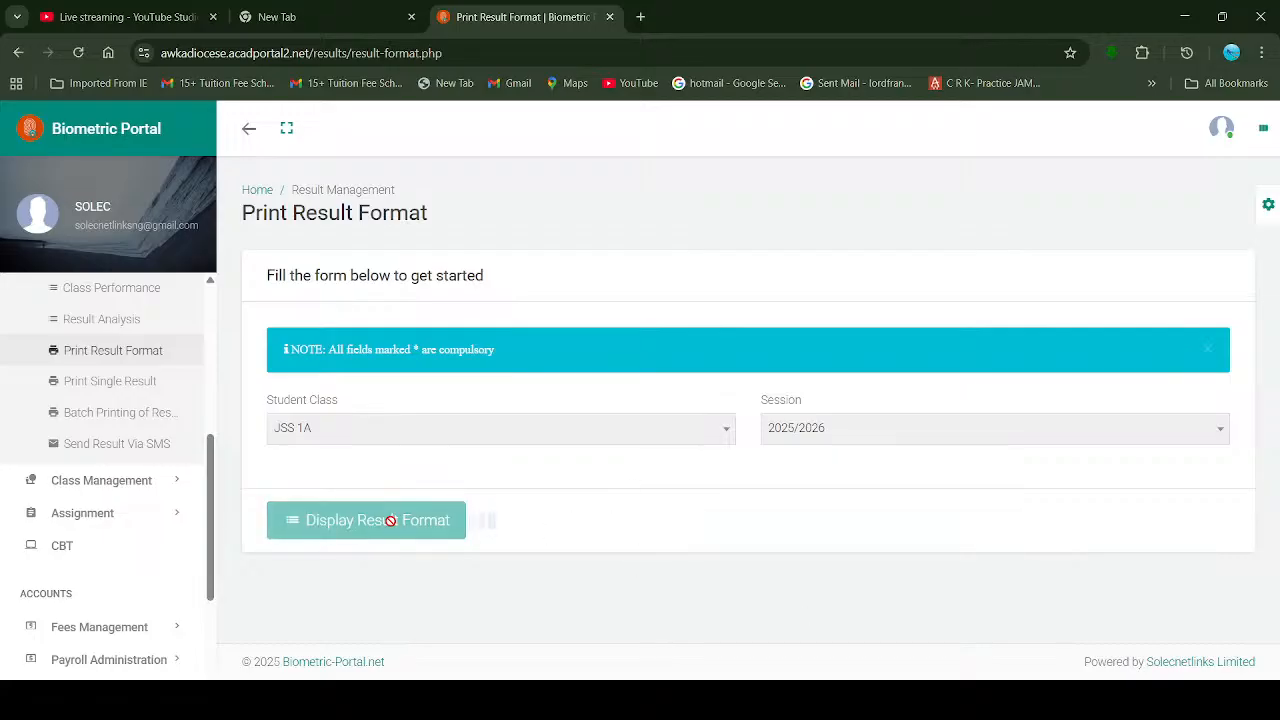
scroll(391, 521, down, 3)
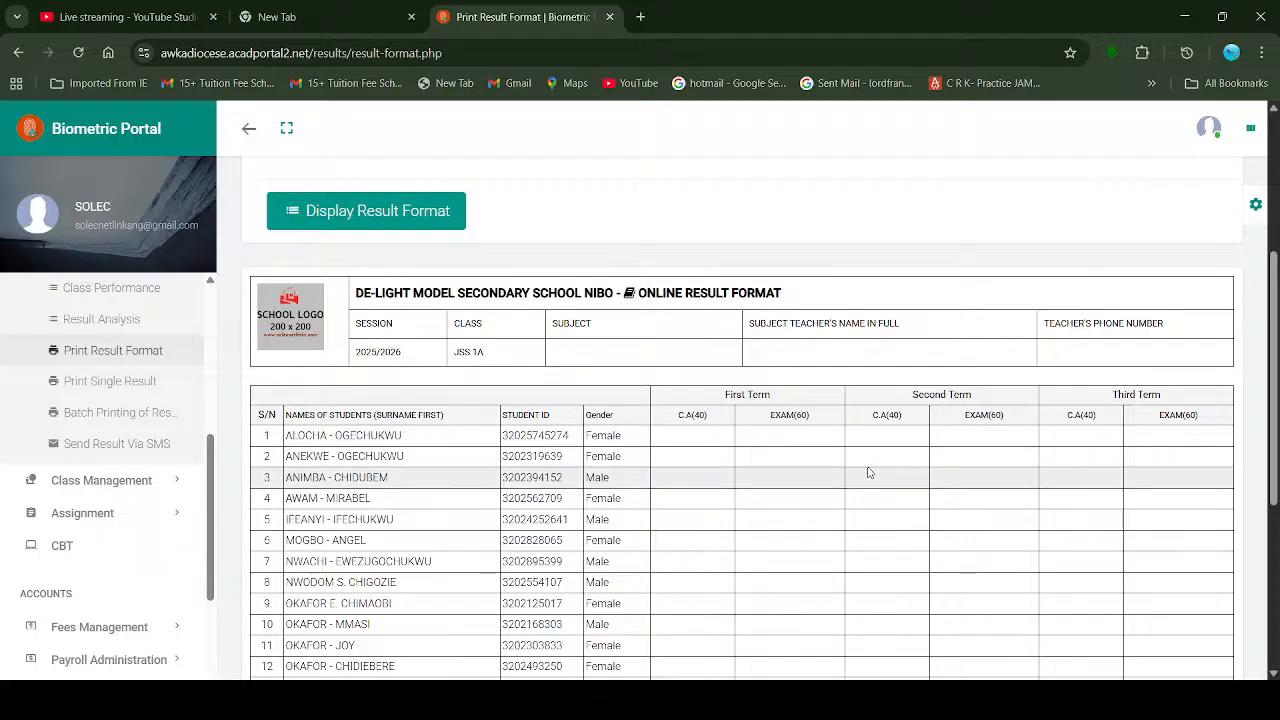
scroll(779, 418, down, 2)
scroll(779, 418, down, 2)
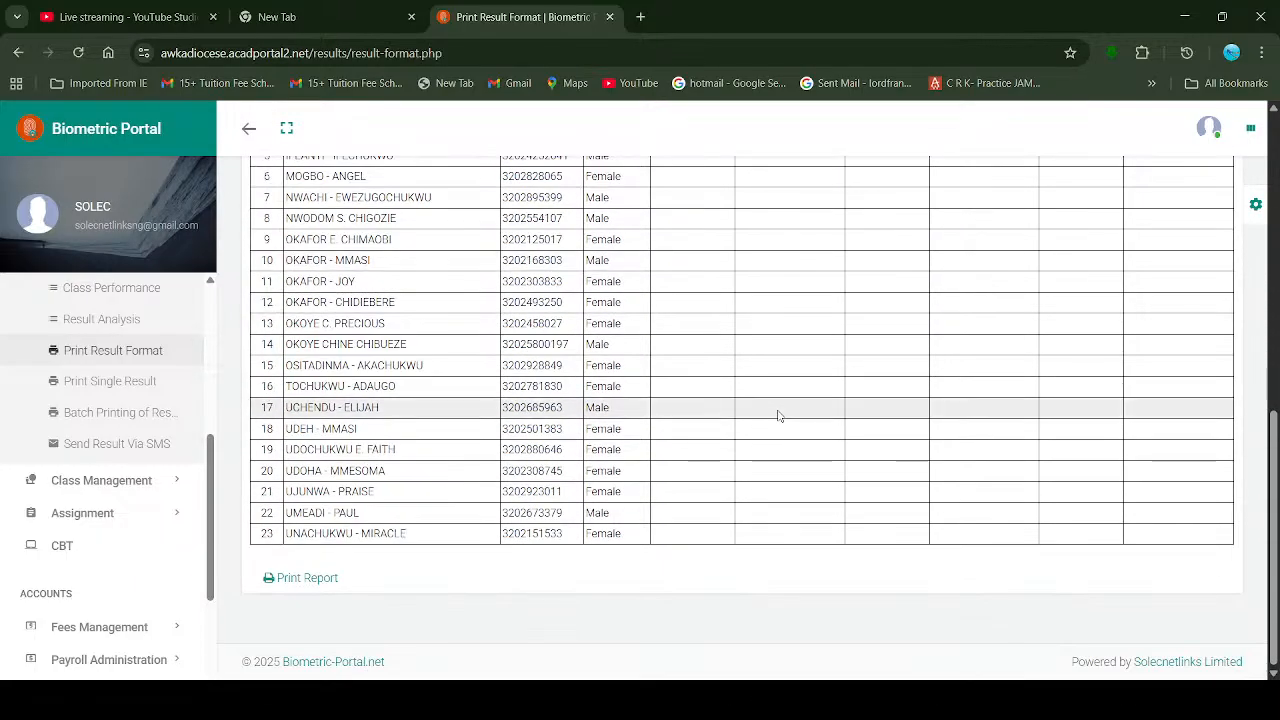
scroll(779, 416, up, 5)
scroll(779, 416, down, 3)
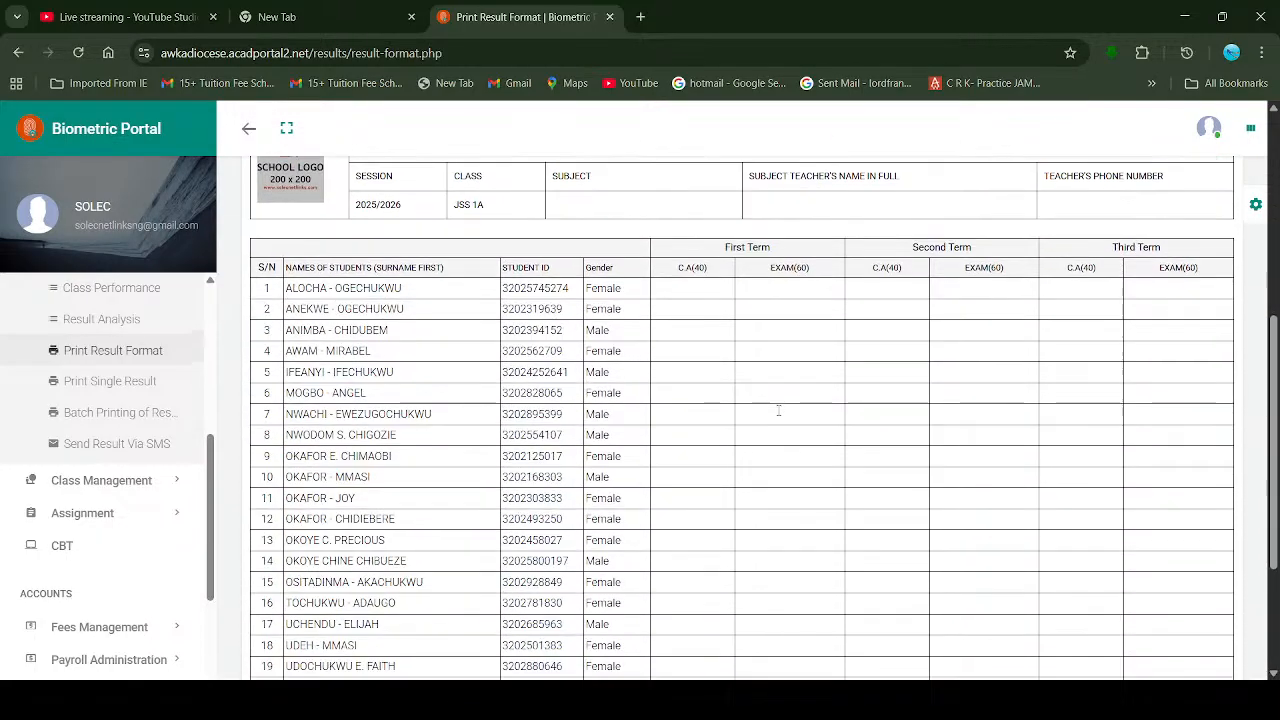
scroll(779, 416, up, 3)
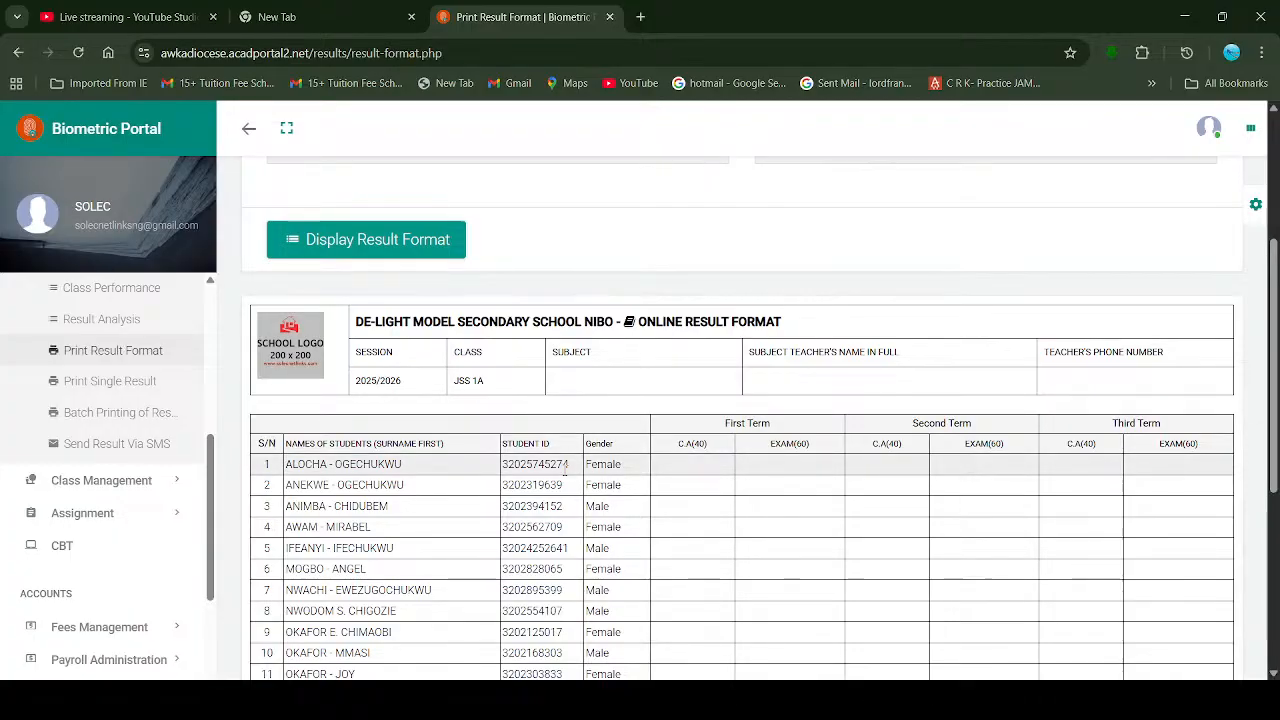
scroll(565, 470, down, 1)
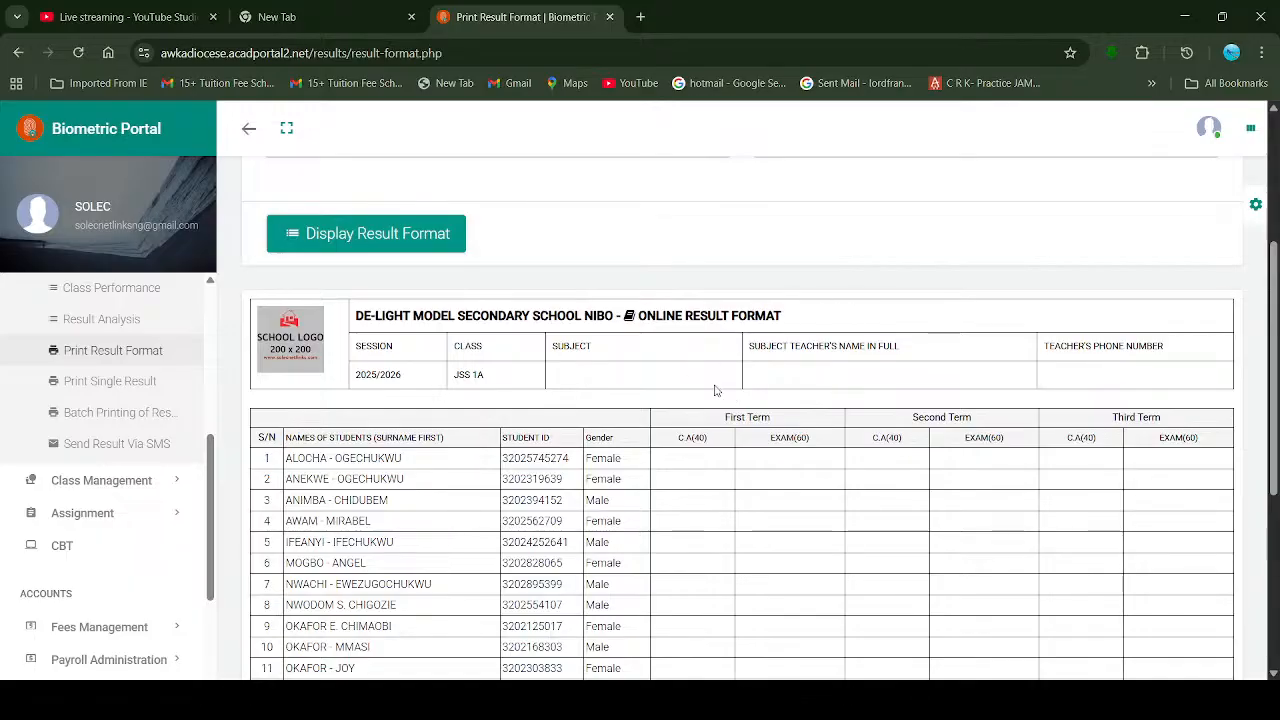
Step: Go to Input Batch Result under Results Management from the result sheet
ctrl+scroll(612, 391, up, 8)
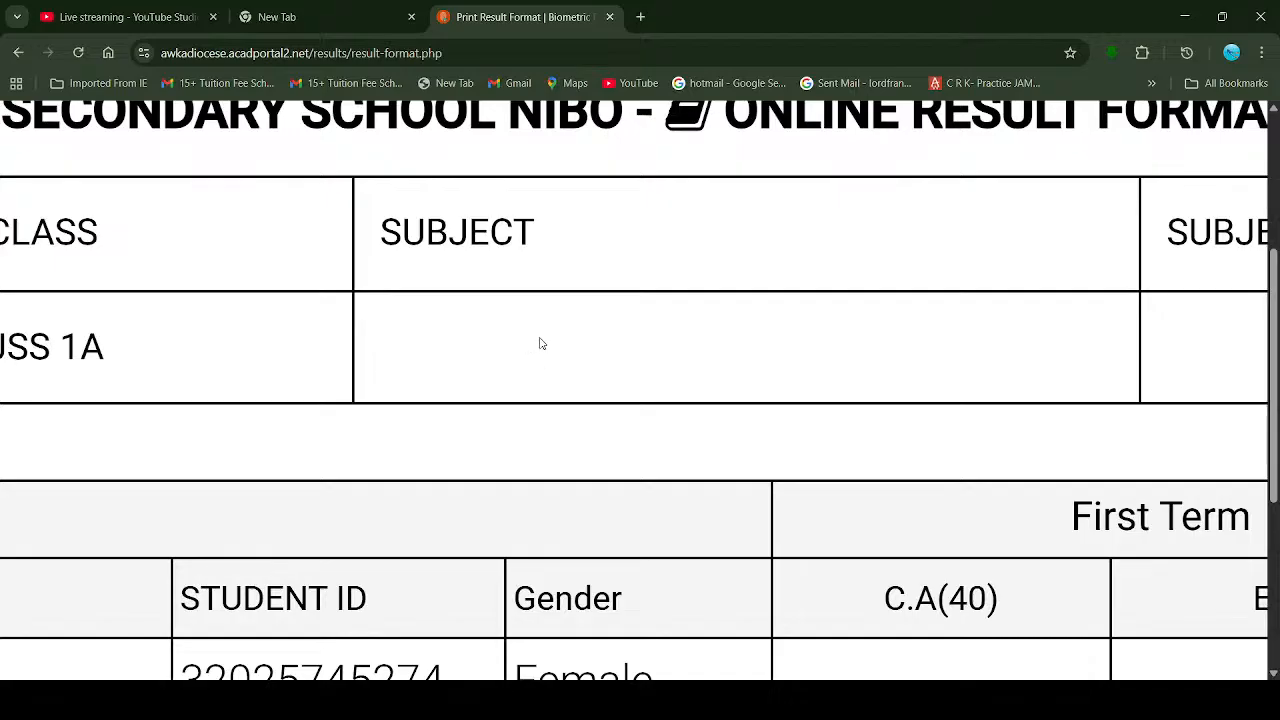
scroll(581, 323, left, 1)
scroll(581, 323, up, 1)
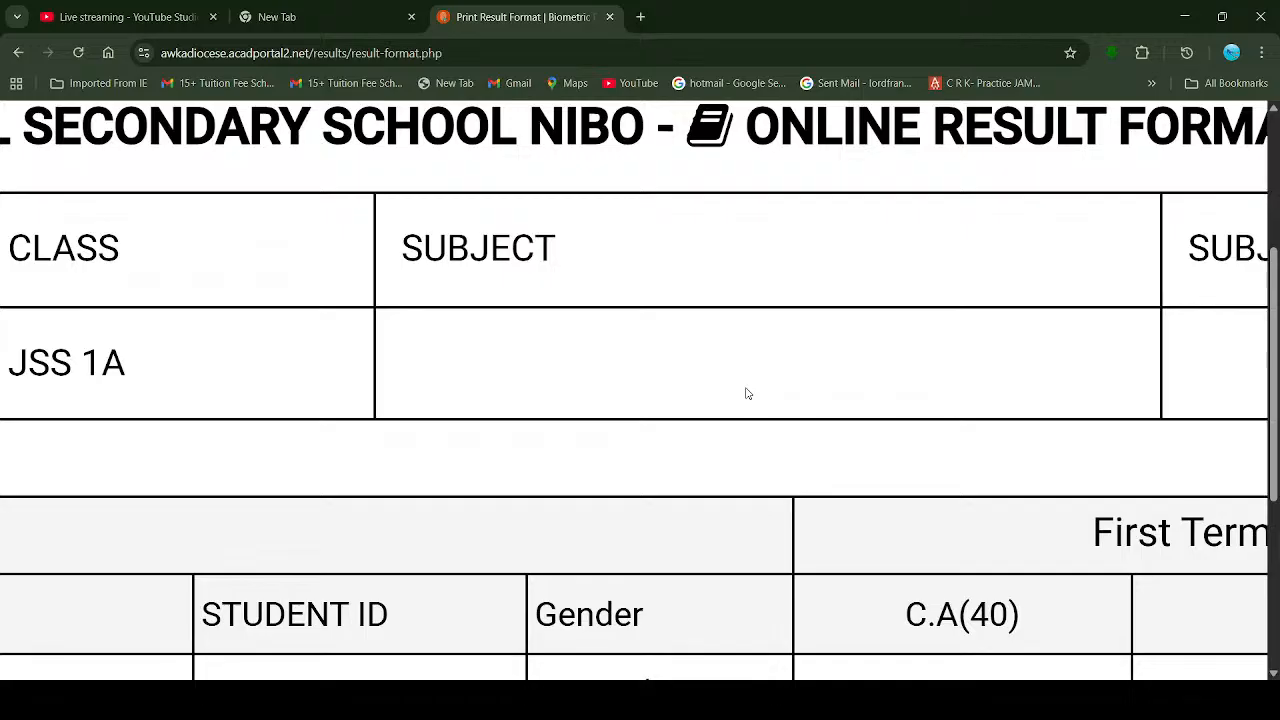
scroll(750, 324, down, 5)
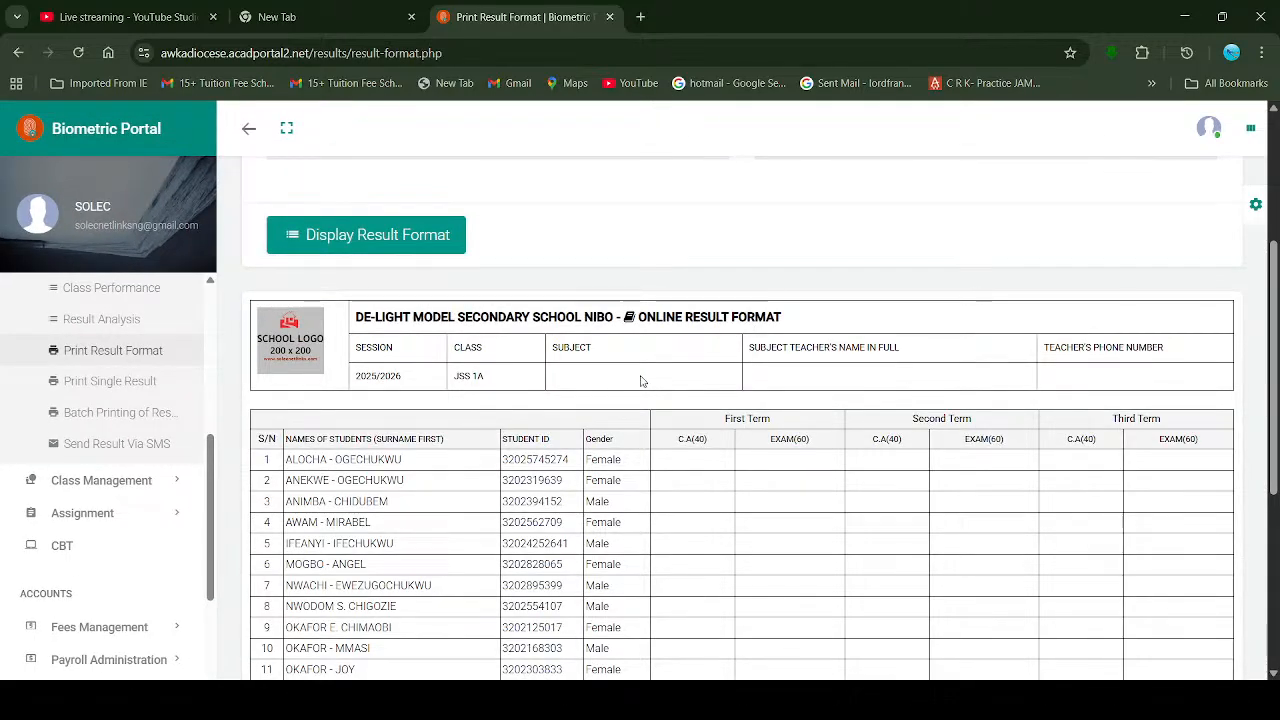
scroll(640, 379, up, 3)
scroll(642, 381, up, 2)
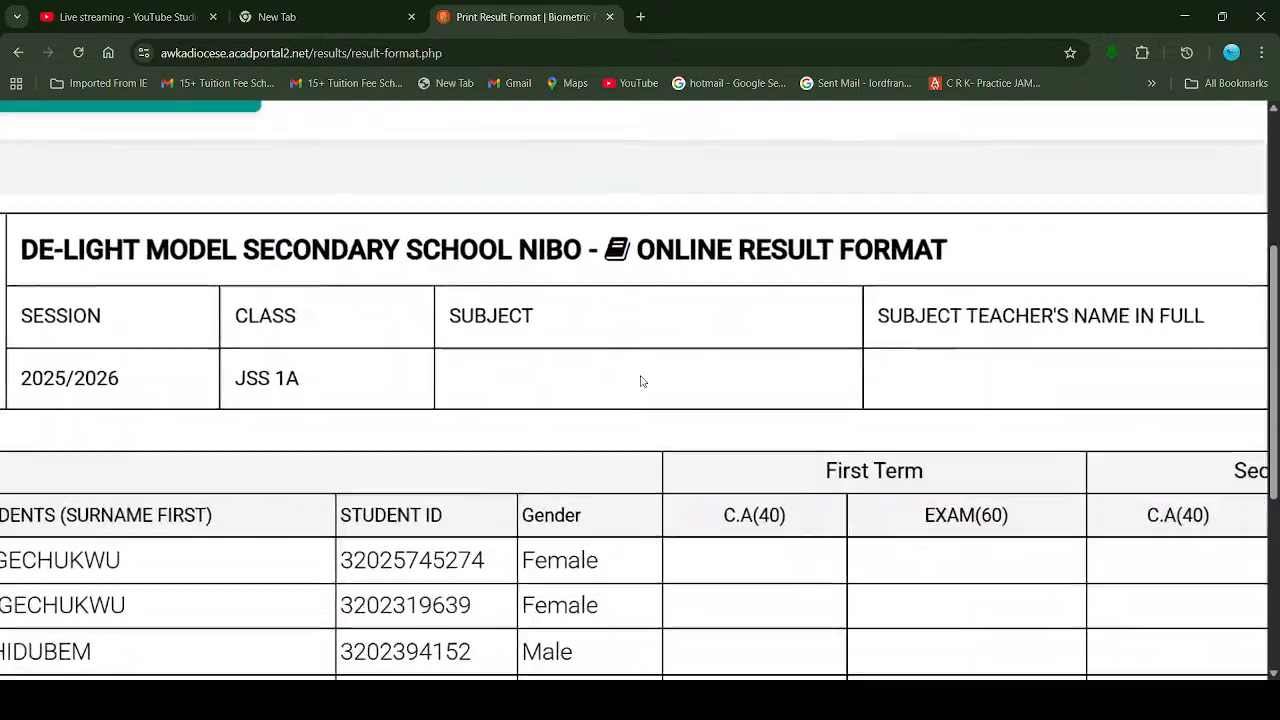
scroll(642, 381, up, 2)
scroll(642, 381, up, 2)
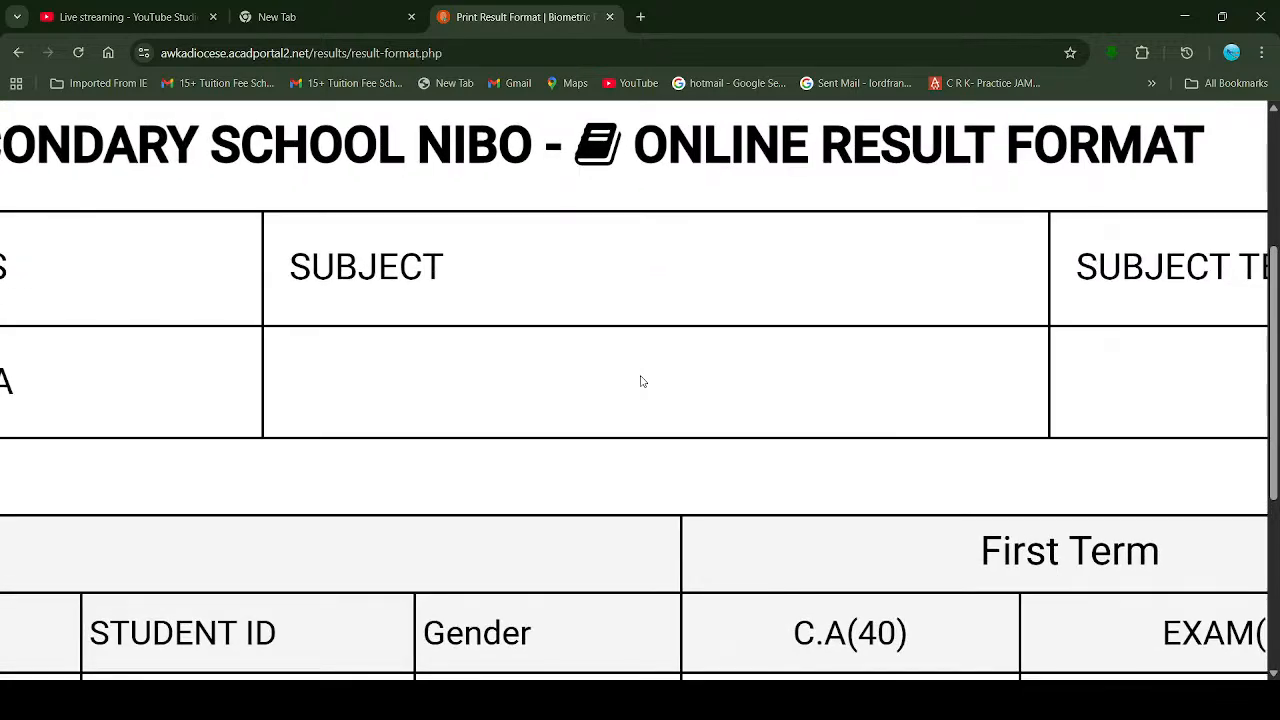
scroll(642, 381, down, 5)
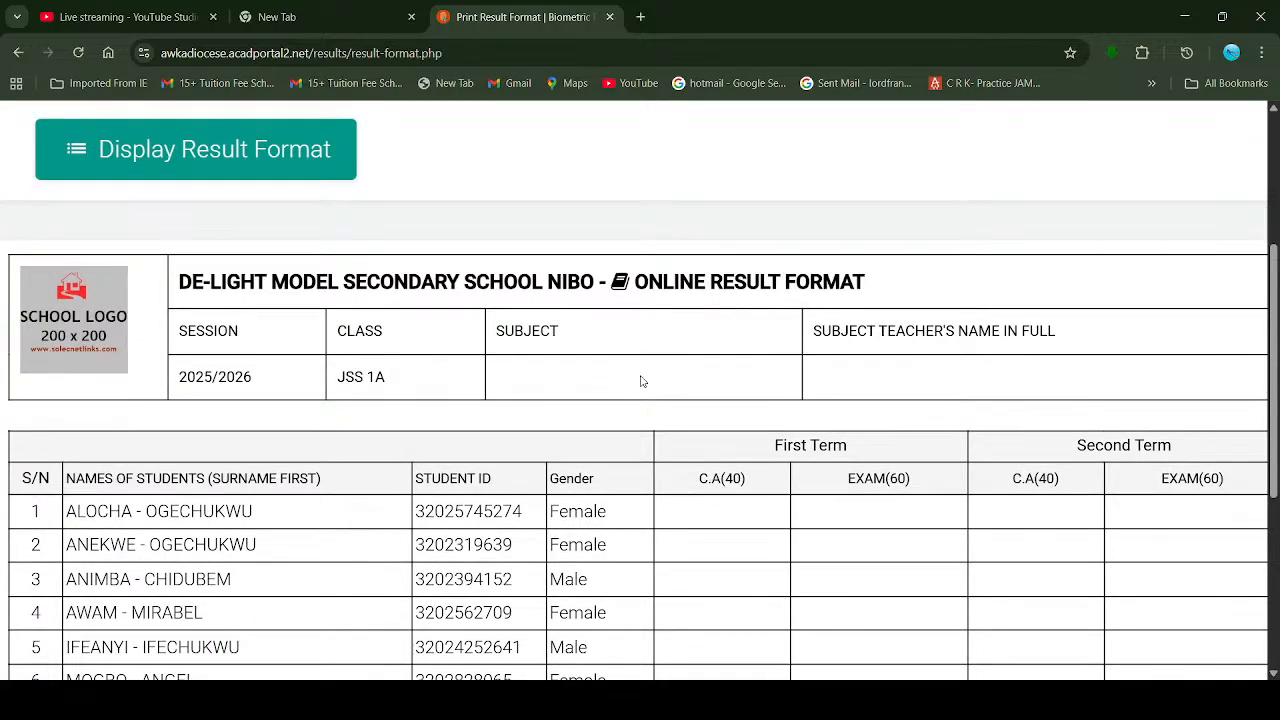
scroll(642, 381, down, 2)
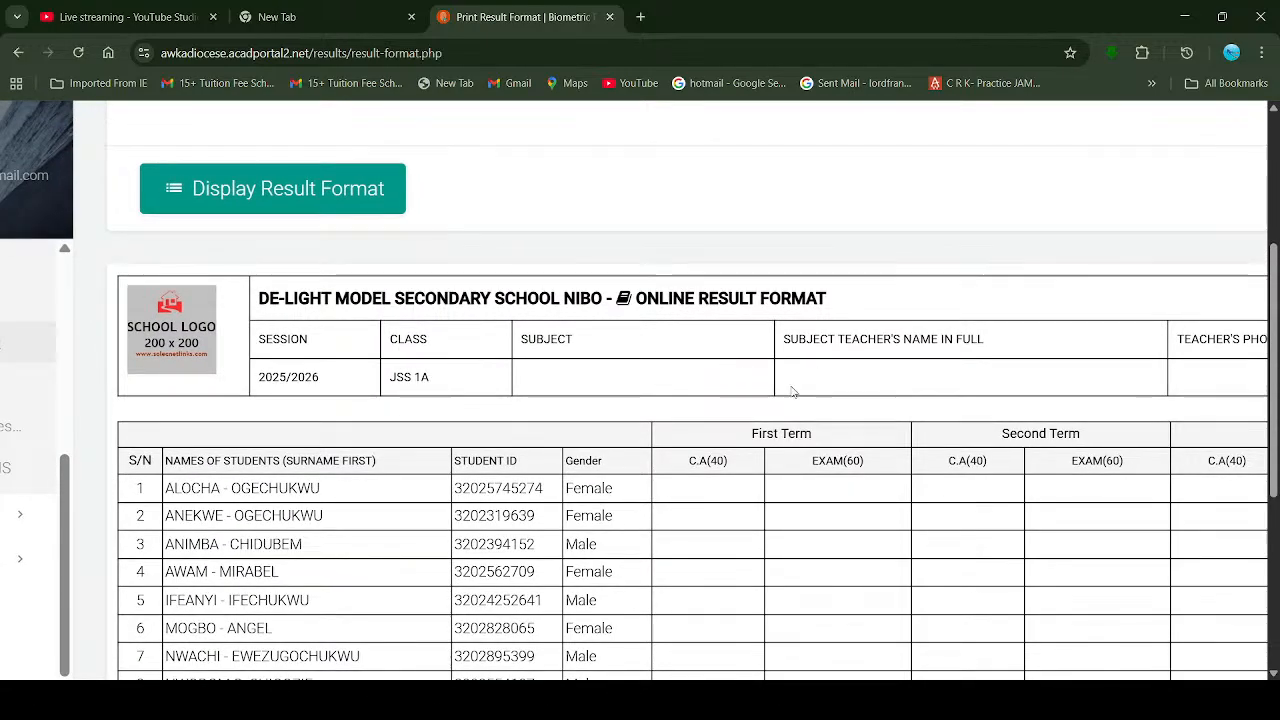
scroll(856, 383, down, 1)
scroll(877, 437, down, 4)
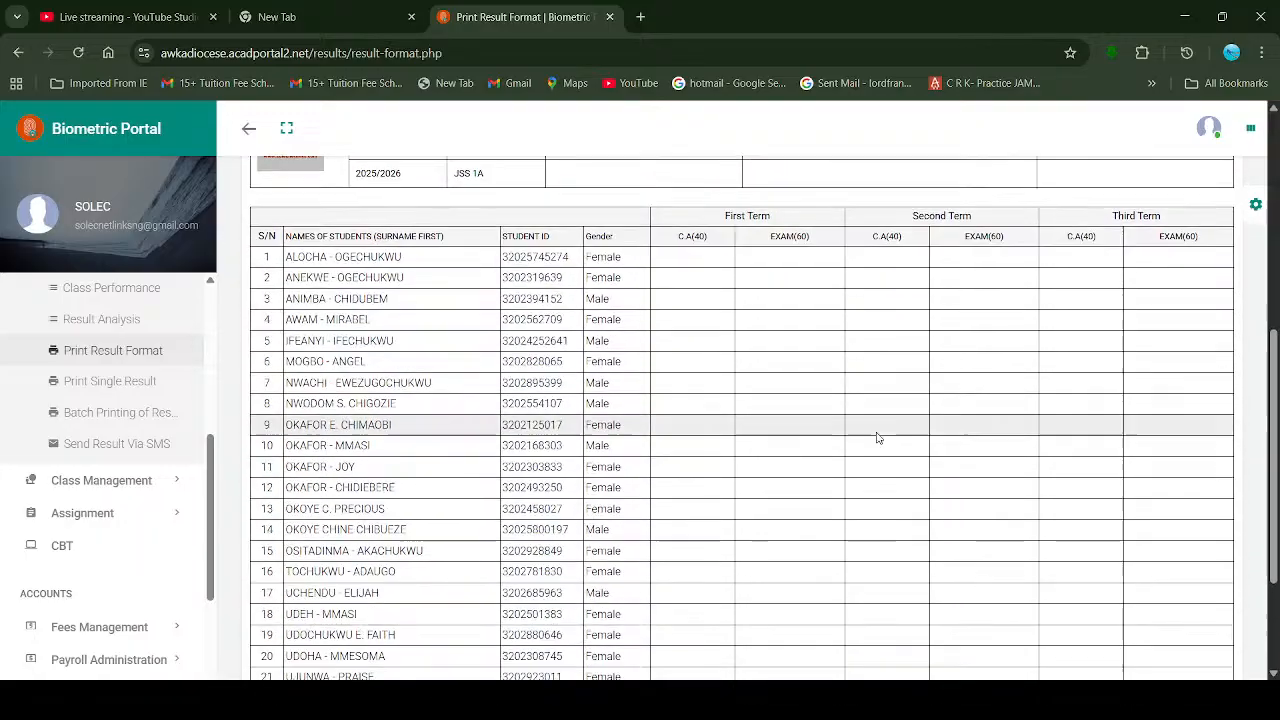
scroll(870, 420, up, 5)
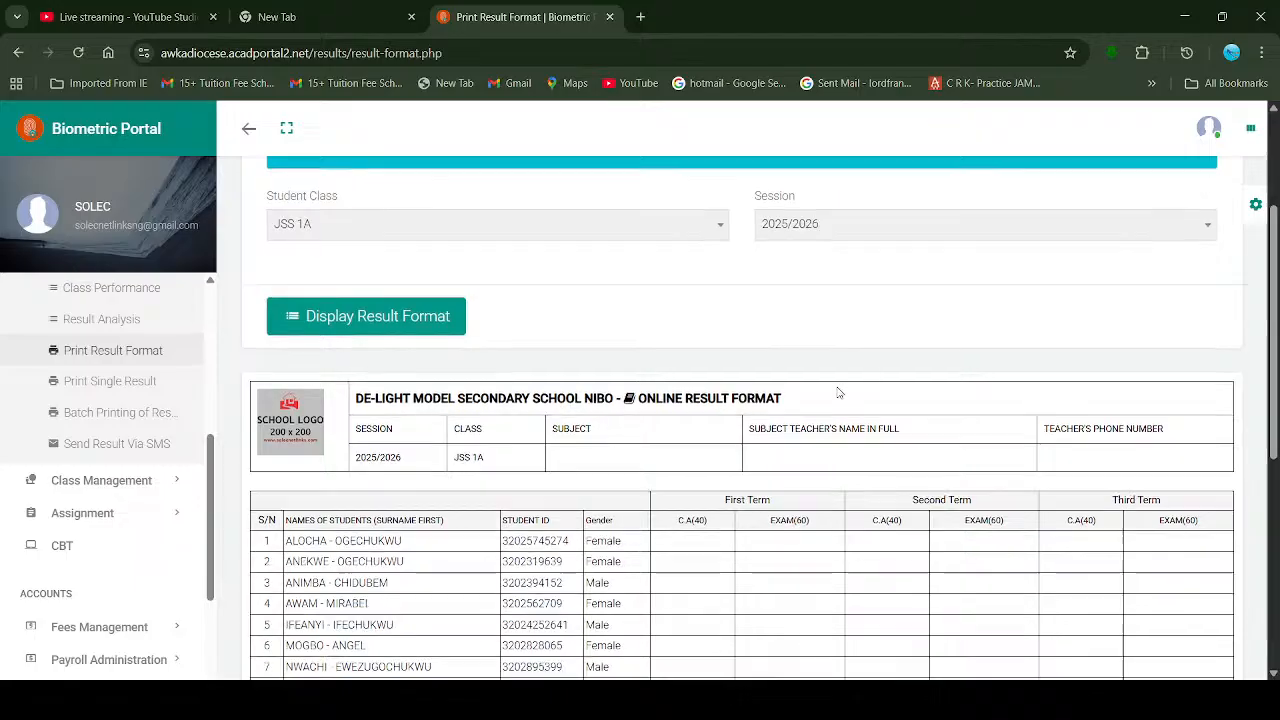
scroll(750, 390, down, 1)
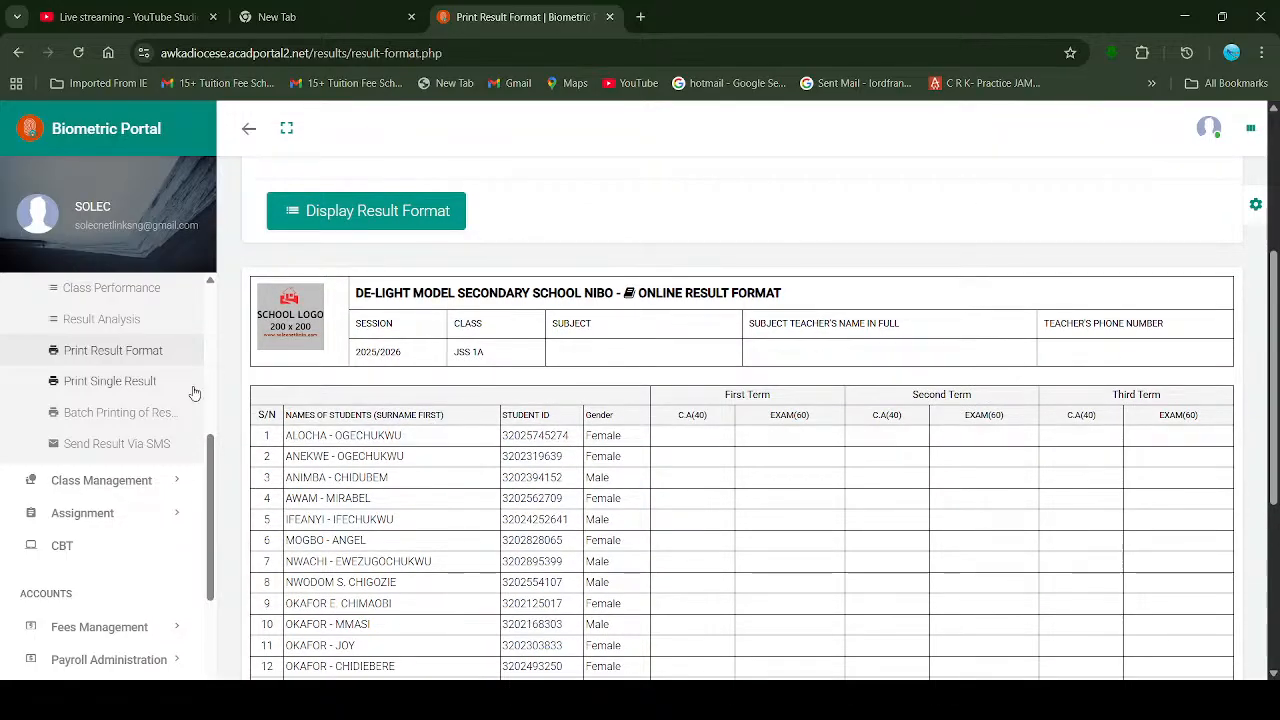
scroll(117, 398, up, 1)
scroll(117, 398, up, 2)
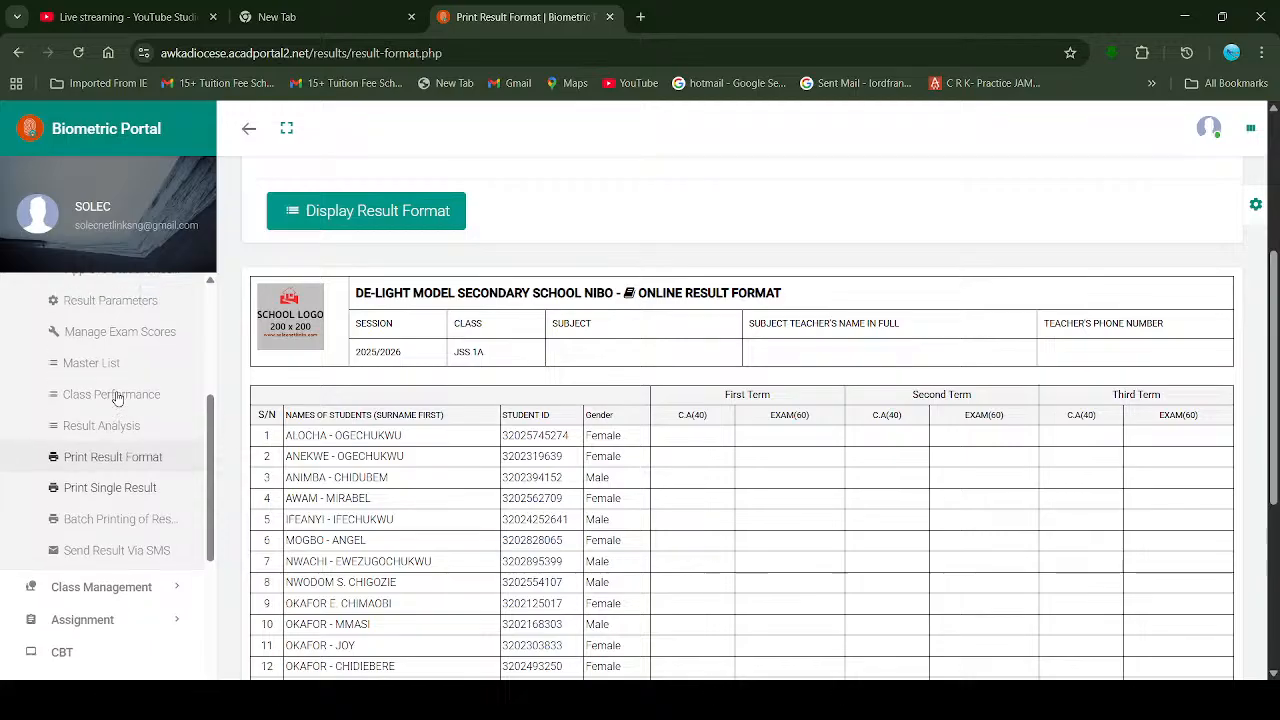
scroll(117, 398, up, 2)
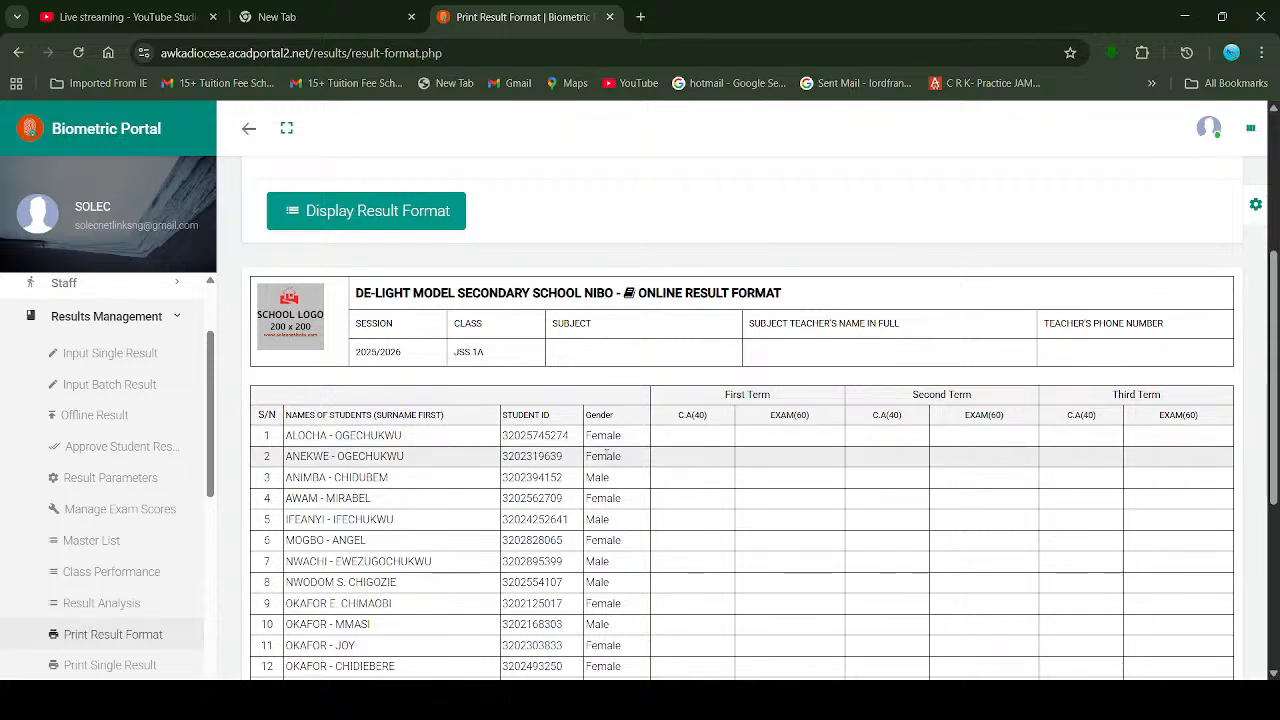
click(130, 391)
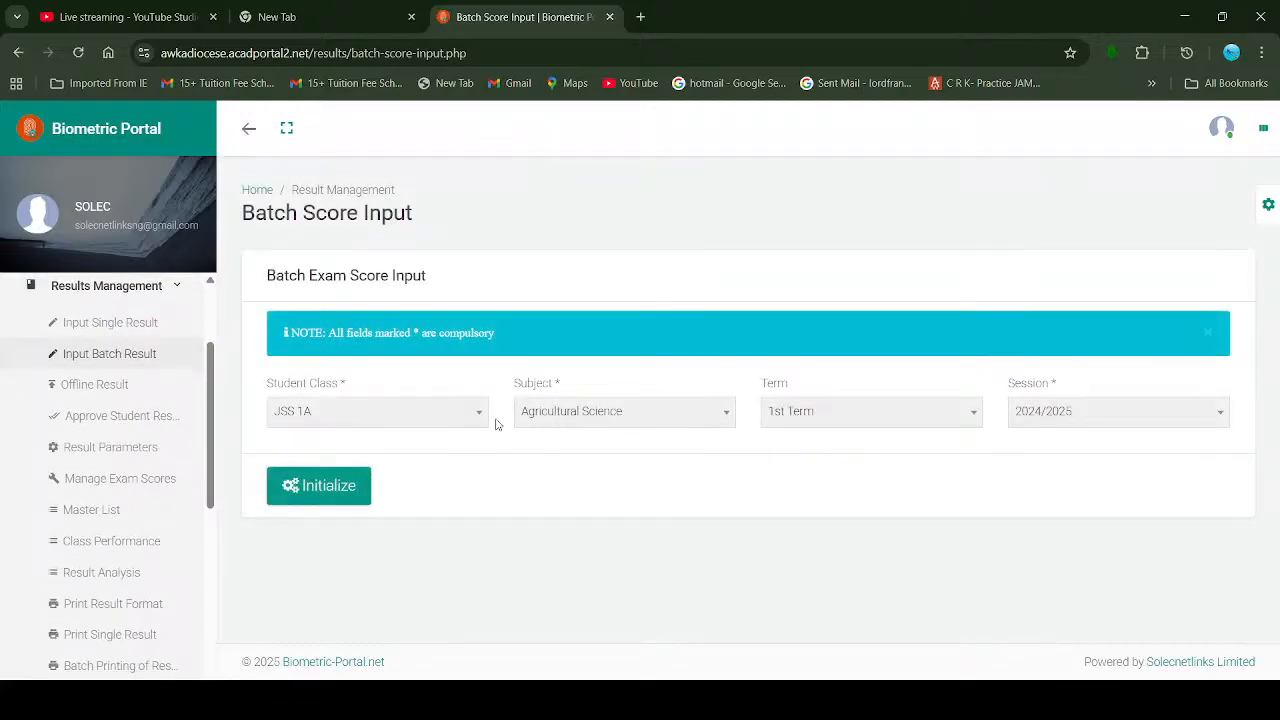
Step: Pick English Studies from the Subject list
click(607, 412)
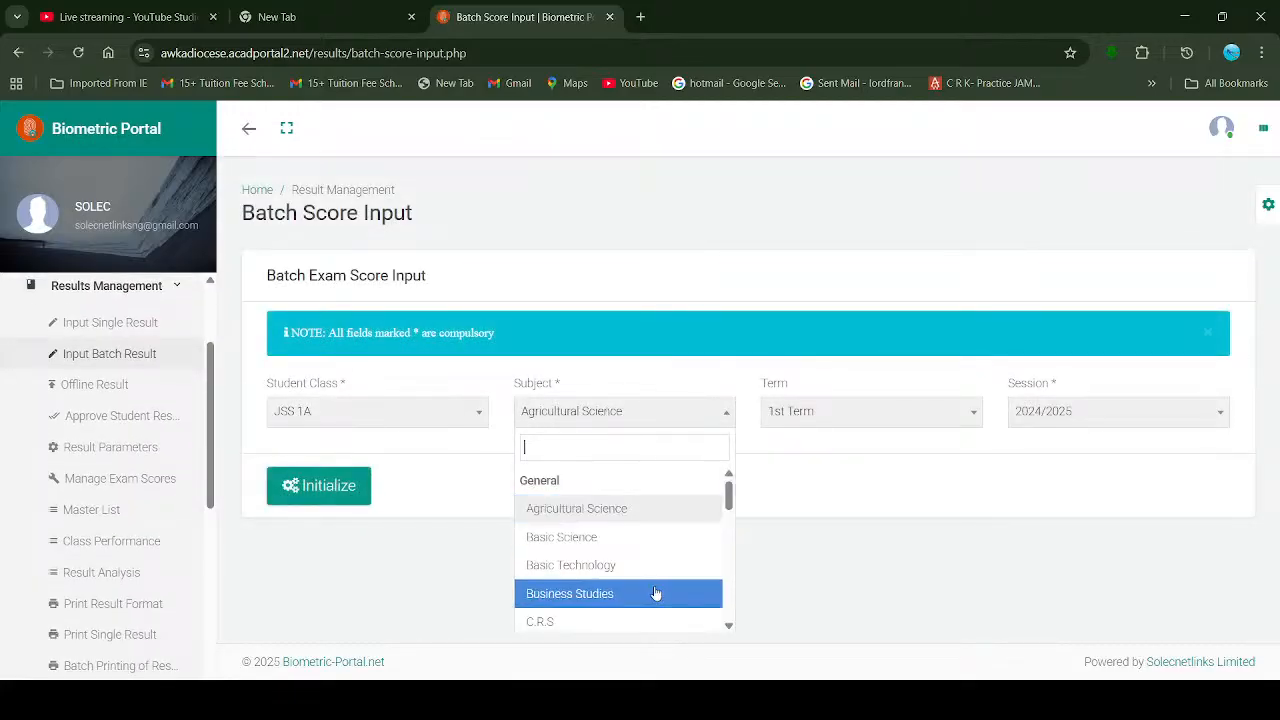
scroll(608, 603, down, 2)
scroll(613, 605, down, 2)
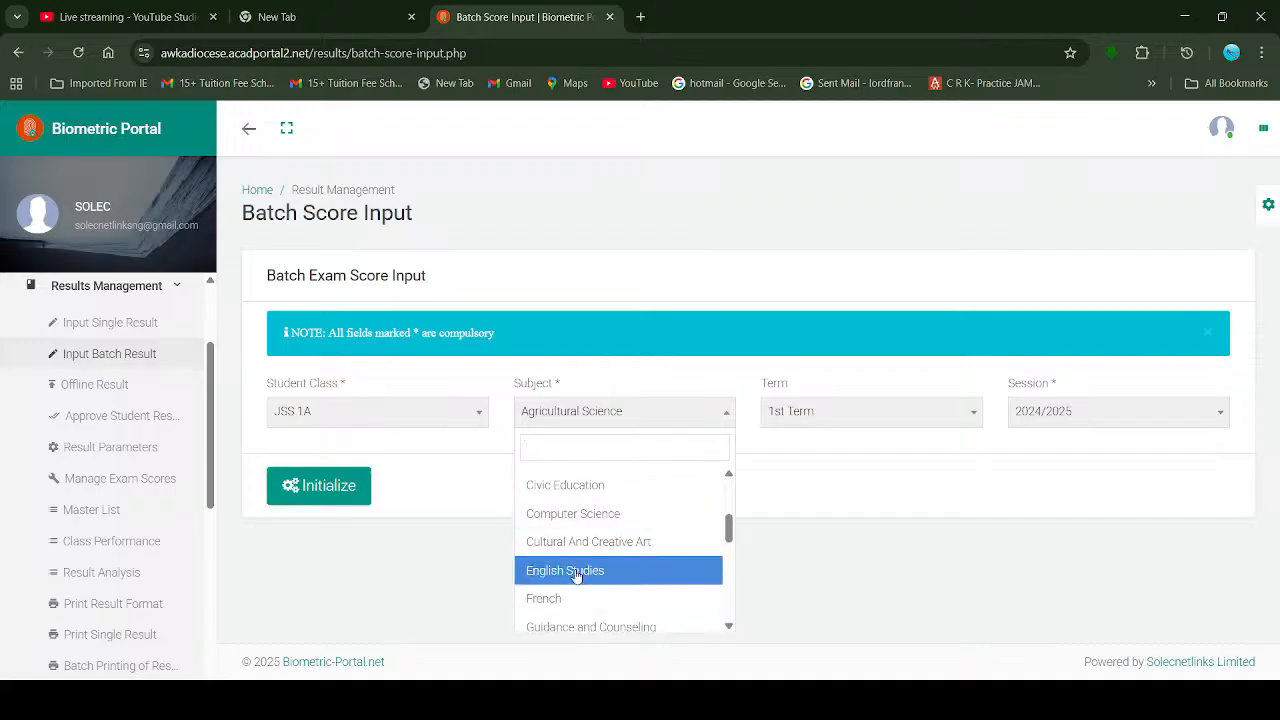
click(577, 571)
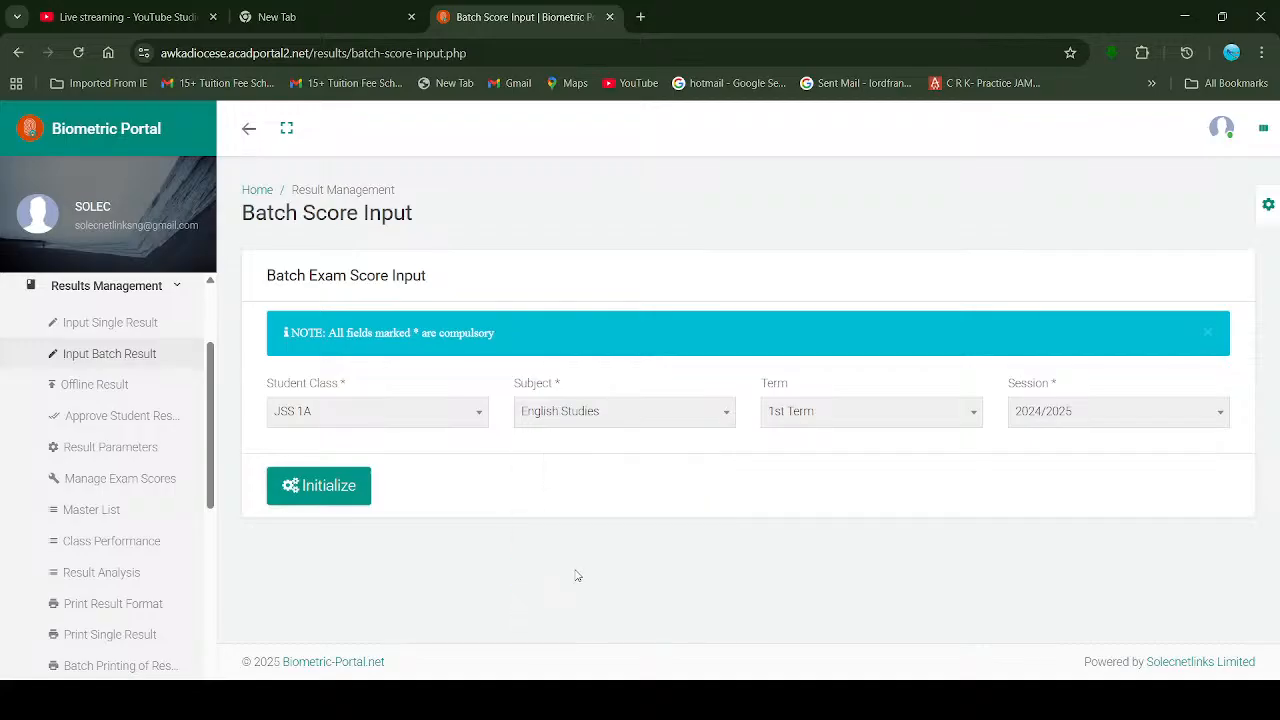
Step: Review the other subject choices and confirm English Studies as the subject
click(580, 412)
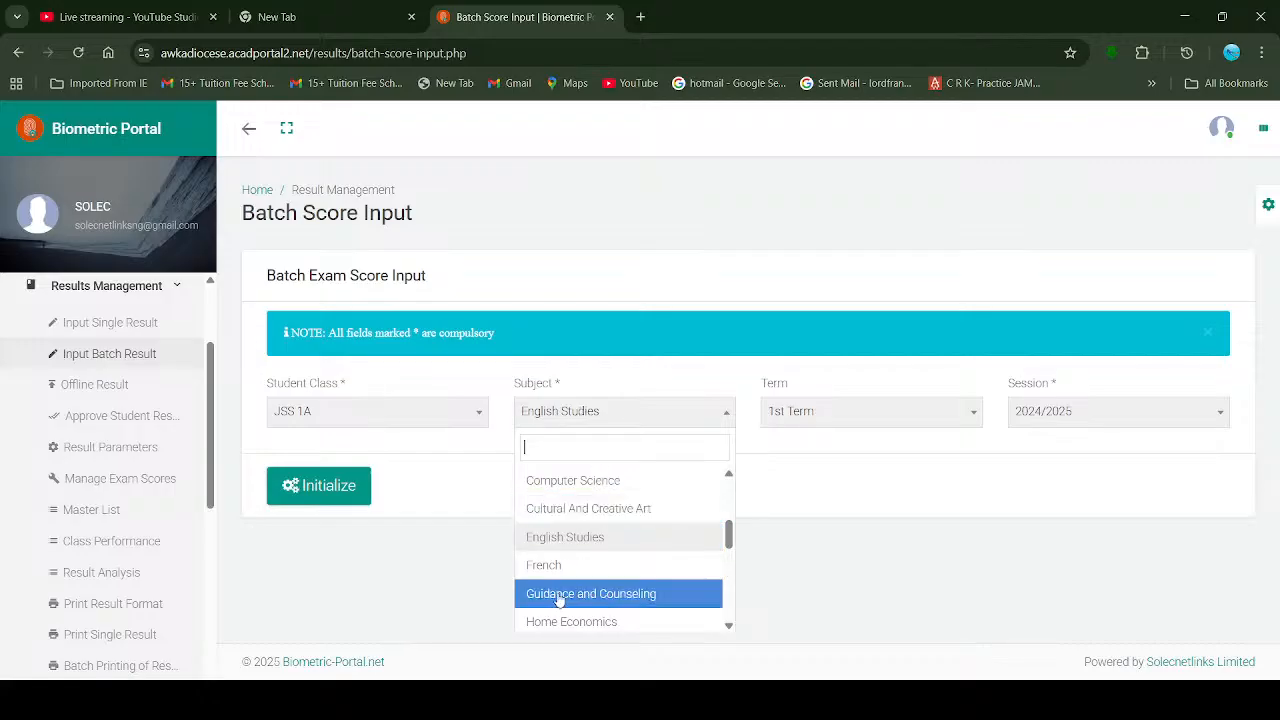
scroll(622, 565, down, 5)
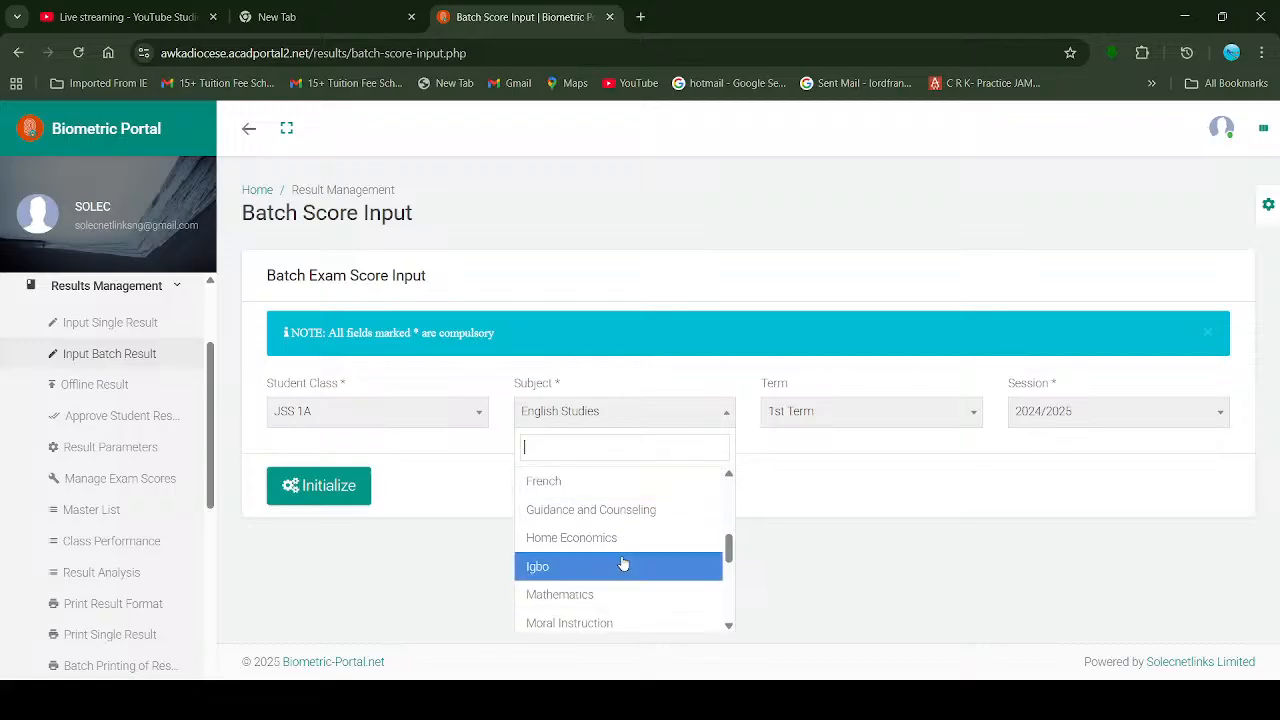
scroll(622, 565, down, 2)
scroll(622, 565, up, 4)
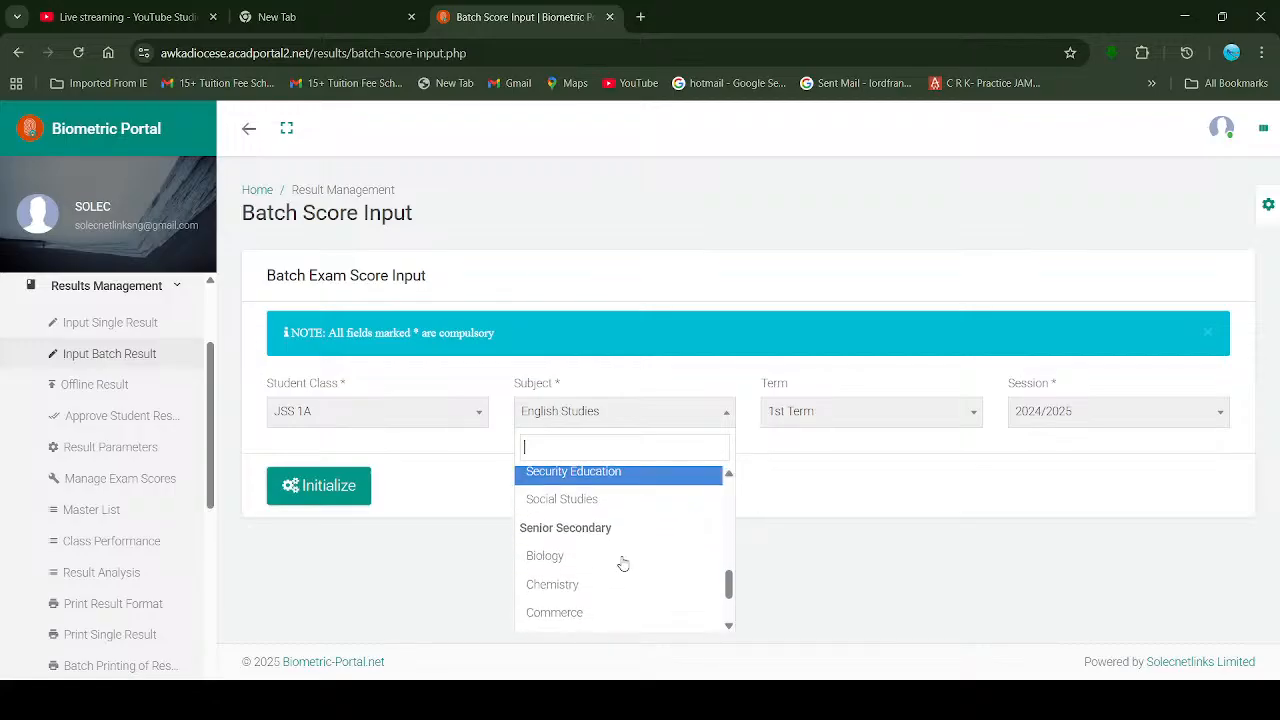
scroll(622, 563, up, 3)
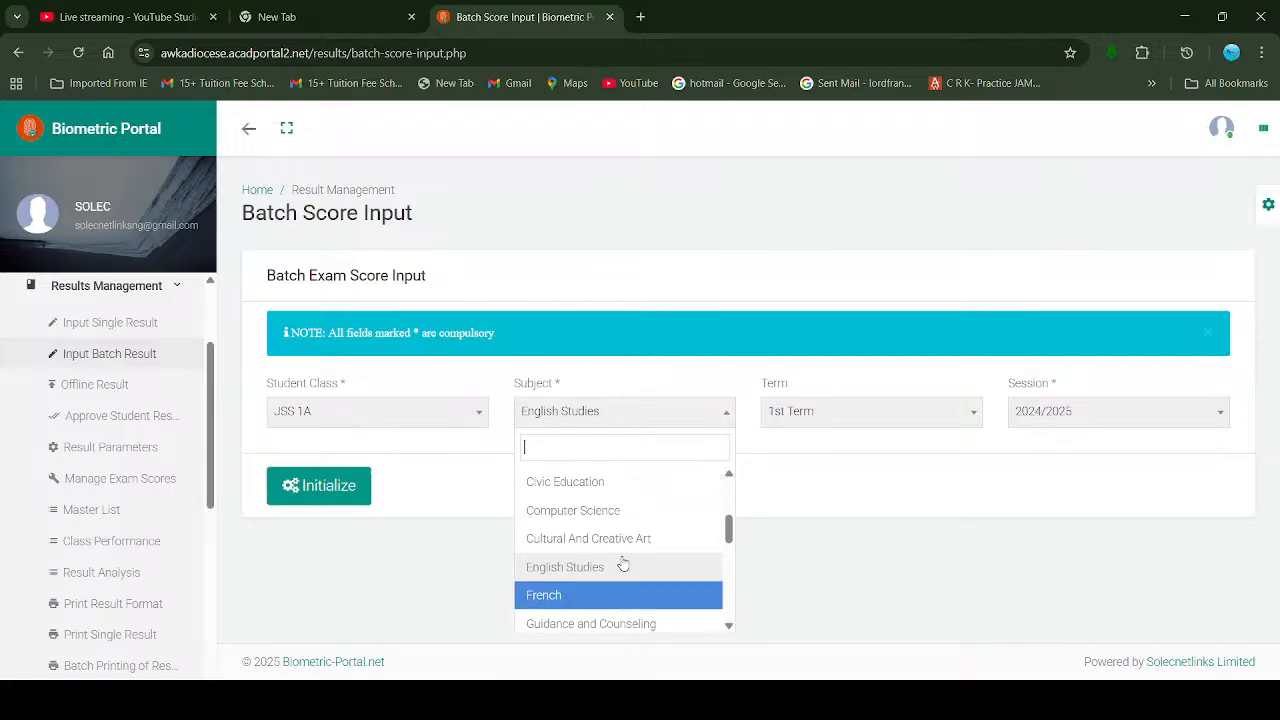
scroll(622, 563, up, 3)
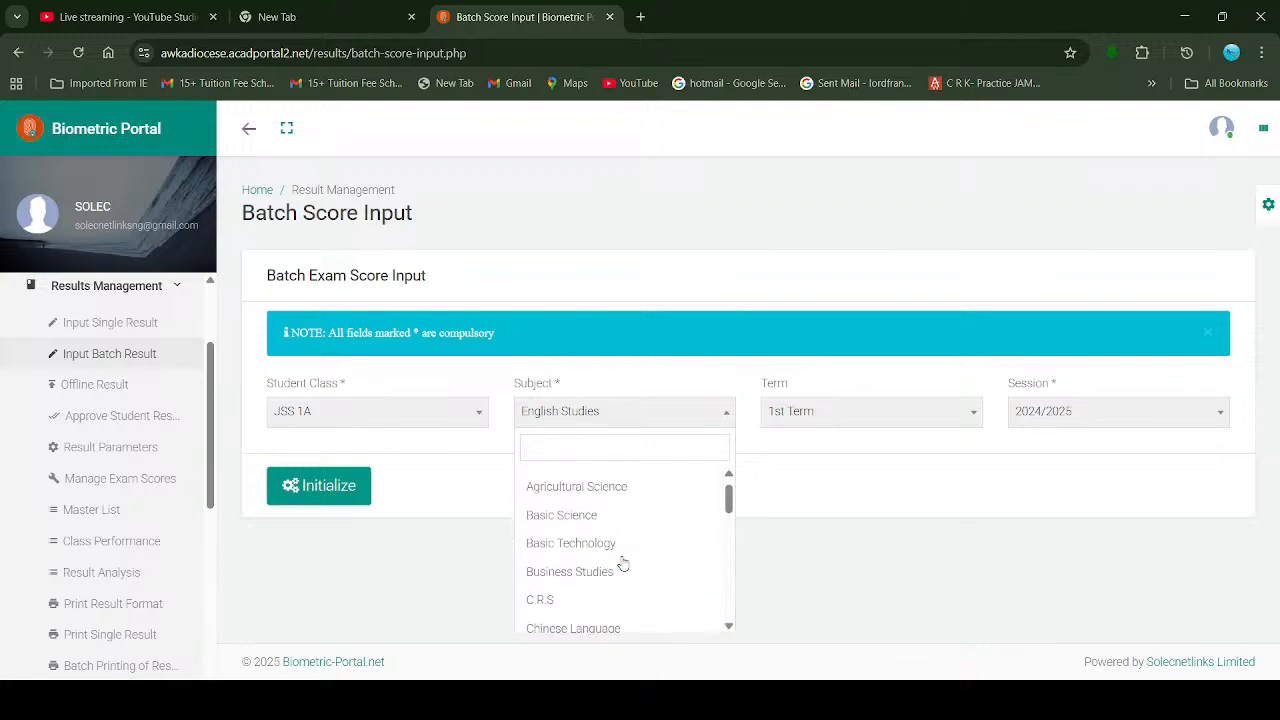
scroll(622, 565, down, 4)
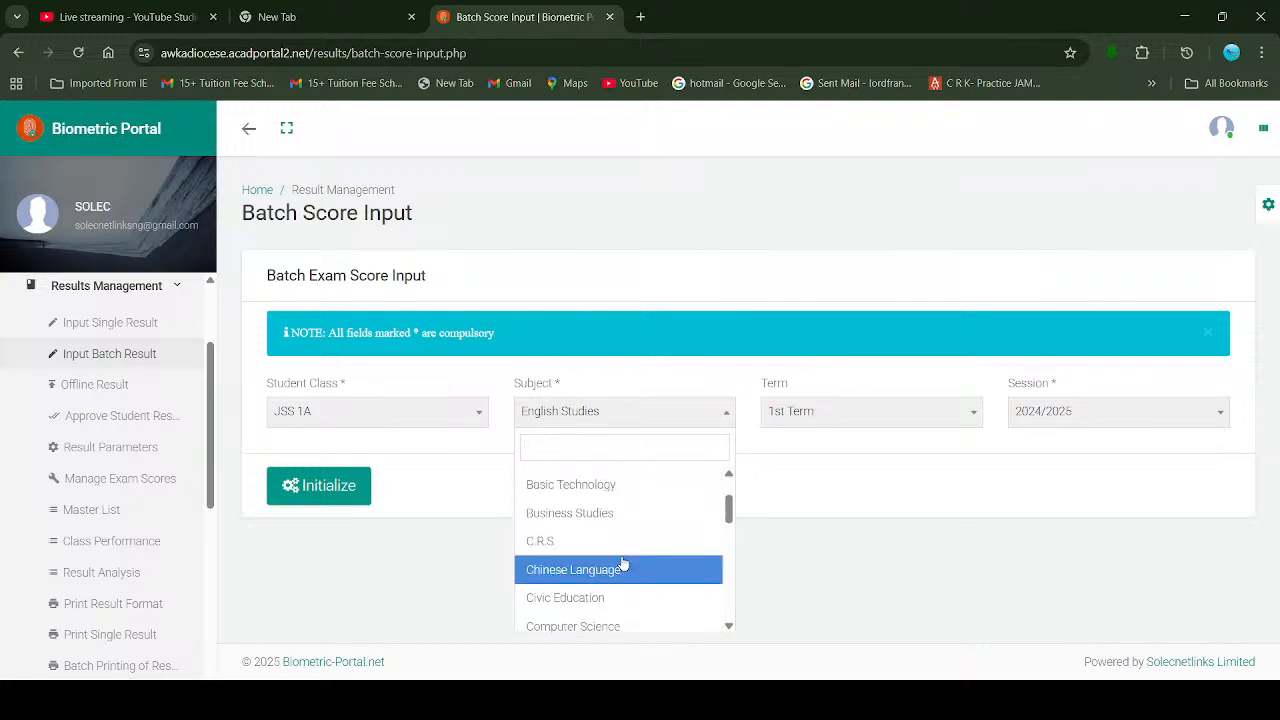
scroll(622, 563, down, 4)
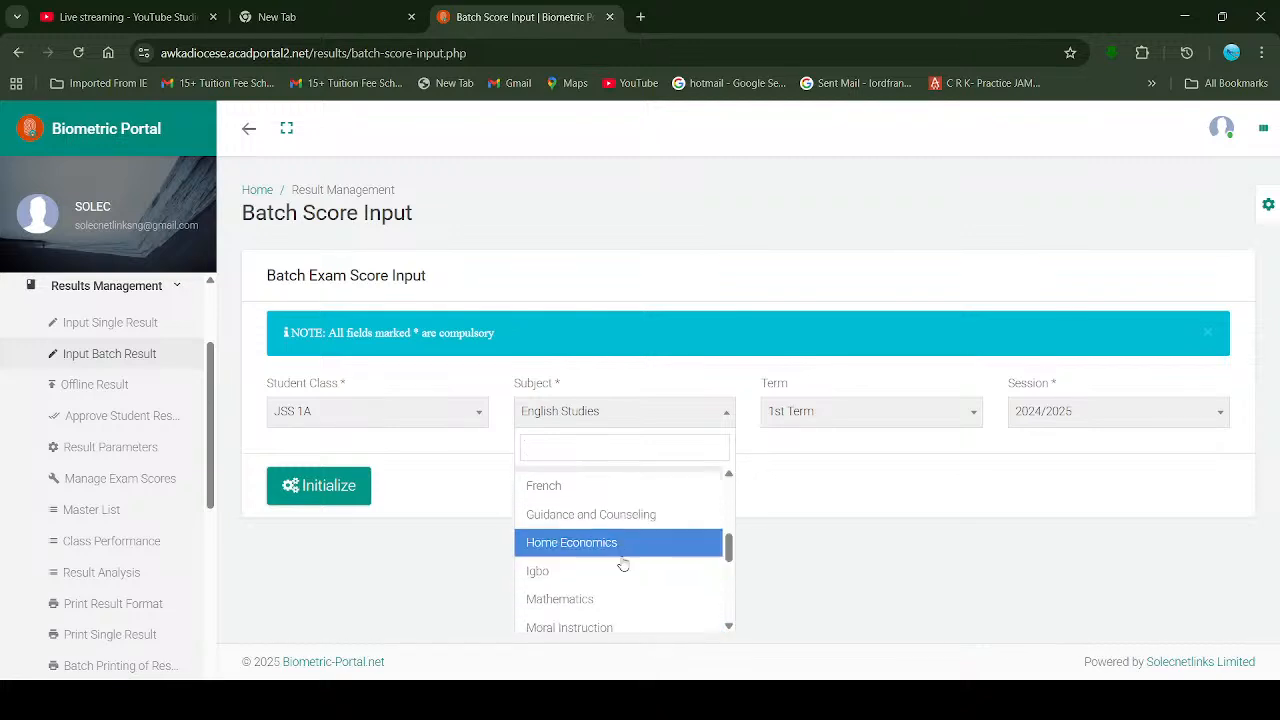
scroll(622, 565, down, 1)
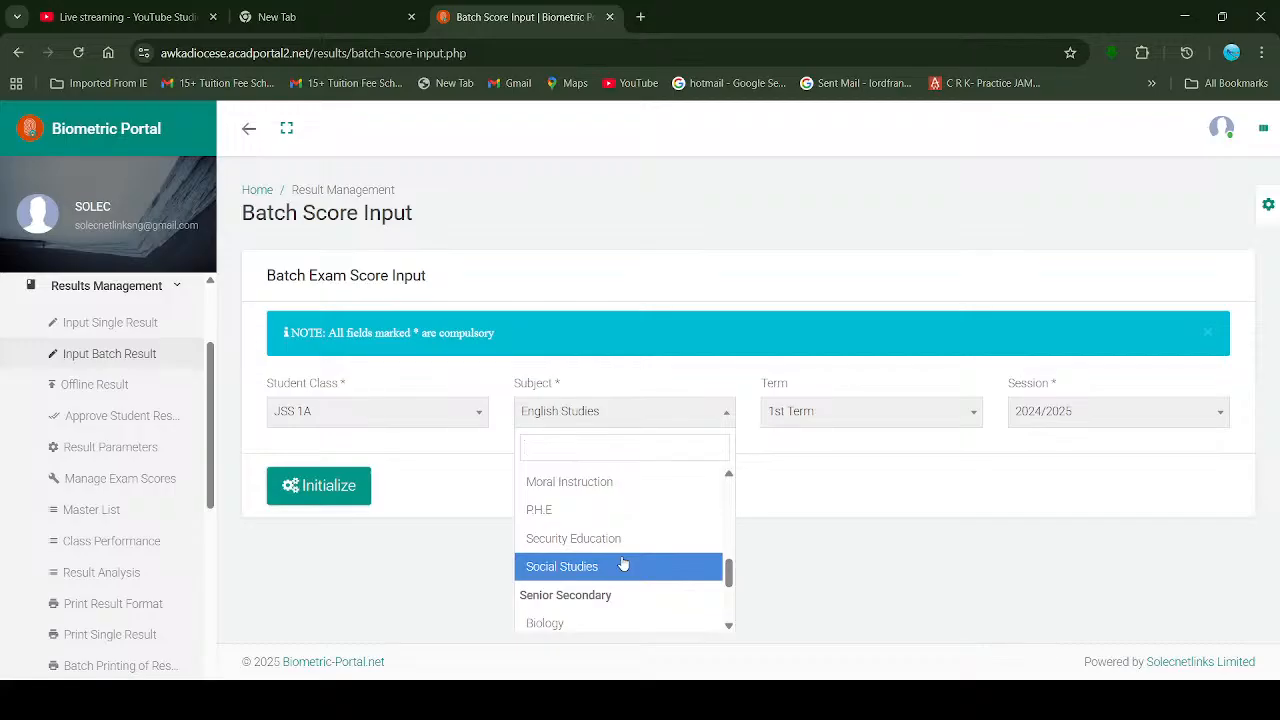
scroll(622, 565, down, 2)
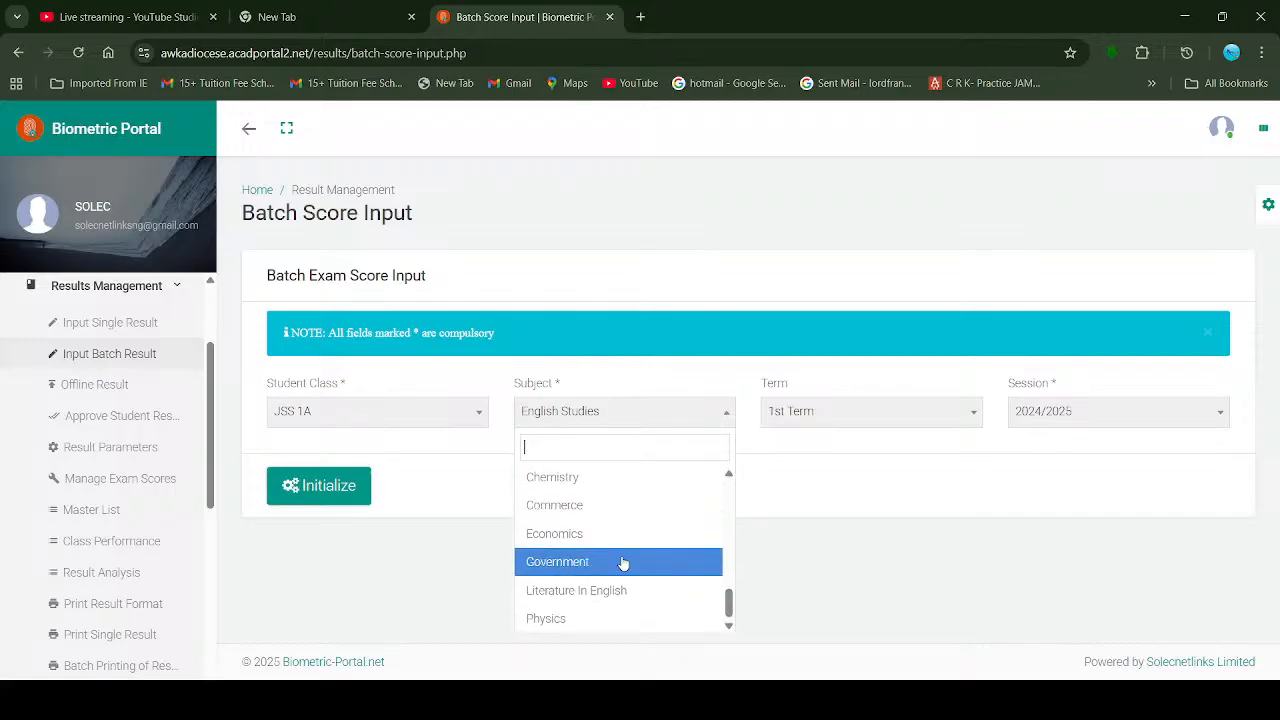
scroll(644, 510, up, 3)
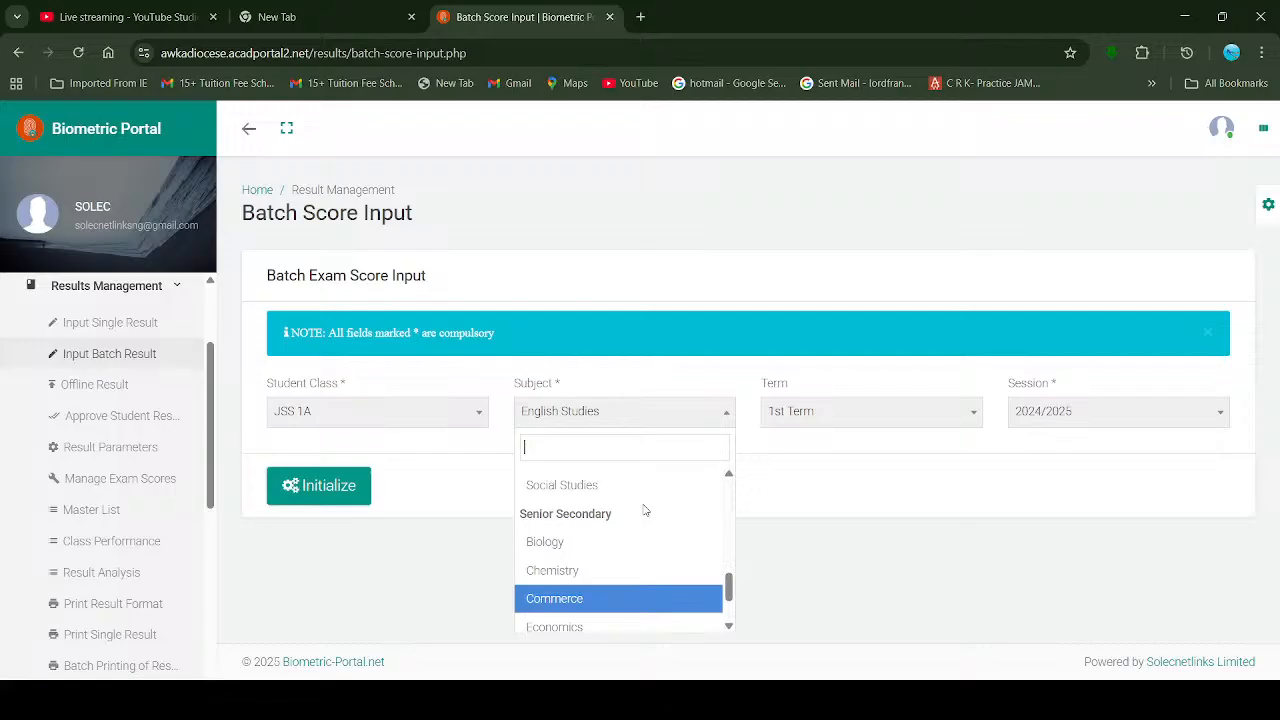
scroll(644, 510, down, 2)
scroll(644, 510, up, 5)
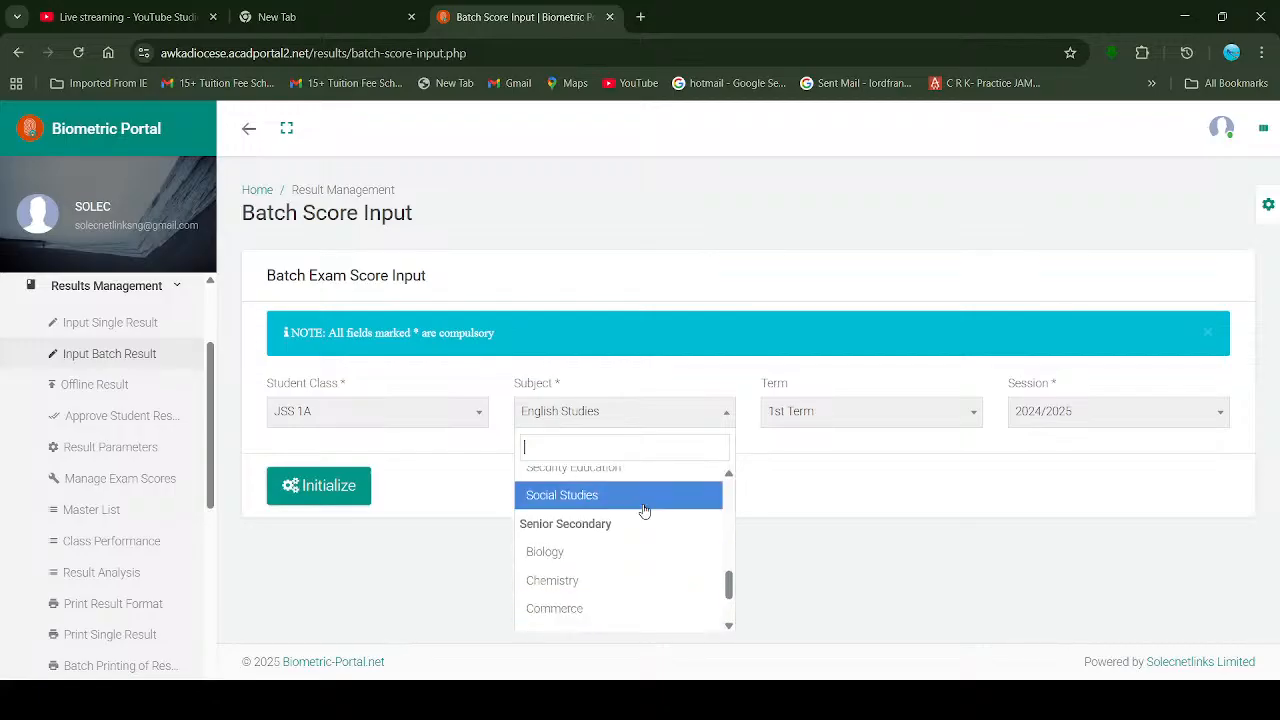
scroll(644, 511, up, 5)
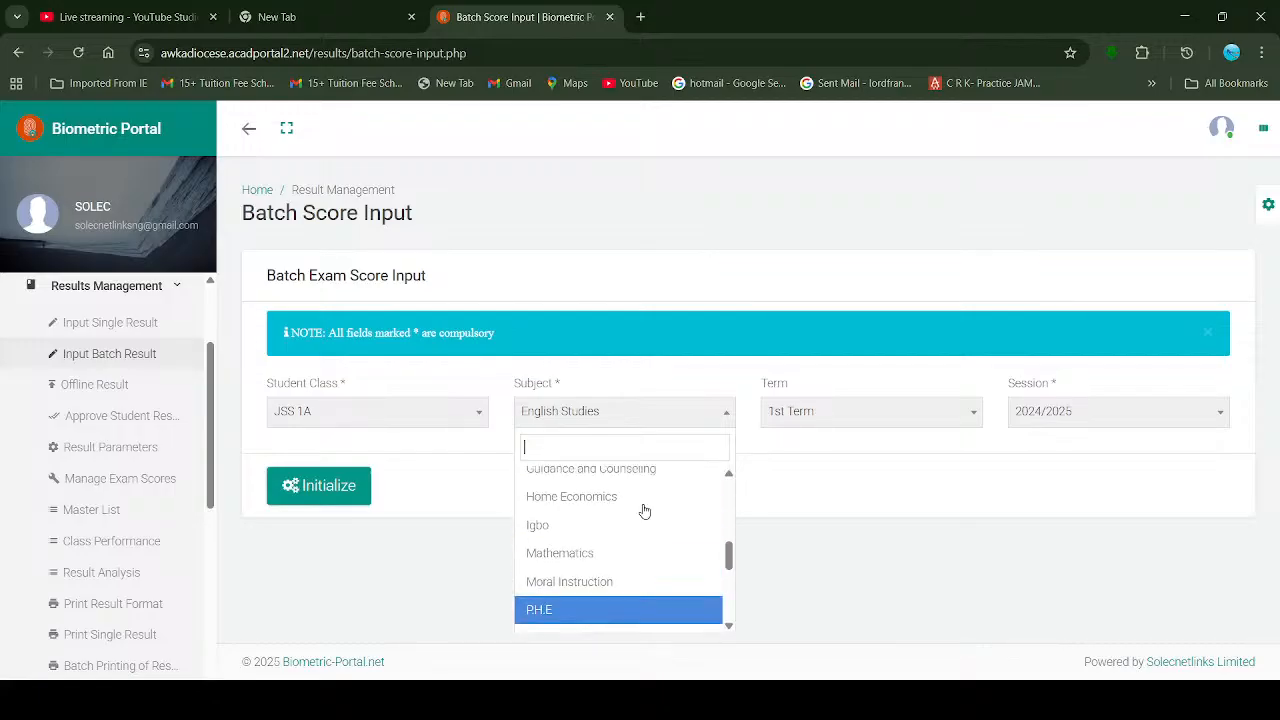
scroll(644, 511, up, 4)
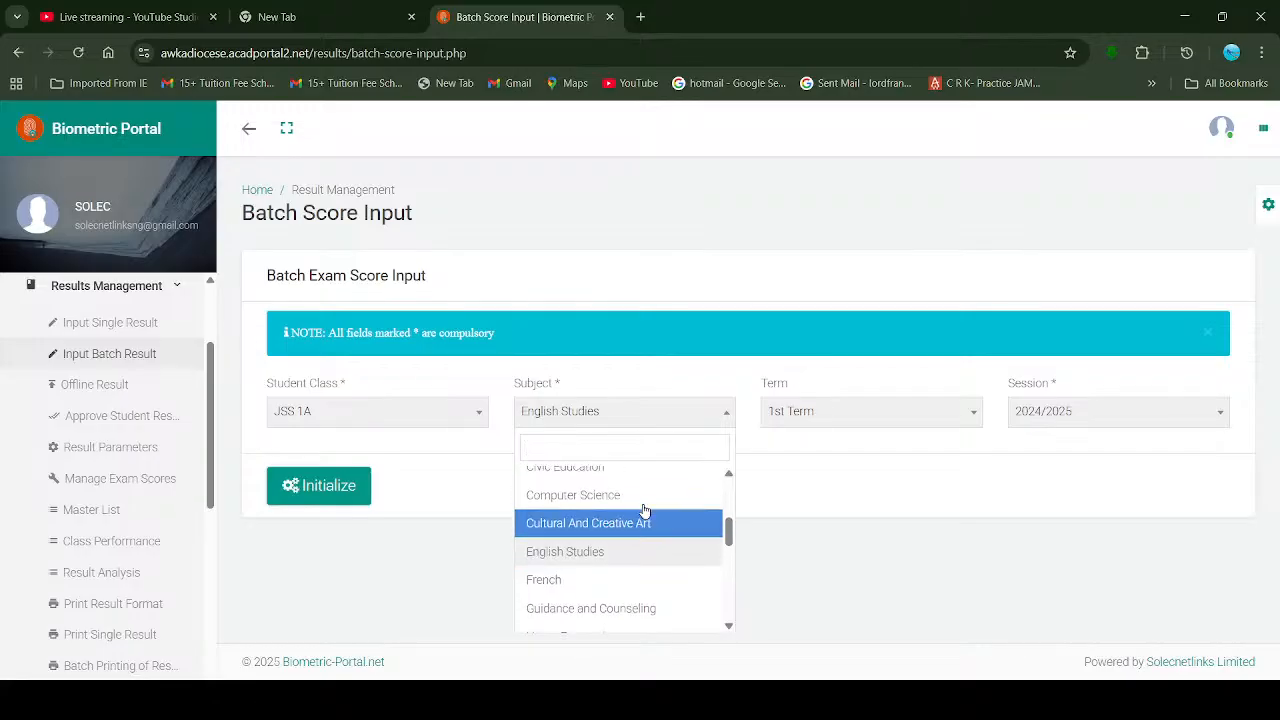
scroll(644, 511, up, 3)
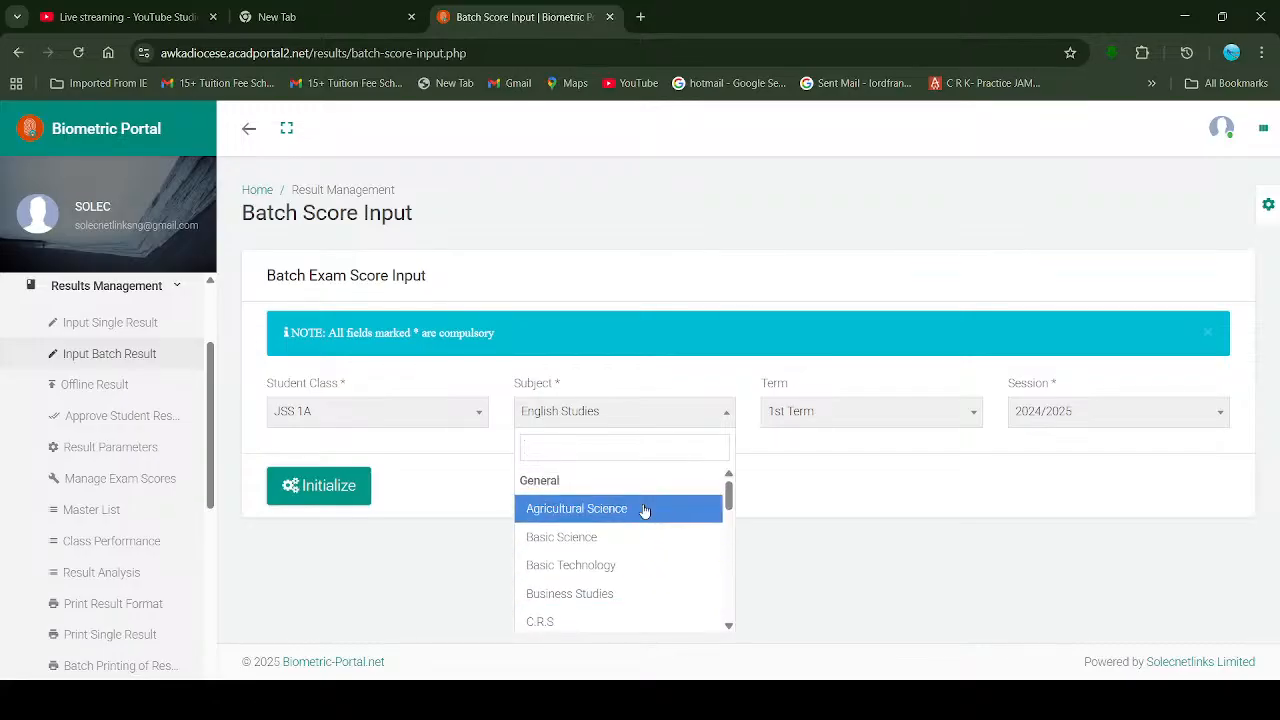
scroll(640, 549, down, 2)
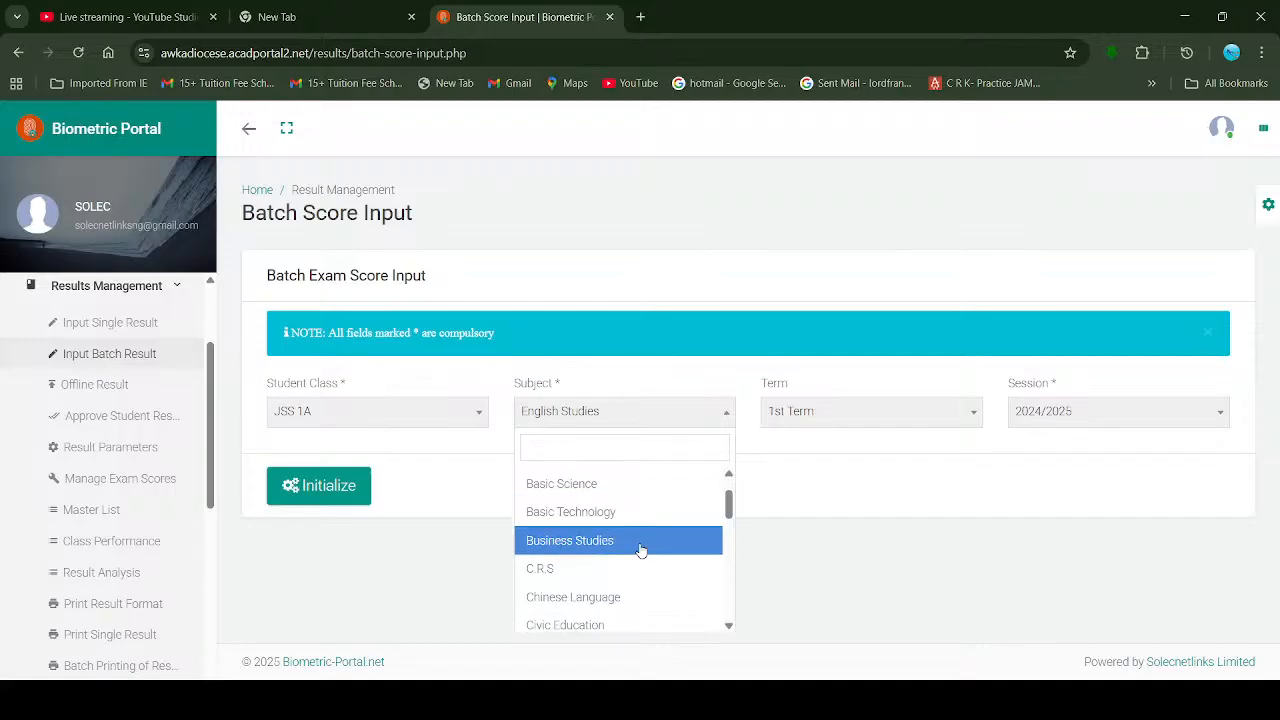
scroll(640, 549, down, 5)
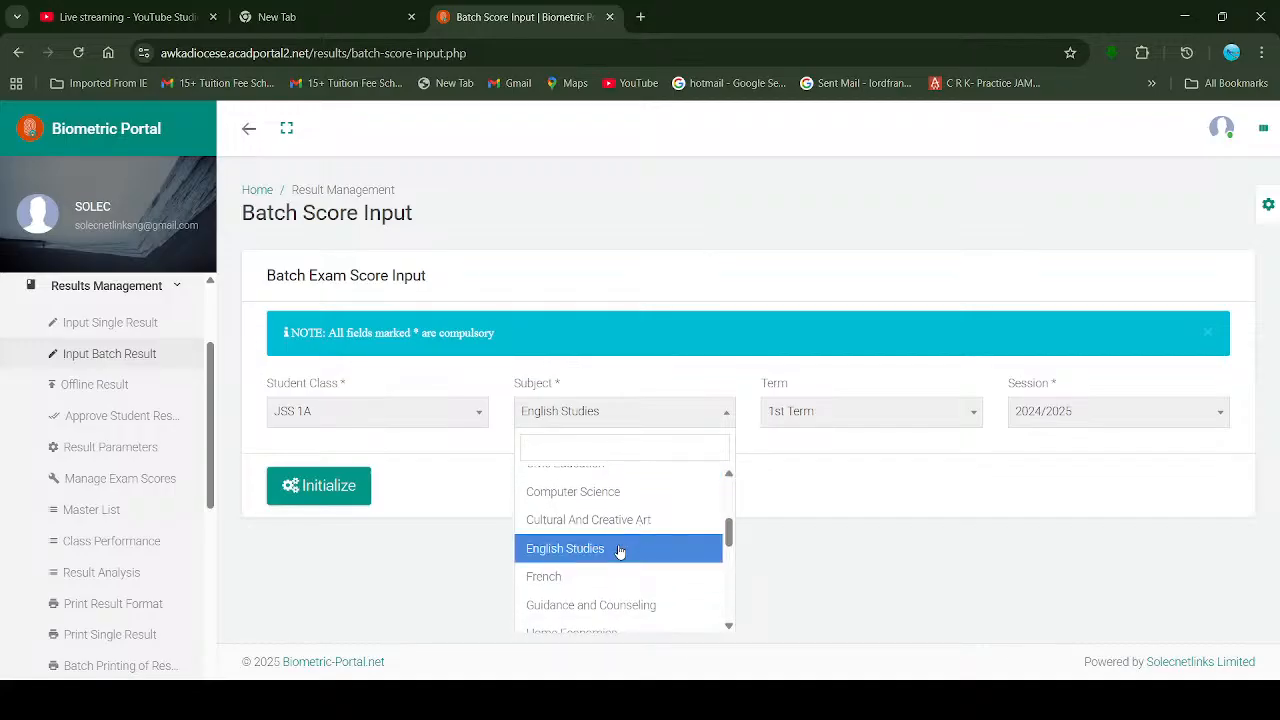
click(619, 549)
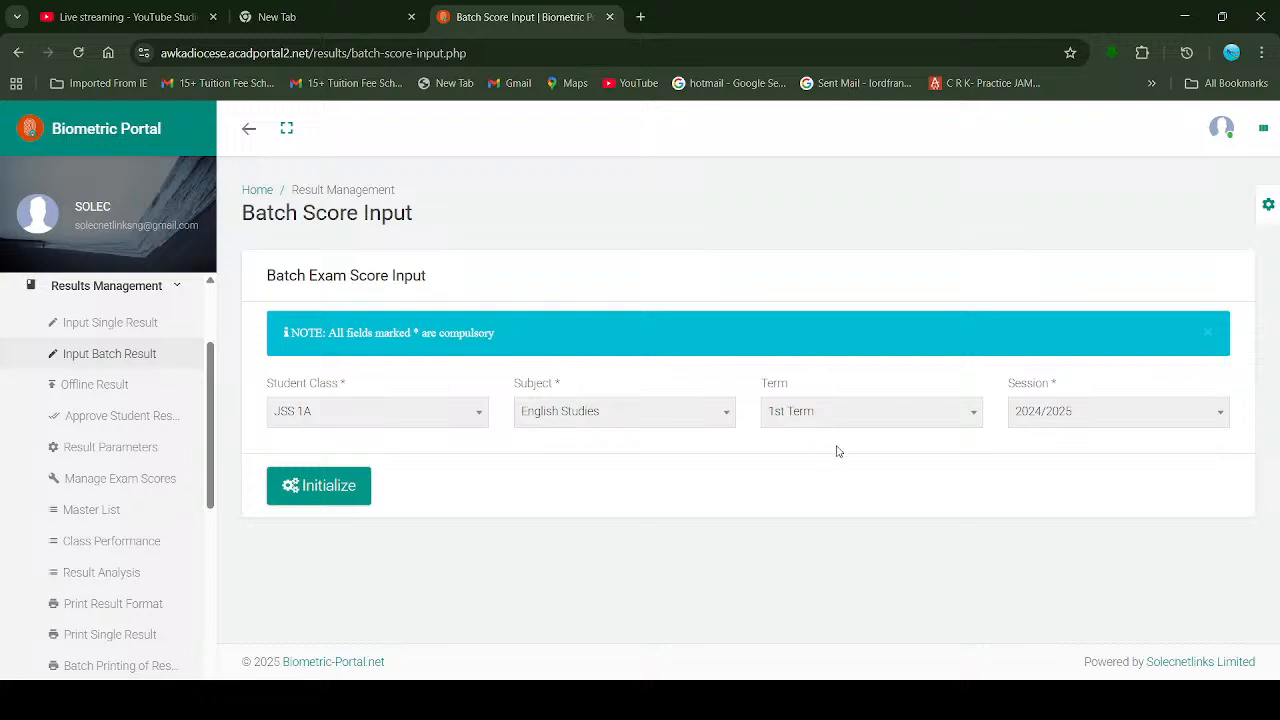
Step: Keep 1st Term, set Session to 2025/2026, and initialize the English Studies score rows
click(885, 428)
click(885, 428)
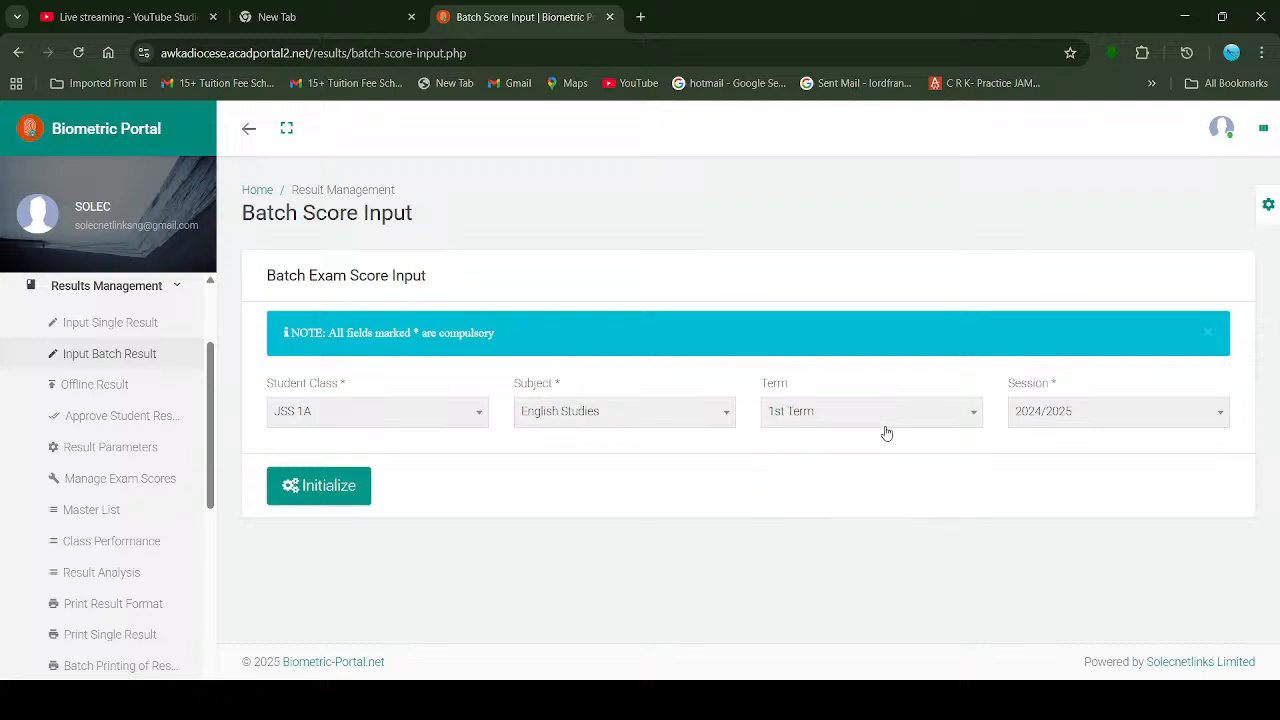
click(1081, 420)
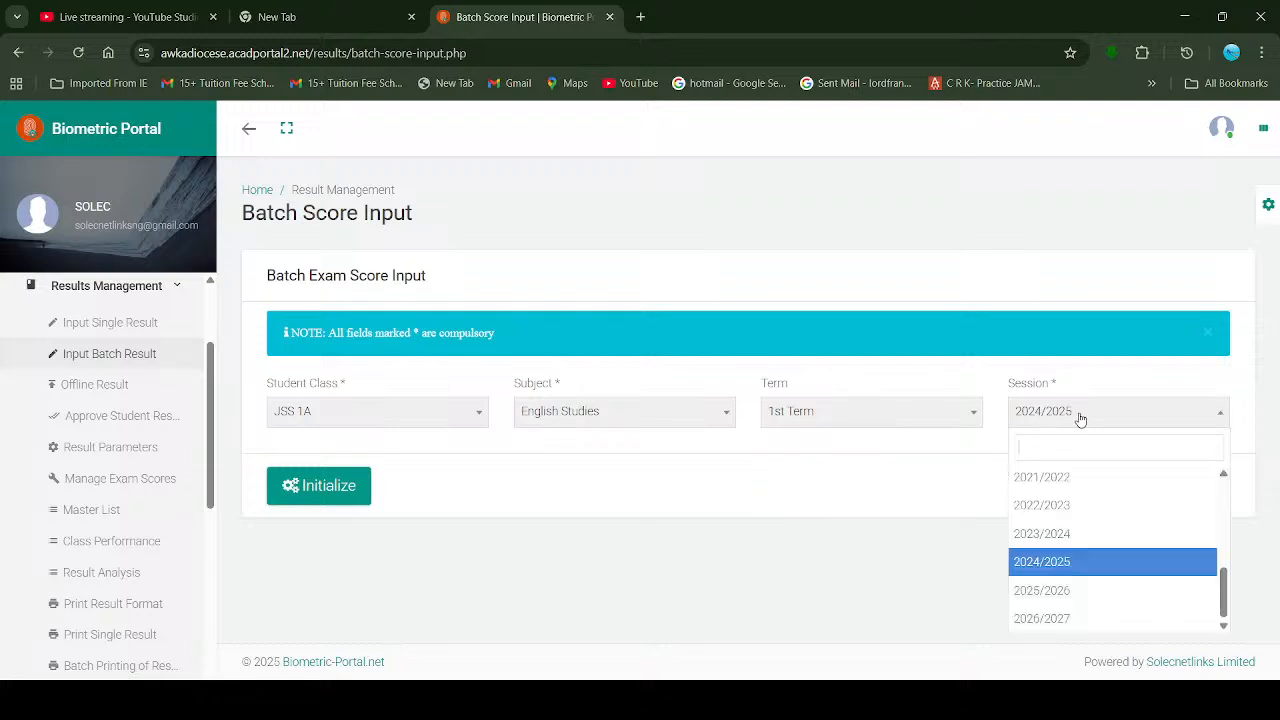
click(1080, 591)
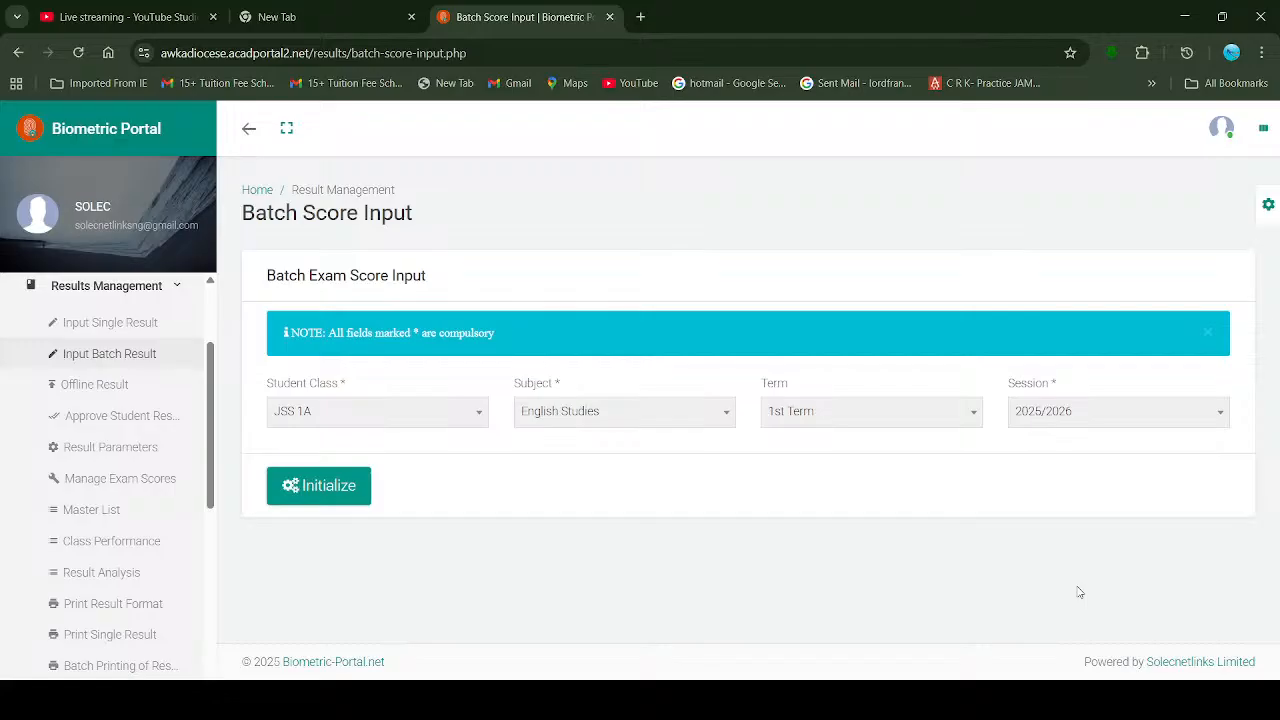
click(341, 485)
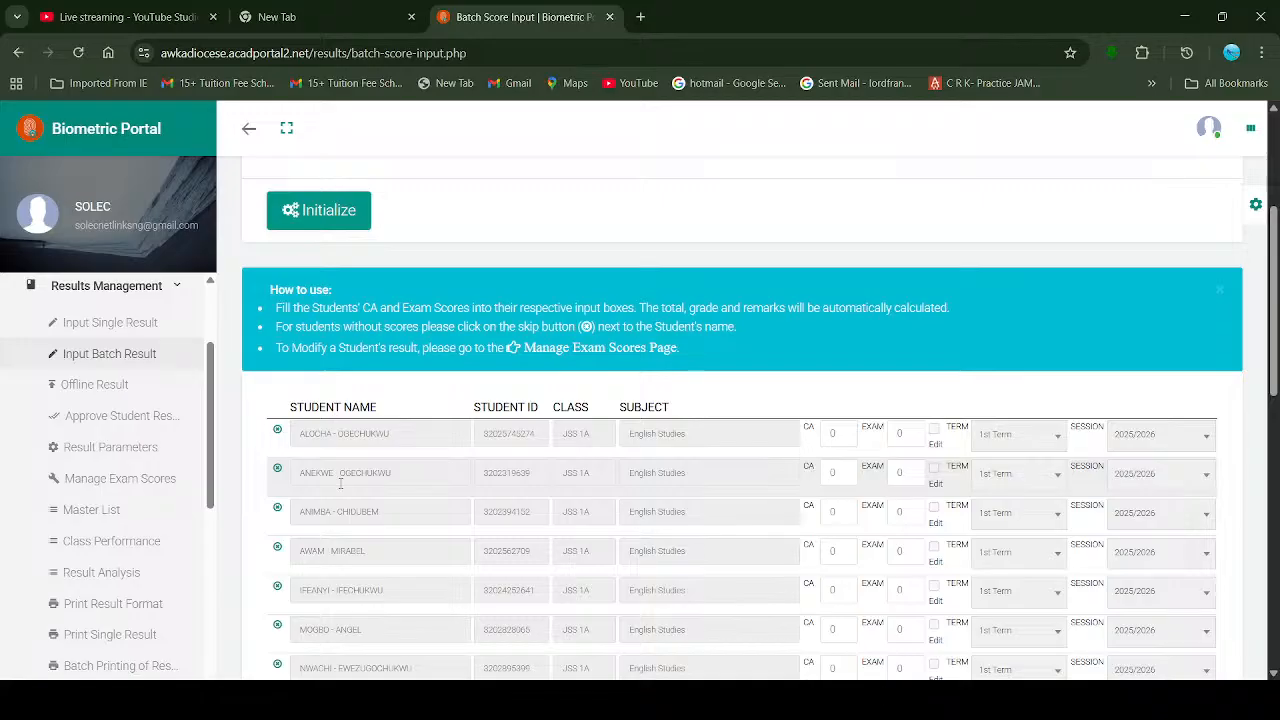
Step: Try trial CA values 55 and 99 for the first student, then erase them
scroll(953, 515, down, 1)
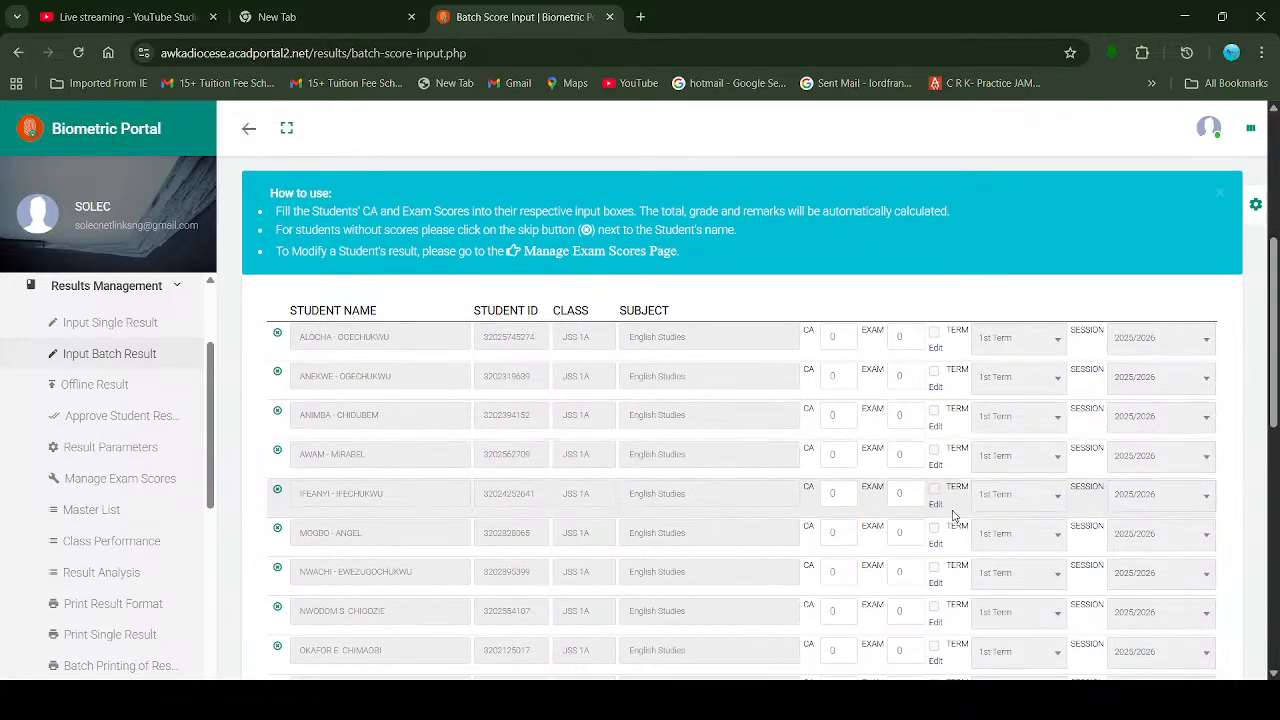
scroll(953, 515, down, 1)
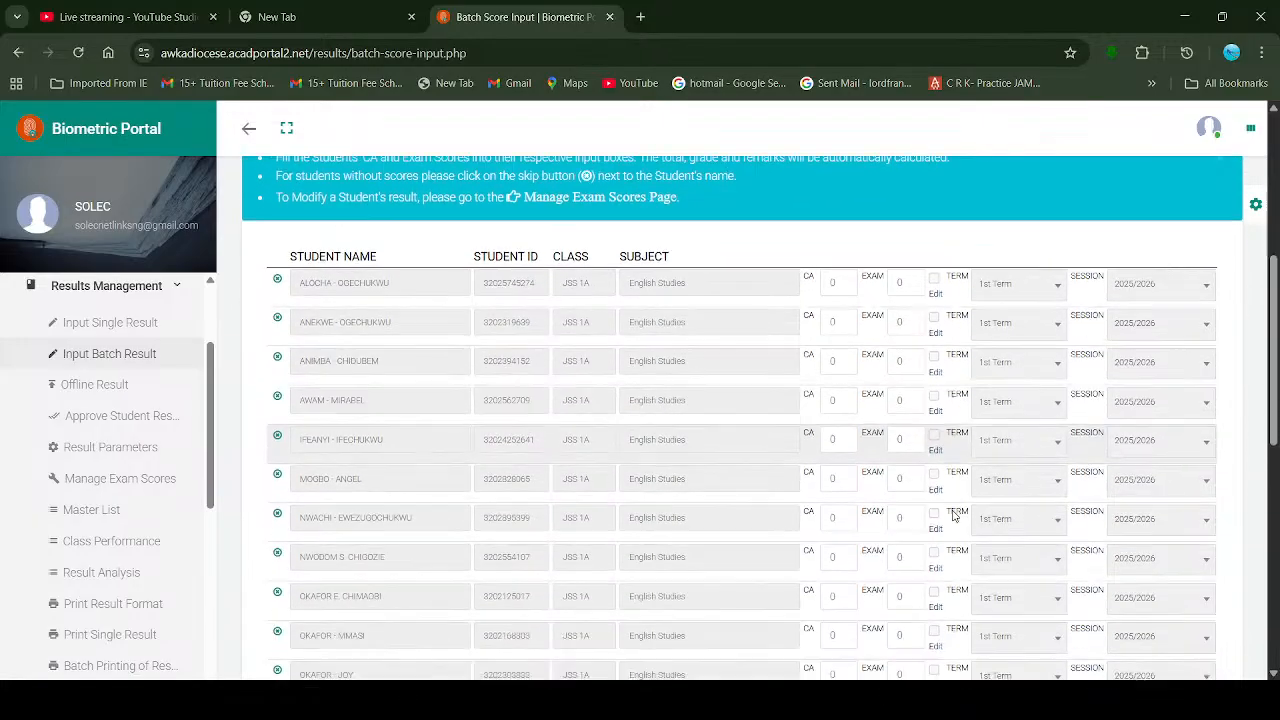
click(840, 288)
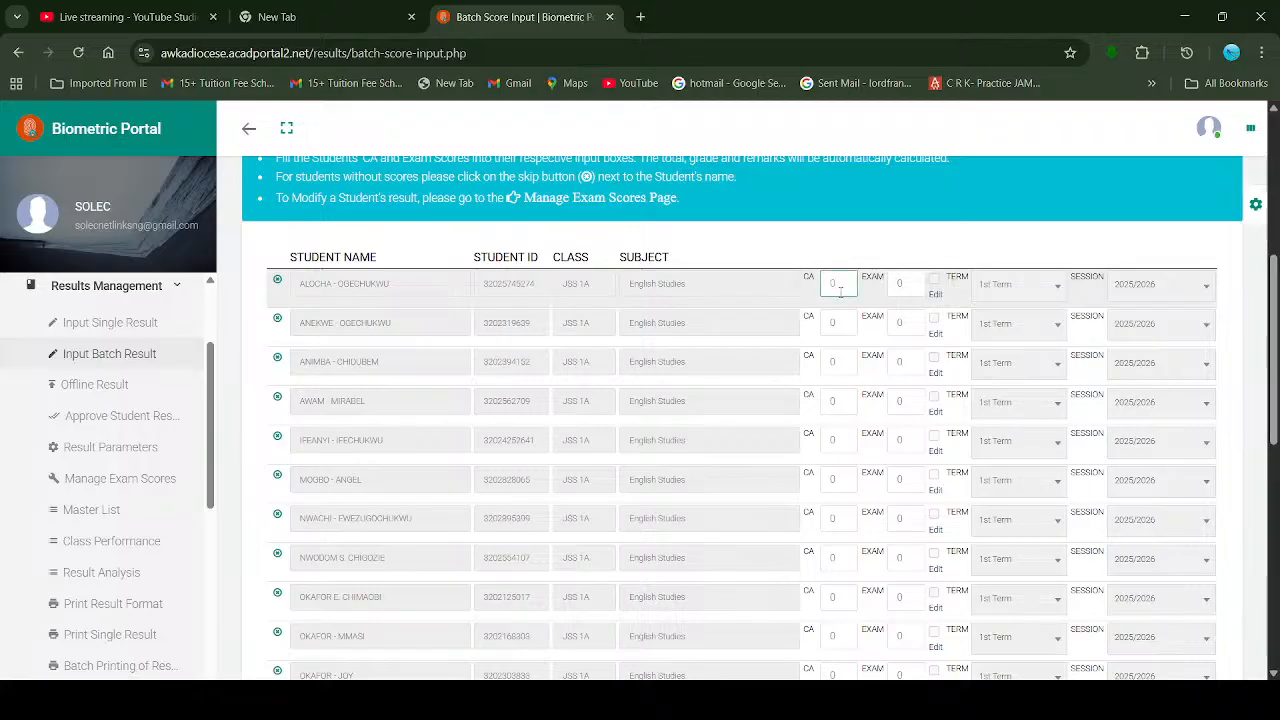
text(55)
key(BackSpace)
key(BackSpace)
text(99)
key(BackSpace)
key(BackSpace)
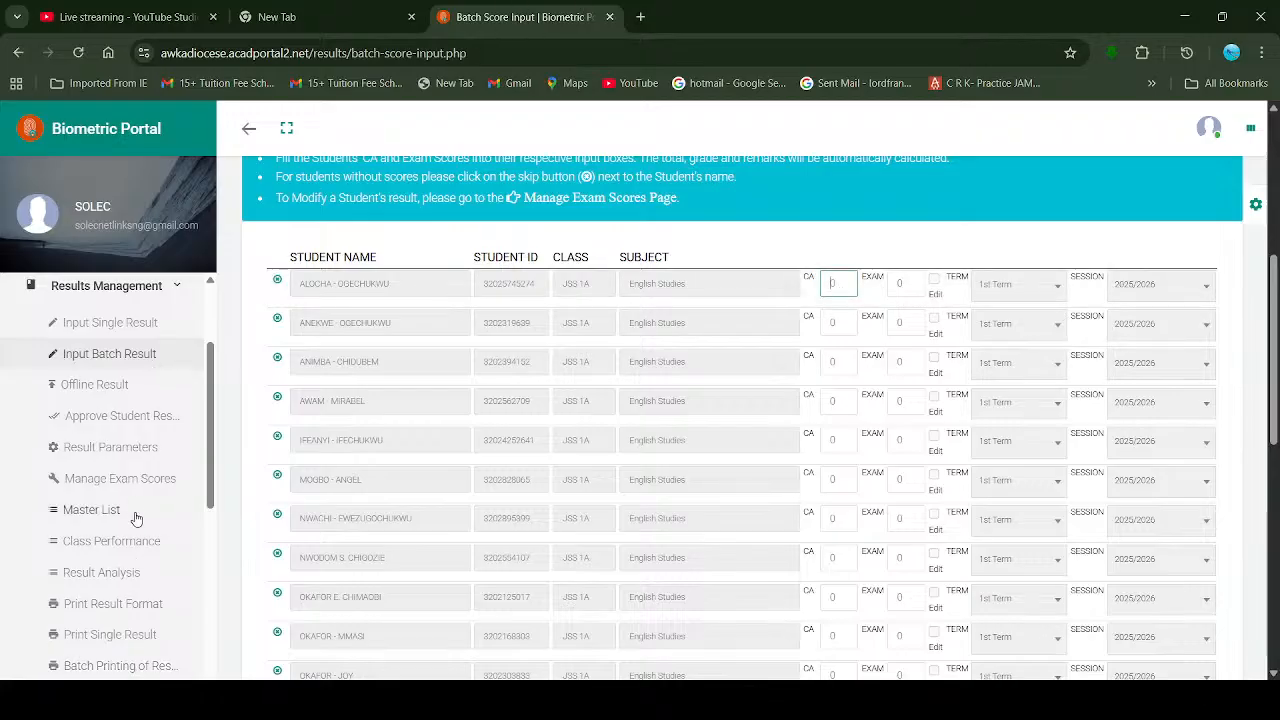
Step: Enter CA 40 and EXAM 60 for the first student
scroll(135, 492, down, 3)
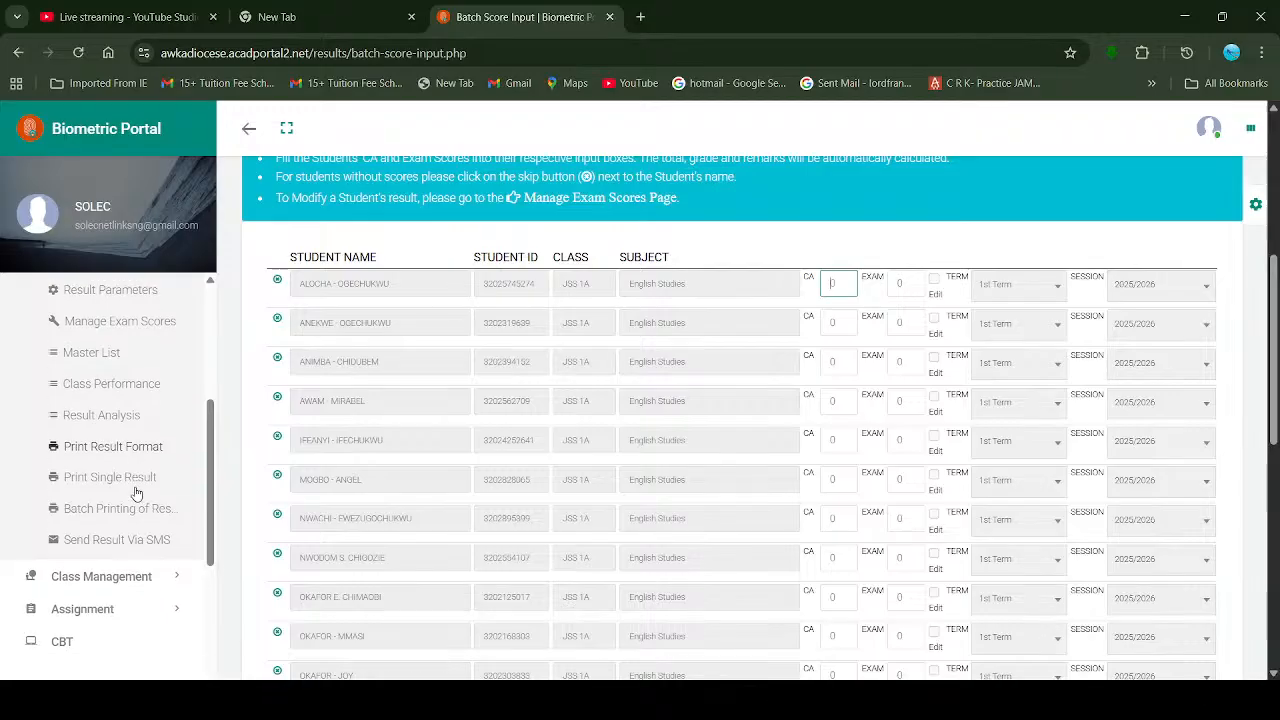
click(848, 281)
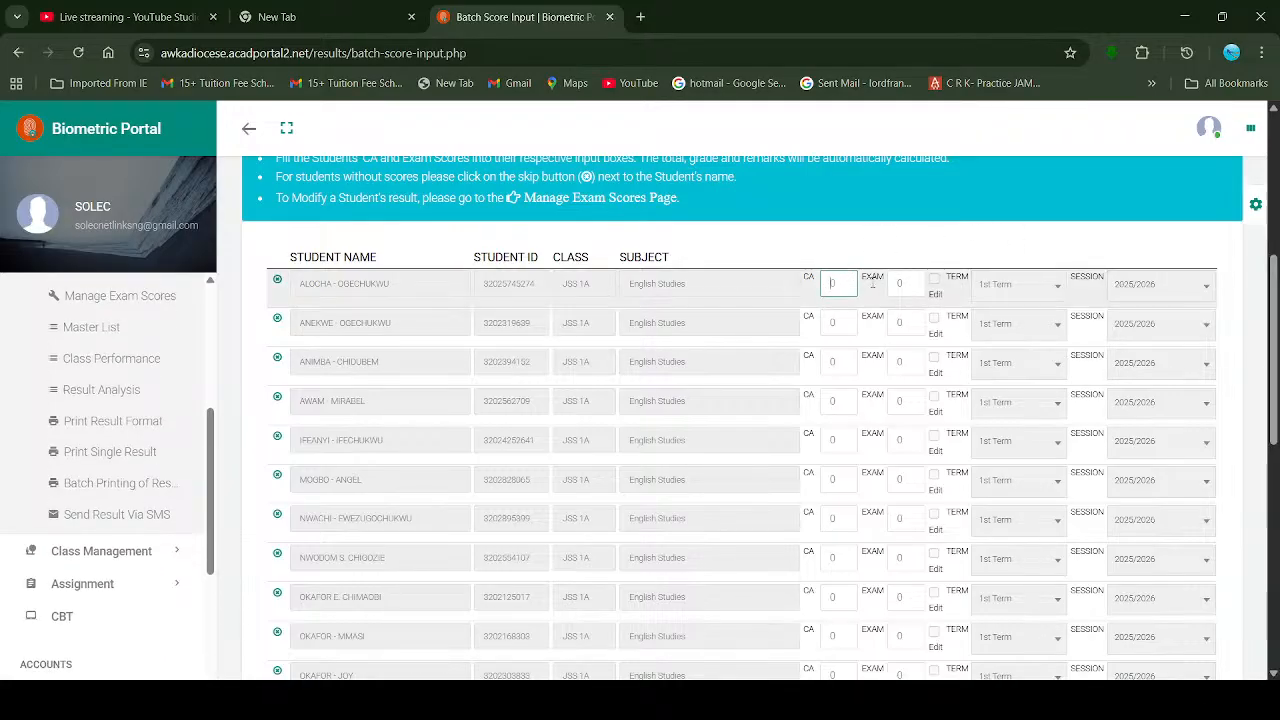
text(40)
key(Tab)
text(60)
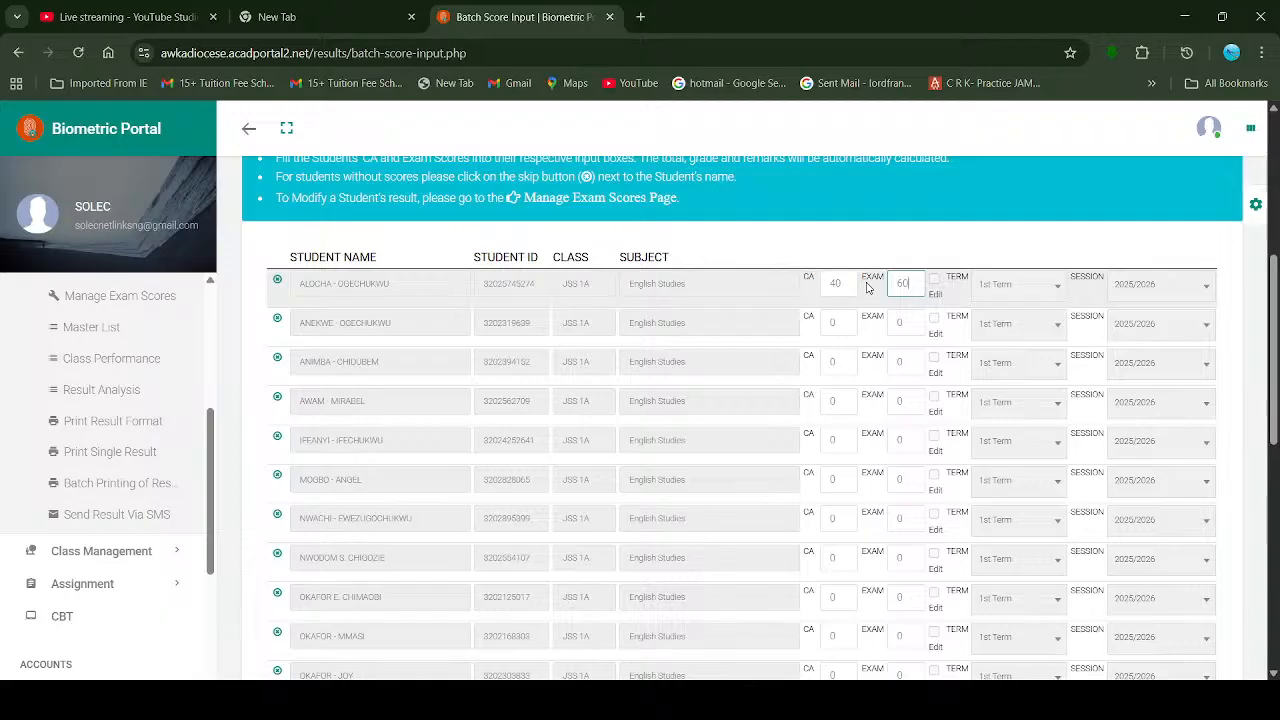
Step: Change the first student's scores from 40/60 to CA 39 and EXAM 56
click(835, 283)
key(BackSpace)
key(BackSpace)
text(39)
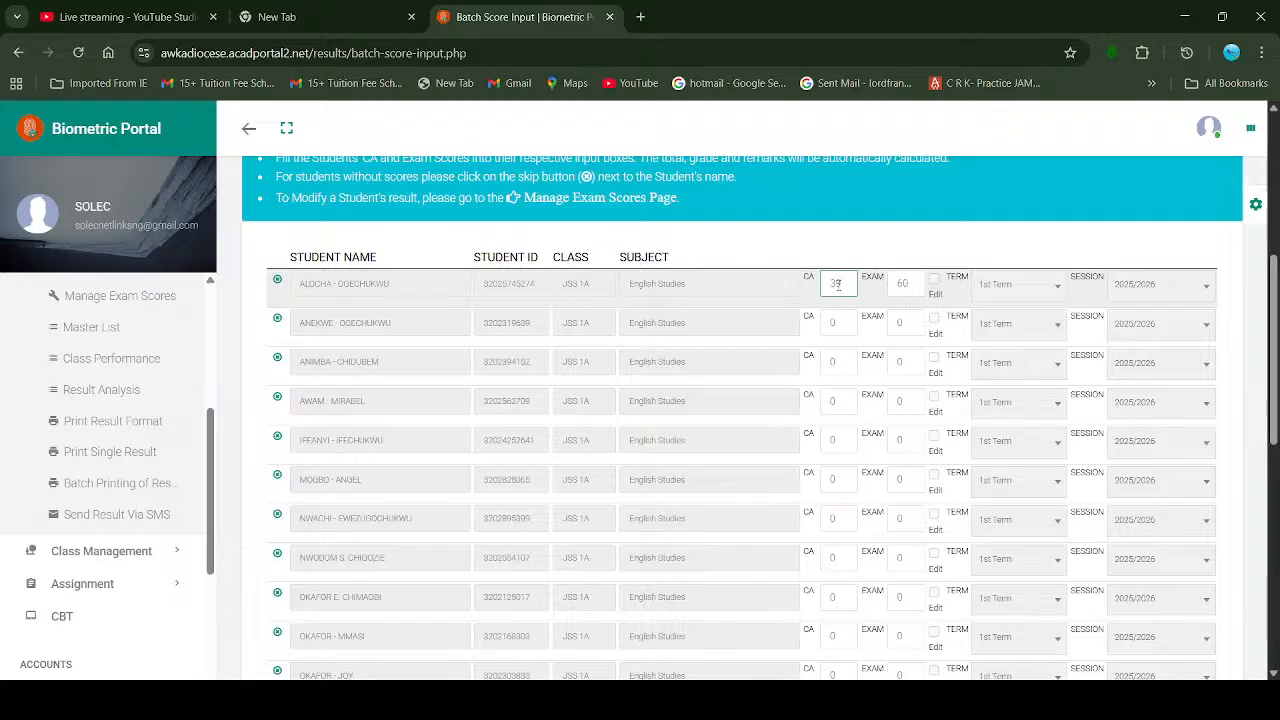
key(Tab)
text(56)
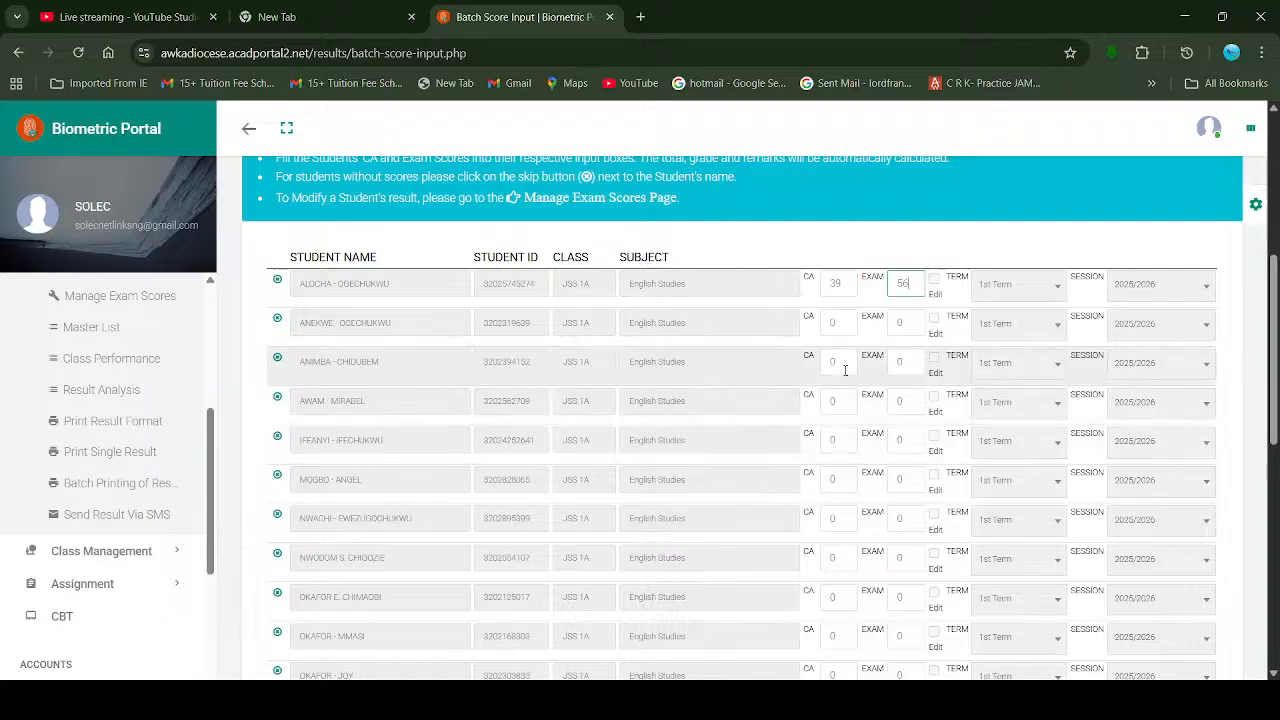
scroll(822, 370, down, 2)
scroll(822, 370, down, 5)
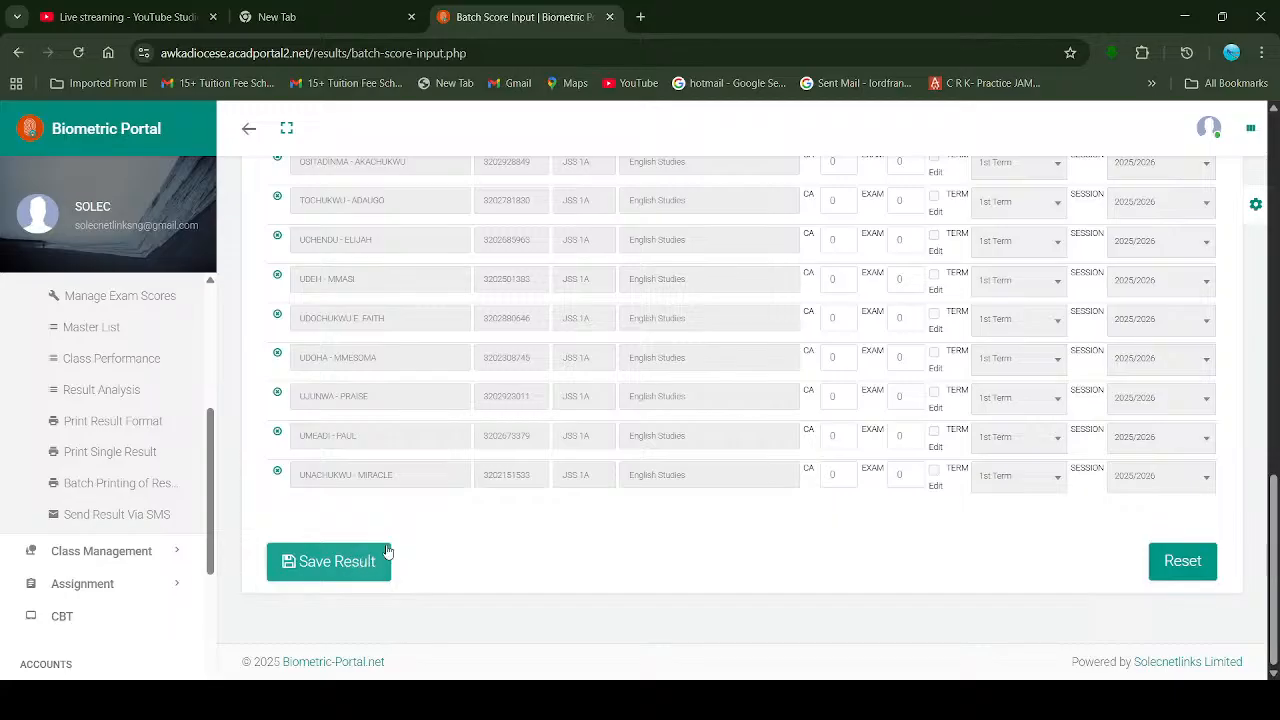
scroll(364, 560, up, 5)
scroll(364, 560, up, 3)
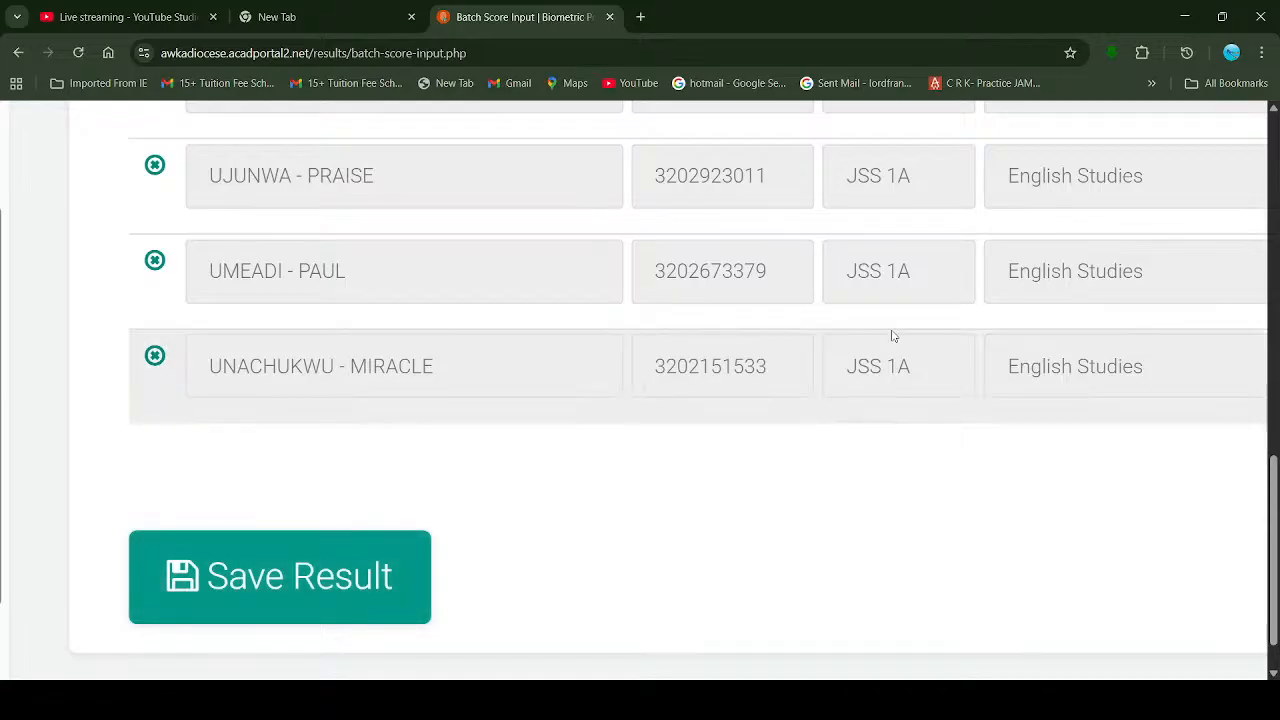
scroll(894, 334, right, 4)
scroll(894, 334, up, 1)
scroll(988, 317, right, 6)
scroll(988, 317, up, 1)
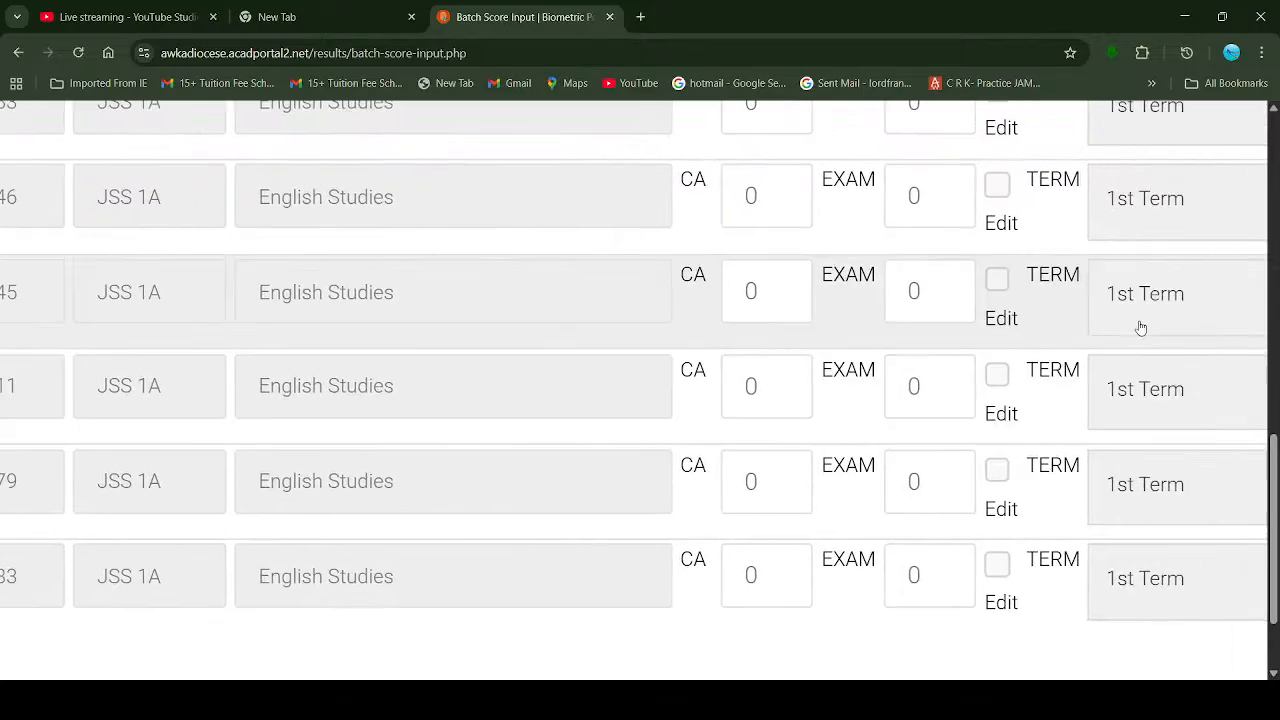
ctrl+scroll(846, 417, up, 3)
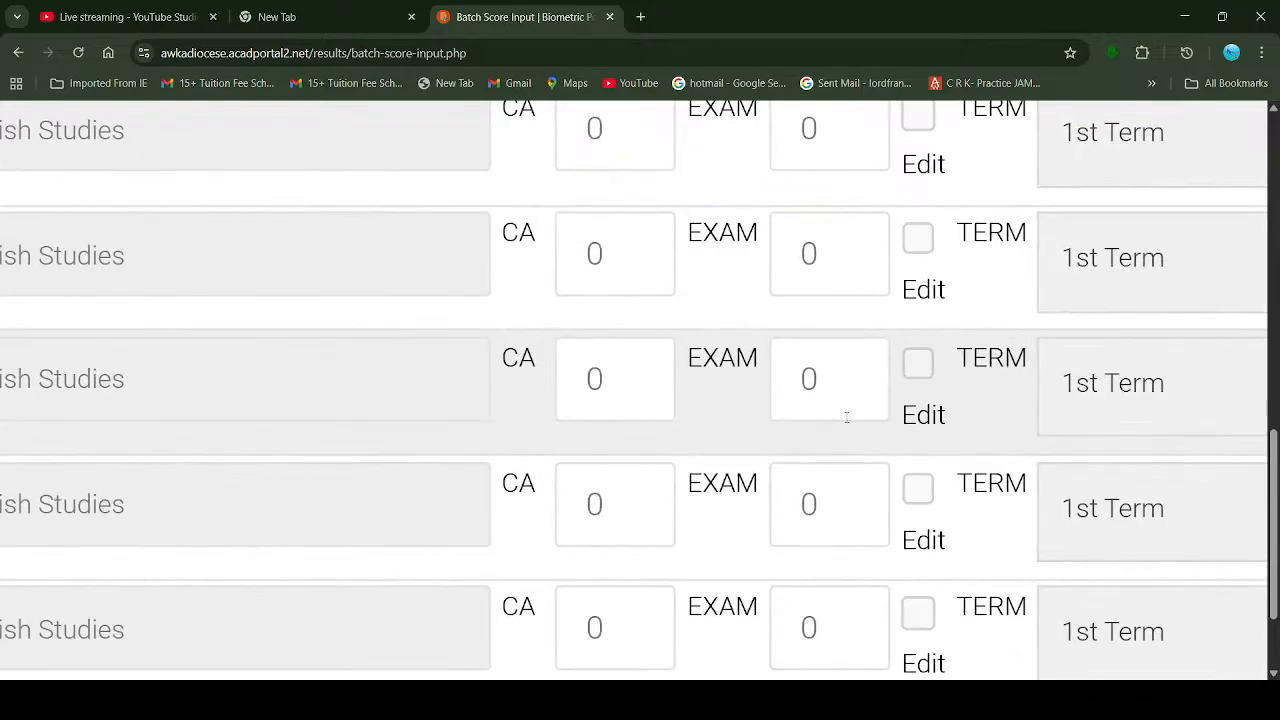
scroll(846, 417, down, 2)
scroll(846, 417, up, 1)
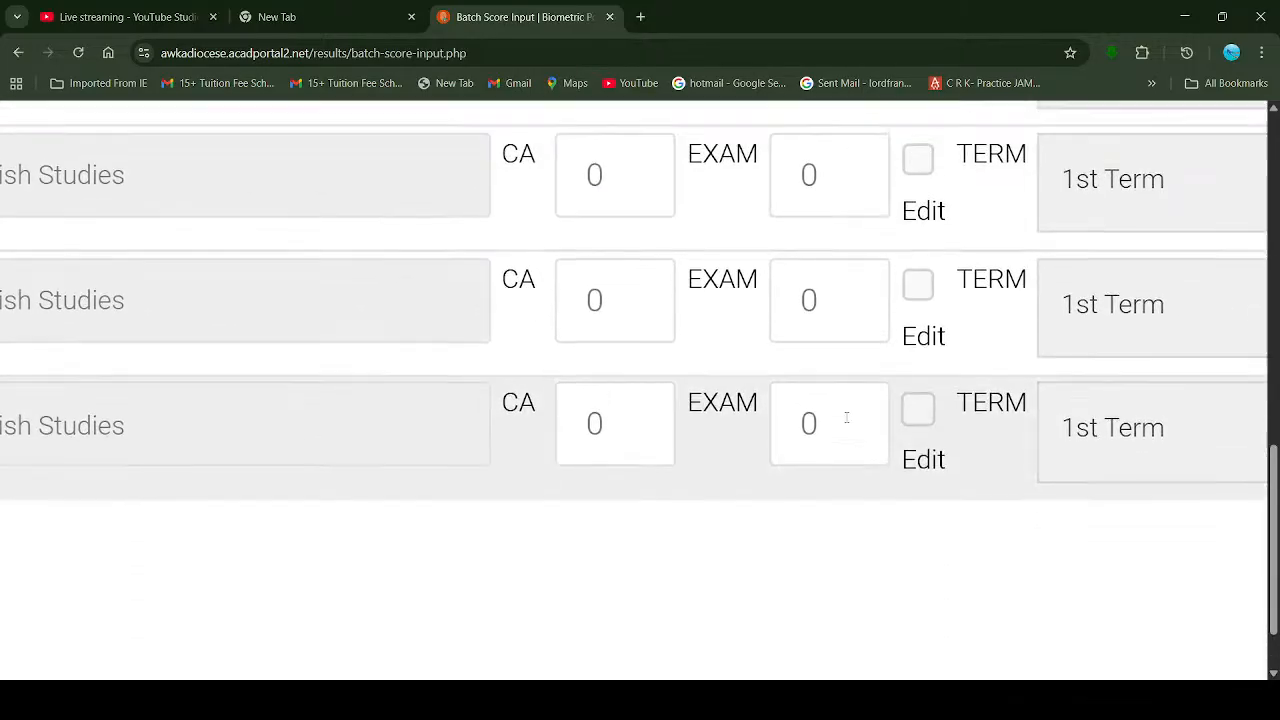
ctrl+scroll(781, 403, down, 3)
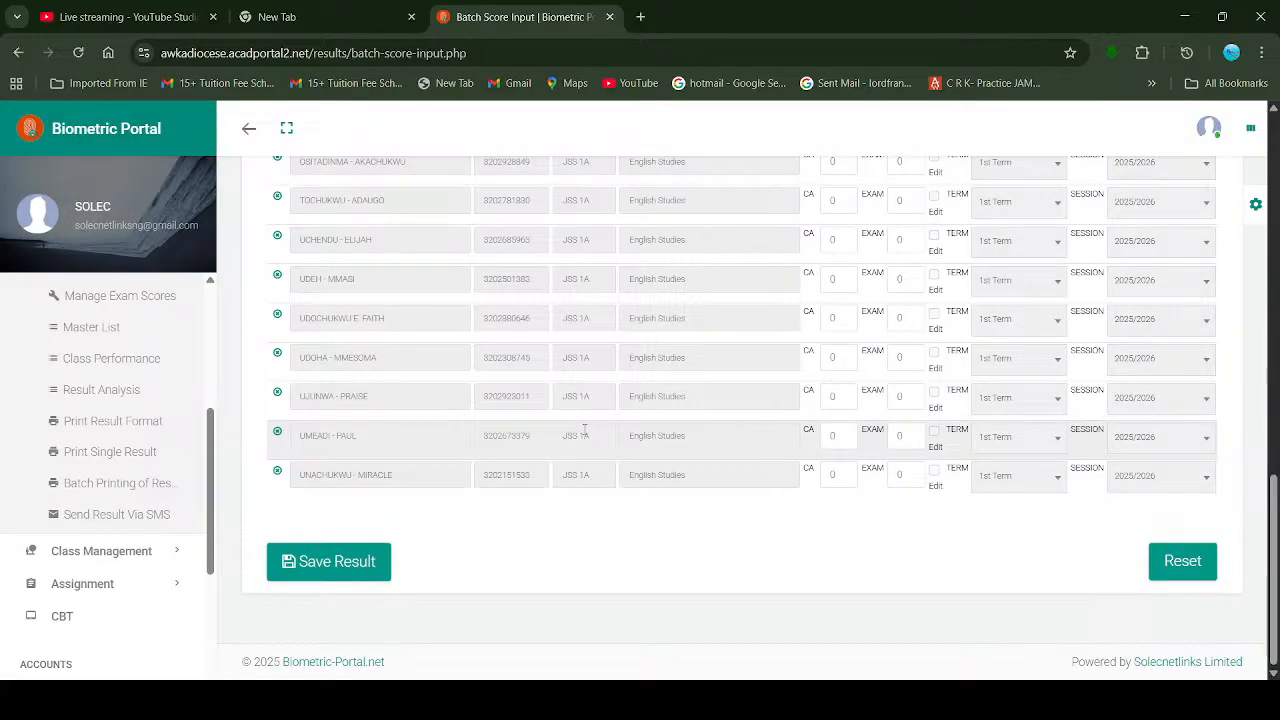
scroll(140, 450, down, 2)
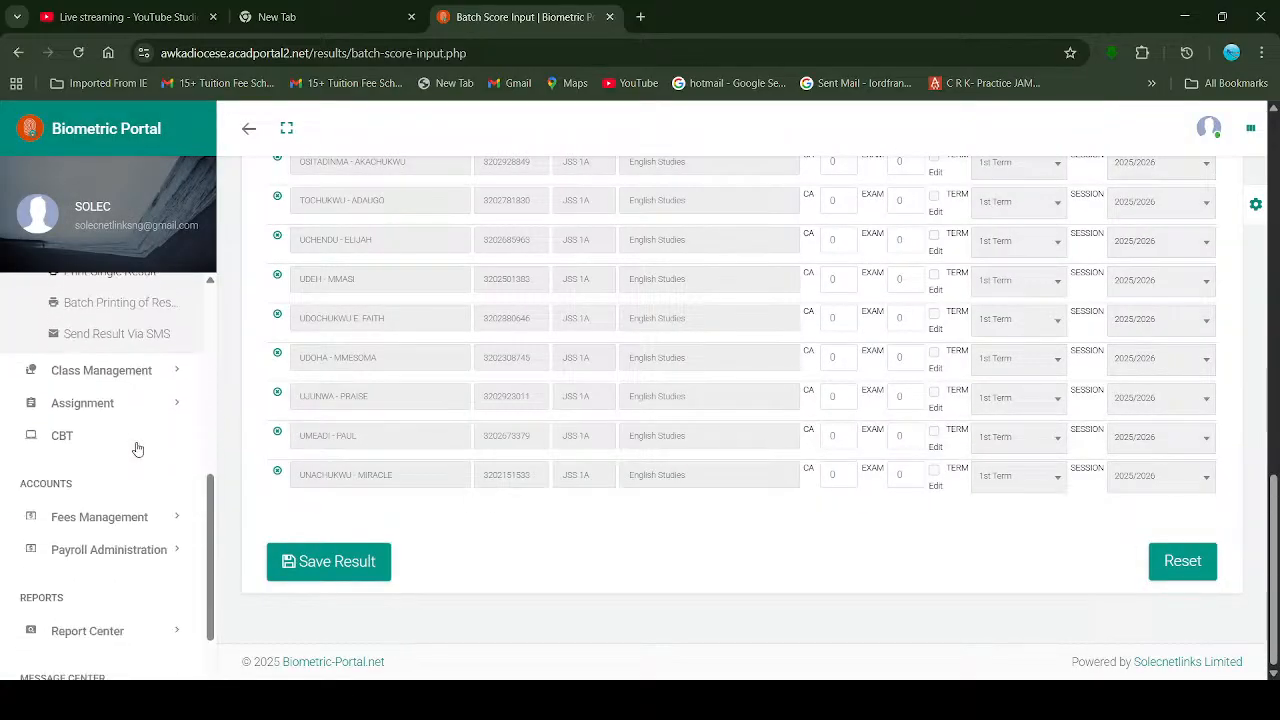
scroll(138, 449, up, 3)
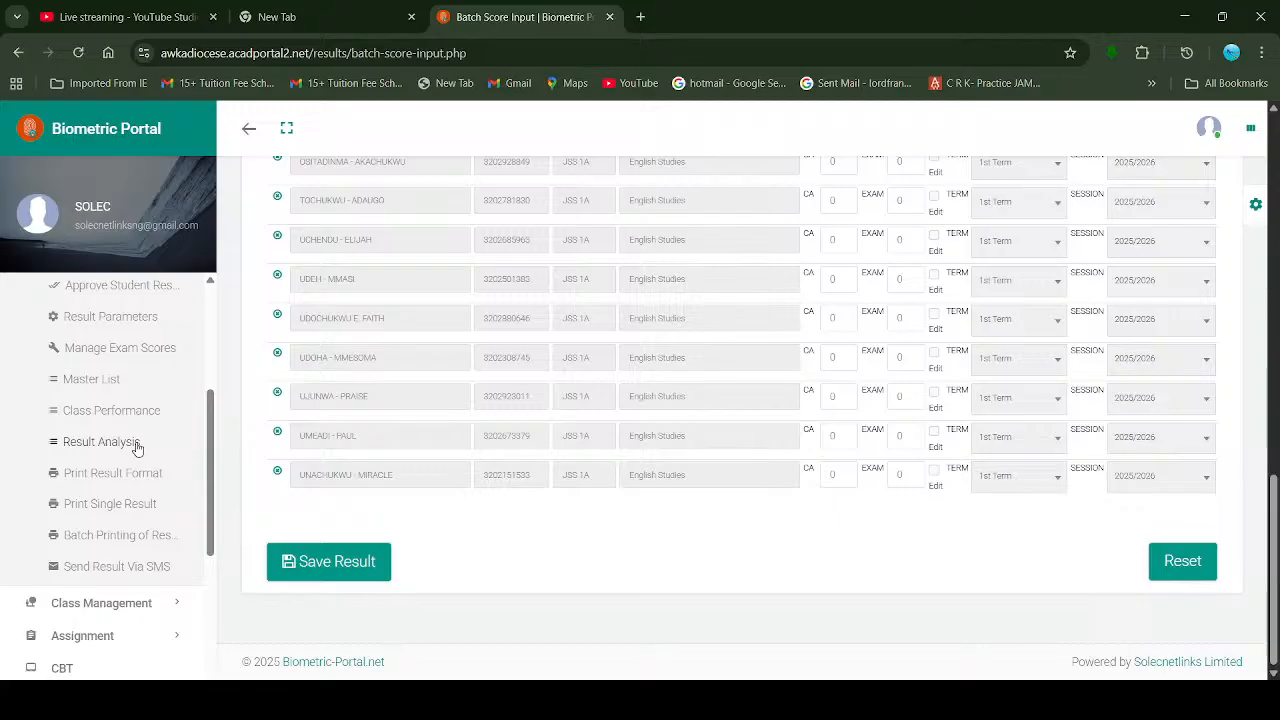
click(641, 357)
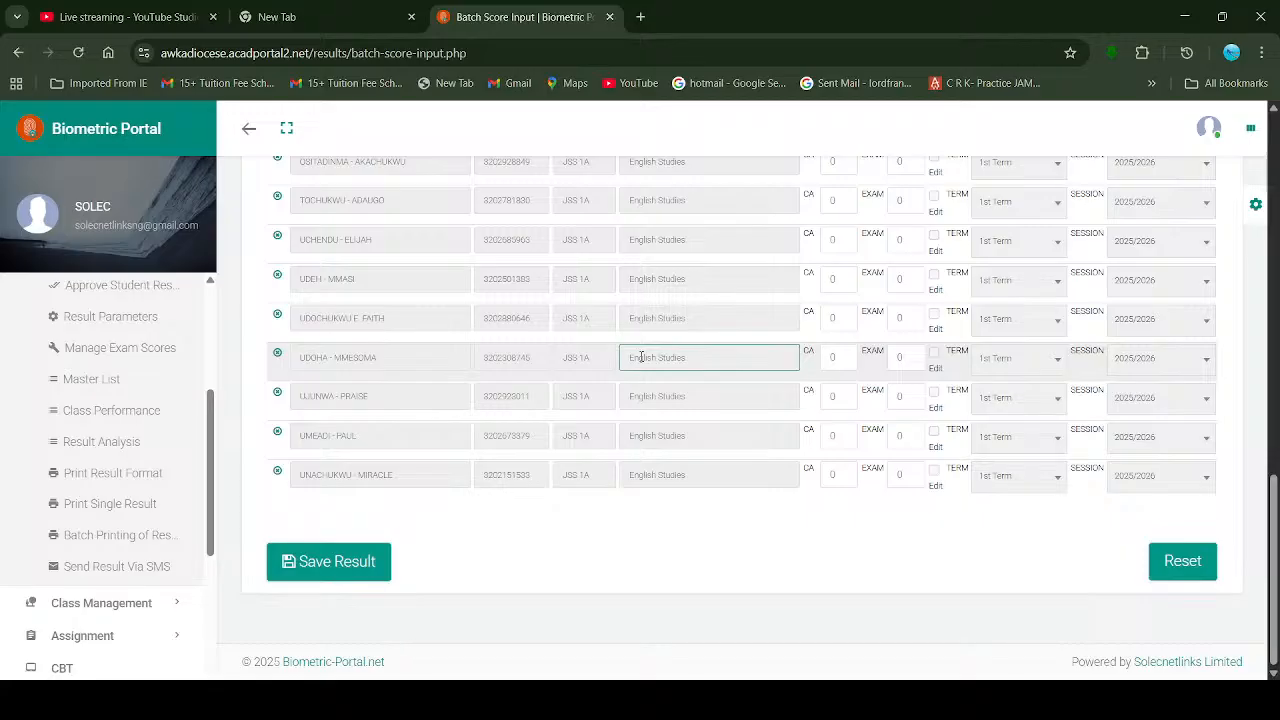
scroll(804, 350, up, 1)
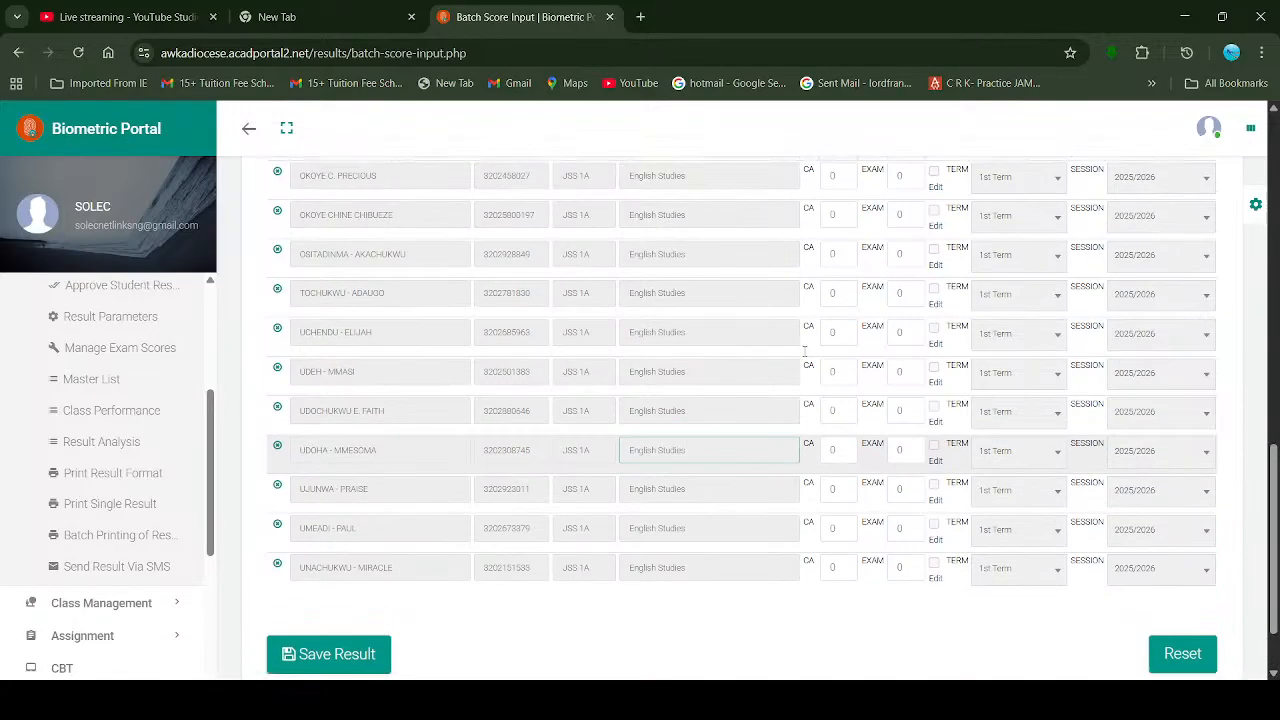
scroll(804, 350, up, 2)
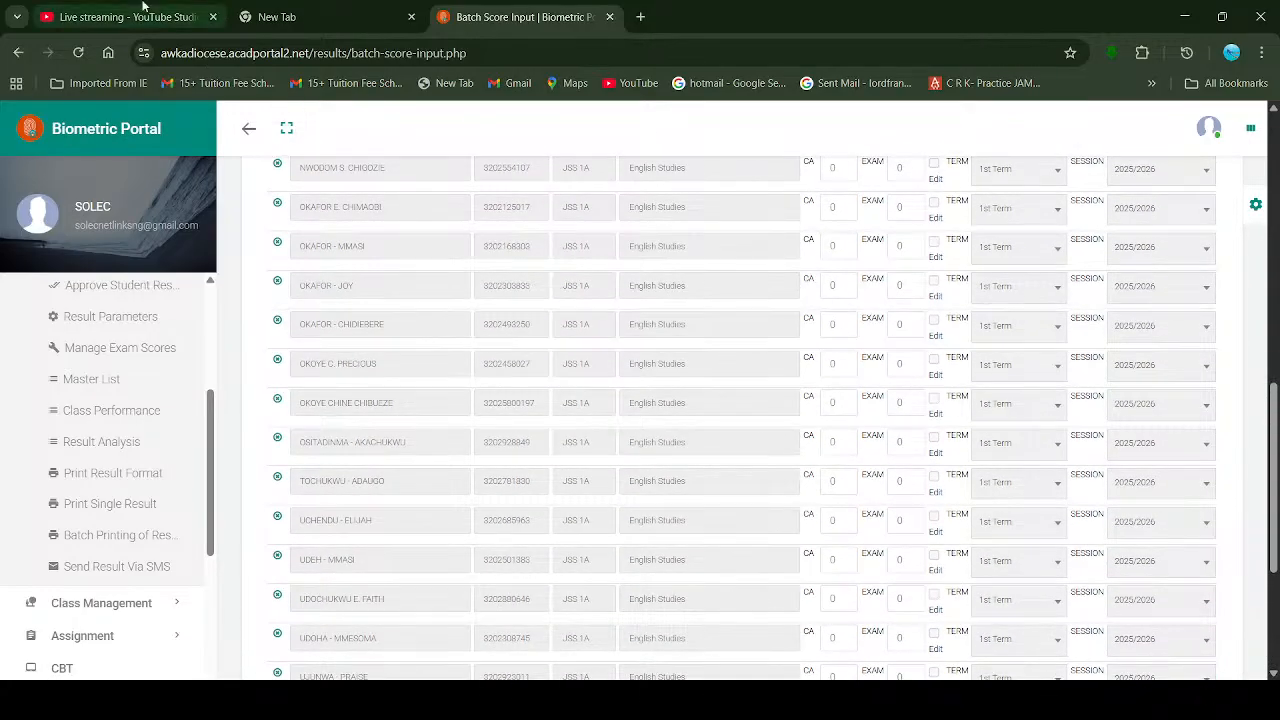
Step: Check the livestream's pinned message and chat in YouTube Studio, then return to Batch Score Input
click(148, 16)
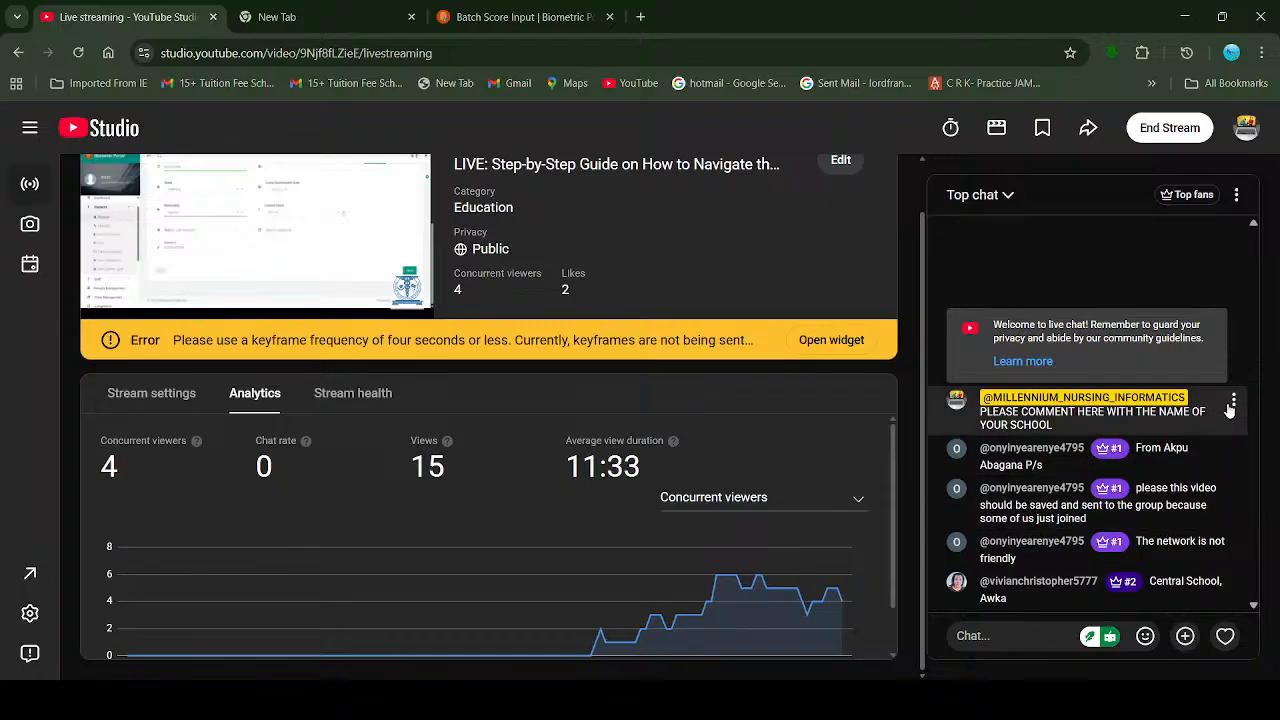
click(1234, 401)
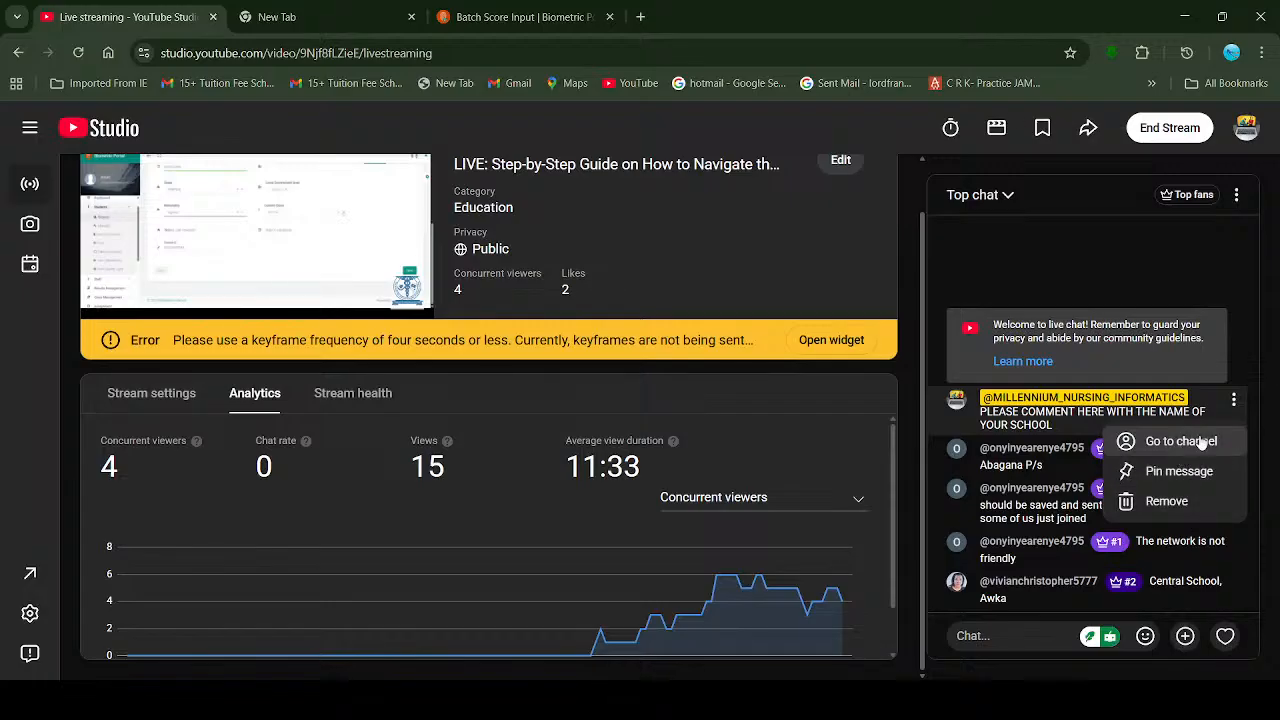
click(999, 636)
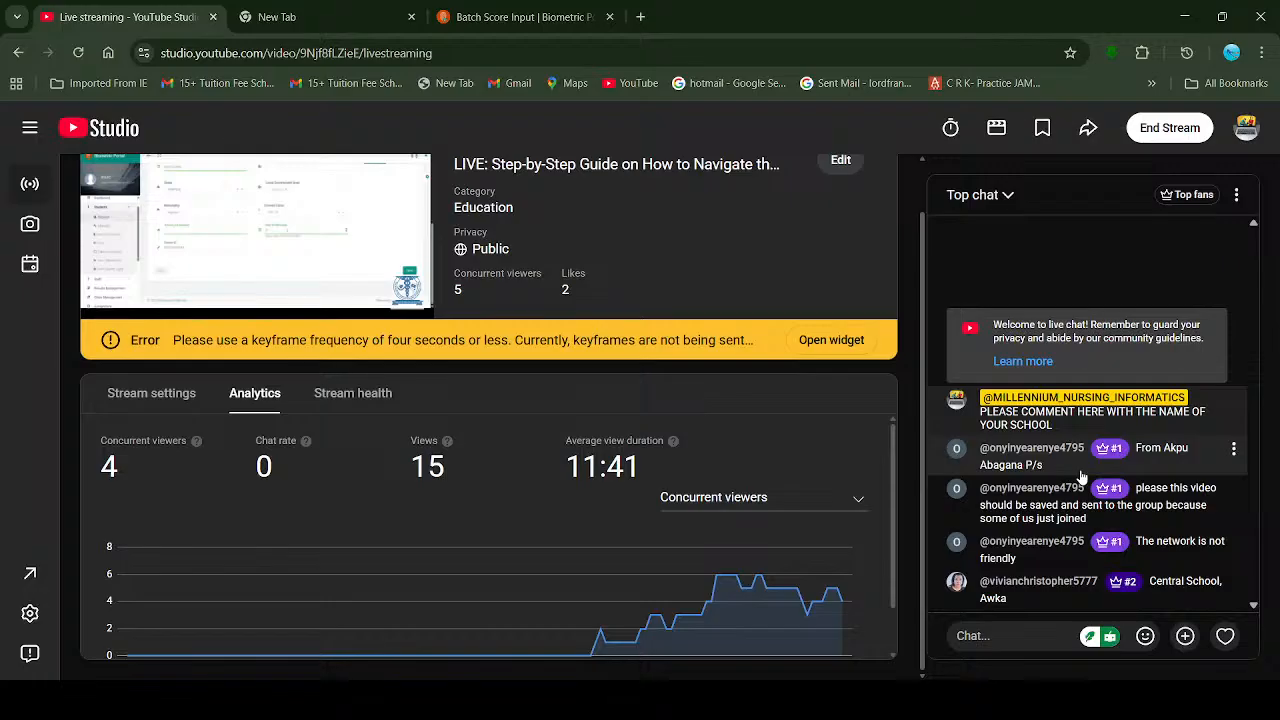
click(1016, 634)
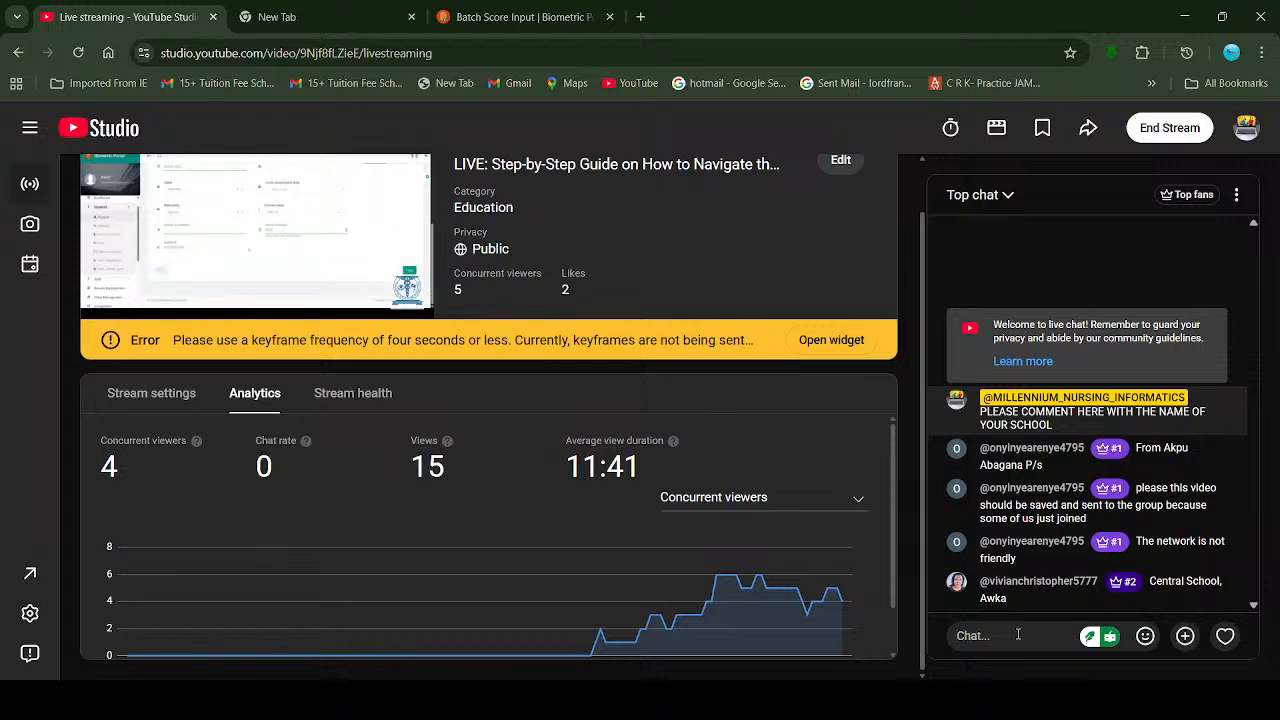
click(510, 12)
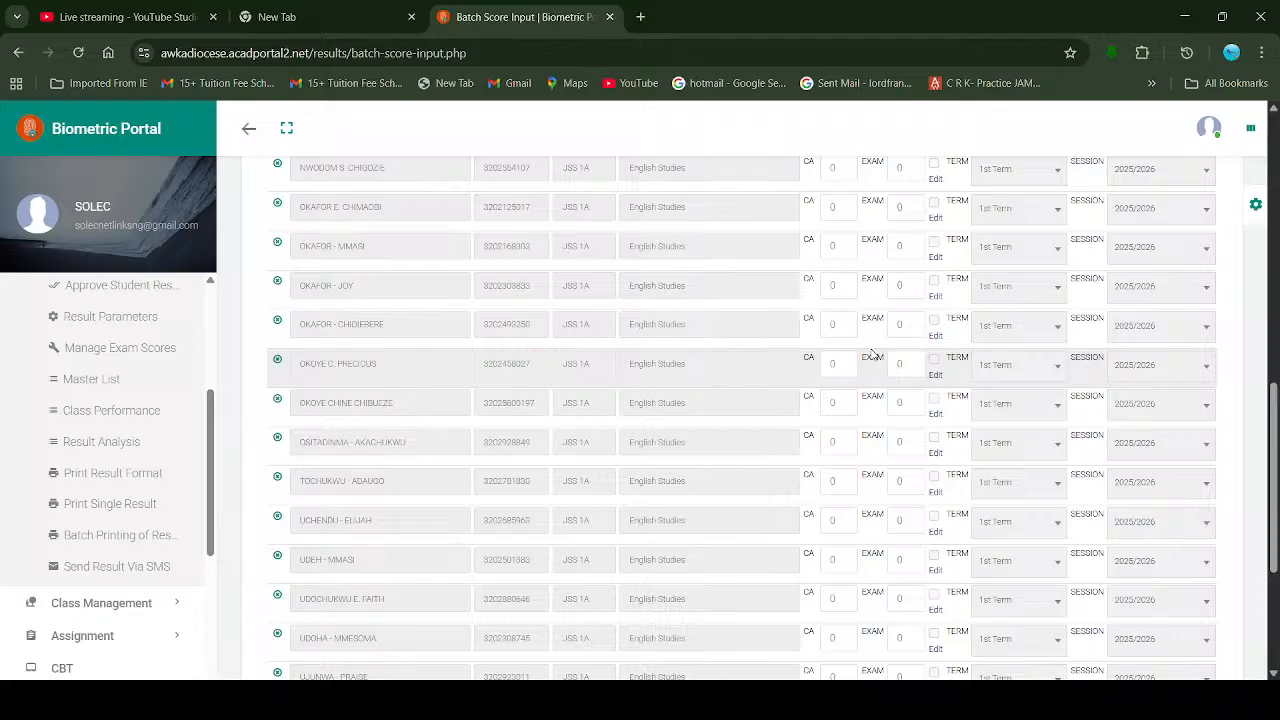
Step: Return to the JSS 1A English Studies batch score sheet and scroll through its student rows
click(166, 8)
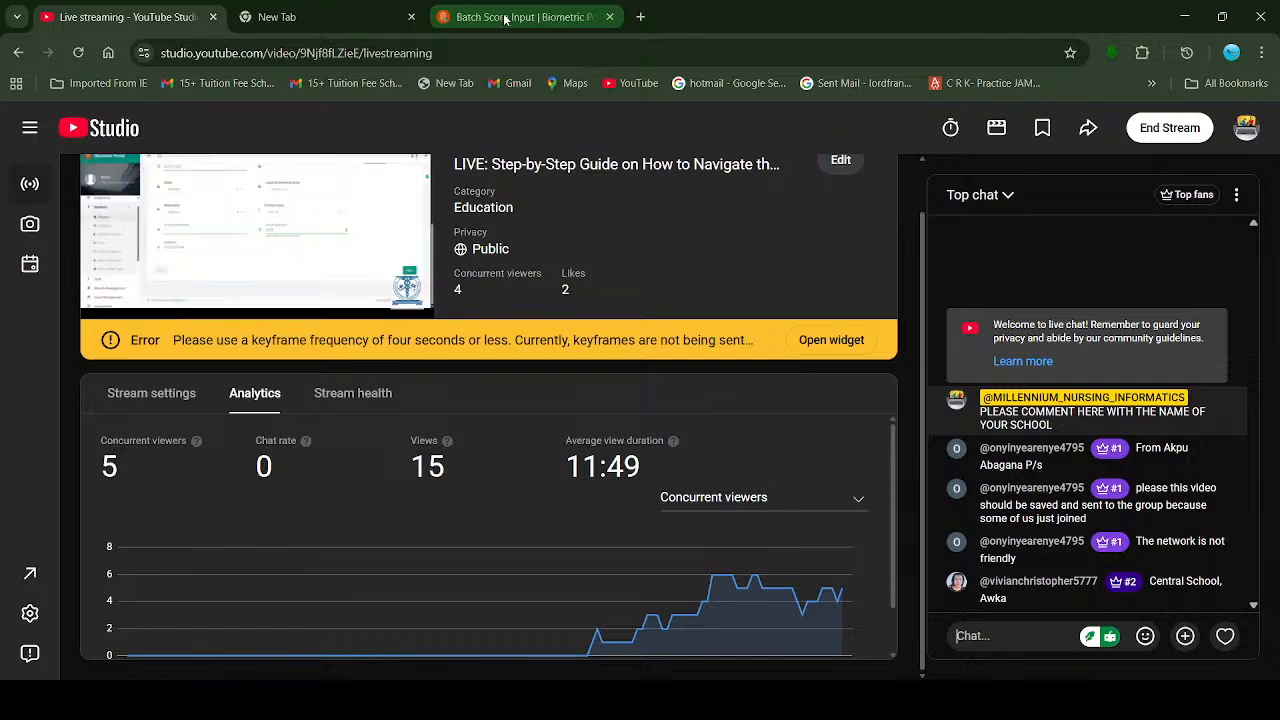
click(506, 20)
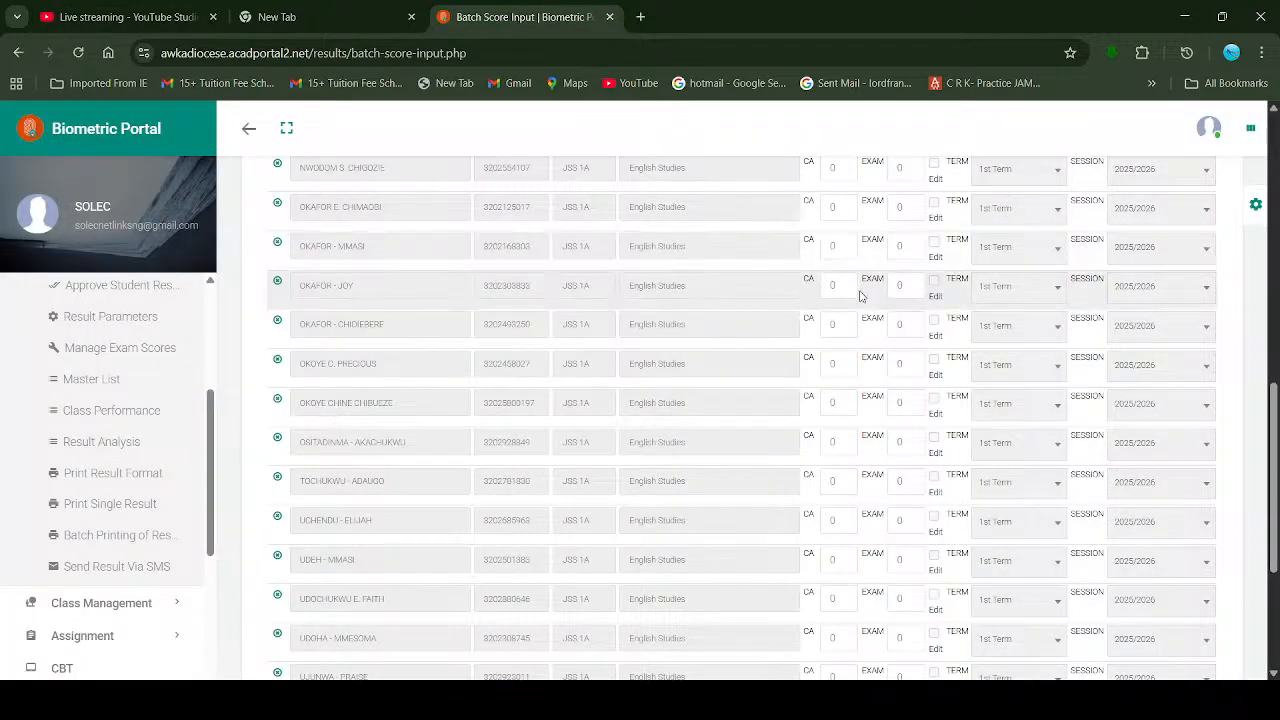
scroll(858, 292, down, 3)
scroll(858, 296, up, 10)
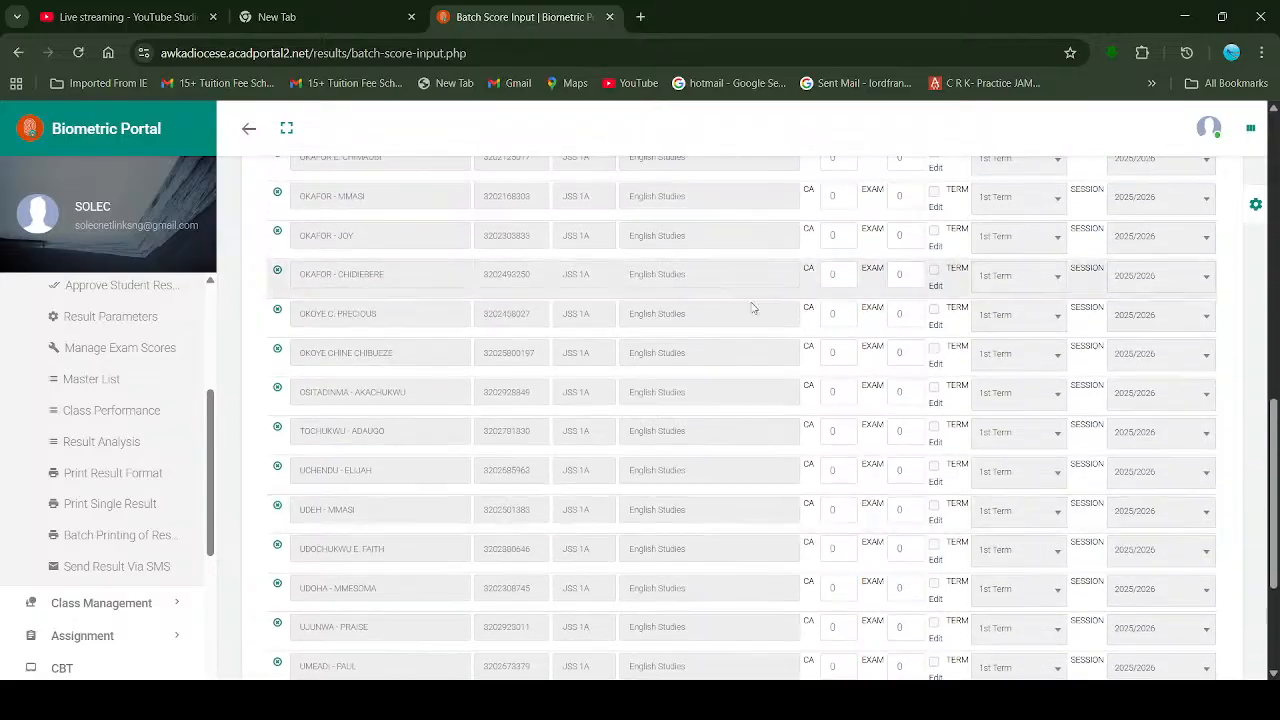
scroll(913, 313, up, 3)
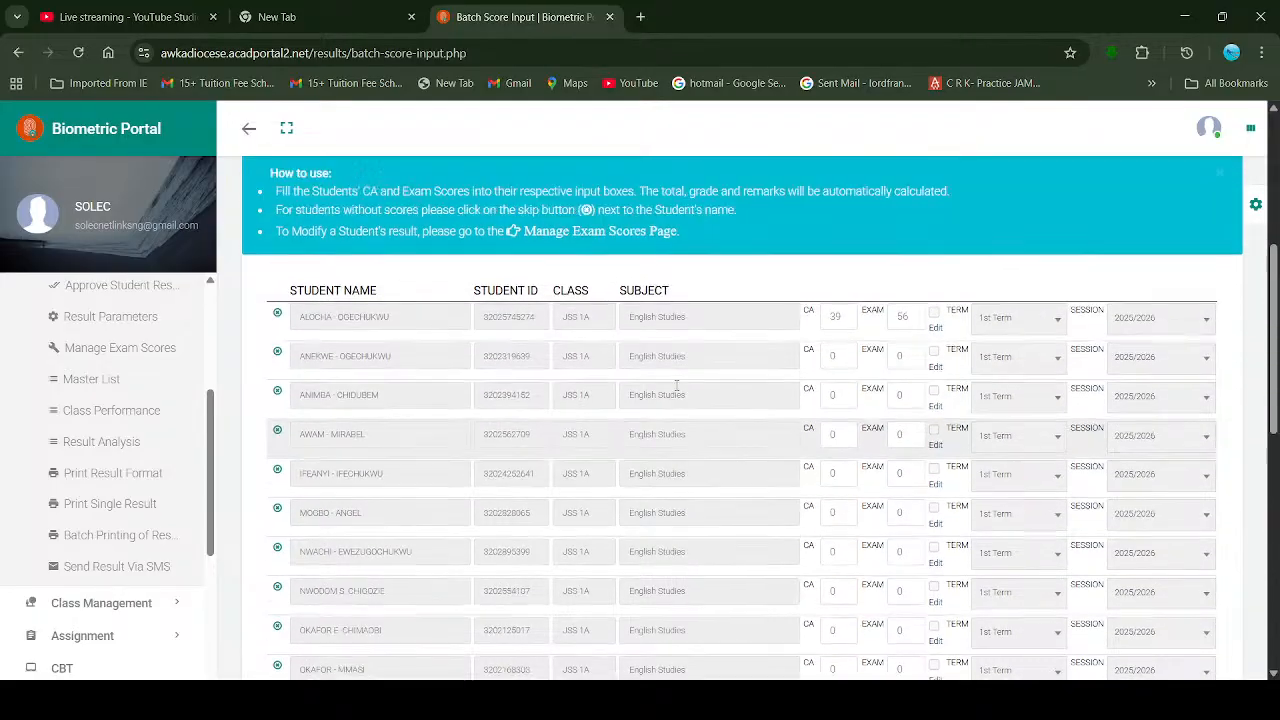
scroll(677, 363, down, 10)
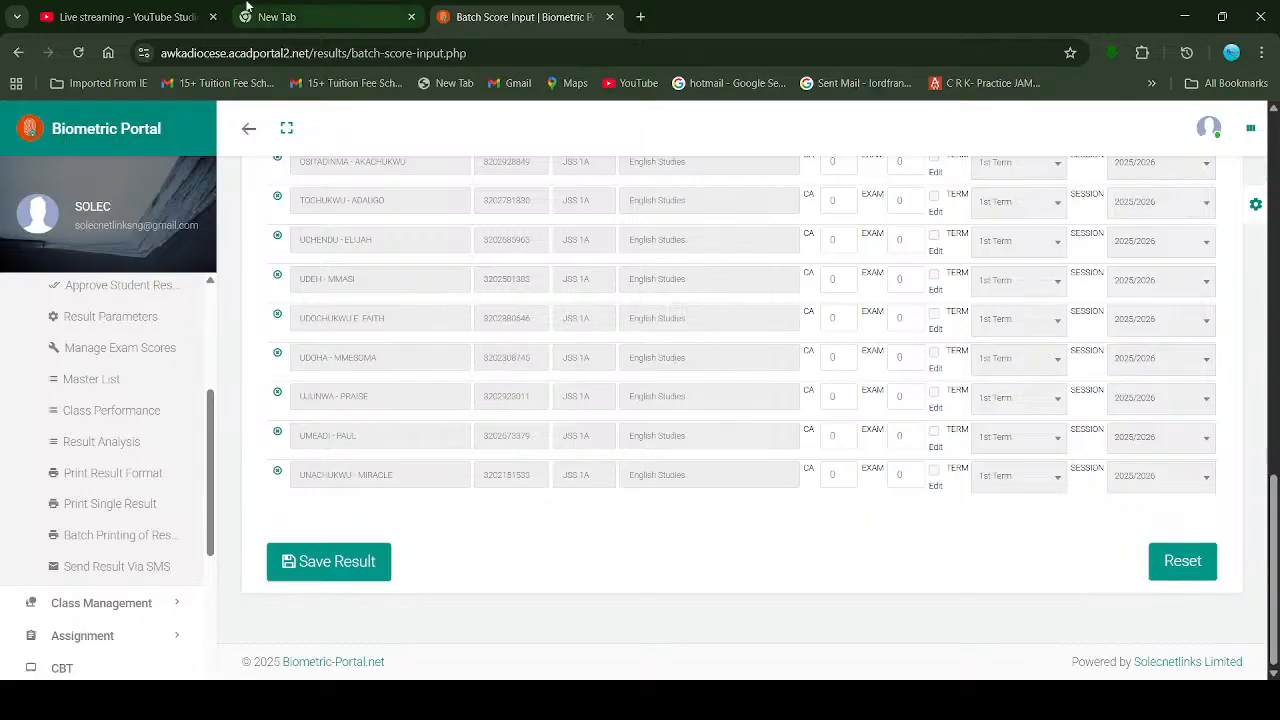
Step: After checking the livestream, scroll the score table to the top and back down to Save Result
click(153, 9)
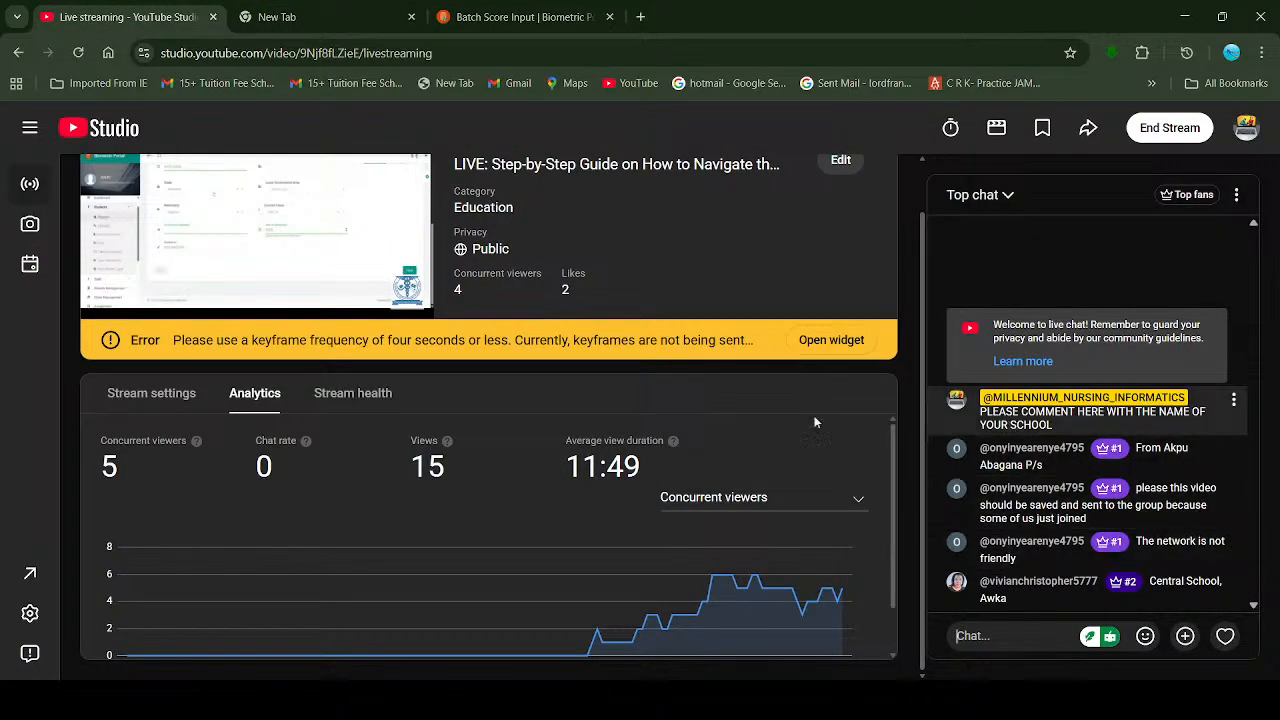
click(565, 8)
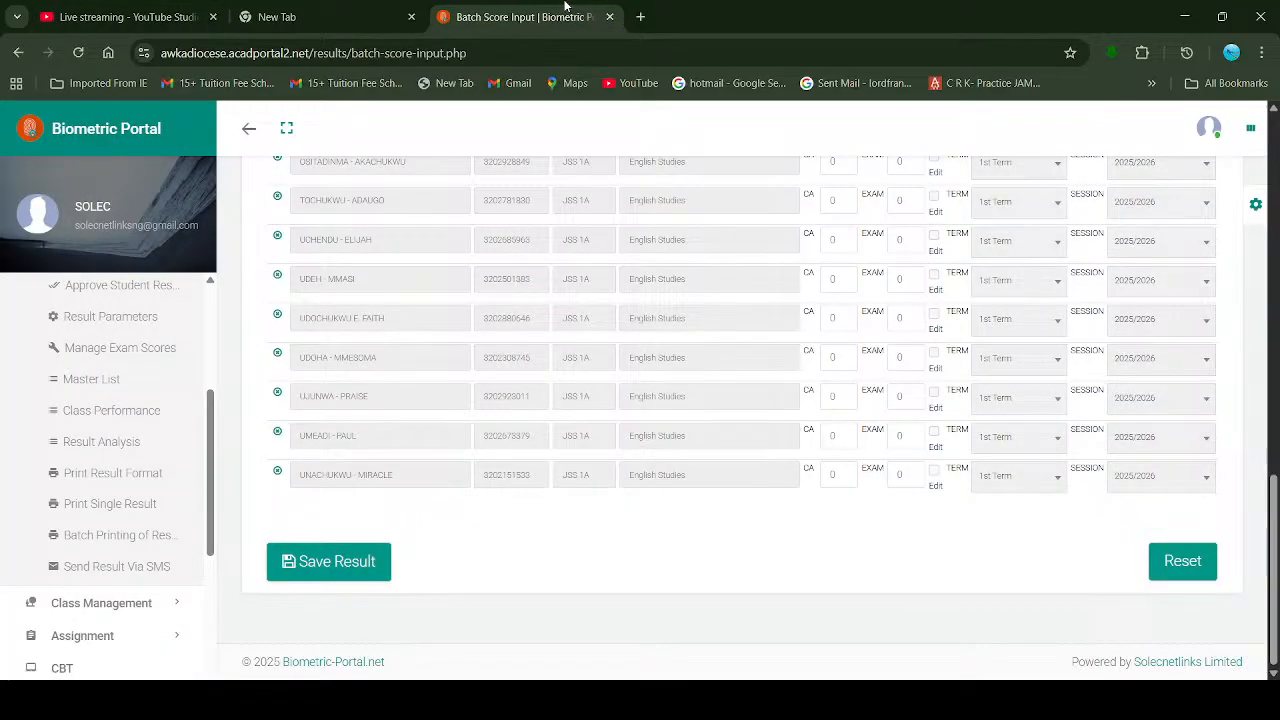
click(125, 12)
click(528, 10)
scroll(763, 365, up, 2)
scroll(763, 367, up, 4)
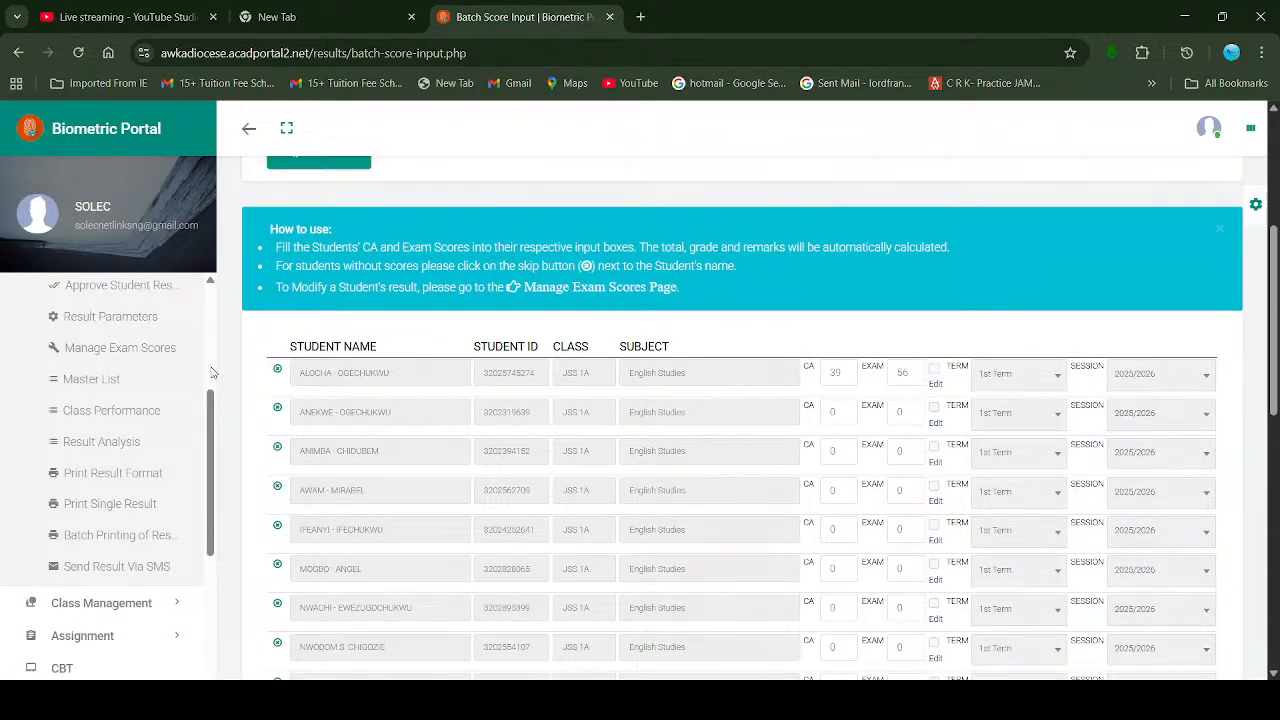
scroll(211, 372, up, 3)
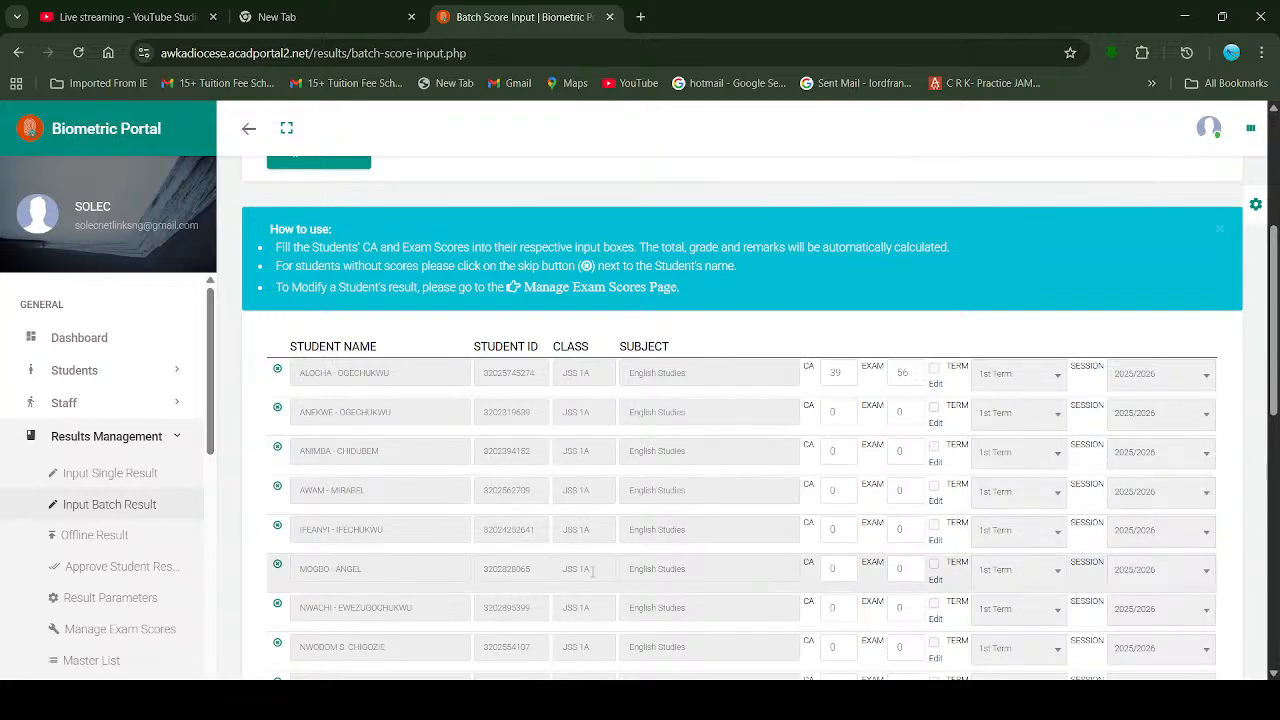
scroll(592, 571, down, 12)
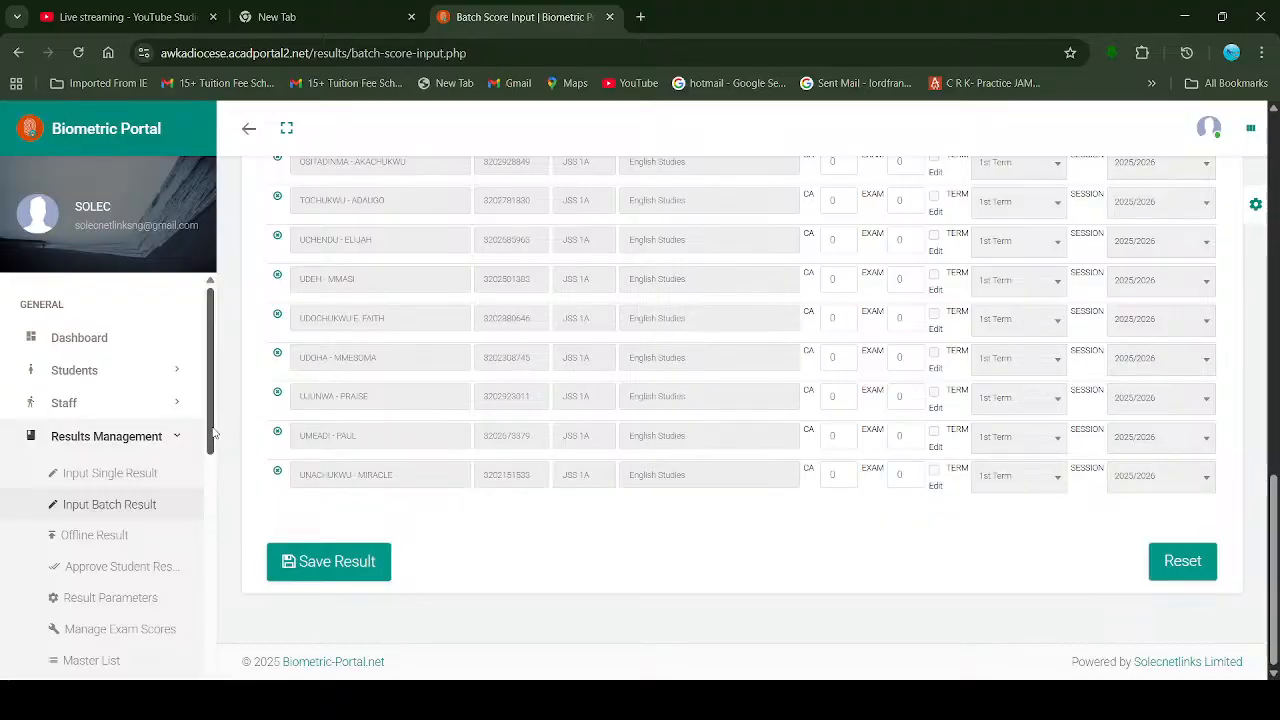
scroll(211, 431, down, 1)
scroll(205, 410, up, 1)
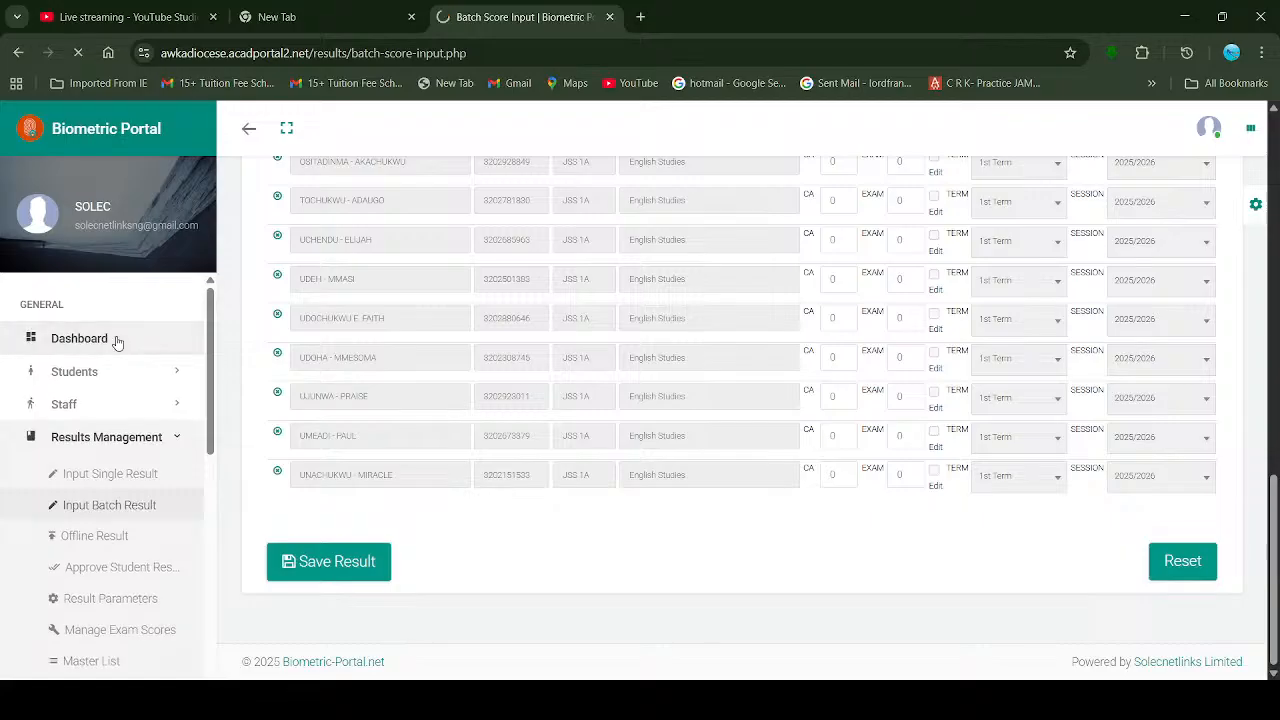
Step: Go to the school dashboard and expand Results Management down to the printing options
click(126, 346)
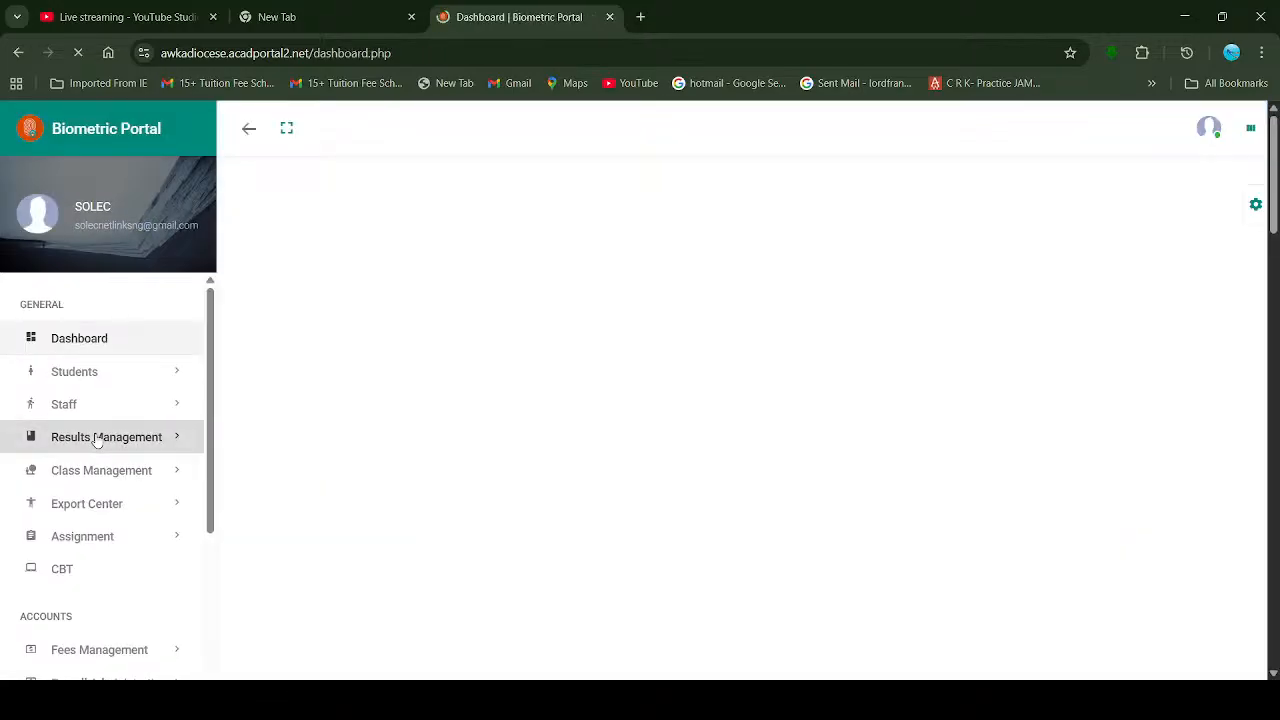
click(96, 441)
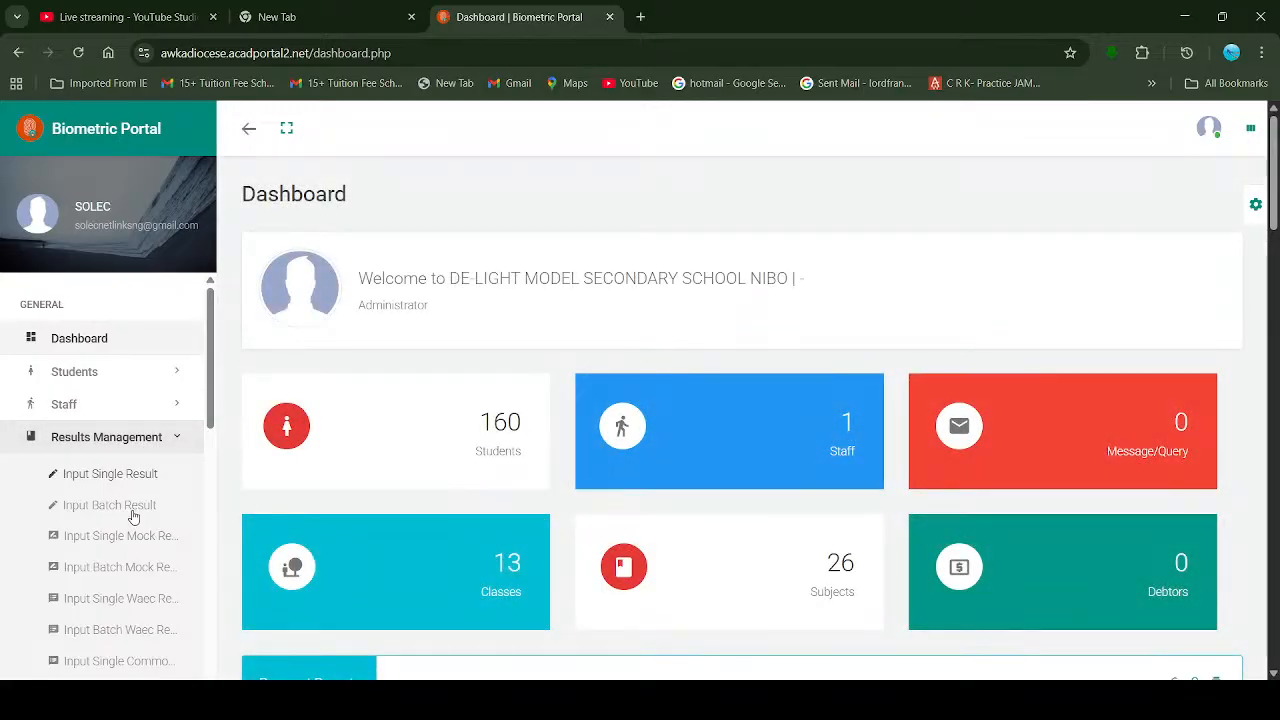
scroll(133, 515, down, 2)
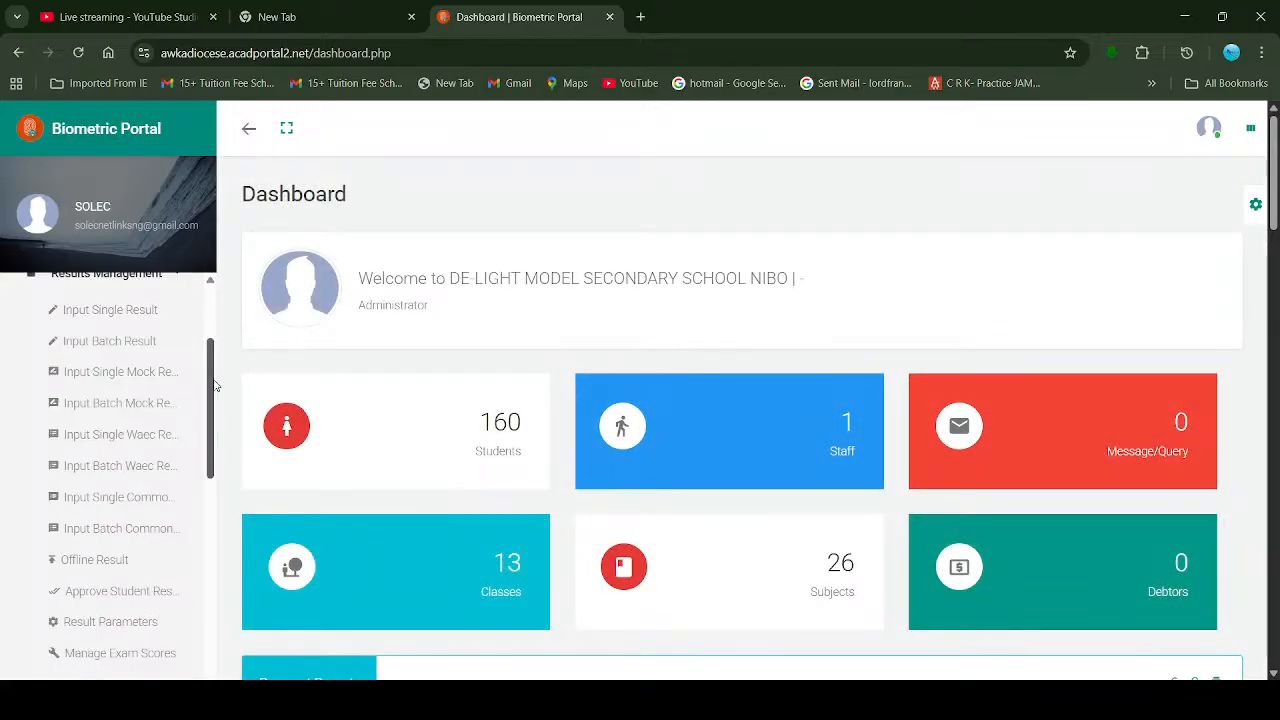
drag(212, 390, 208, 471)
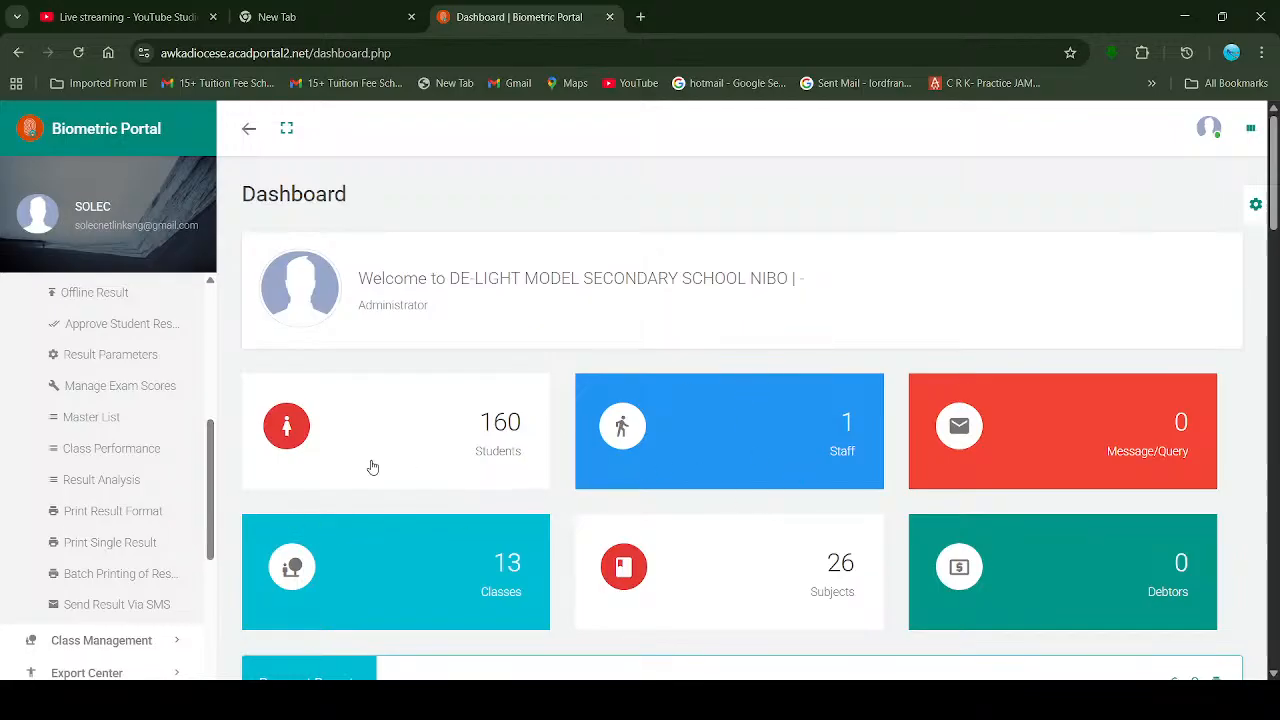
Step: Request Batch Printing results for JSS 1A, 1st Term, session 2025/2026, which returns nothing
click(106, 570)
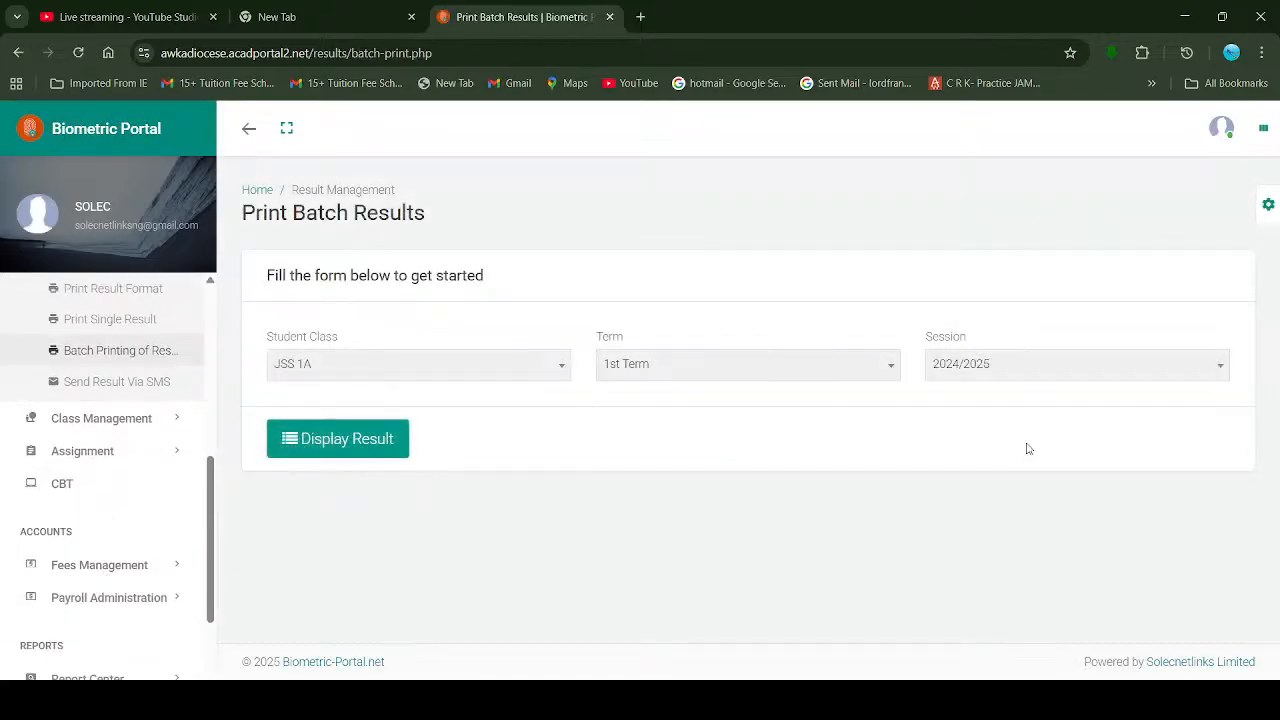
click(1034, 376)
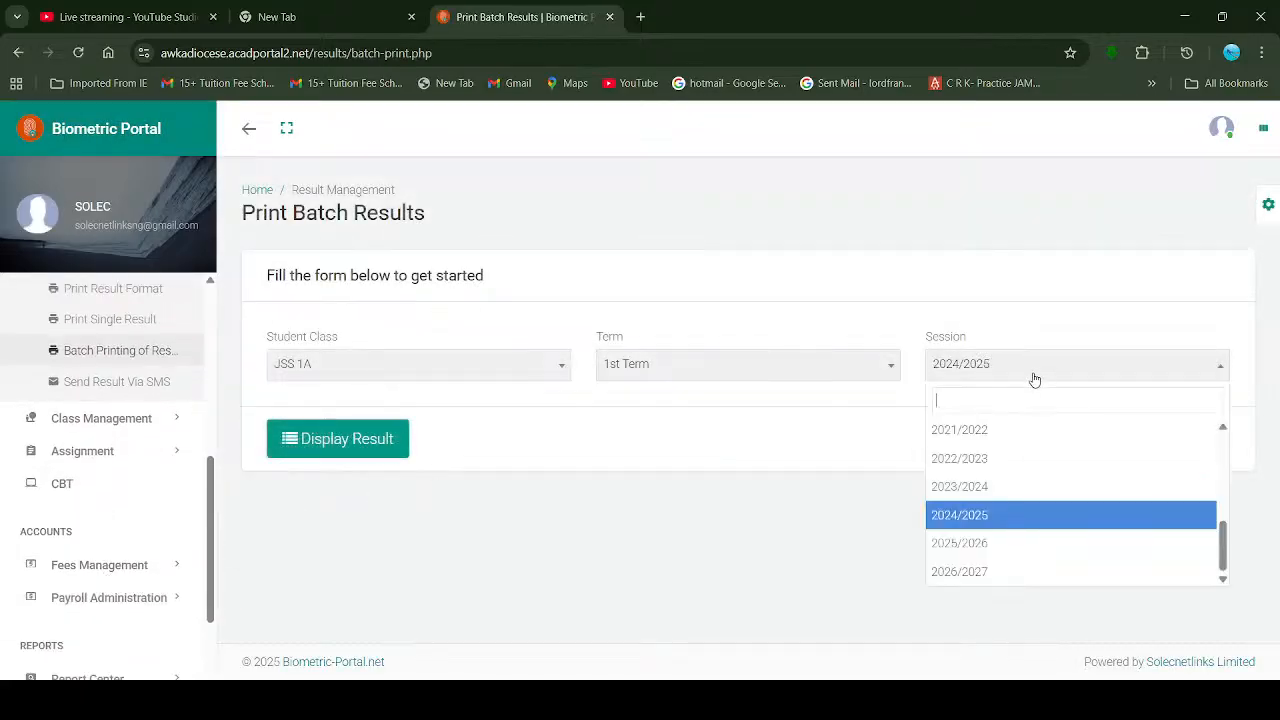
click(980, 545)
click(352, 372)
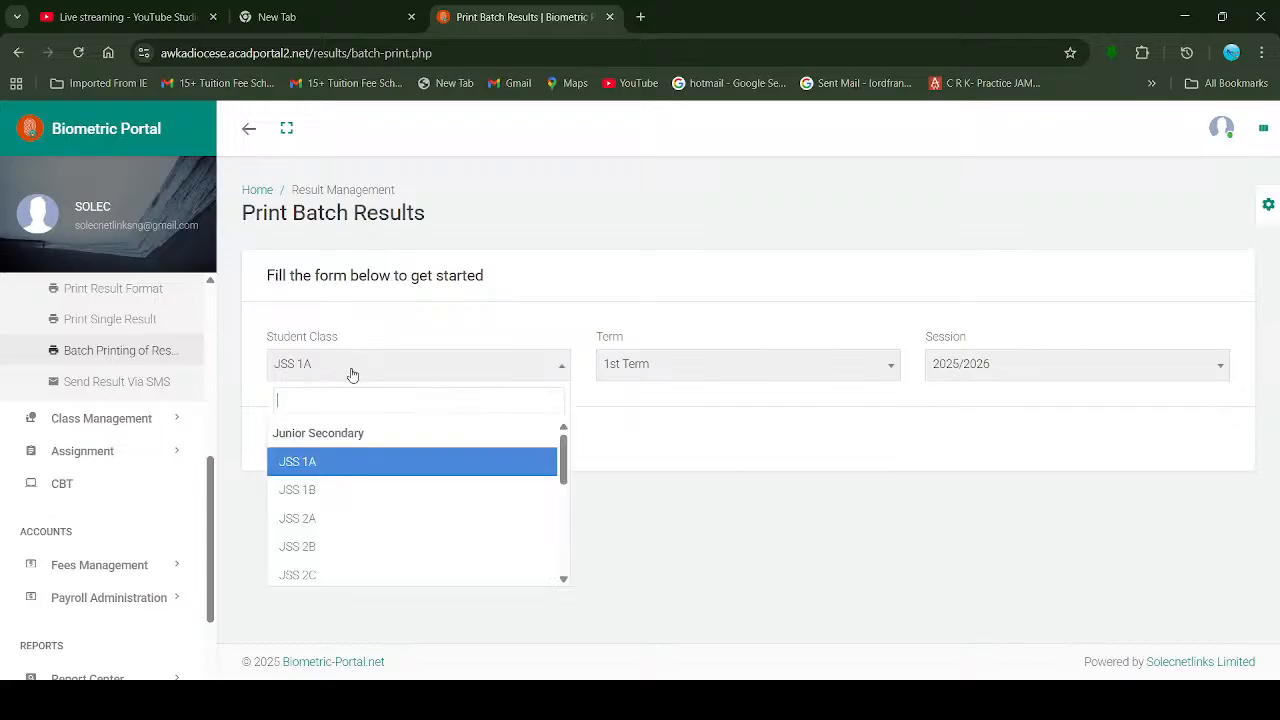
click(355, 466)
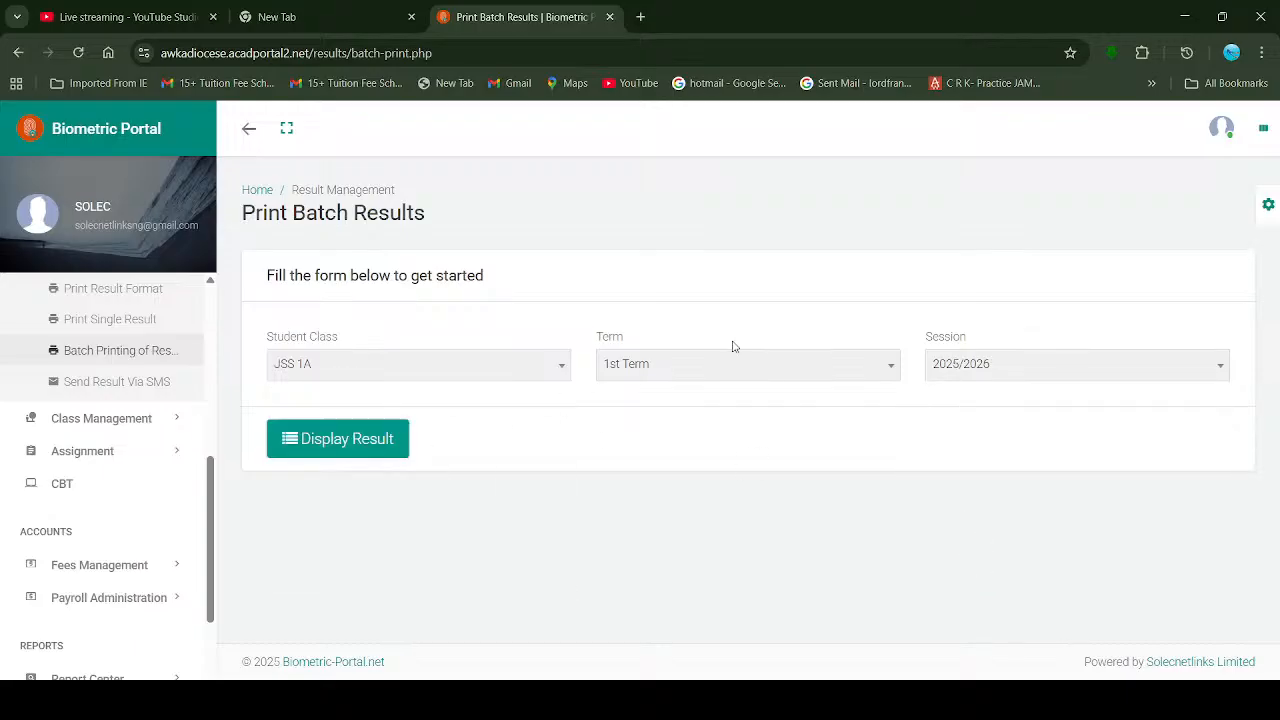
click(704, 372)
click(664, 442)
click(364, 446)
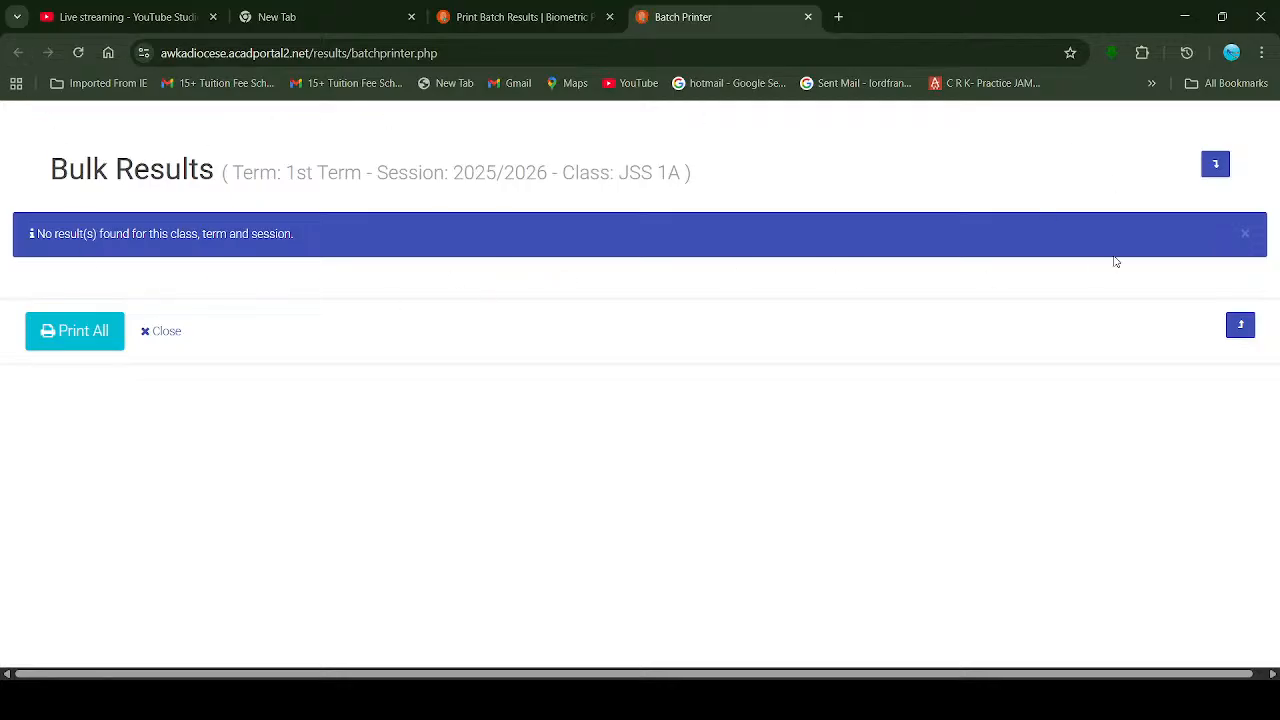
Step: Switch the session to 2024/2025, display and review JSS 1A's report cards, then close that tab
click(518, 10)
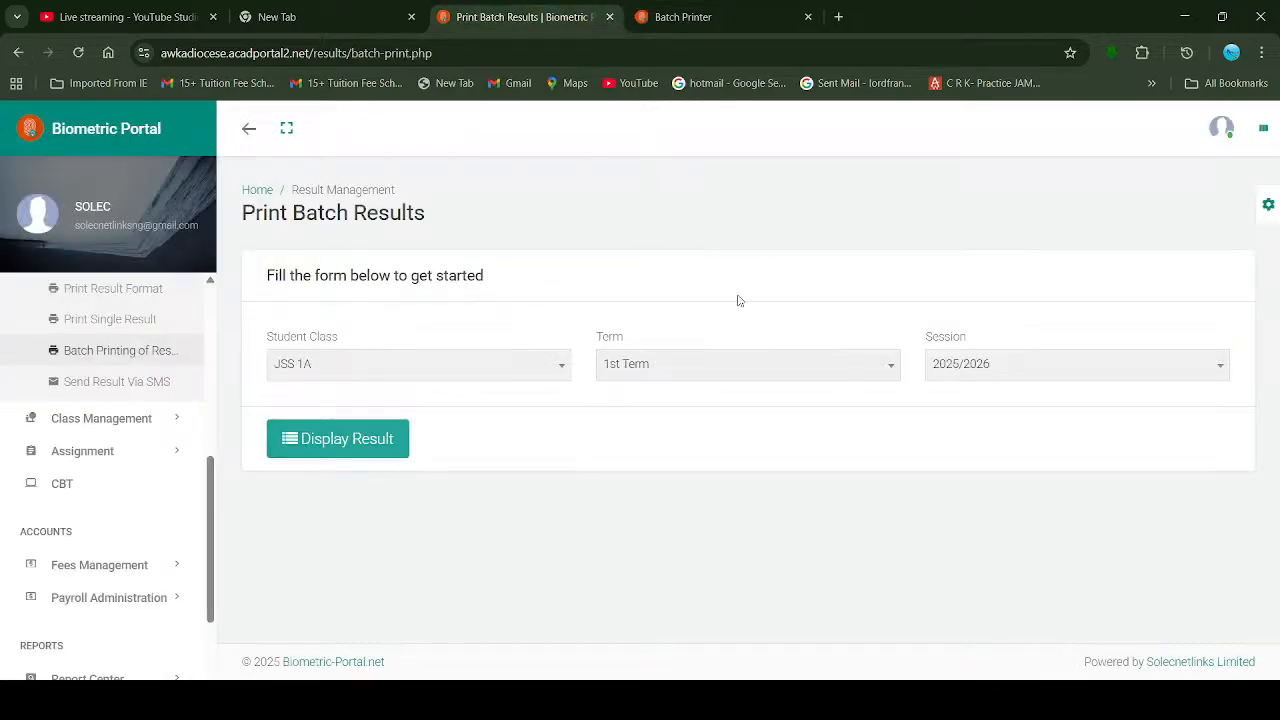
click(986, 374)
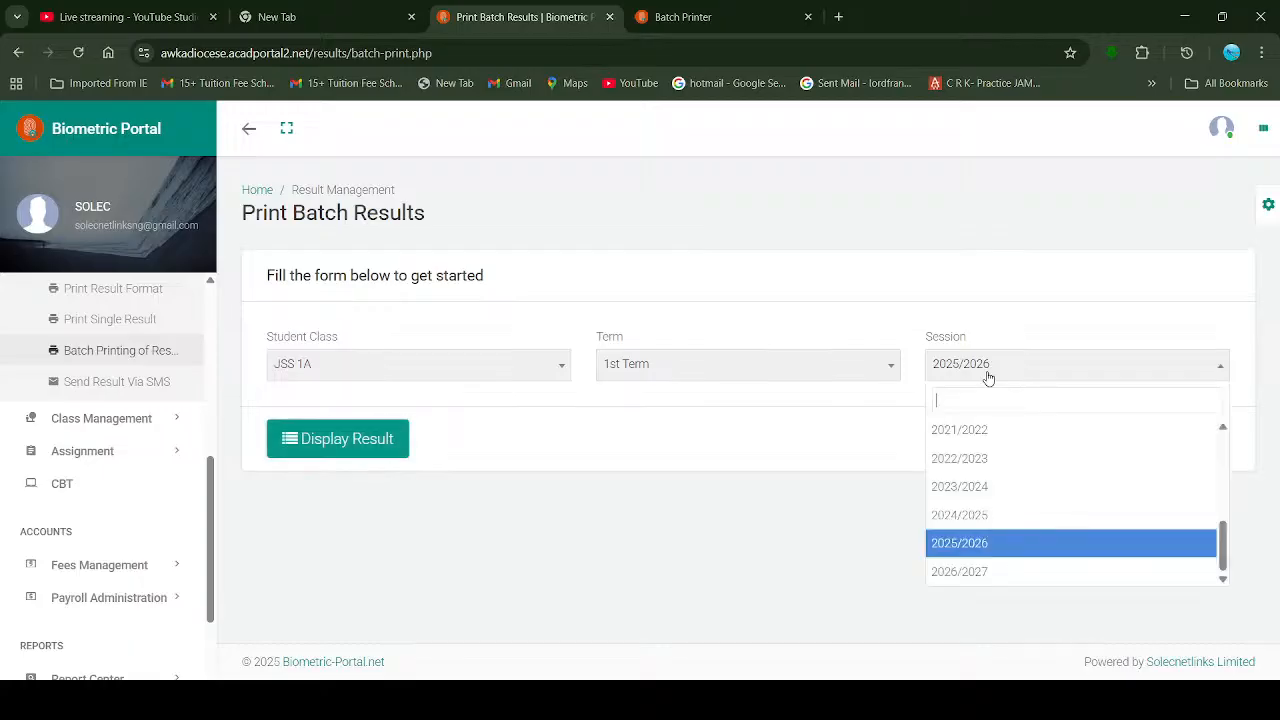
click(966, 514)
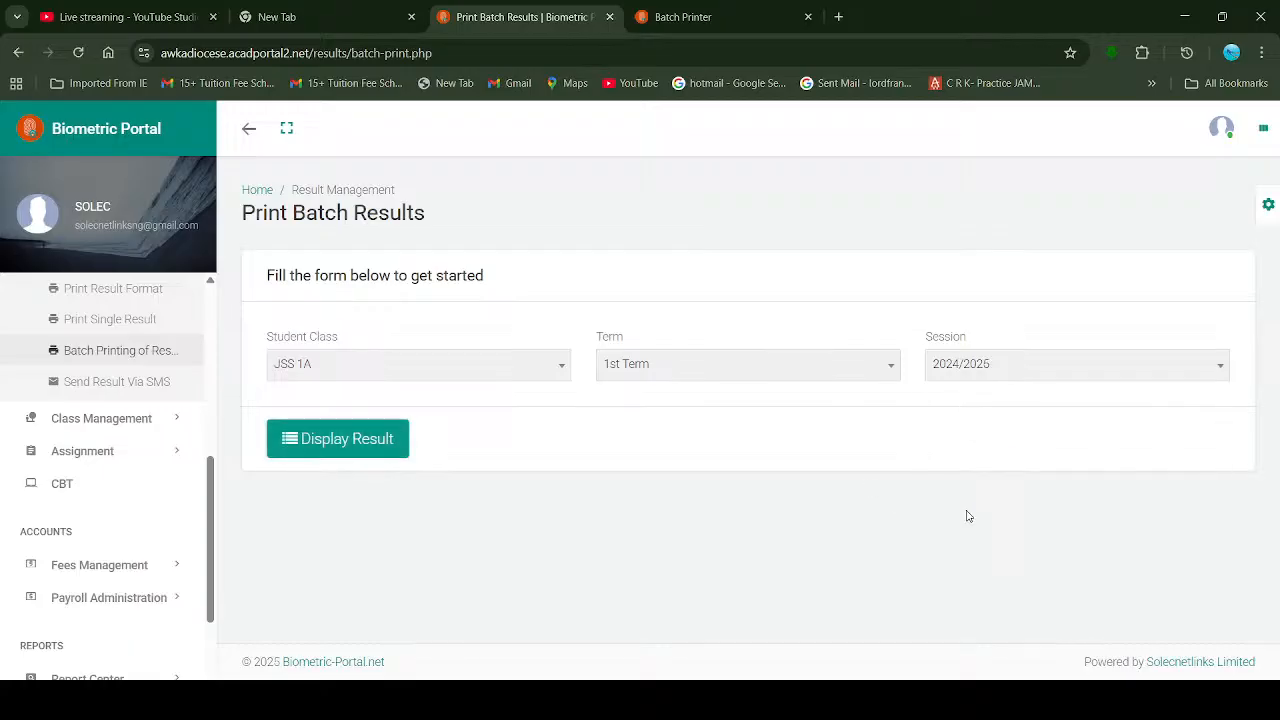
click(363, 441)
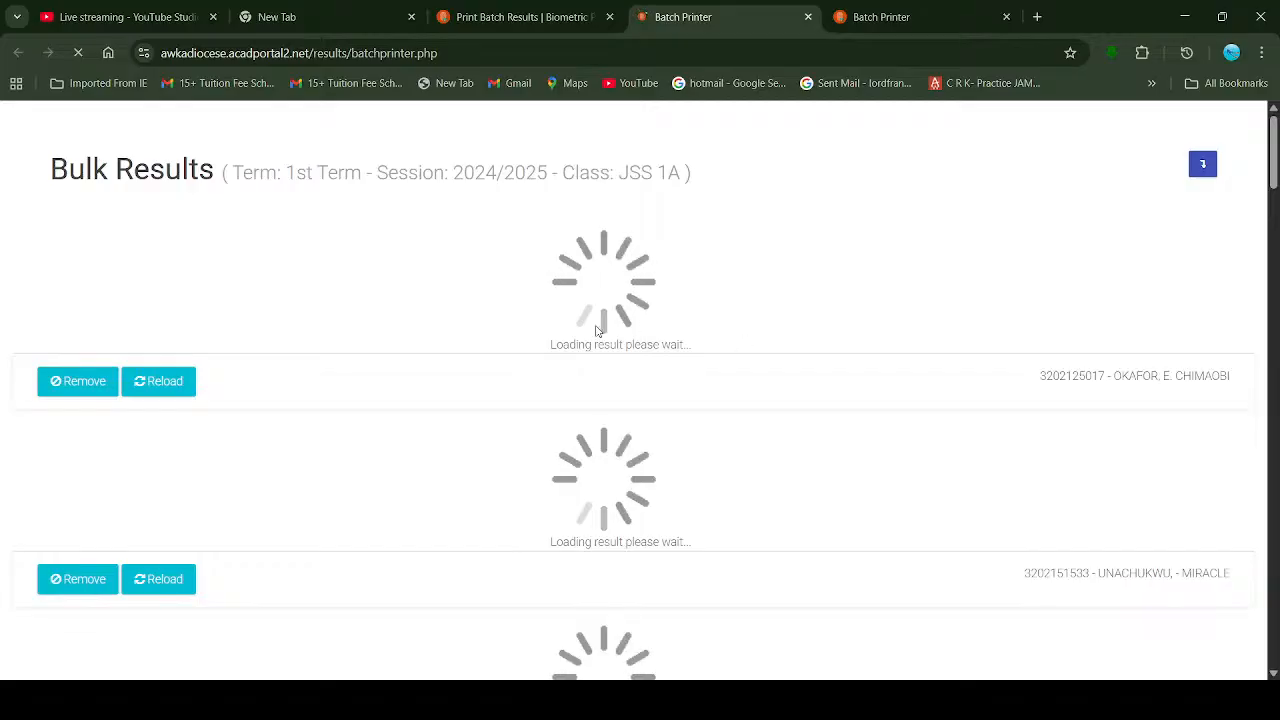
scroll(691, 406, down, 4)
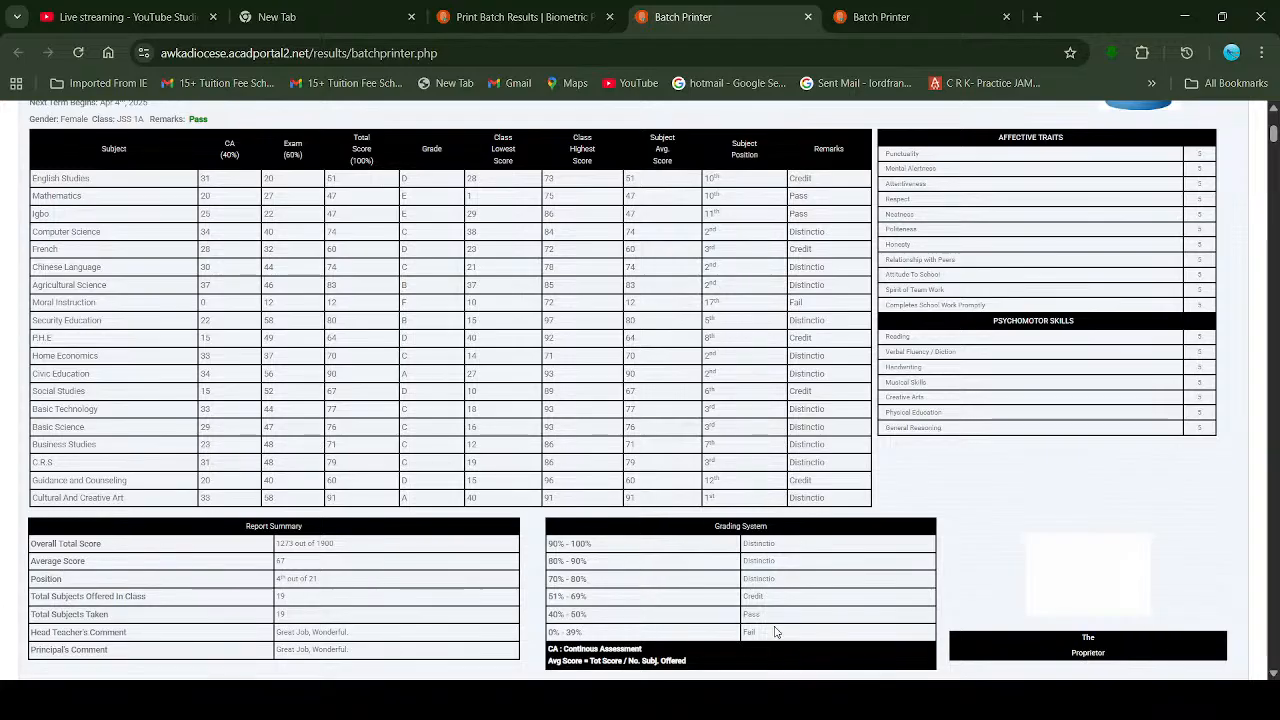
click(1007, 17)
click(543, 15)
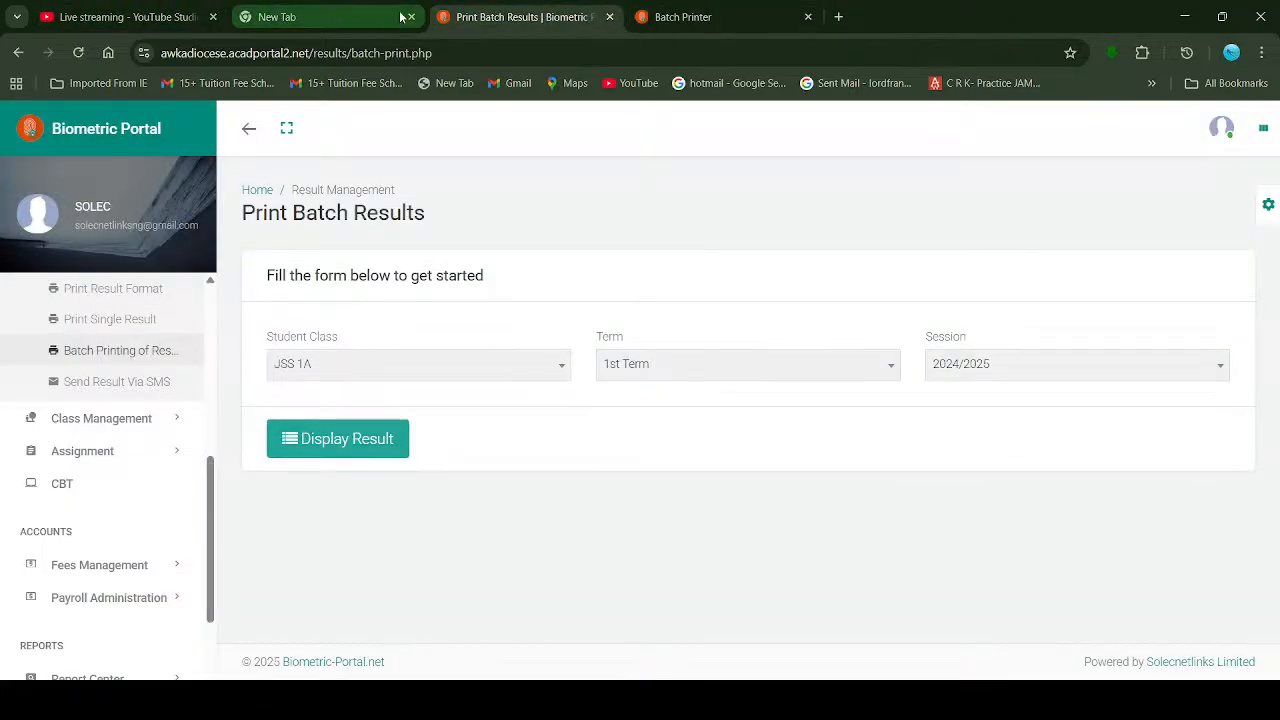
Step: Switch from the blank New Tab page to the 'Live streaming - YouTube Studio' tab
click(367, 19)
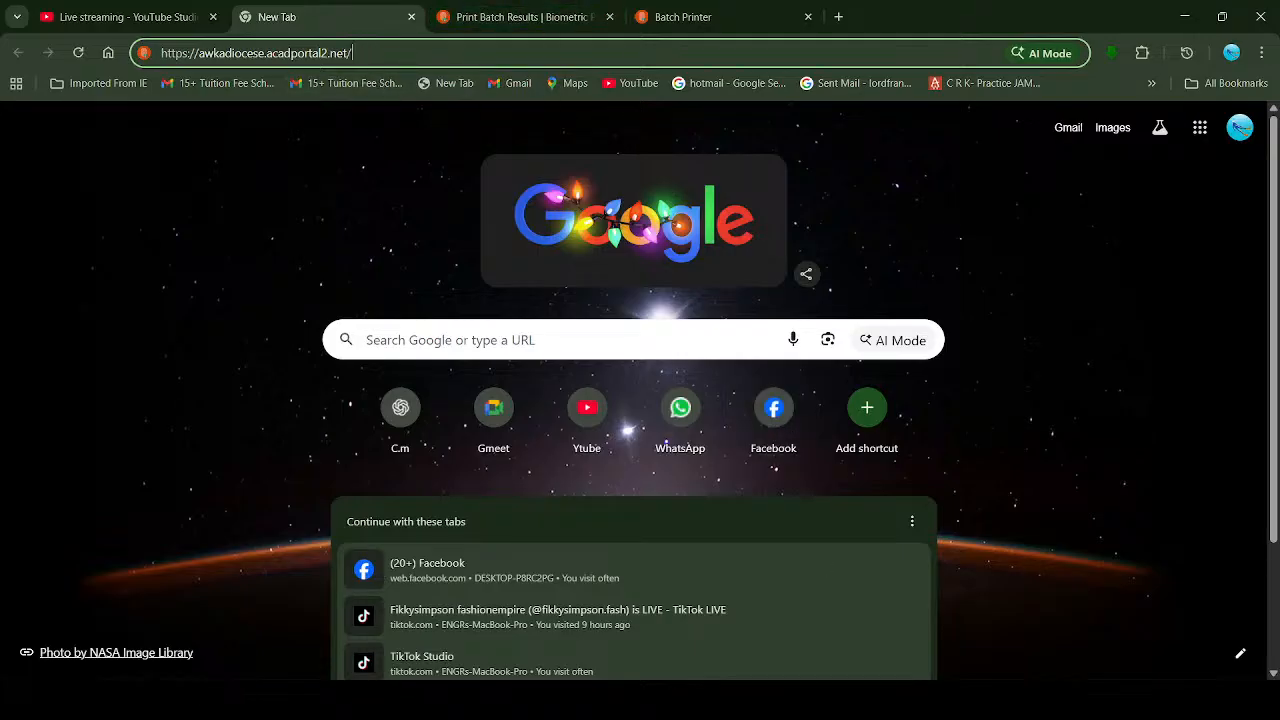
click(152, 9)
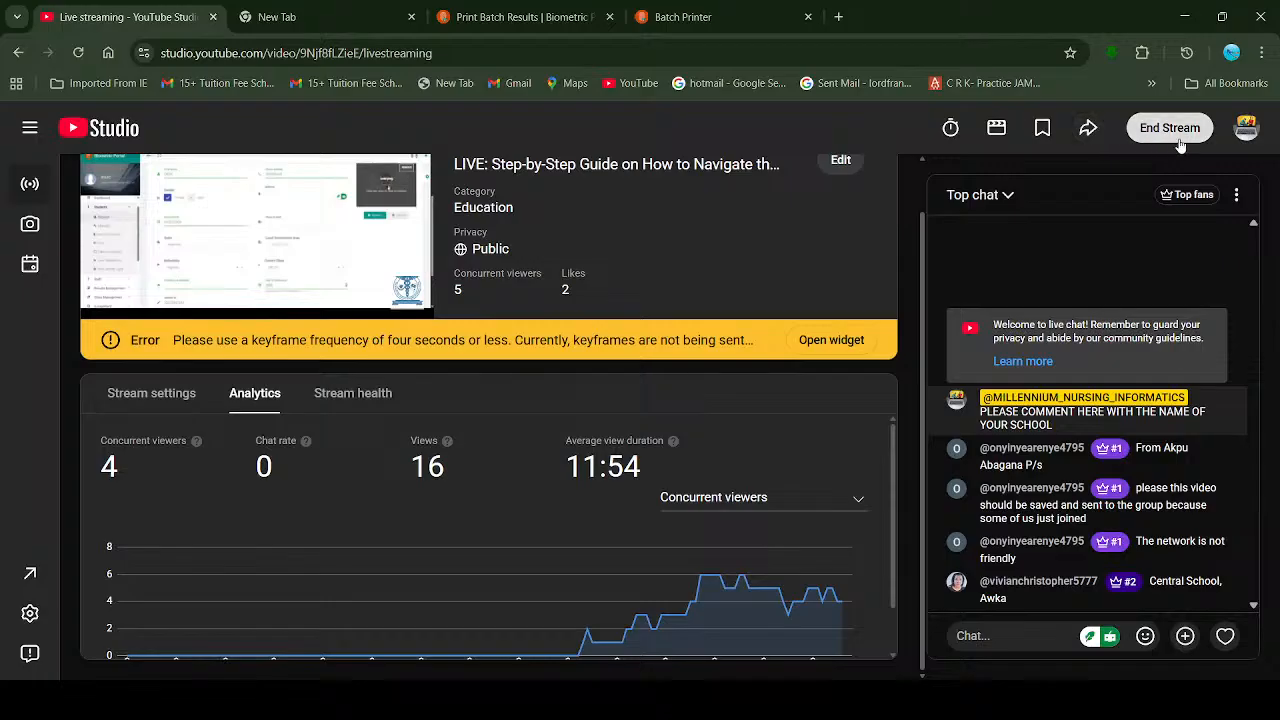
Step: End the YouTube Studio live stream and confirm stopping the broadcast
mouse_move(449, 446)
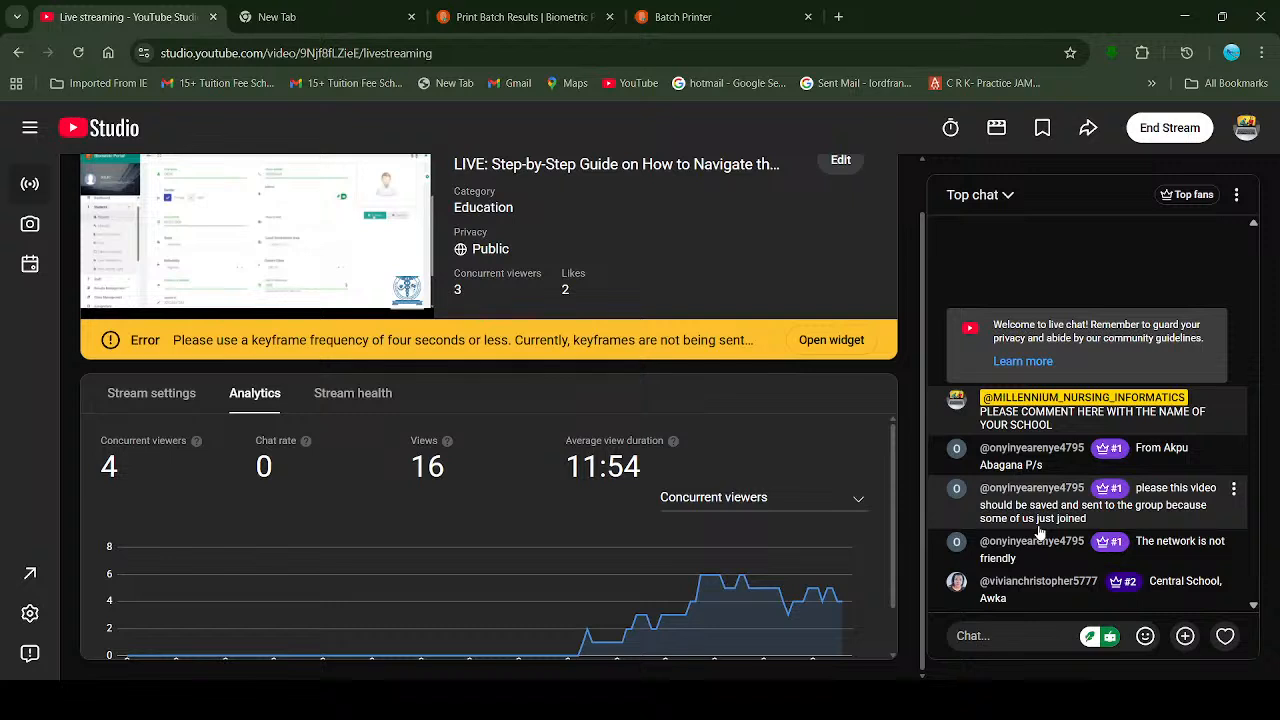
click(1159, 140)
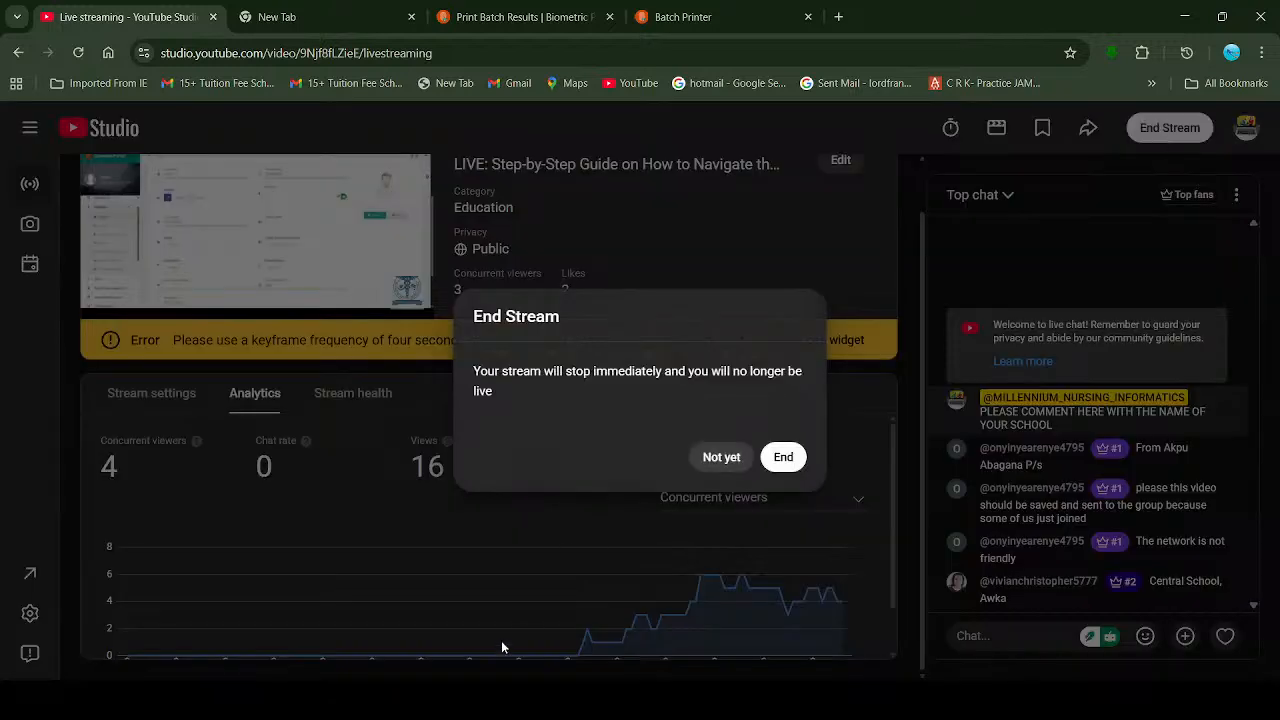
click(782, 458)
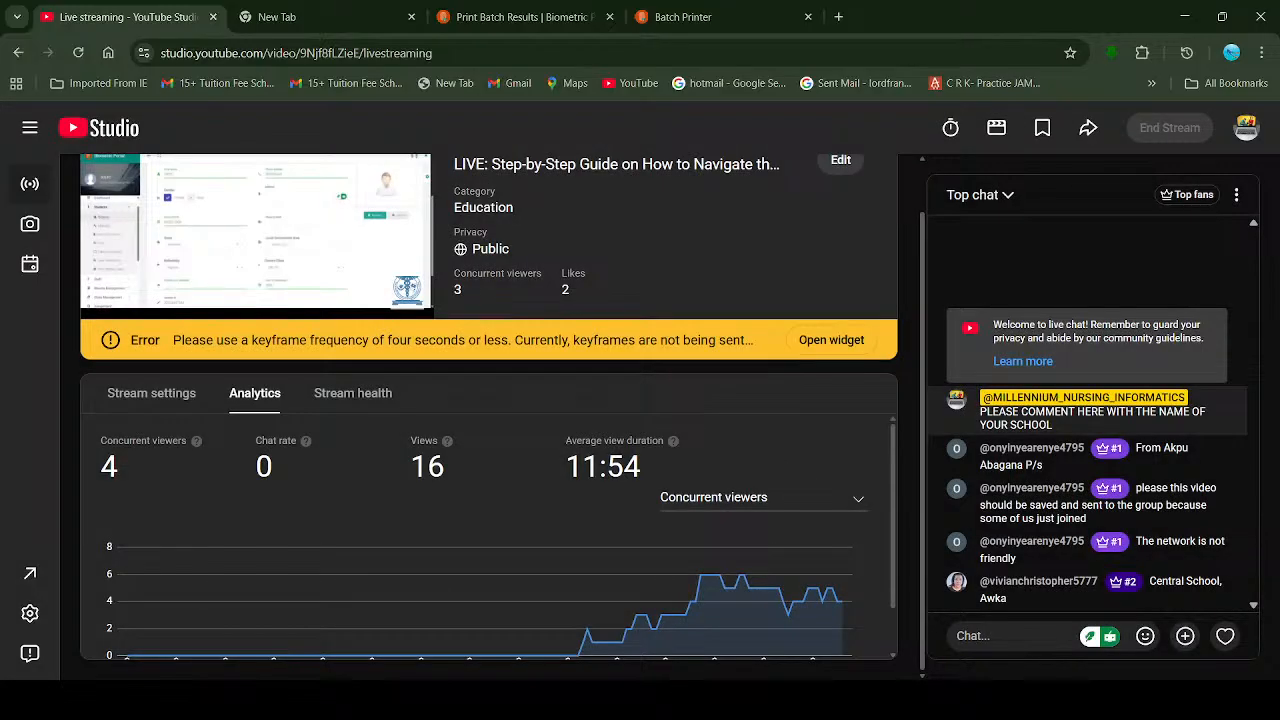